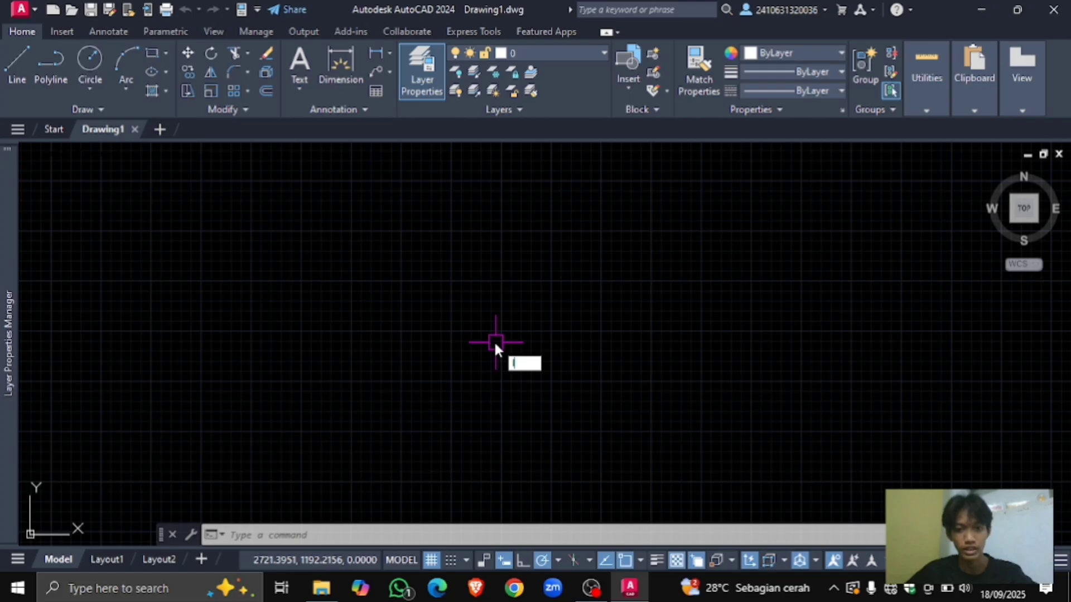
Step: Draw an L-shape with the Line command, running 100 units to the right and 100 units downward
text(l)
key(Return)
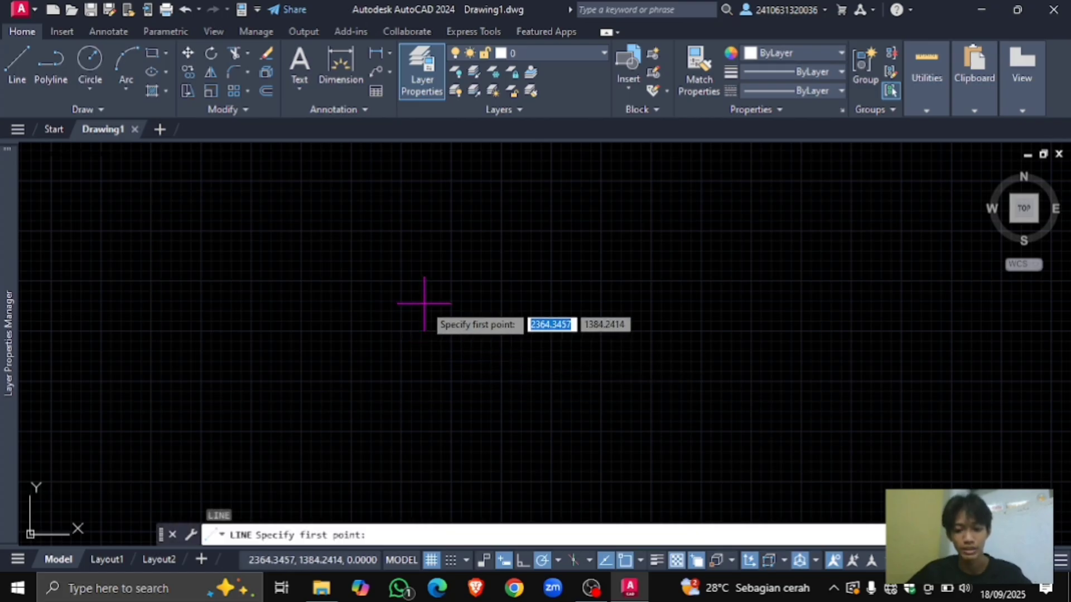
click(413, 287)
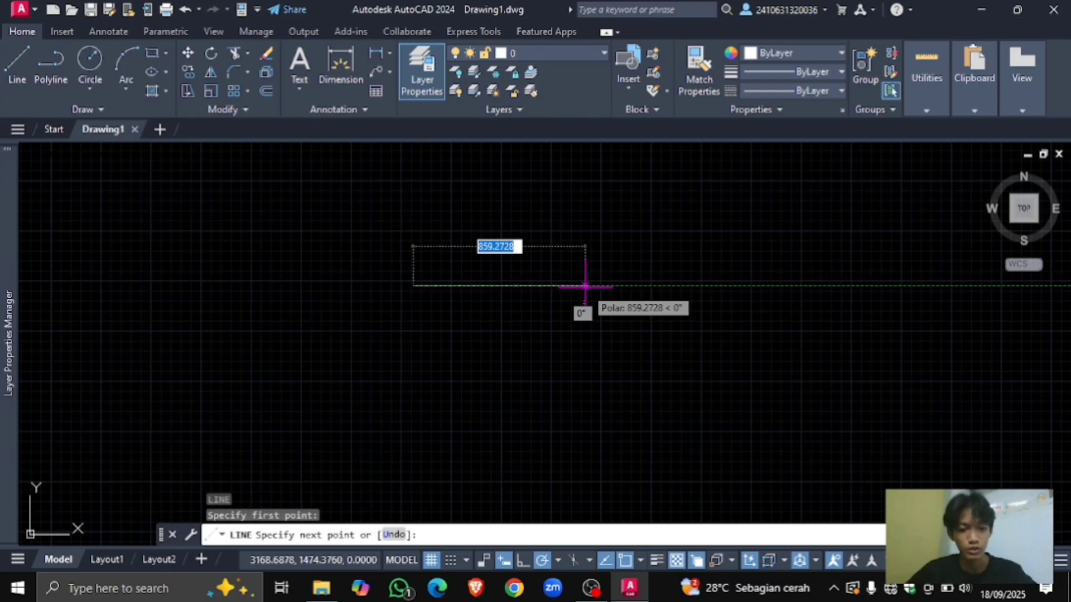
text(100)
key(Return)
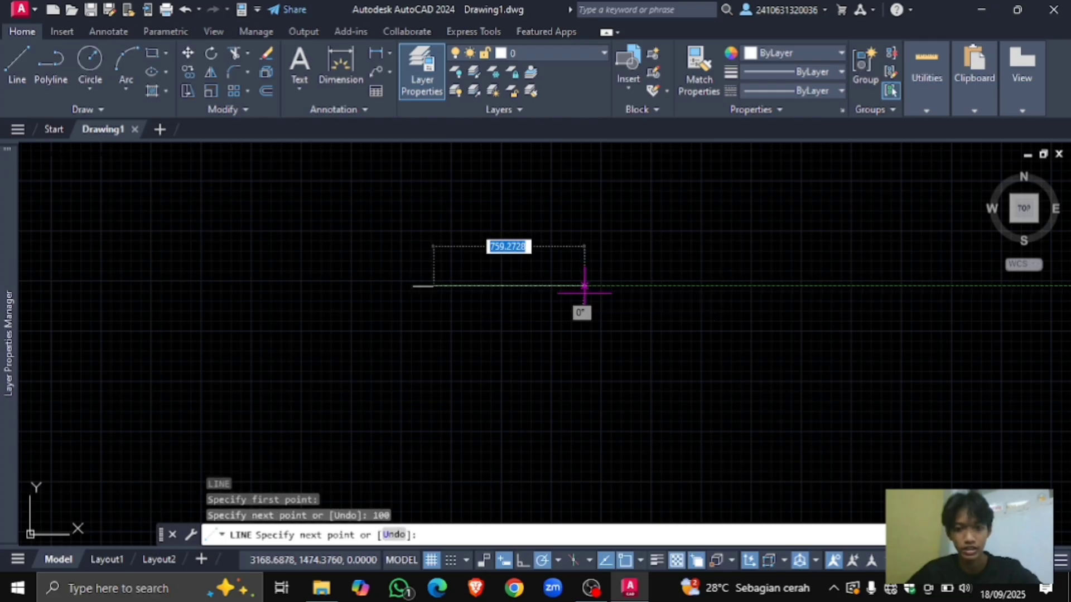
scroll(436, 303, up, 4)
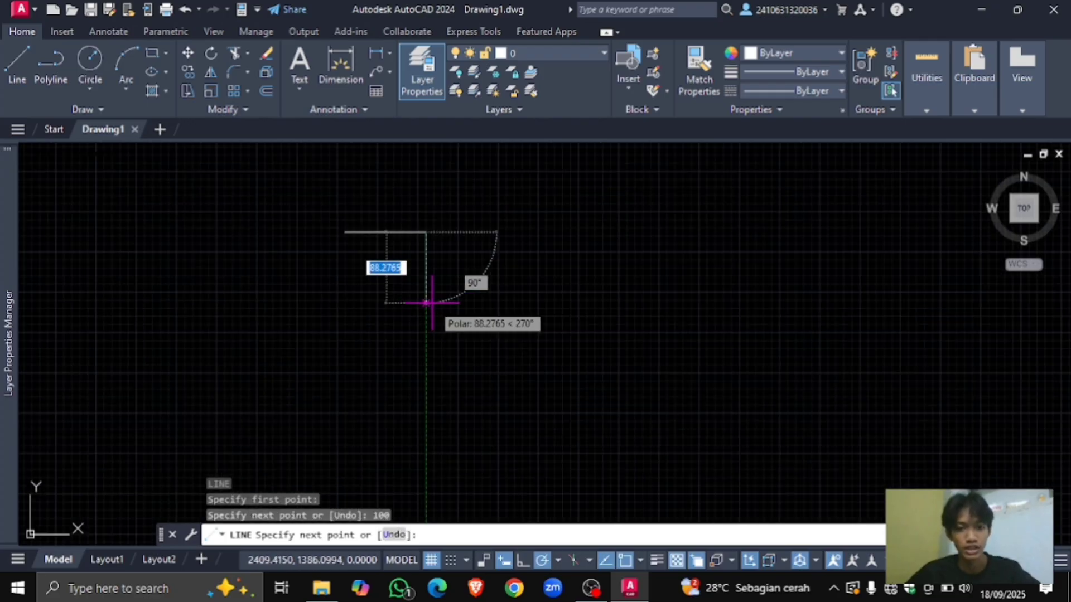
middle_drag(431, 301, 445, 338)
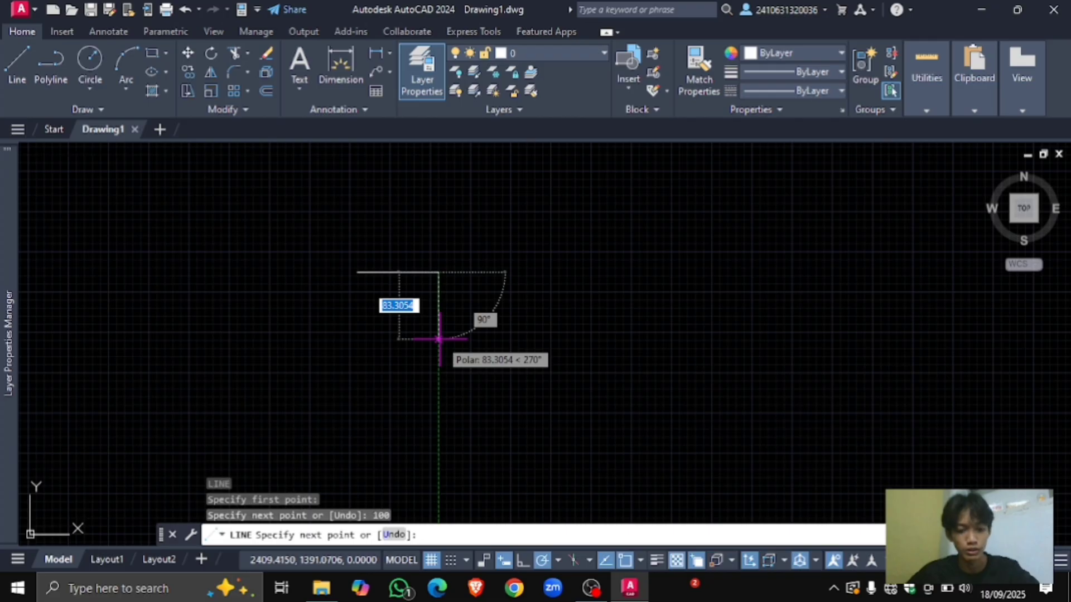
text(100)
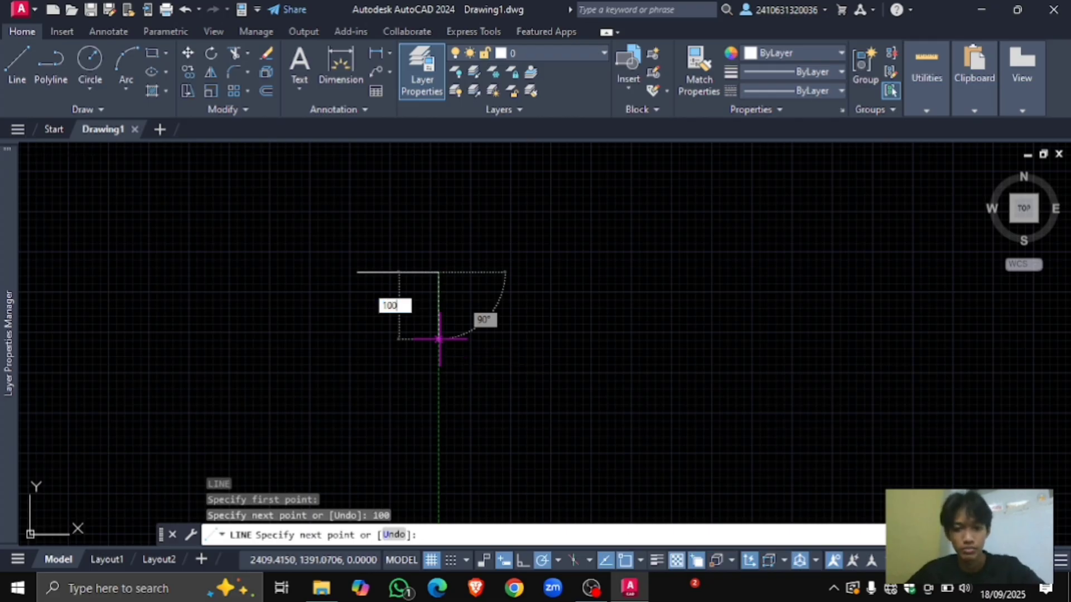
key(Return)
key(Return)
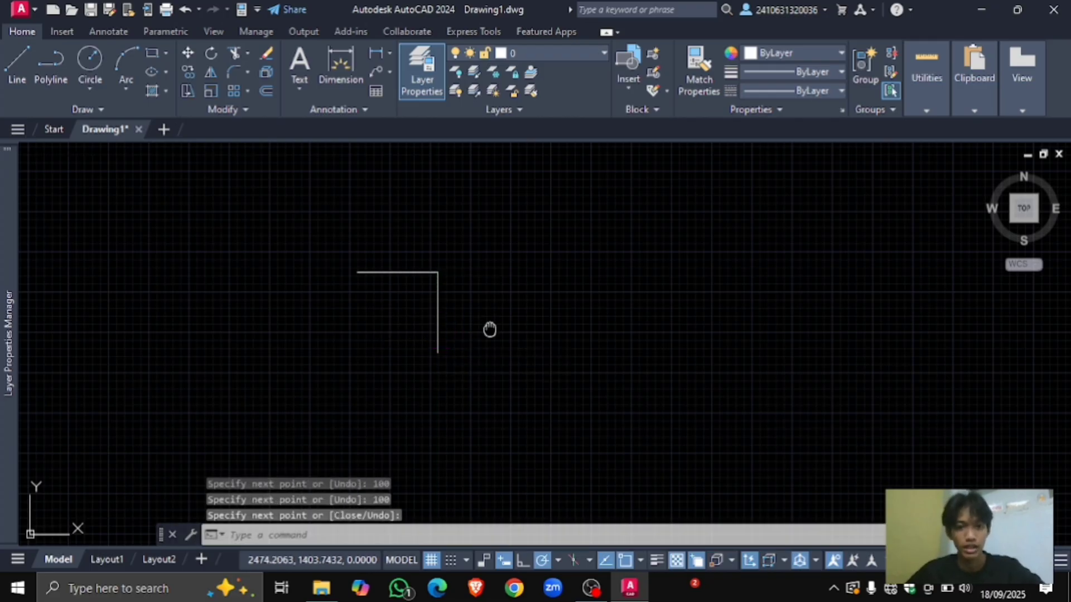
Step: Draw a diagonal line at a 45° angle to the right of the L-shape, with Ortho mode on
middle_drag(487, 329, 375, 347)
text(l)
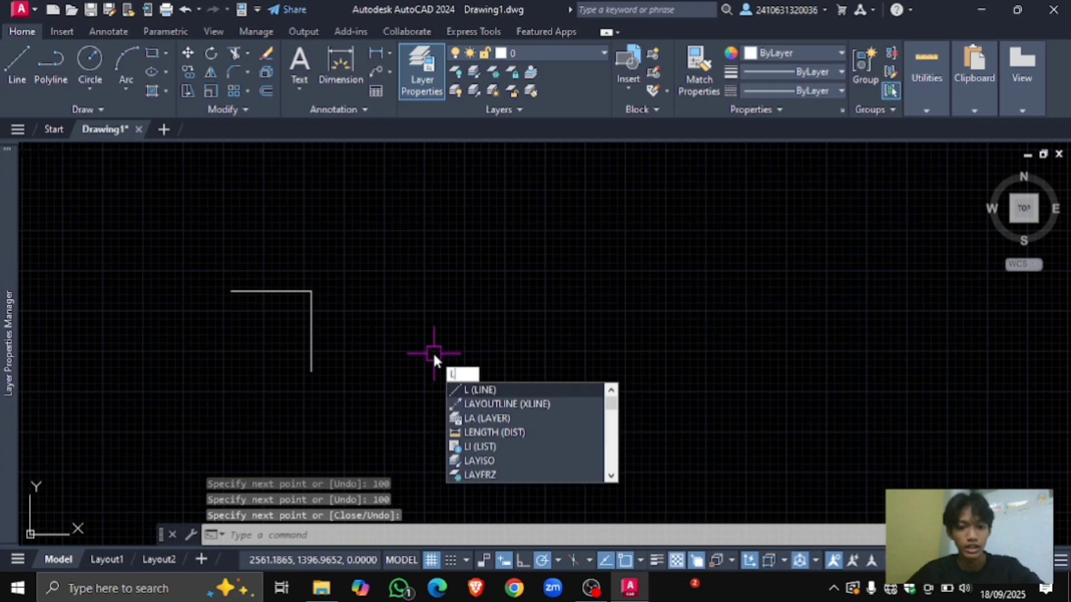
key(Return)
click(404, 371)
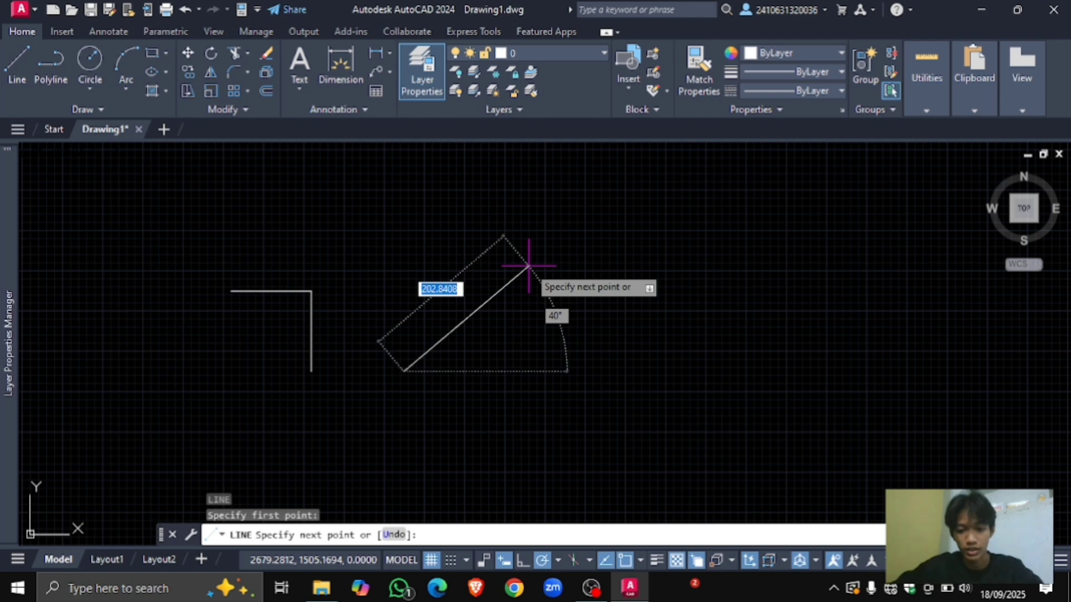
key(F8)
text(<)
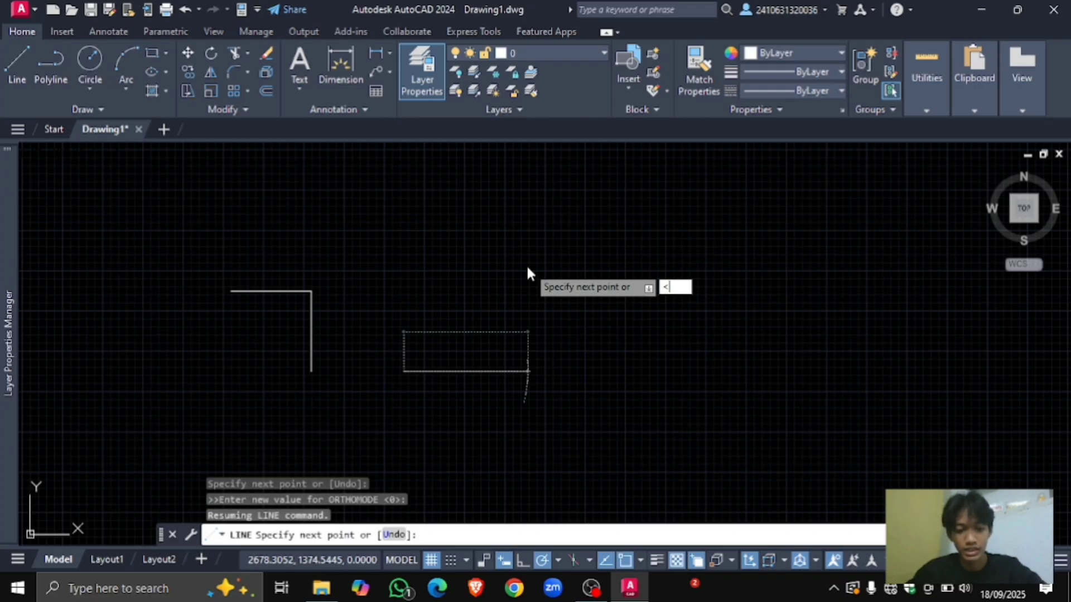
text(45)
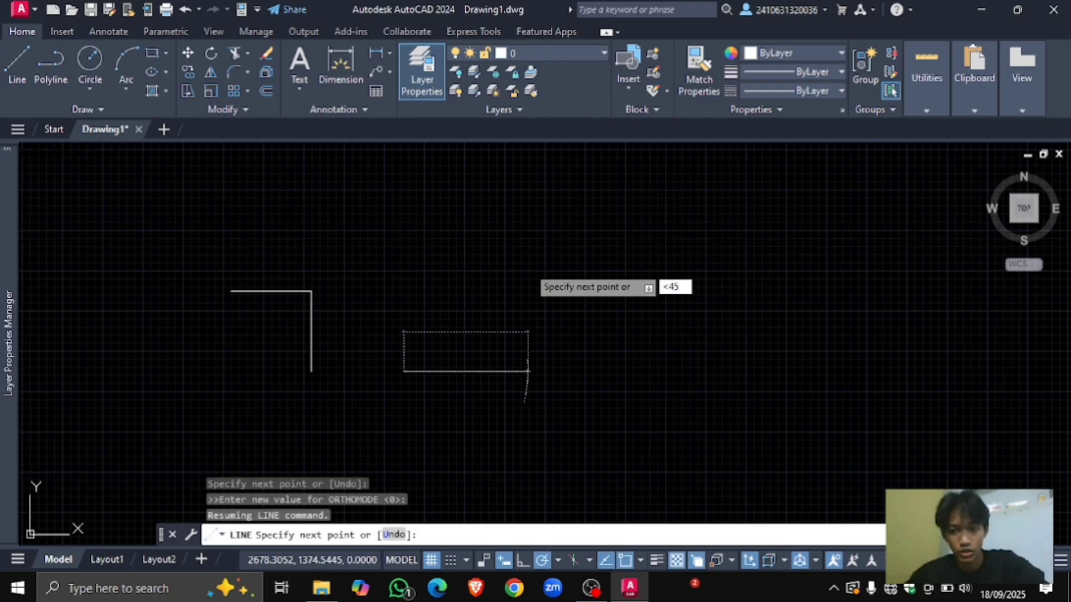
key(Return)
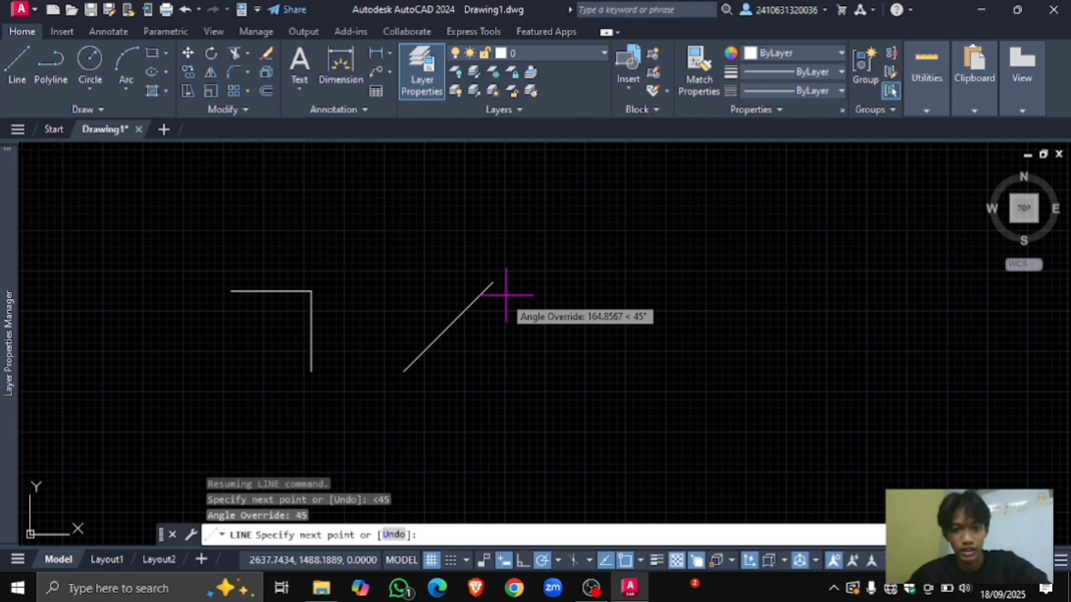
click(532, 266)
key(Return)
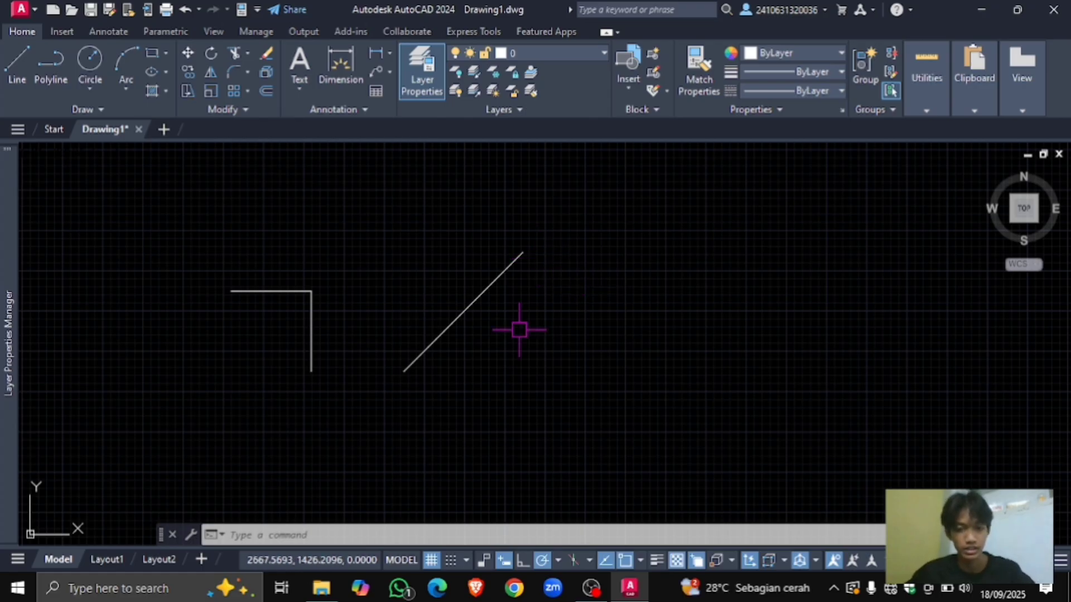
Step: Draw a horizontal construction line (XLINE) below the L-shape and the diagonal line
mouse_move(519, 329)
middle_down()
mouse_move(526, 280)
mouse_move(628, 232)
middle_up()
middle_drag(485, 335, 545, 299)
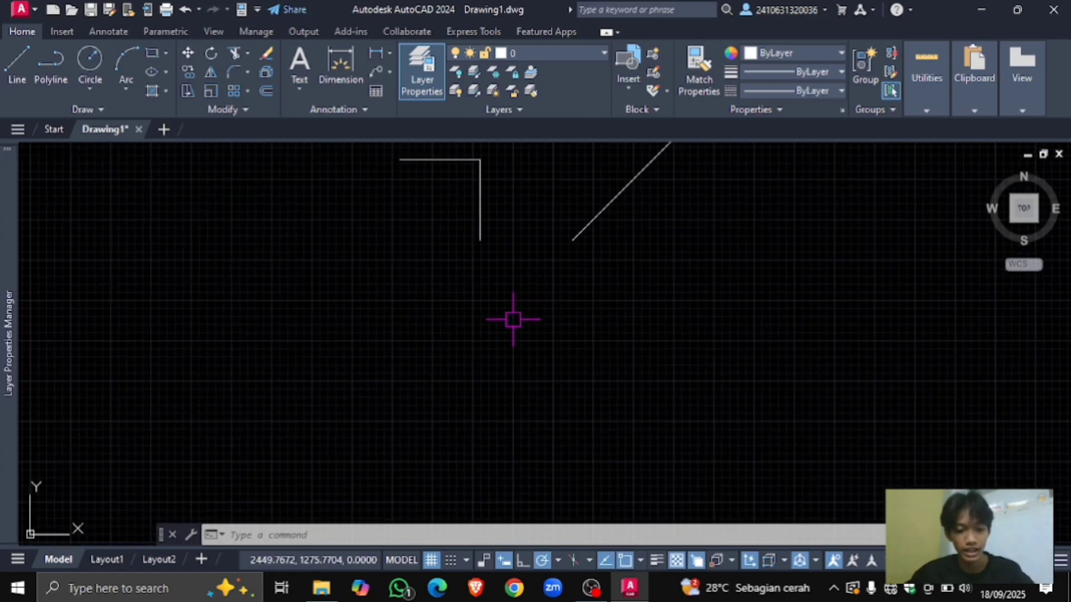
text(xl)
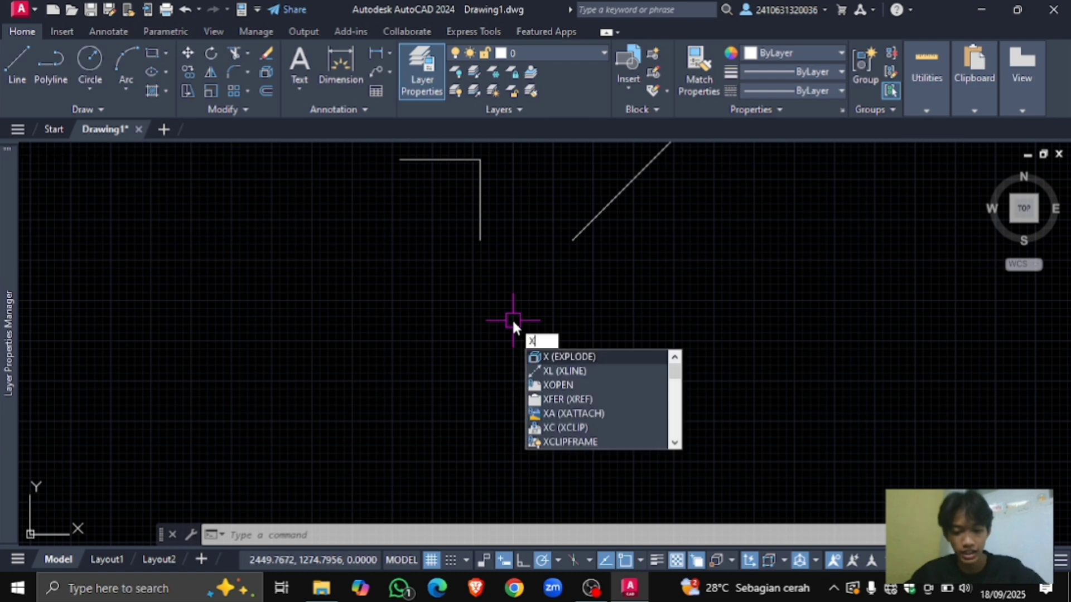
key(Return)
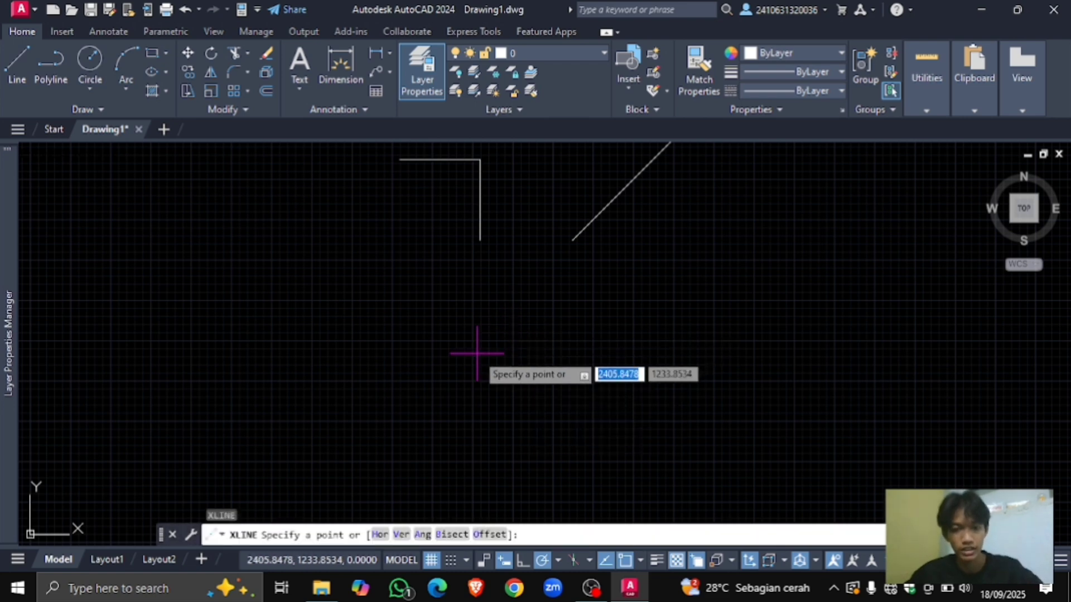
click(424, 355)
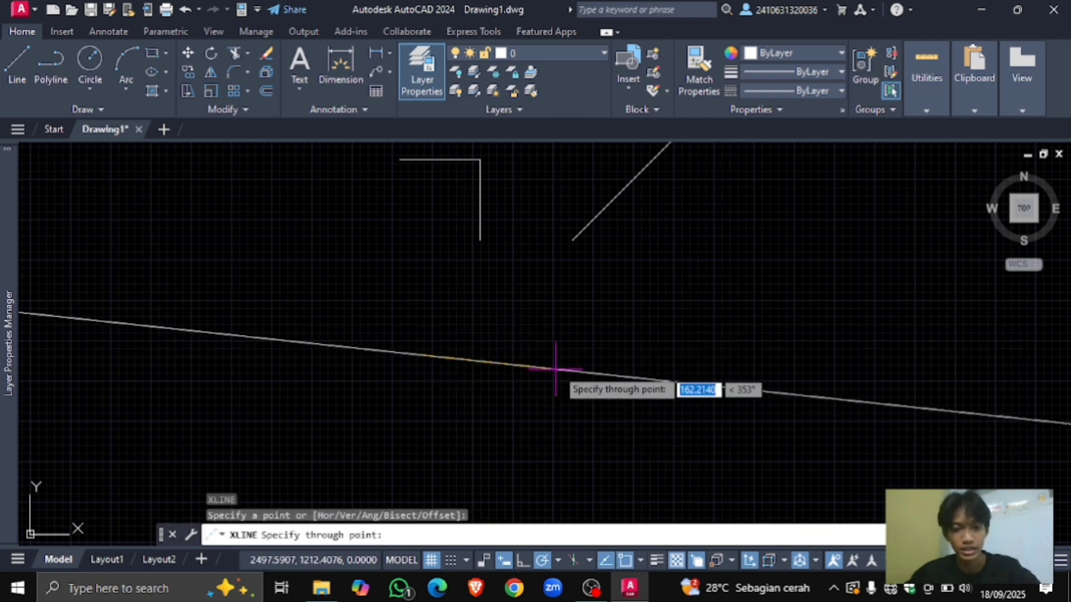
click(622, 355)
key(Return)
Step: Examine how far the construction line extends across the drawing compared with the ordinary lines
scroll(552, 350, down, 2)
scroll(552, 350, down, 2)
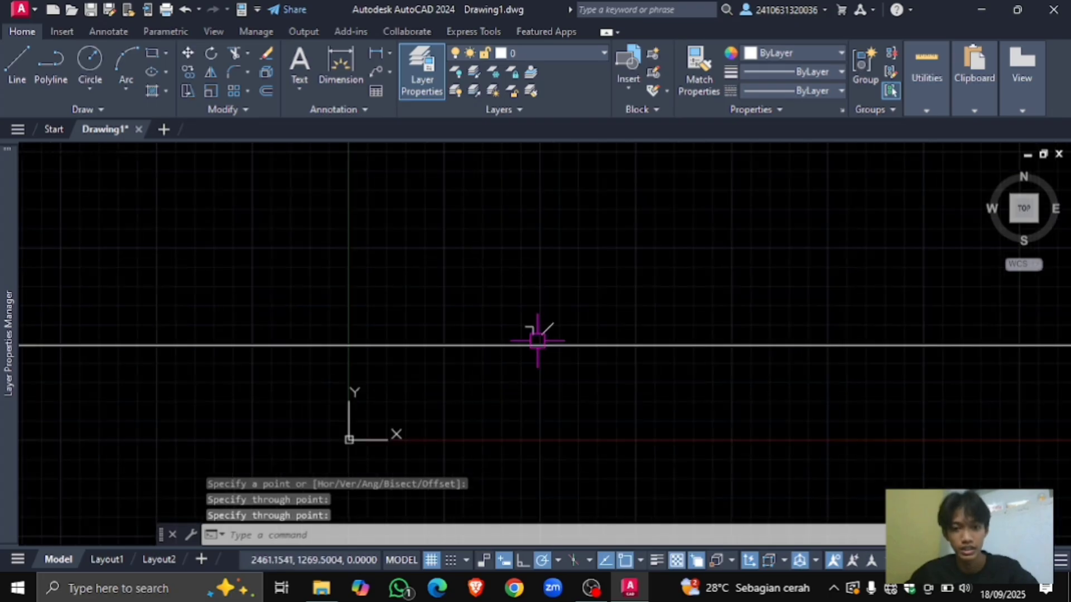
scroll(546, 354, down, 2)
middle_drag(643, 338, 767, 317)
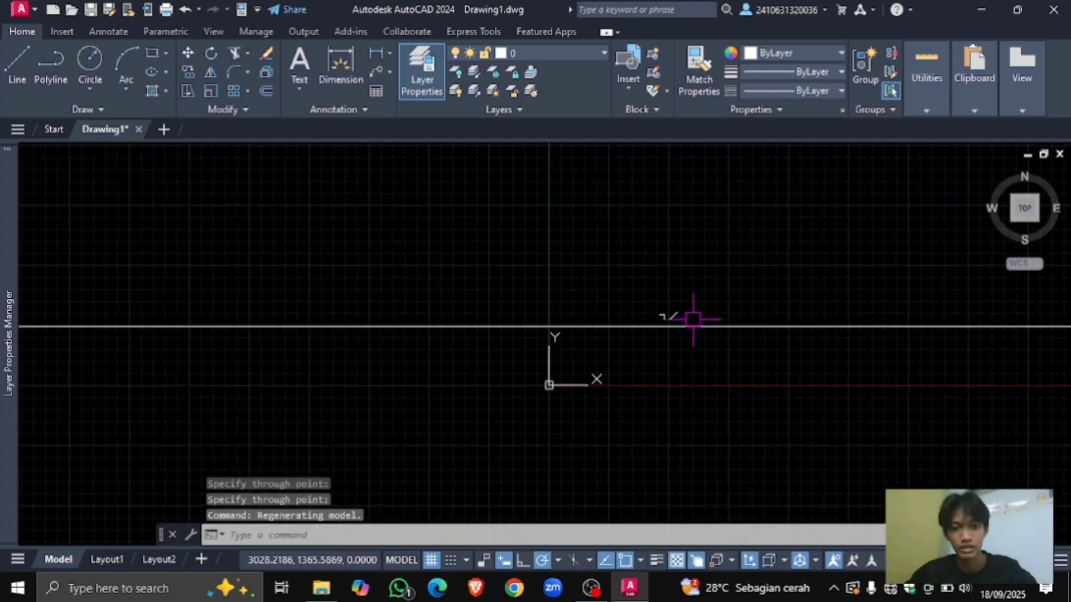
scroll(684, 328, up, 8)
middle_drag(624, 314, 693, 294)
scroll(663, 287, up, 4)
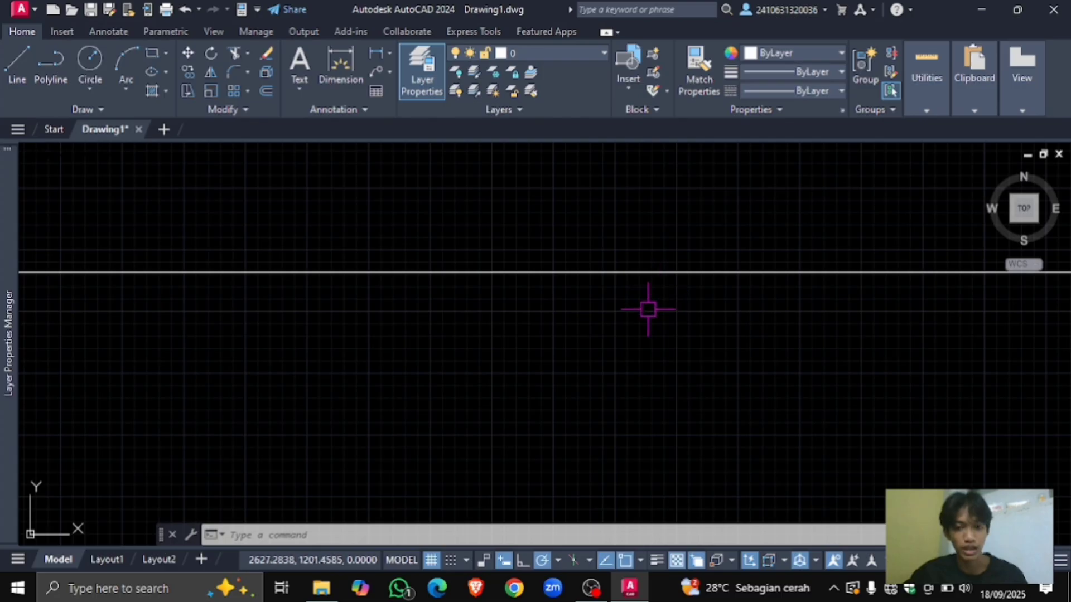
Step: Draw an L-shaped polyline below the construction line, 100 units to the right and 100 units downward
middle_drag(585, 329, 584, 307)
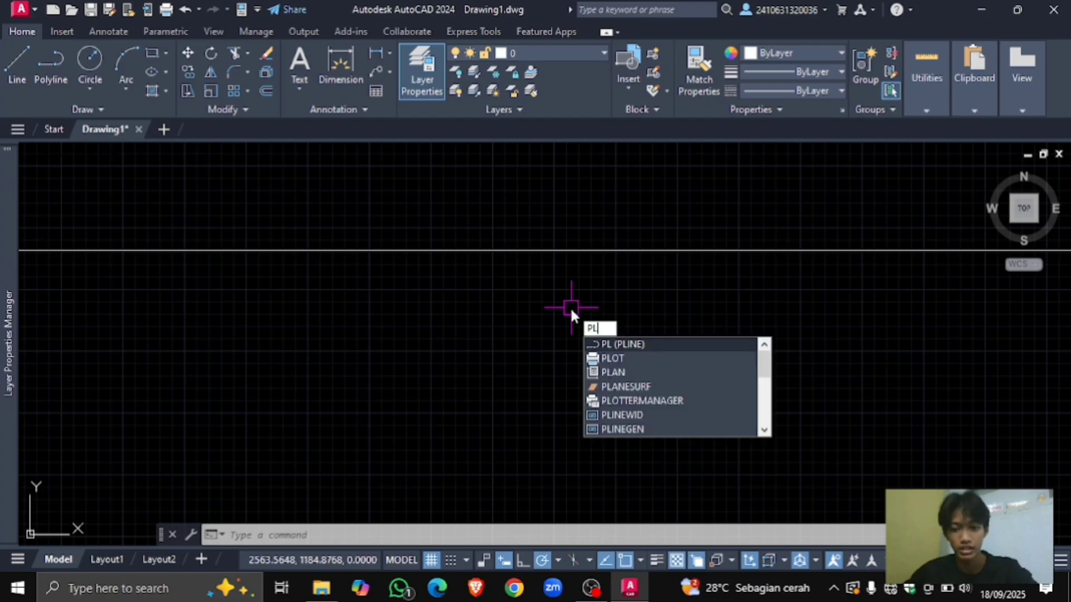
key(Return)
click(453, 341)
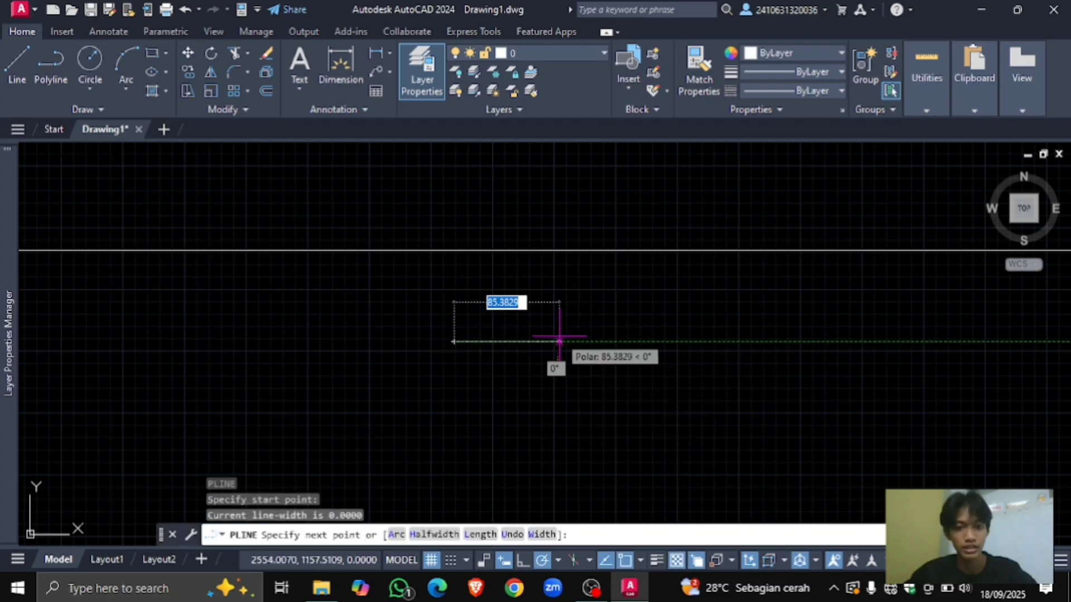
scroll(566, 338, up, 4)
text(100)
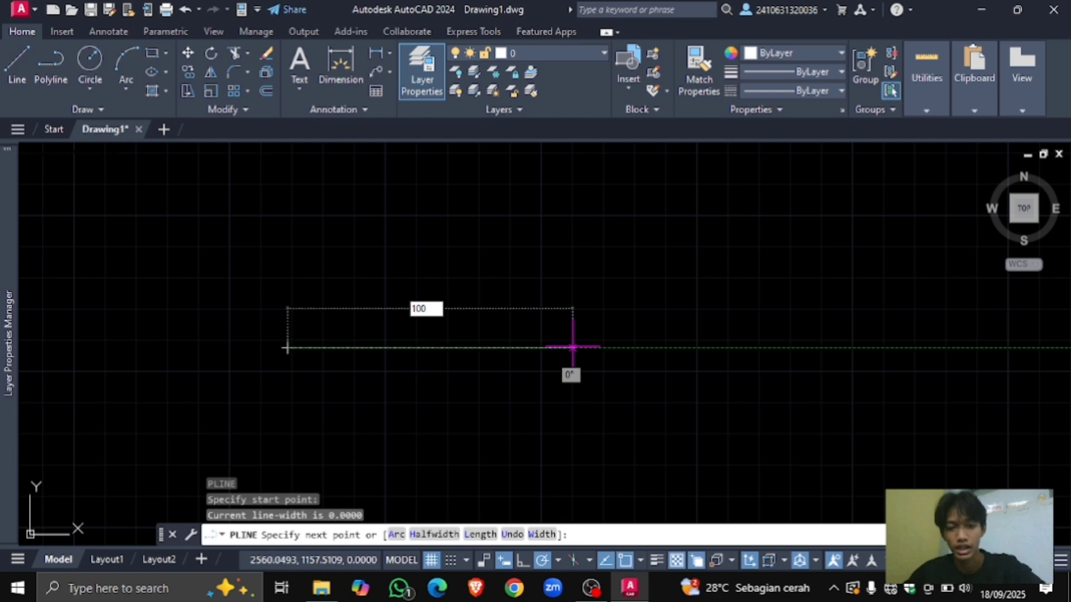
key(Return)
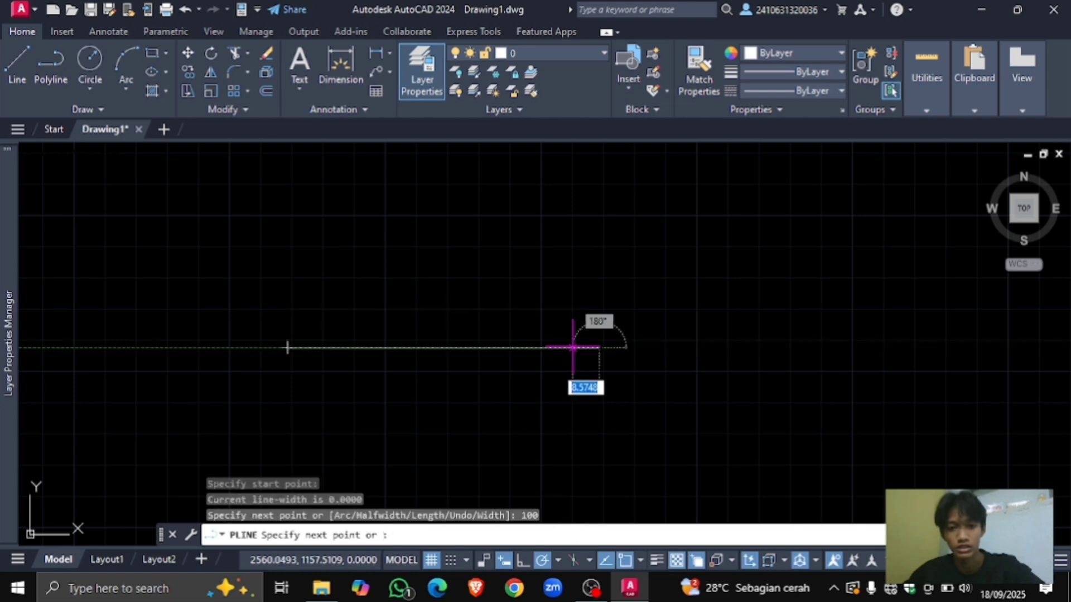
text(100)
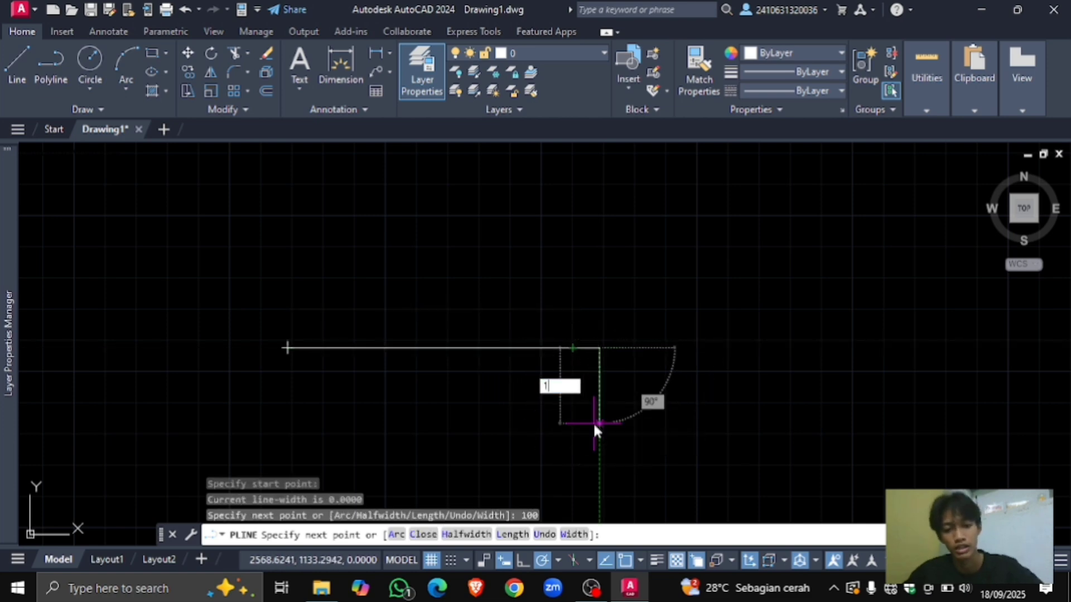
key(Return)
scroll(564, 371, down, 5)
key(Return)
Step: Select parts of the upper L-shape to examine whether its segments are separate objects, and clear the selection
scroll(562, 370, down, 4)
middle_drag(566, 382, 561, 350)
scroll(562, 350, up, 4)
scroll(556, 340, down, 2)
scroll(556, 337, up, 6)
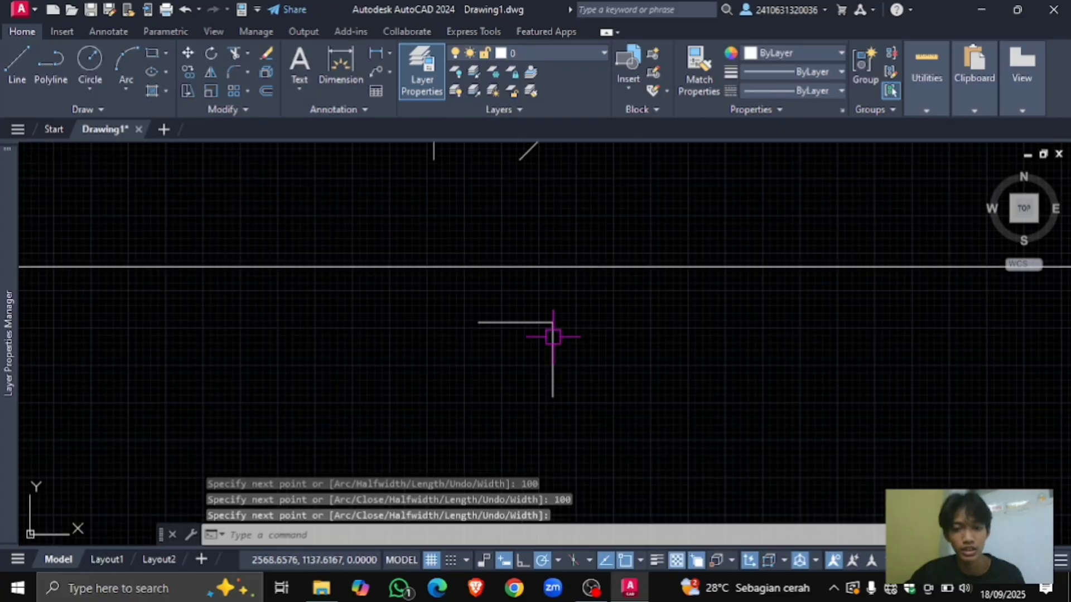
scroll(559, 346, down, 4)
middle_drag(564, 313, 584, 378)
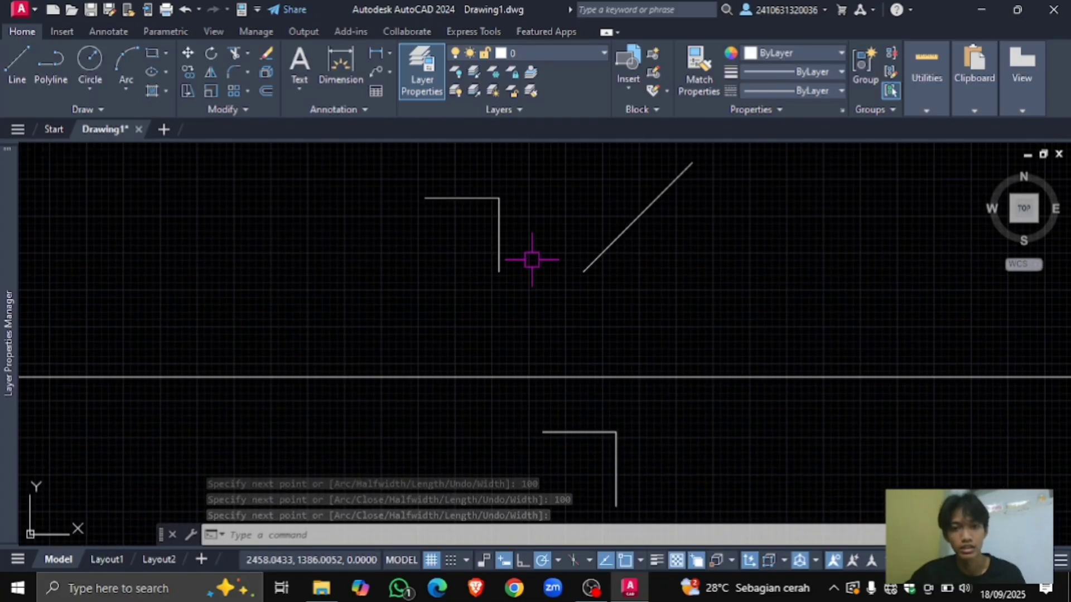
middle_drag(531, 258, 602, 346)
scroll(595, 303, up, 4)
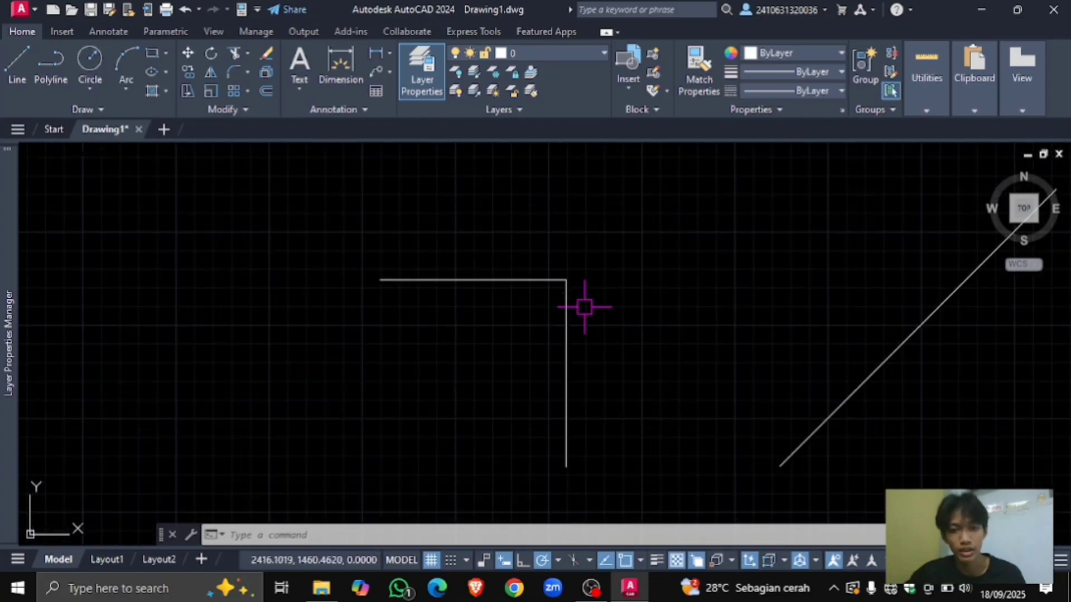
click(604, 306)
click(357, 382)
key(Escape)
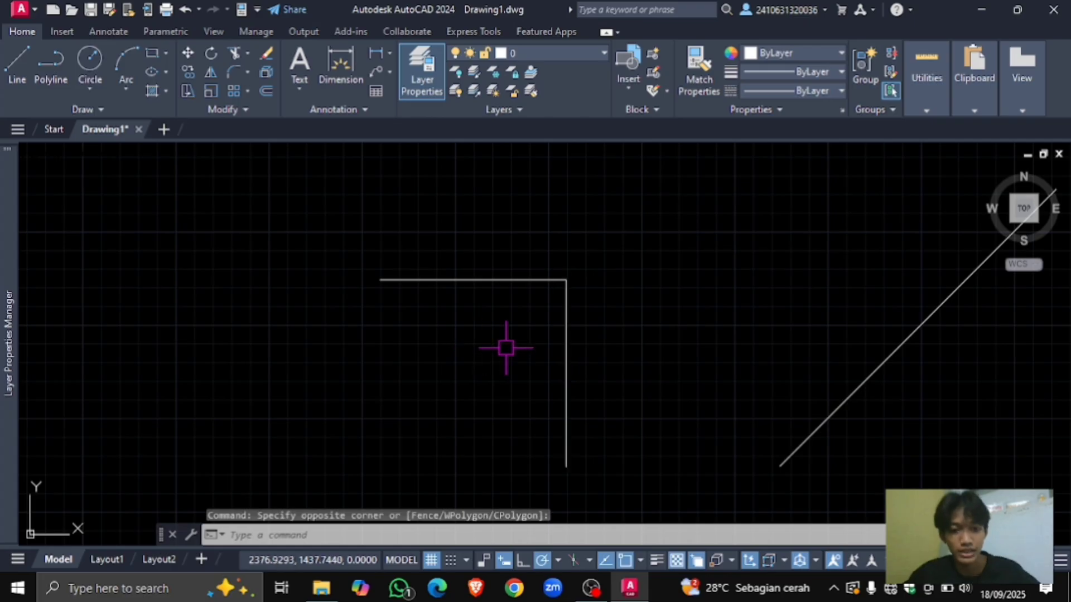
click(490, 263)
key(Escape)
Step: Select the L-shaped polyline below the construction line to examine whether it is a single object, and deselect it
scroll(492, 352, down, 8)
scroll(492, 352, up, 8)
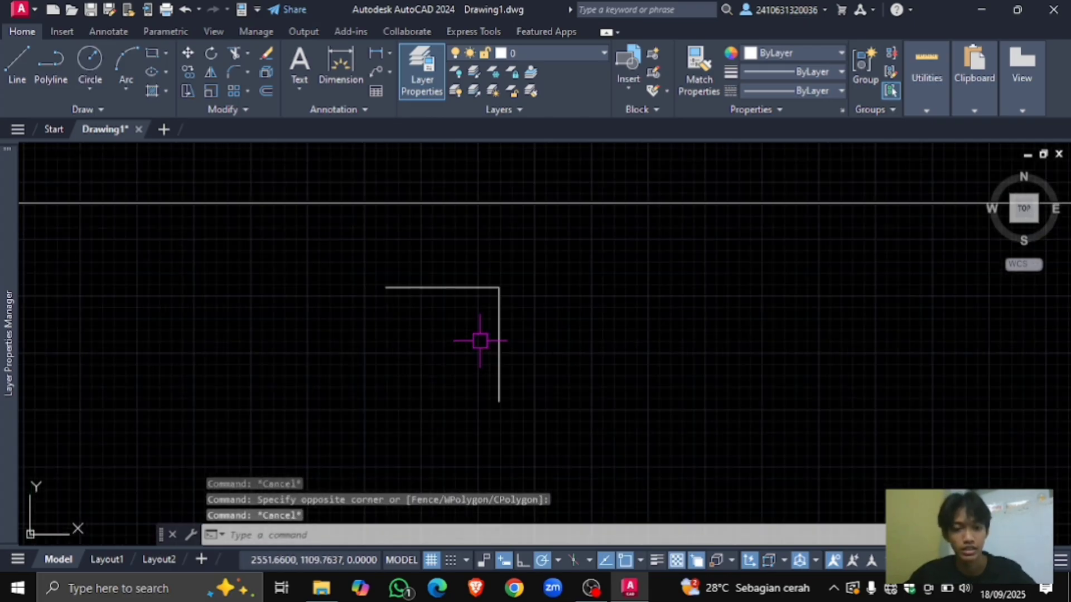
click(567, 325)
key(Escape)
click(484, 297)
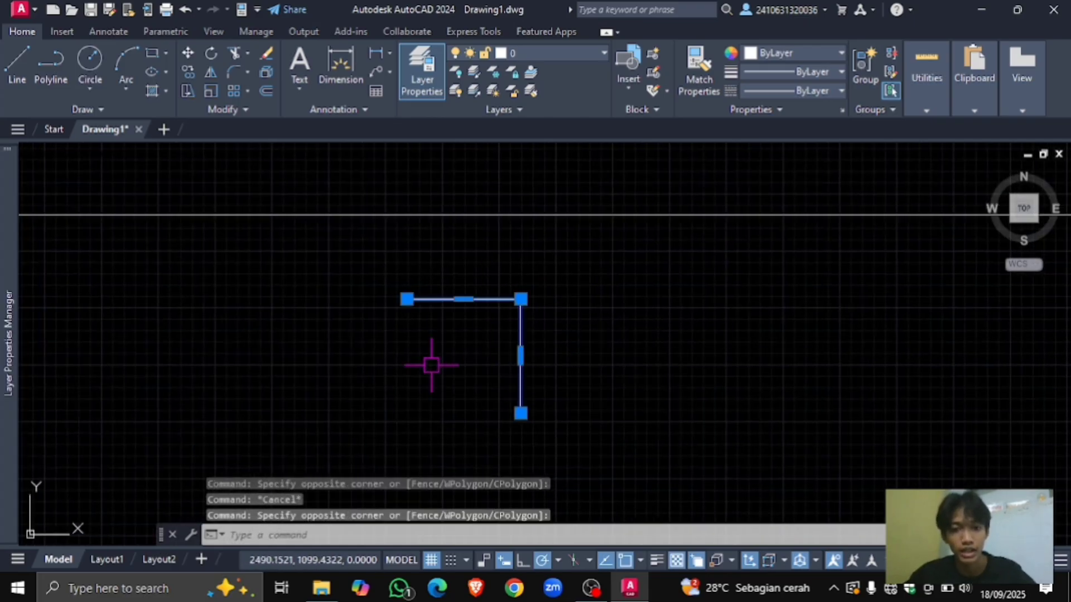
key(Escape)
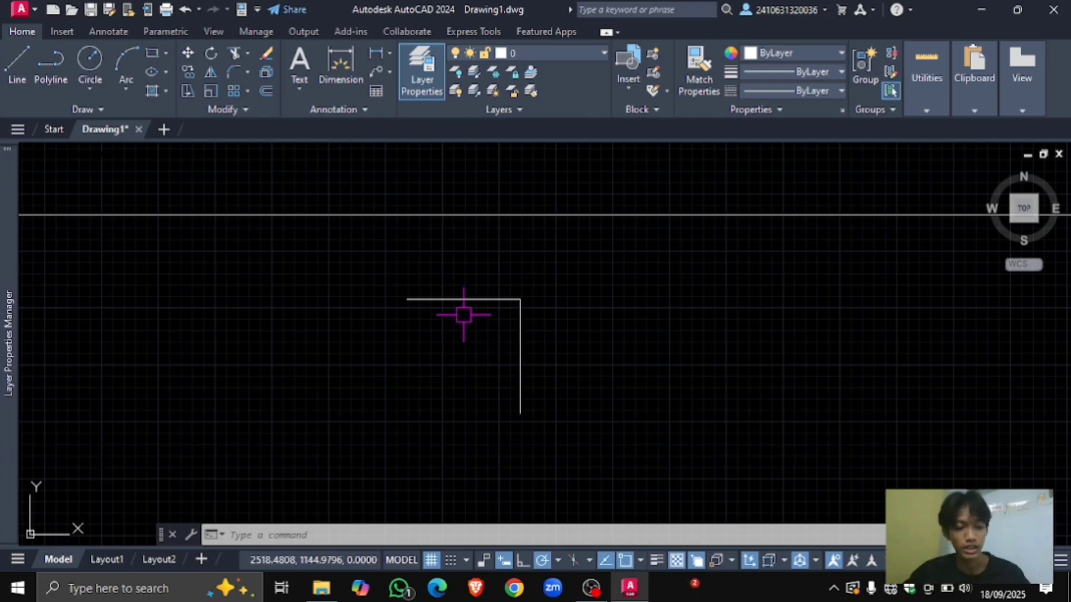
Step: Draw a five-sided polygon inscribed in a circle of about 81 units radius, just below the L-shaped polyline, with one vertex pointing straight up
scroll(464, 315, down, 2)
middle_drag(467, 358, 492, 319)
middle_drag(459, 394, 473, 373)
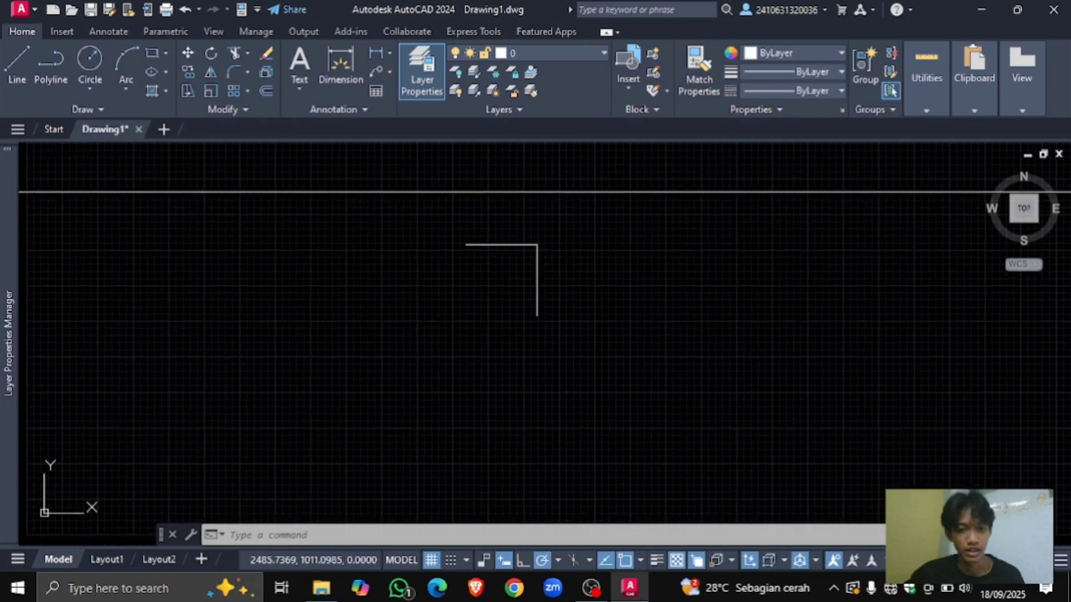
middle_drag(480, 336, 502, 337)
text(pol)
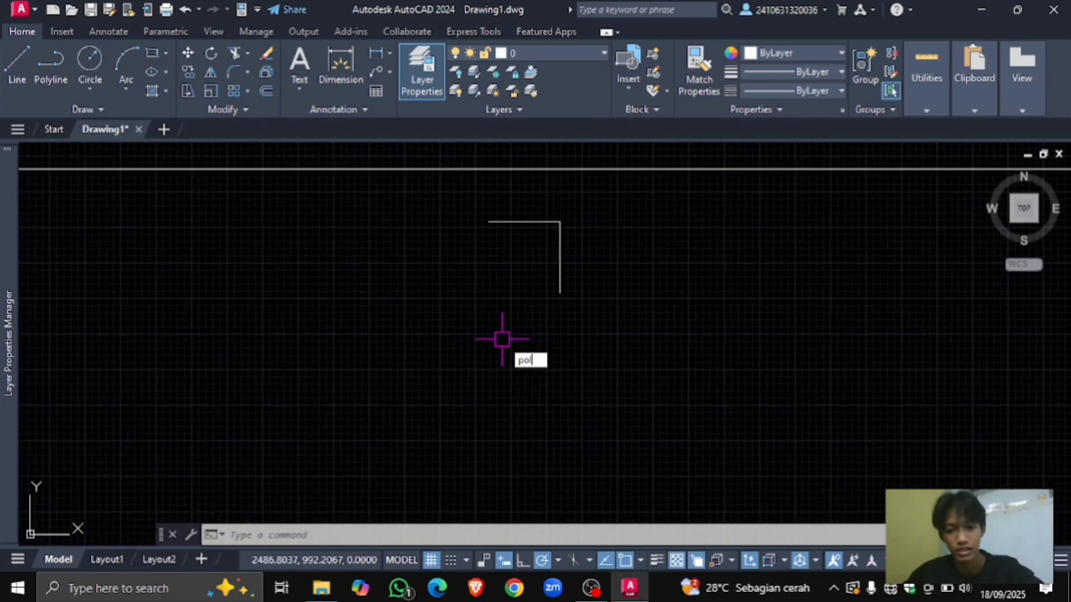
key(Return)
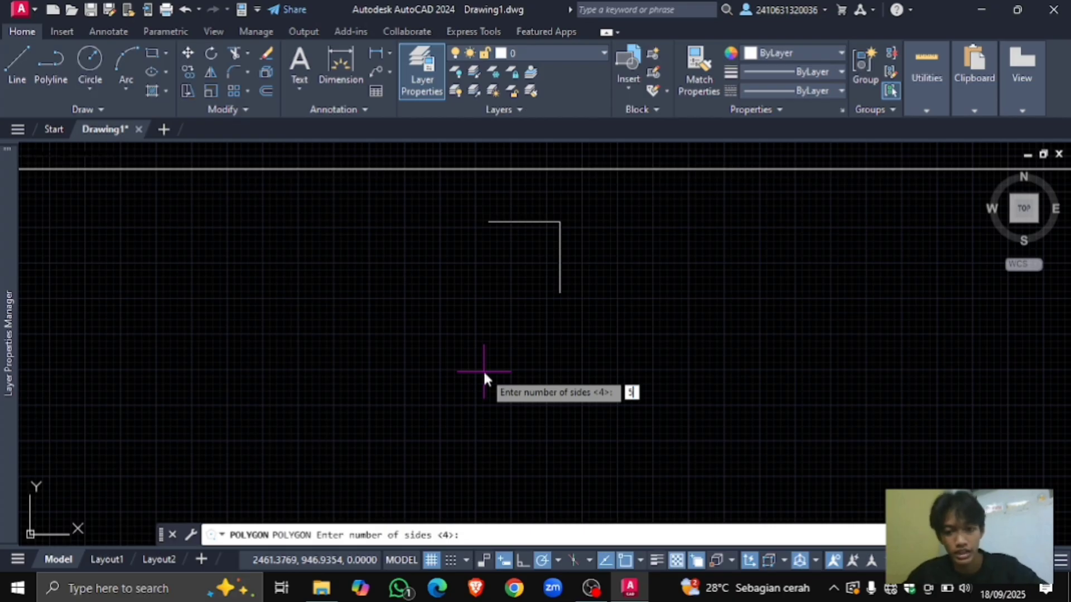
key(Return)
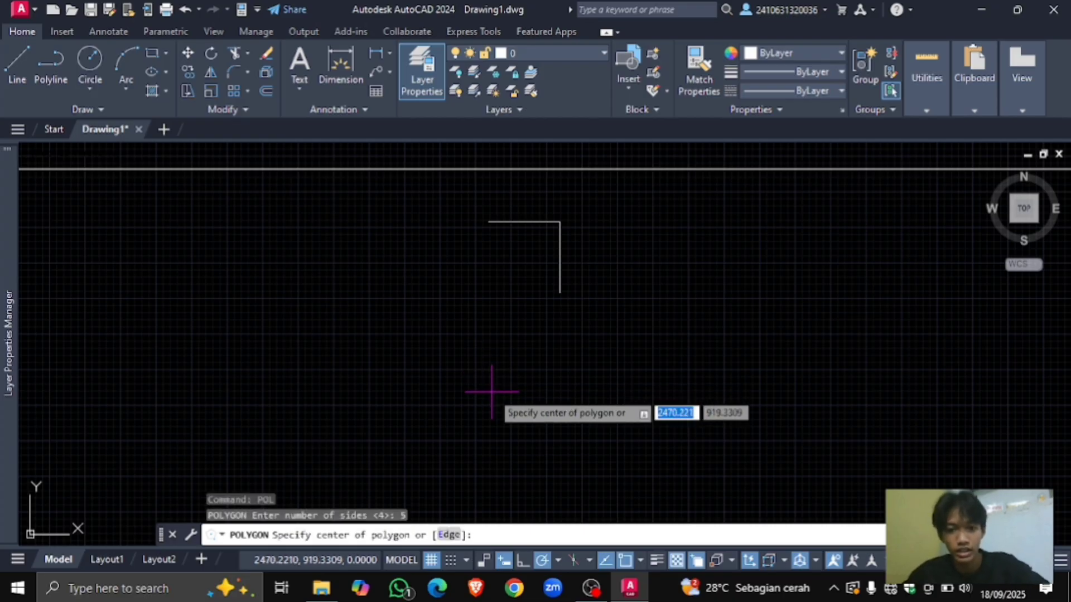
click(455, 362)
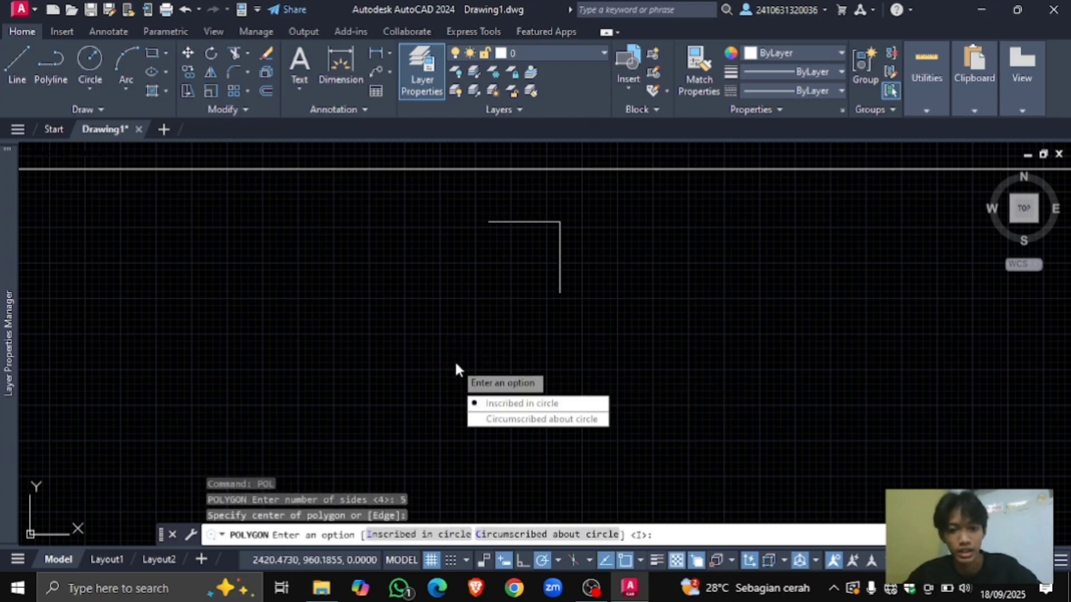
click(503, 408)
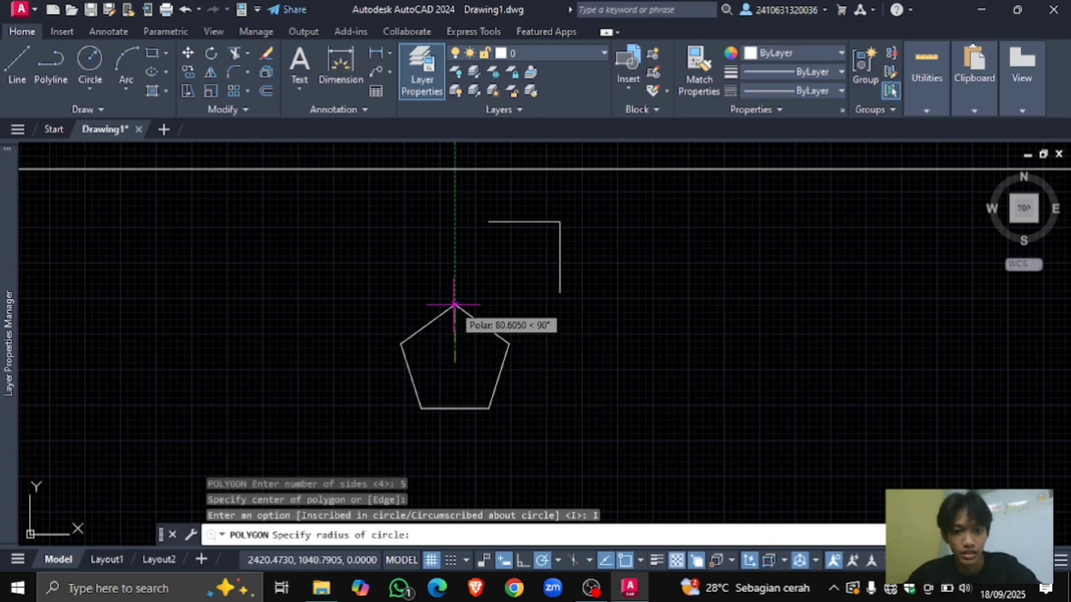
click(454, 306)
Step: Draw a second five-sided polygon beside the first on its right, circumscribed about a circle, with a flat side facing up
middle_drag(608, 334, 486, 335)
key(Return)
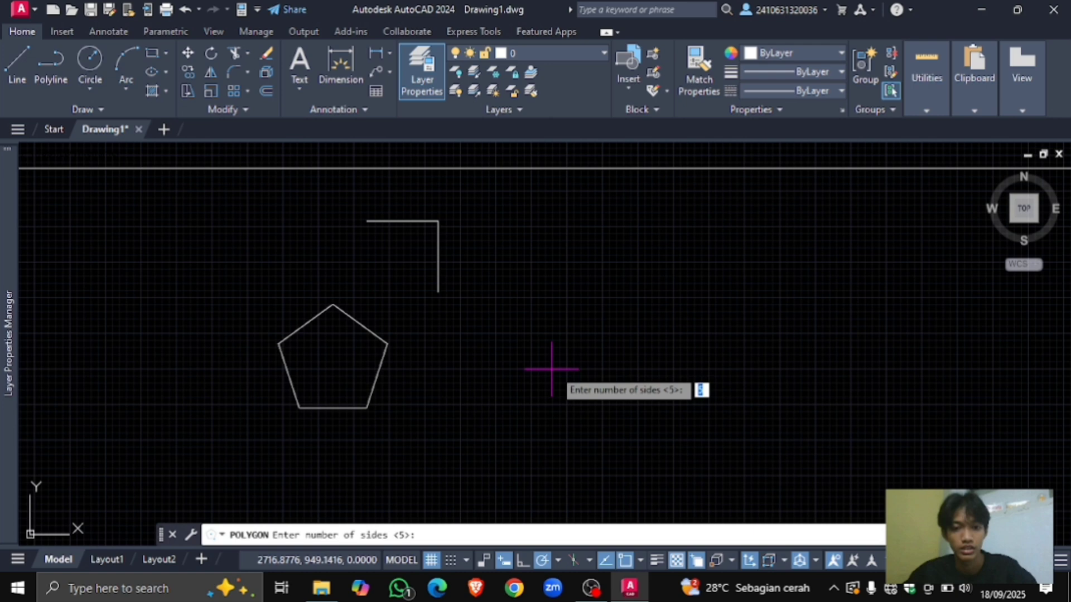
key(Return)
click(518, 361)
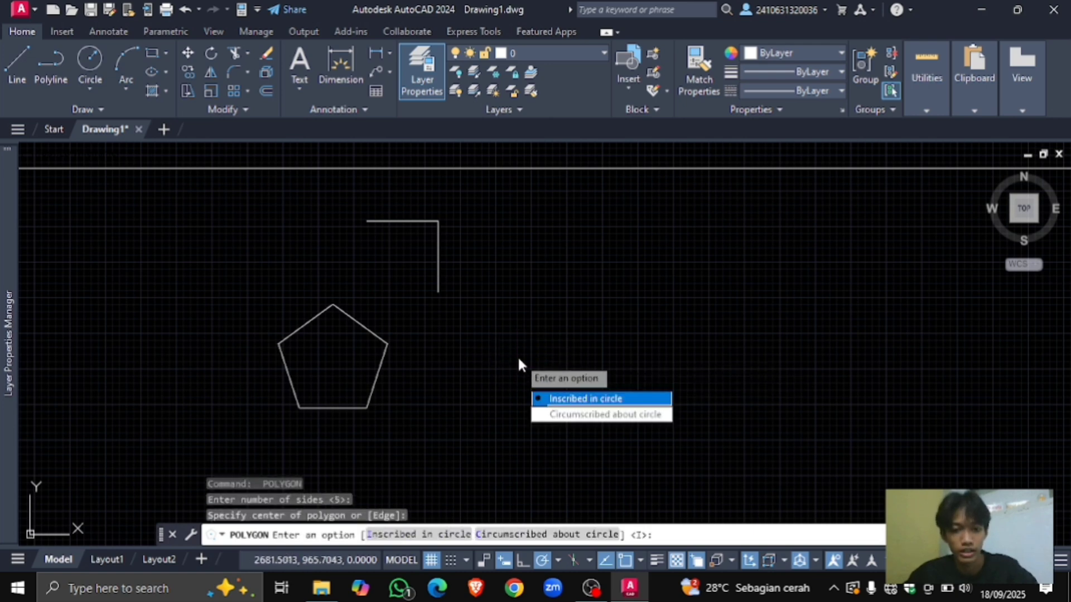
click(545, 416)
click(520, 302)
Step: Draw a rectangle 500 units wide and 300 units high from a first corner placed below the two pentagons
scroll(519, 302, down, 4)
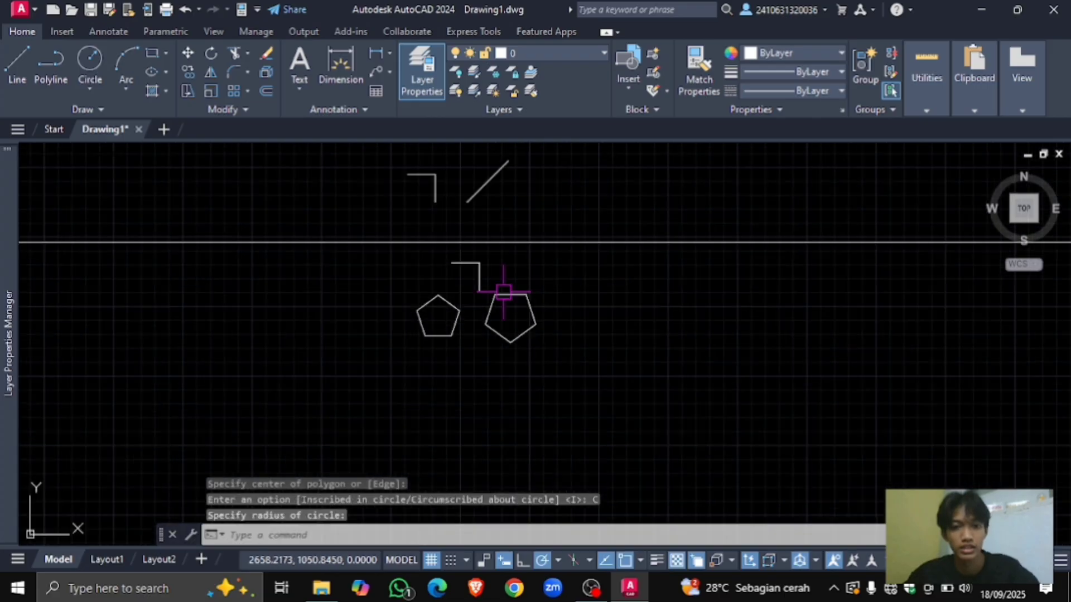
scroll(502, 301, up, 2)
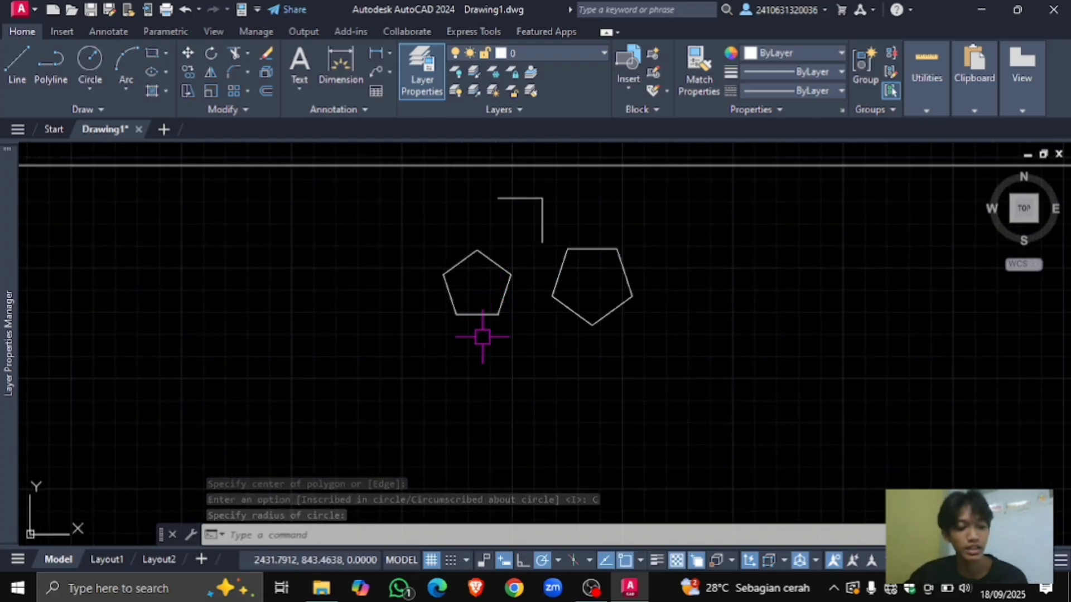
middle_drag(482, 335, 483, 321)
middle_drag(487, 359, 485, 333)
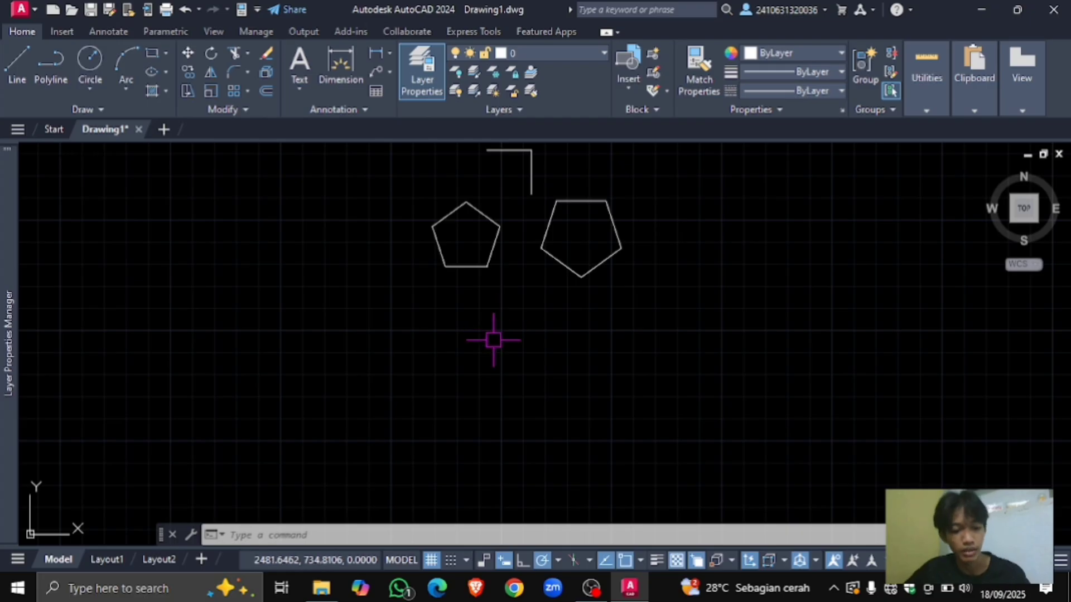
middle_drag(512, 353, 544, 377)
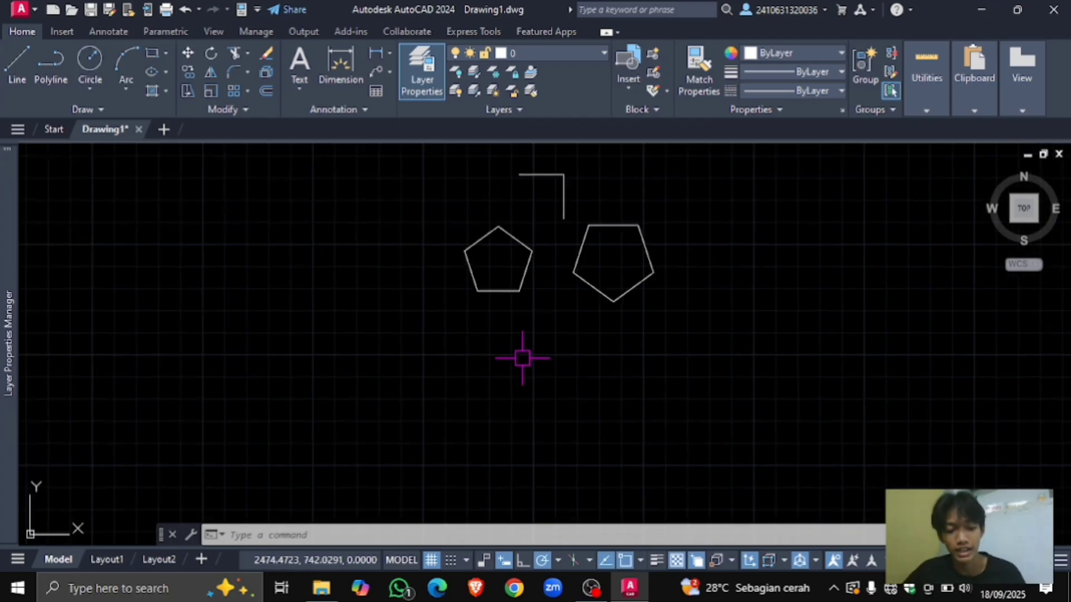
text(rect)
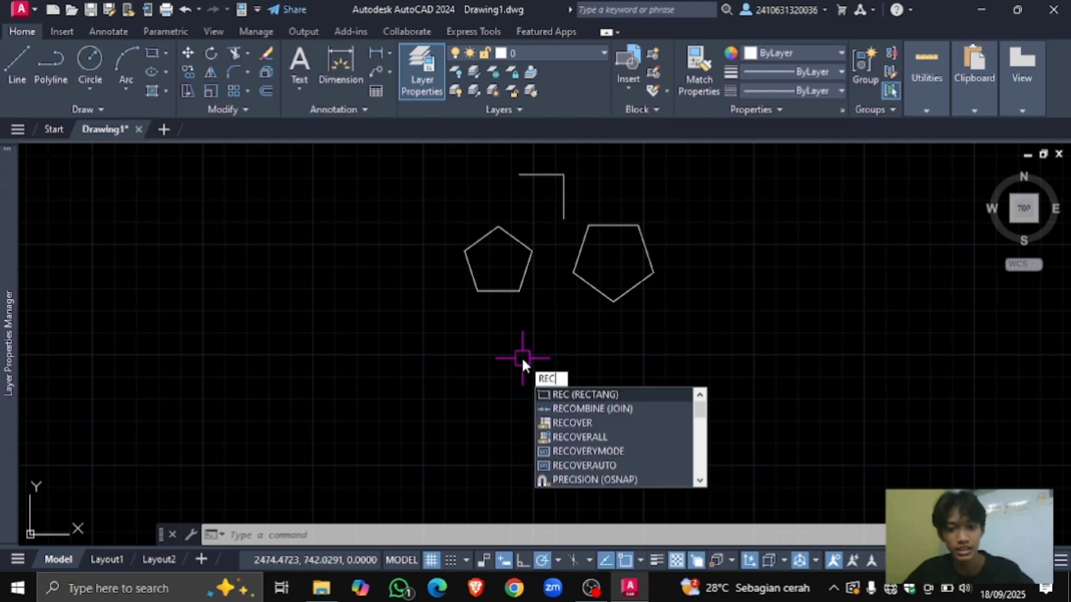
key(Return)
click(507, 347)
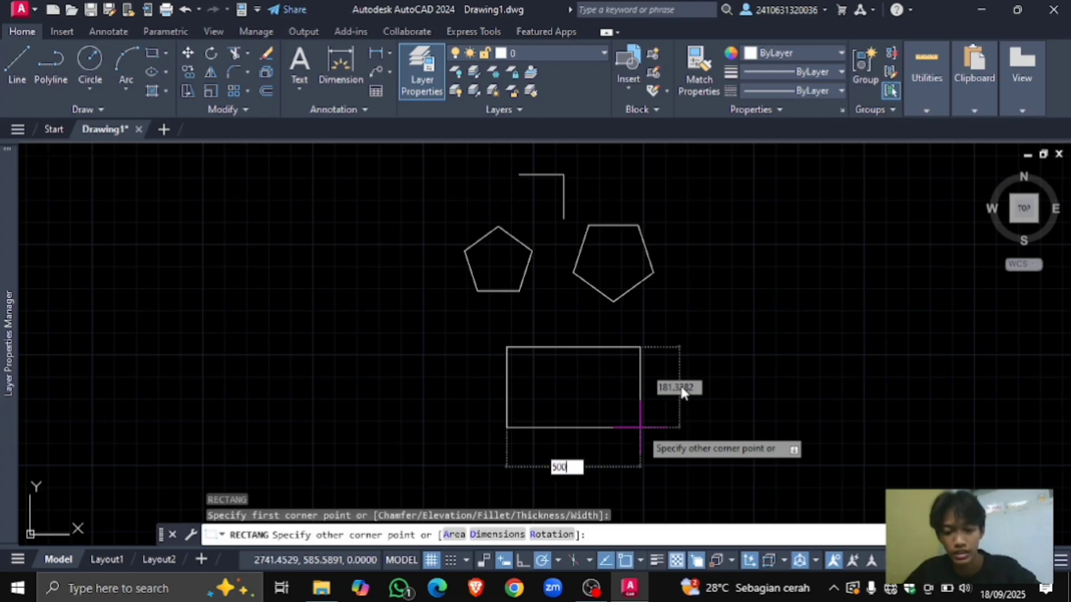
key(Tab)
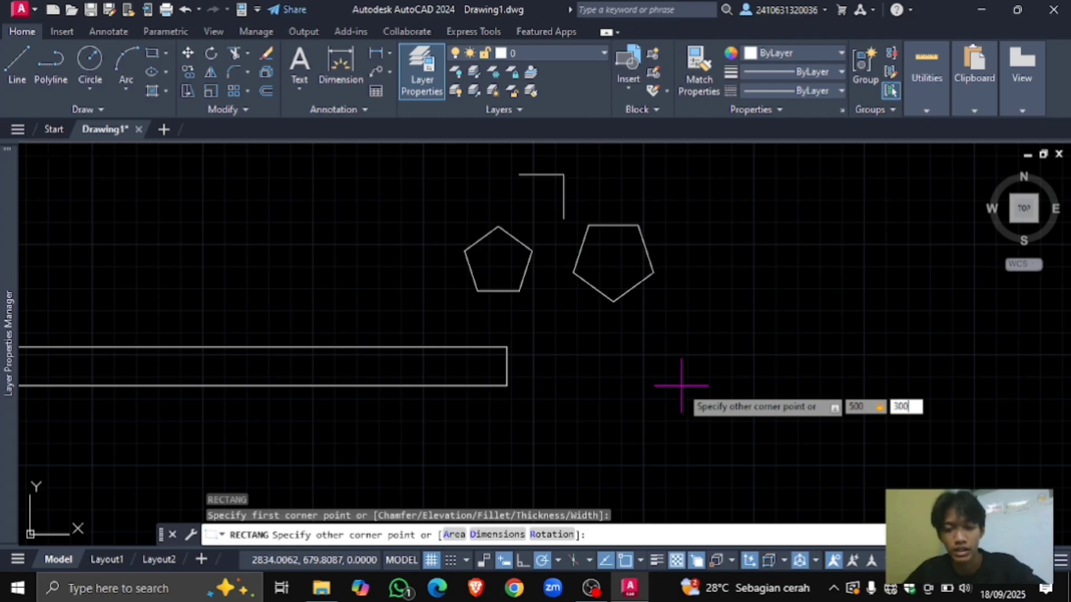
key(Return)
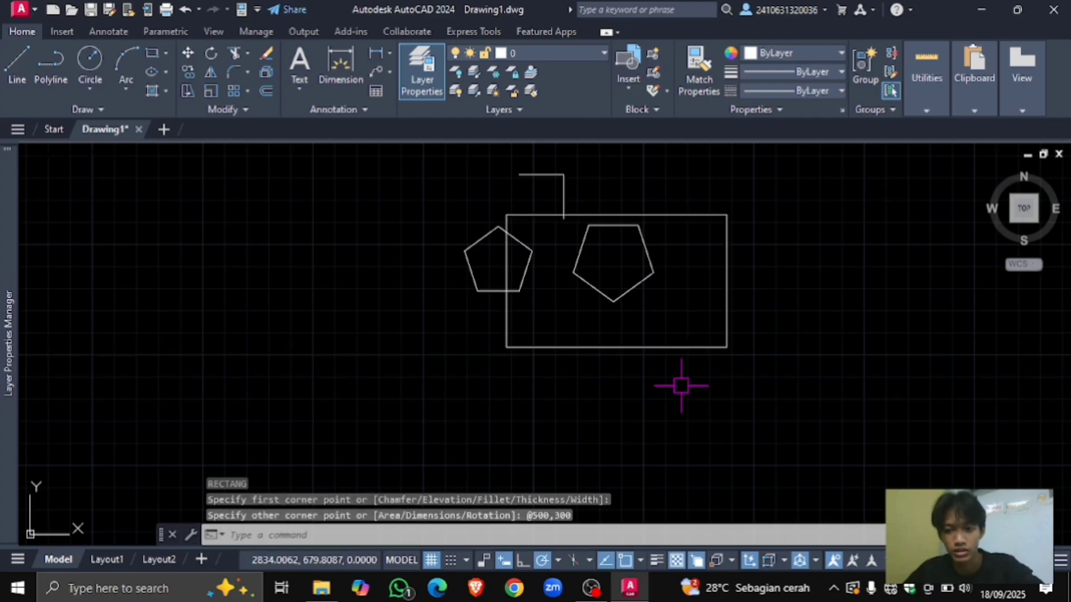
Step: Draw a three-point arc below the rectangle, with its second point 100 units right of the start and its end curving up to the right
mouse_move(645, 351)
middle_down()
mouse_move(604, 387)
mouse_move(616, 347)
middle_up()
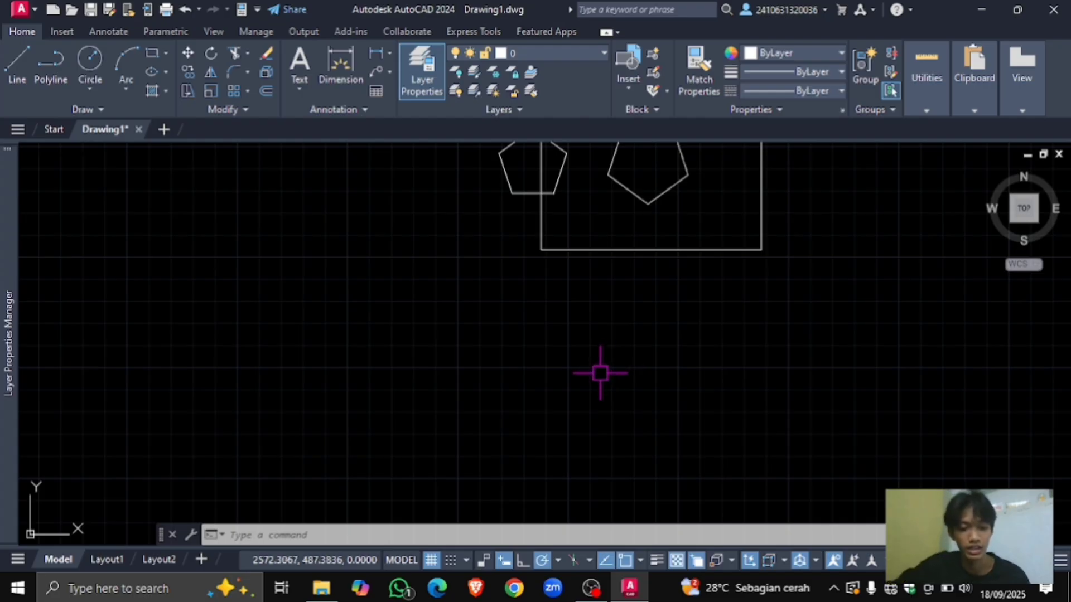
key(Return)
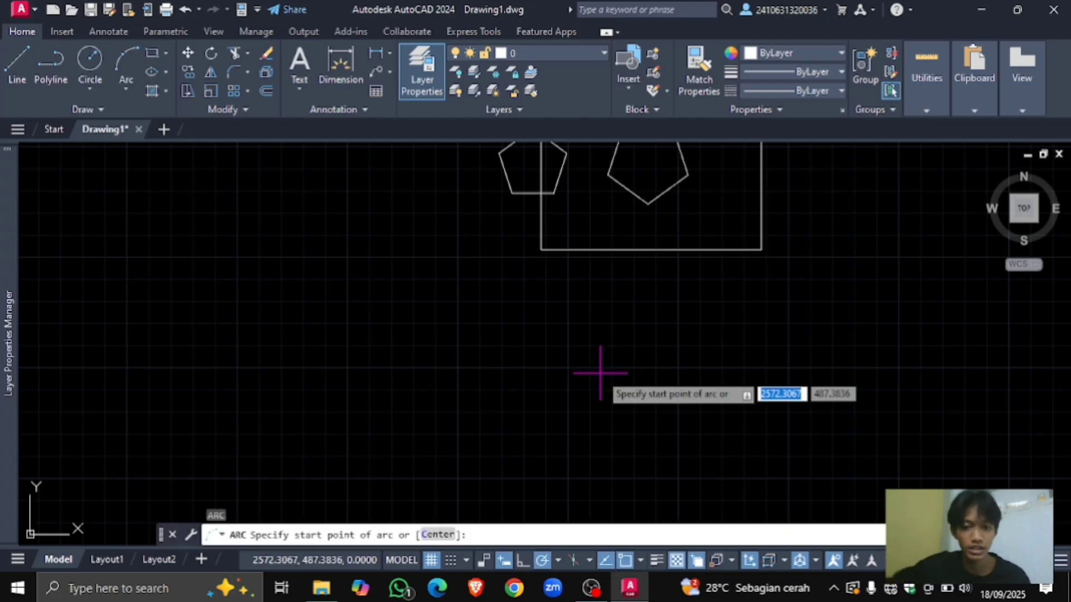
click(537, 366)
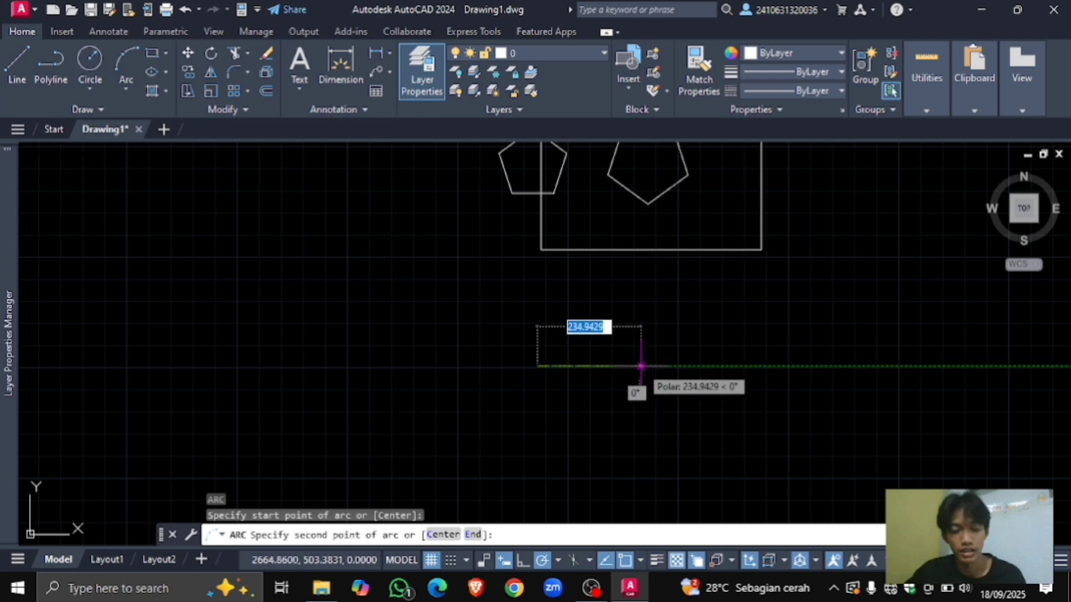
text(10)
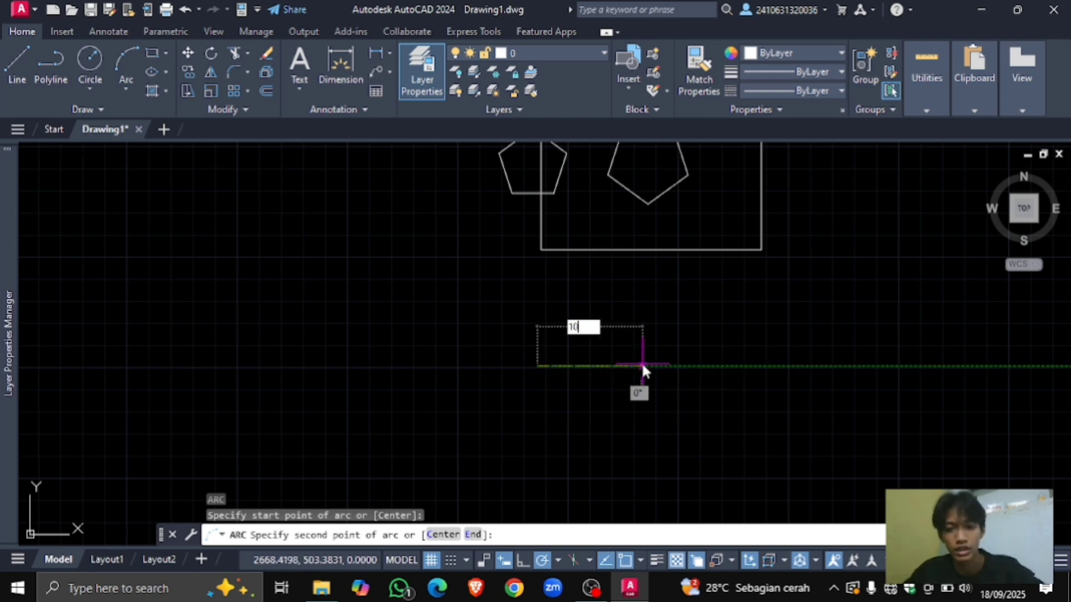
text(0)
key(Return)
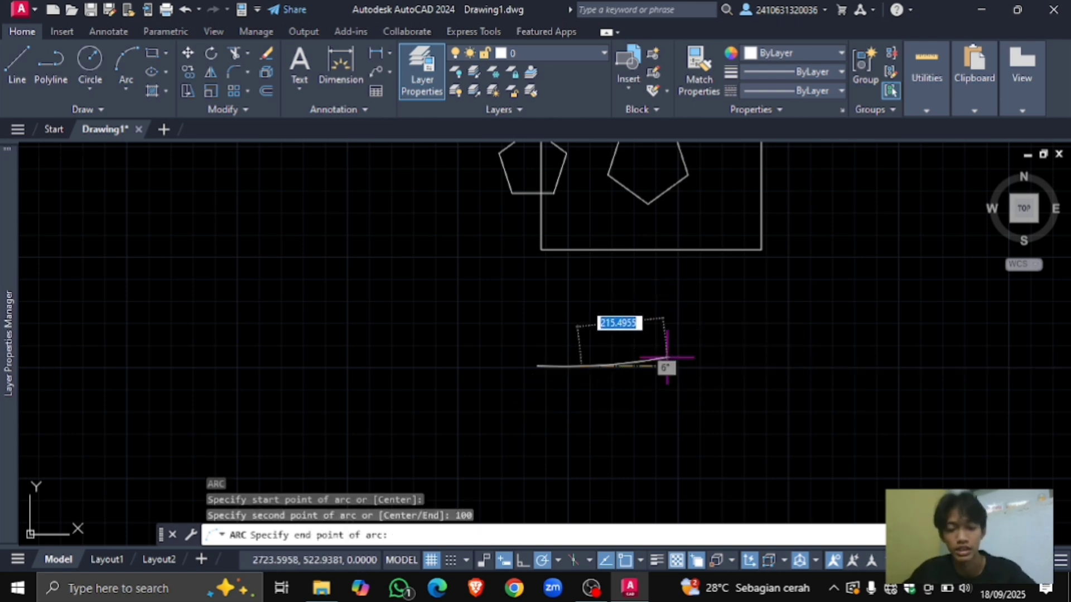
scroll(668, 360, up, 2)
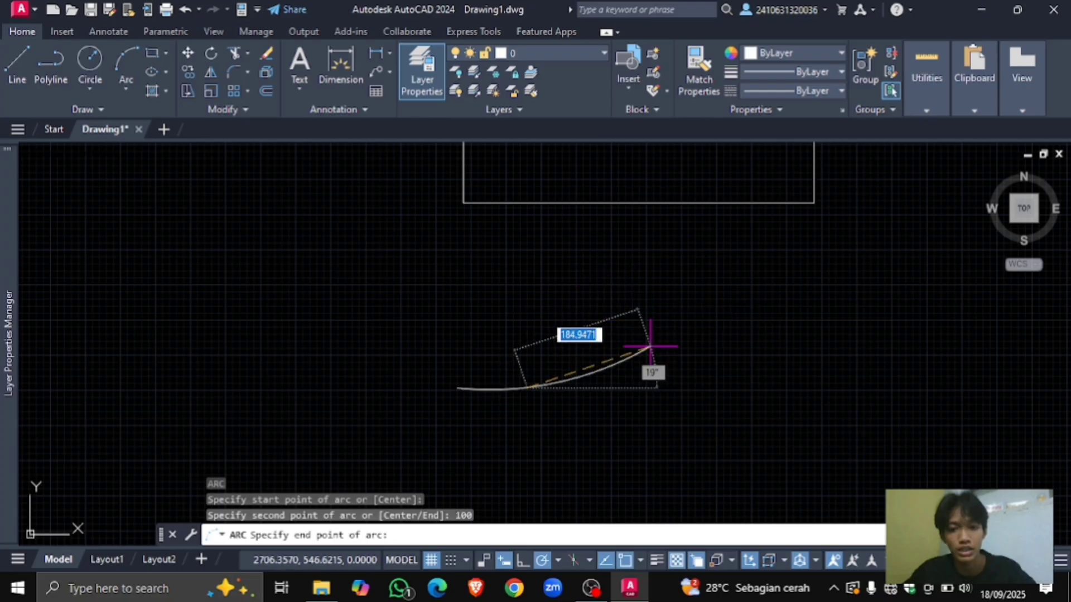
click(616, 307)
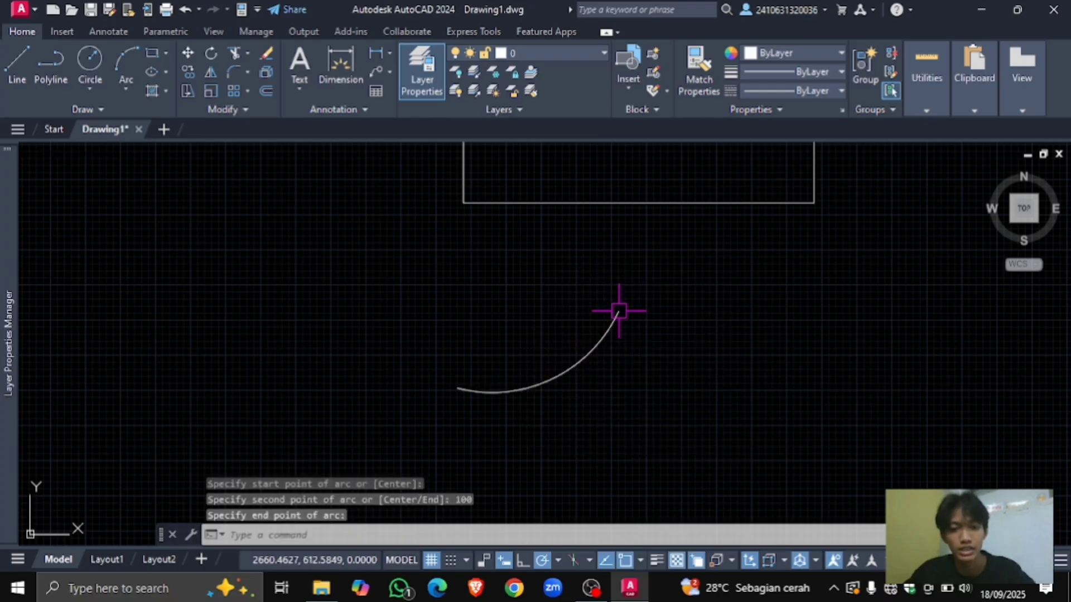
Step: Draw a circle with a radius of 100 units below the arc
scroll(567, 279, down, 4)
middle_drag(567, 279, 577, 299)
scroll(550, 292, up, 2)
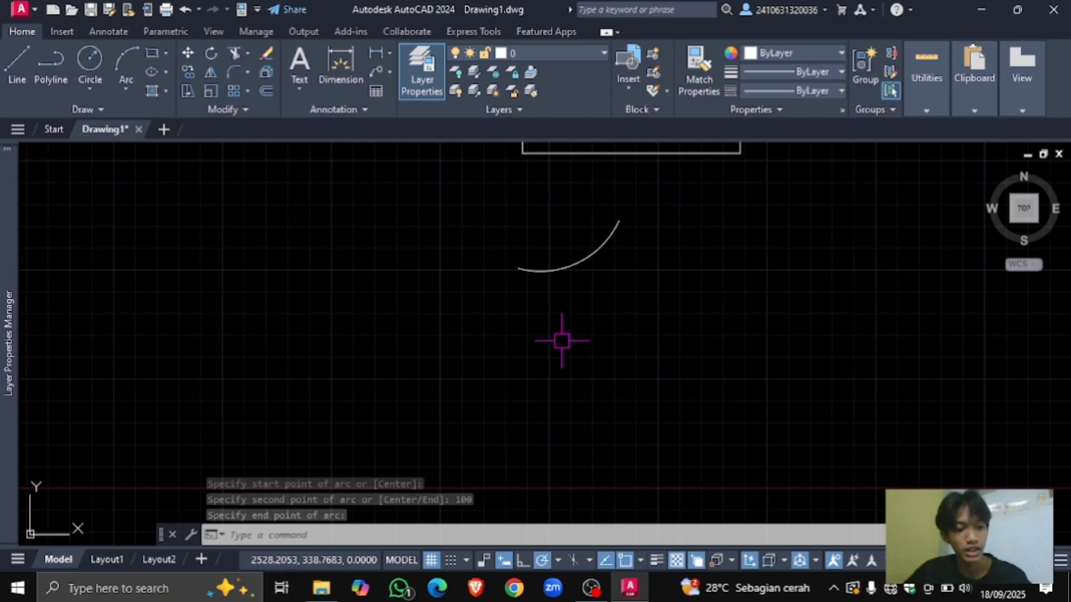
middle_drag(567, 353, 555, 339)
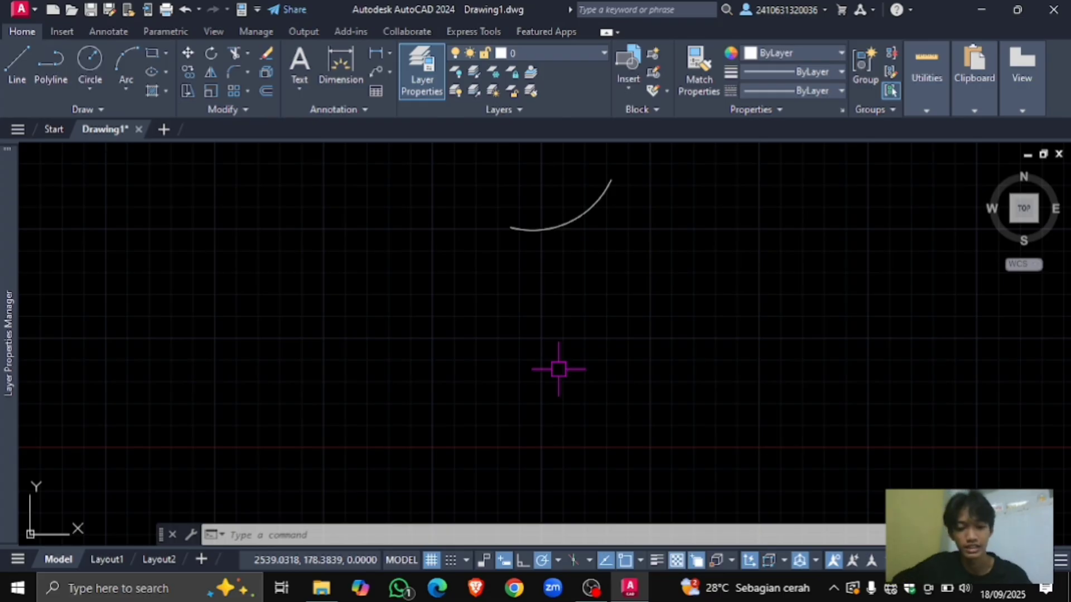
key(Return)
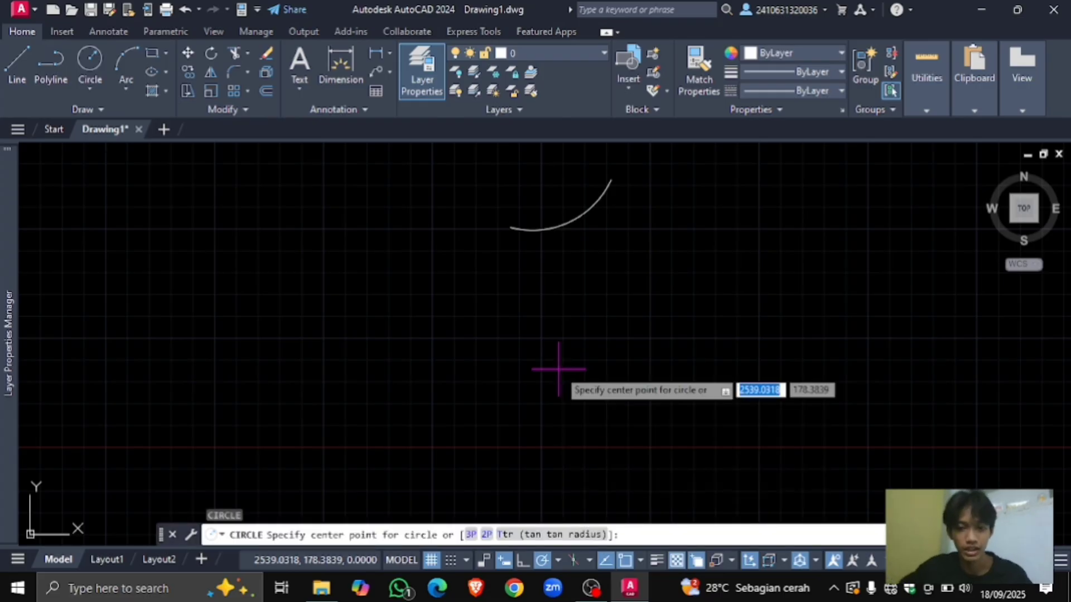
click(536, 325)
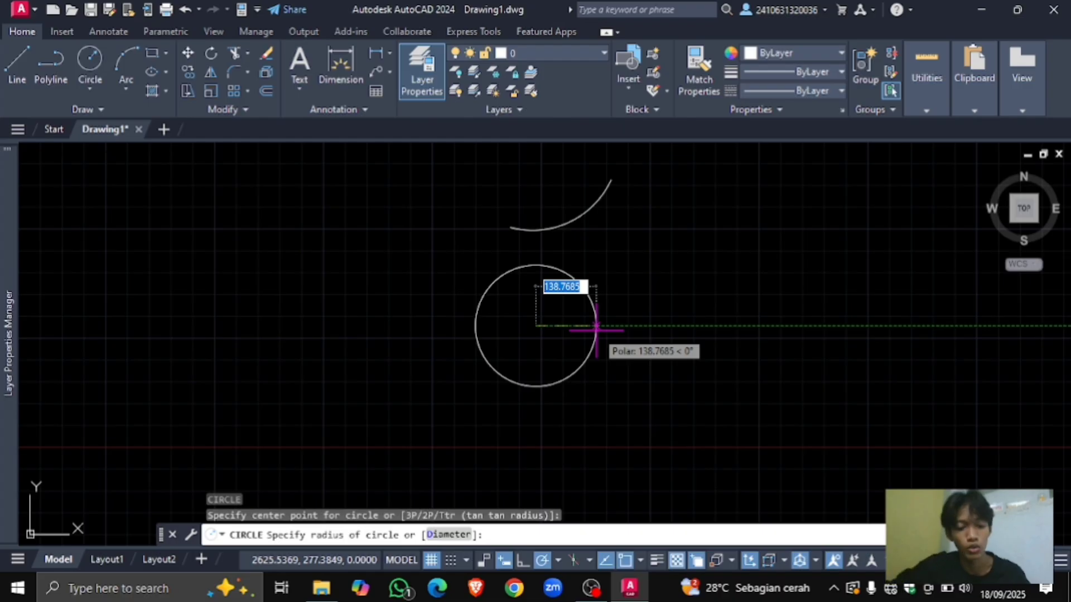
key(BackSpace)
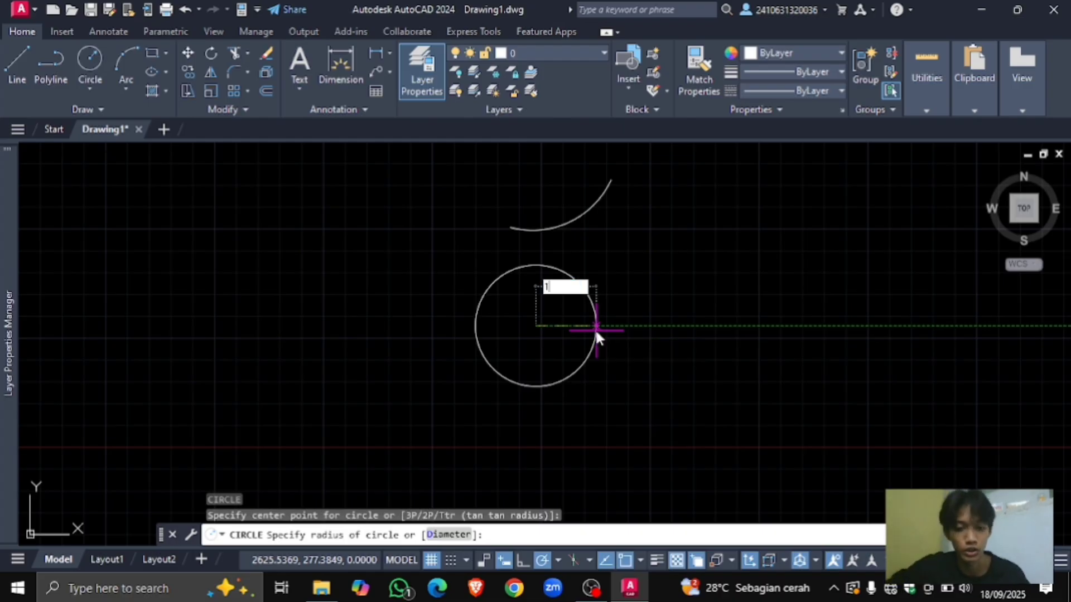
text(100)
key(Return)
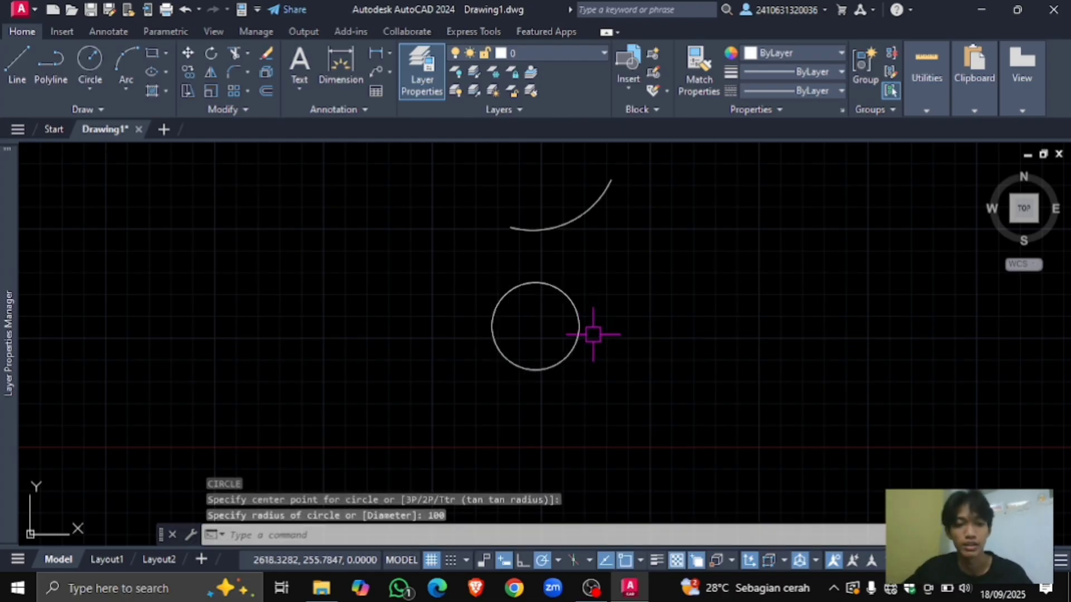
Step: Draw a wavy spline through six fit points below the circle, running to the right with alternating low and high points
scroll(567, 377, down, 2)
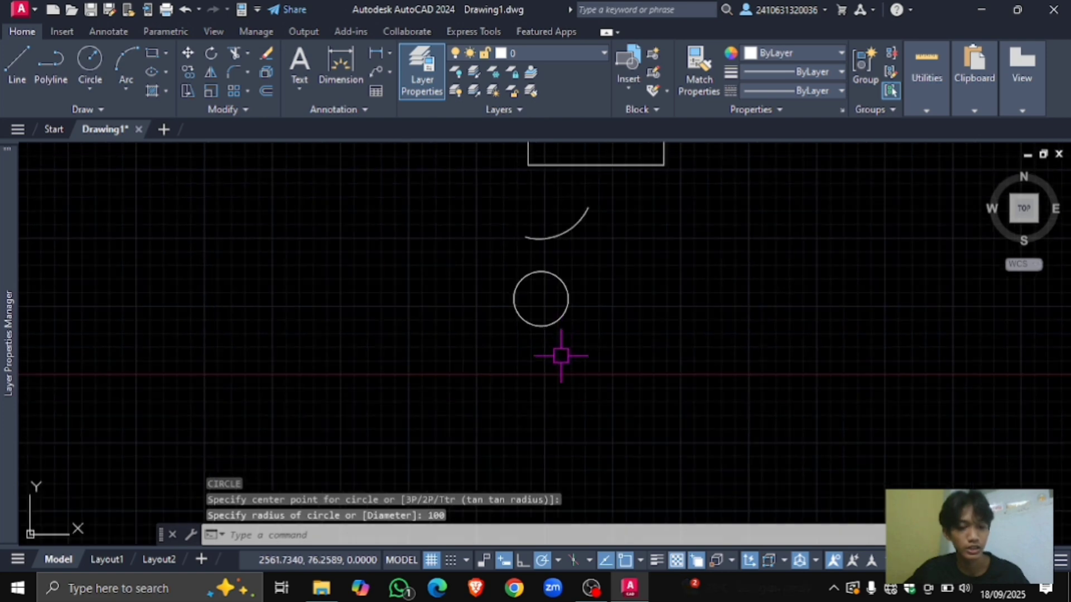
scroll(560, 336, up, 2)
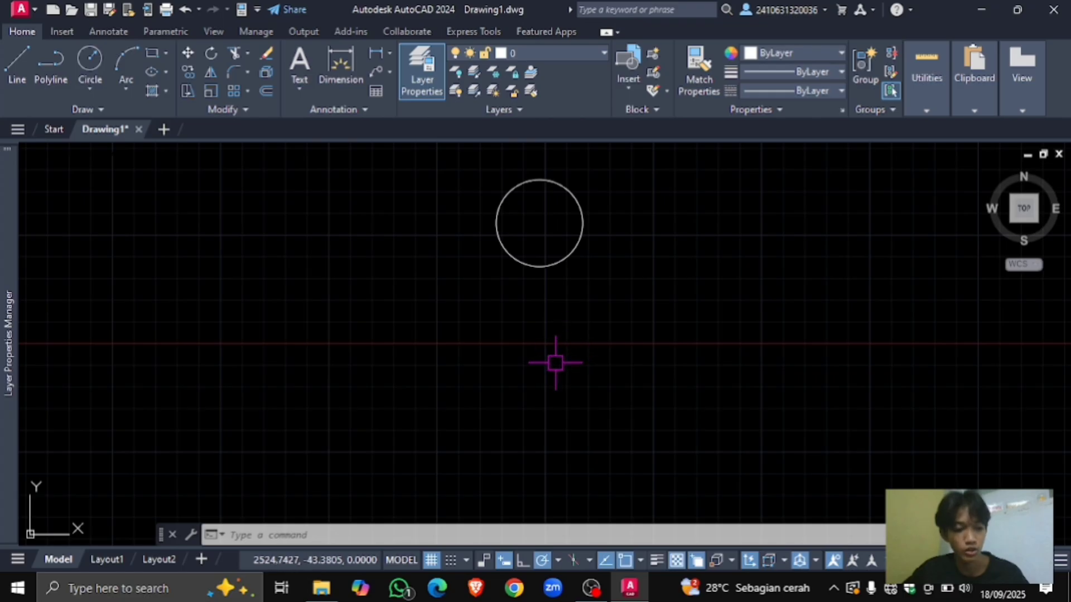
middle_drag(555, 363, 549, 341)
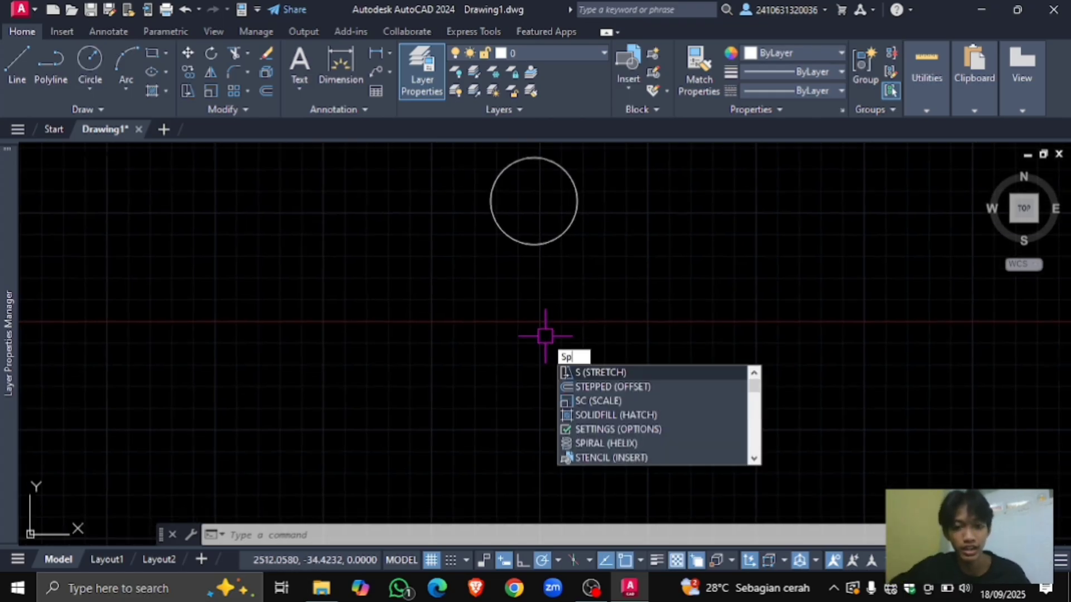
text(pl)
key(Return)
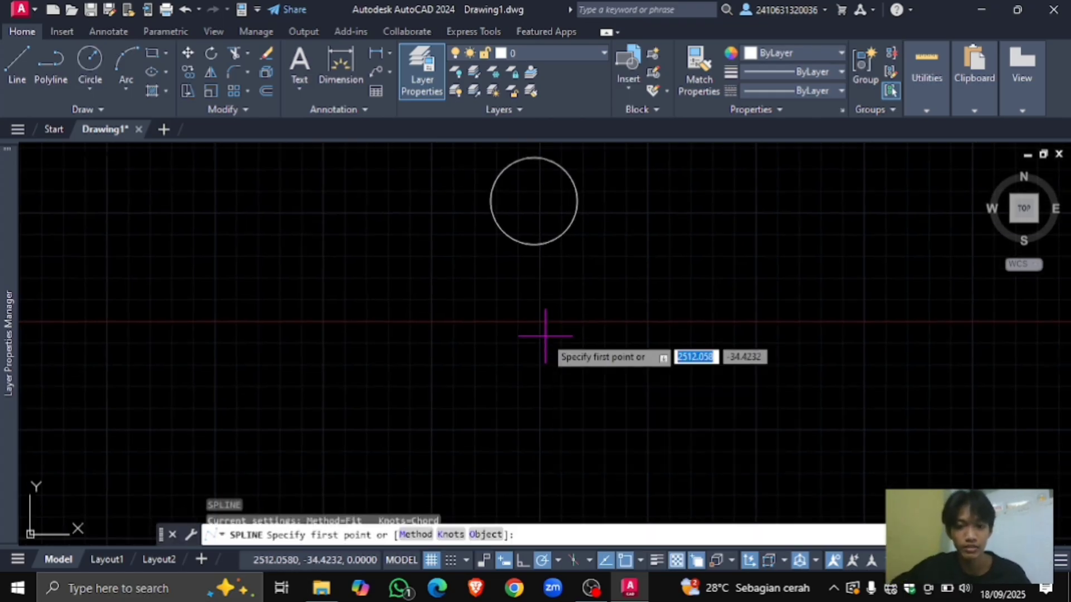
click(516, 324)
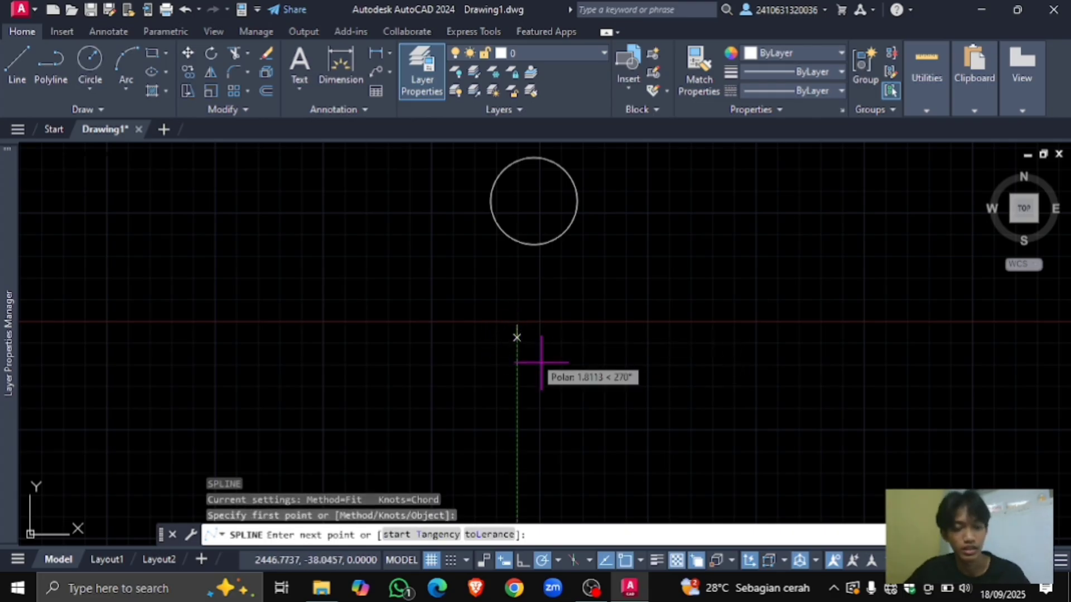
click(606, 401)
click(646, 299)
click(722, 410)
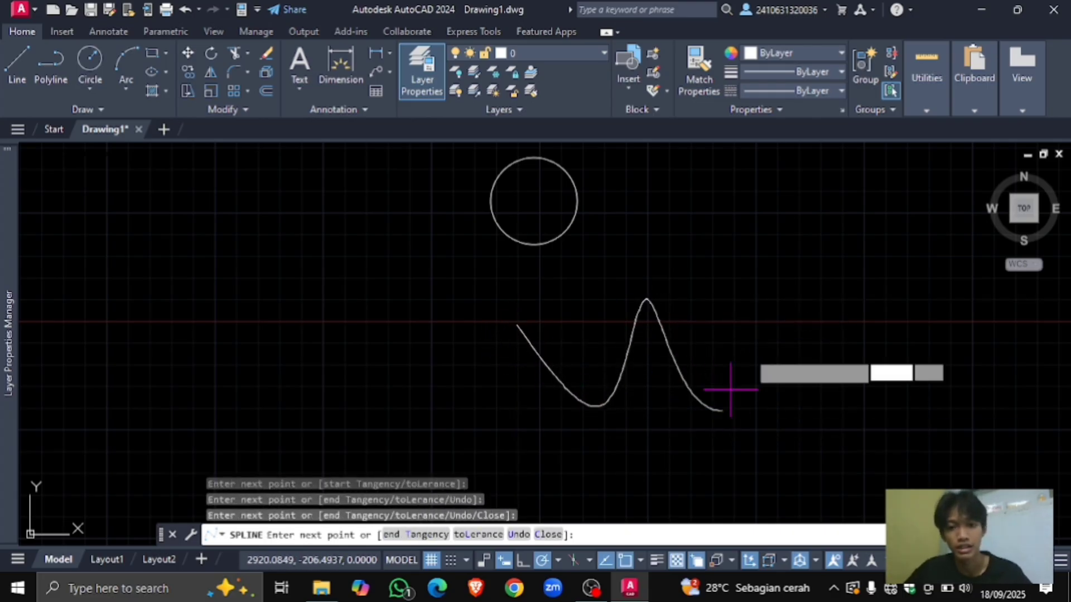
click(771, 287)
click(835, 395)
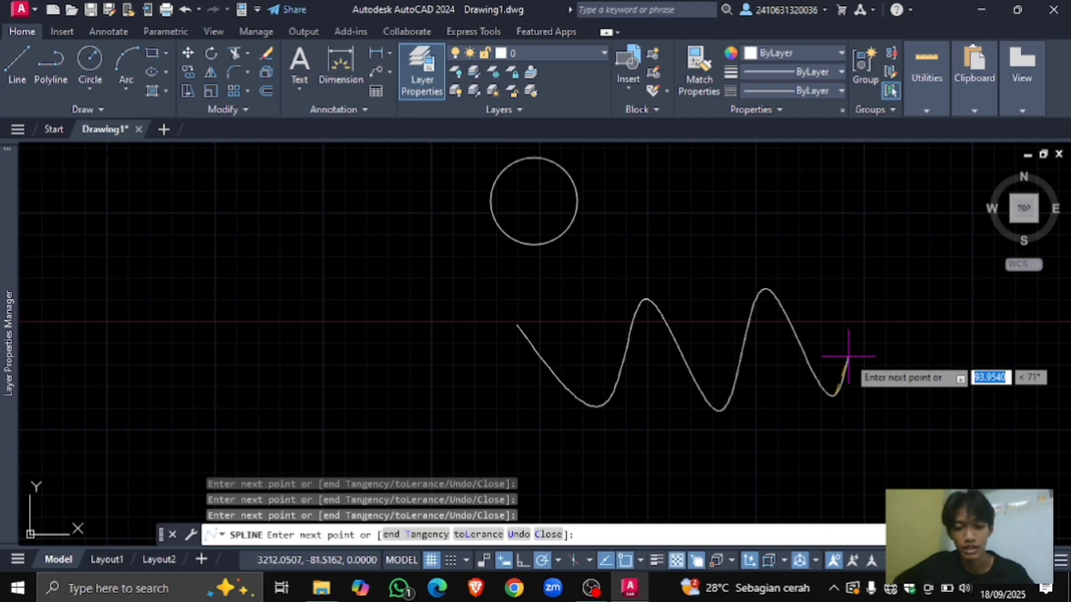
key(Return)
Step: Draw a horizontal ellipse below the spline with a 200-unit long axis and a distance of 50 units to the other axis
scroll(658, 385, down, 3)
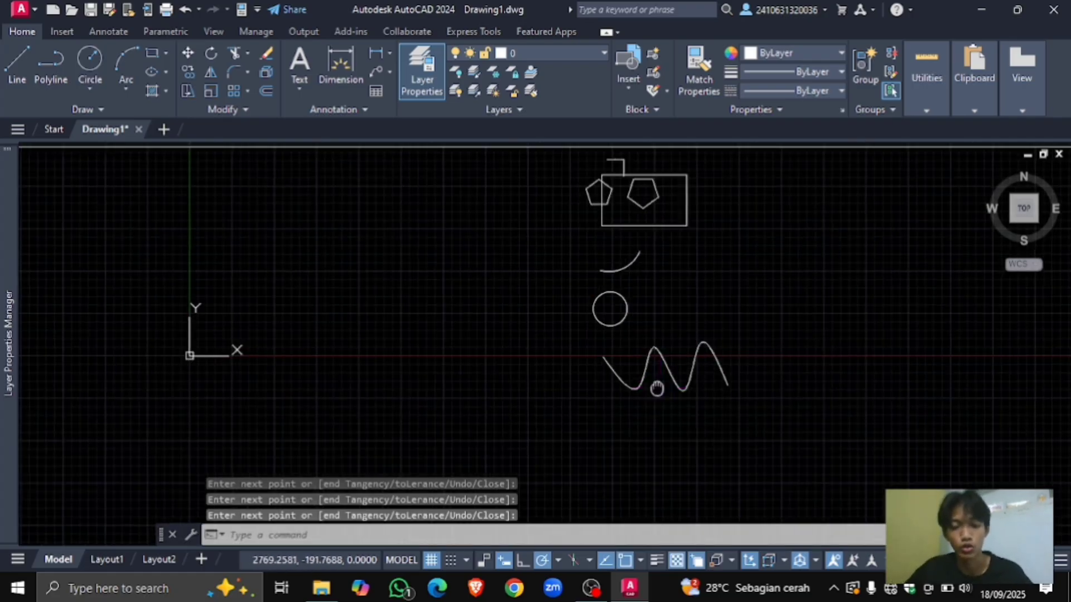
mouse_move(657, 389)
middle_down()
mouse_move(617, 318)
mouse_move(586, 328)
middle_up()
scroll(605, 327, up, 4)
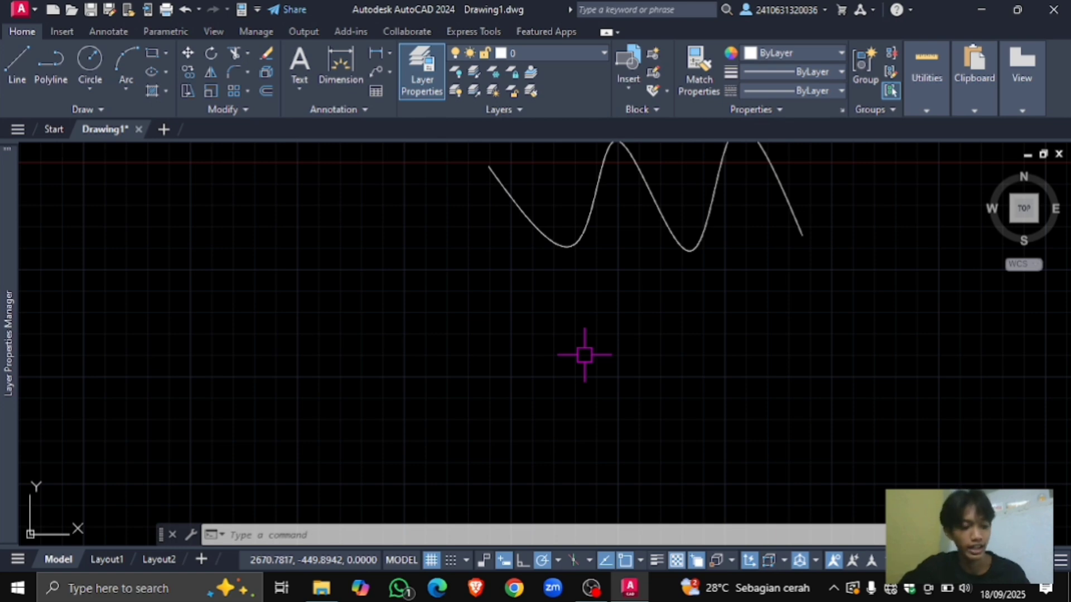
text(l)
key(Return)
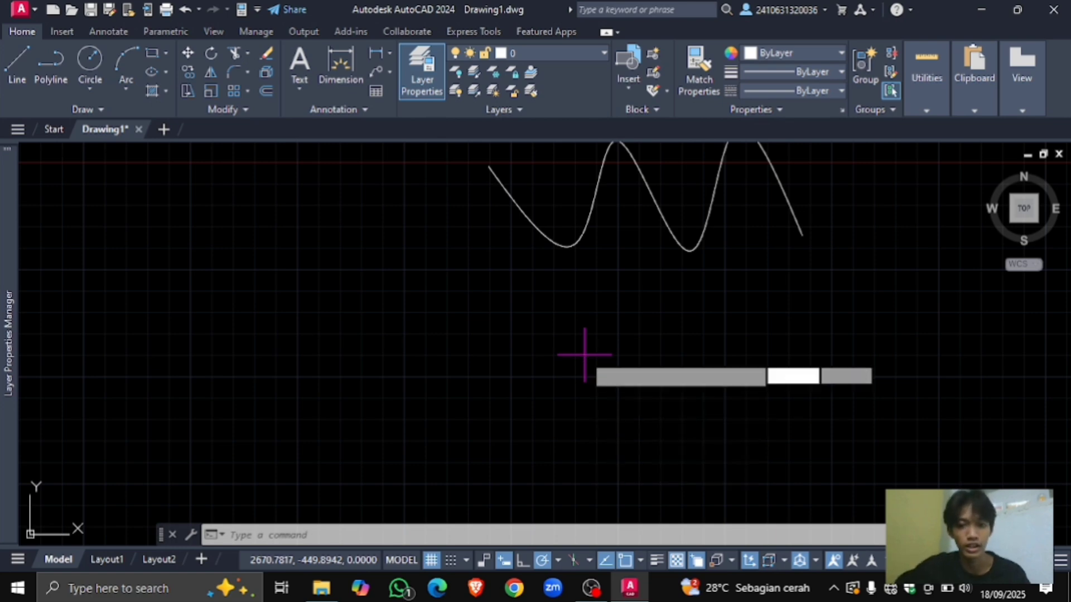
click(567, 355)
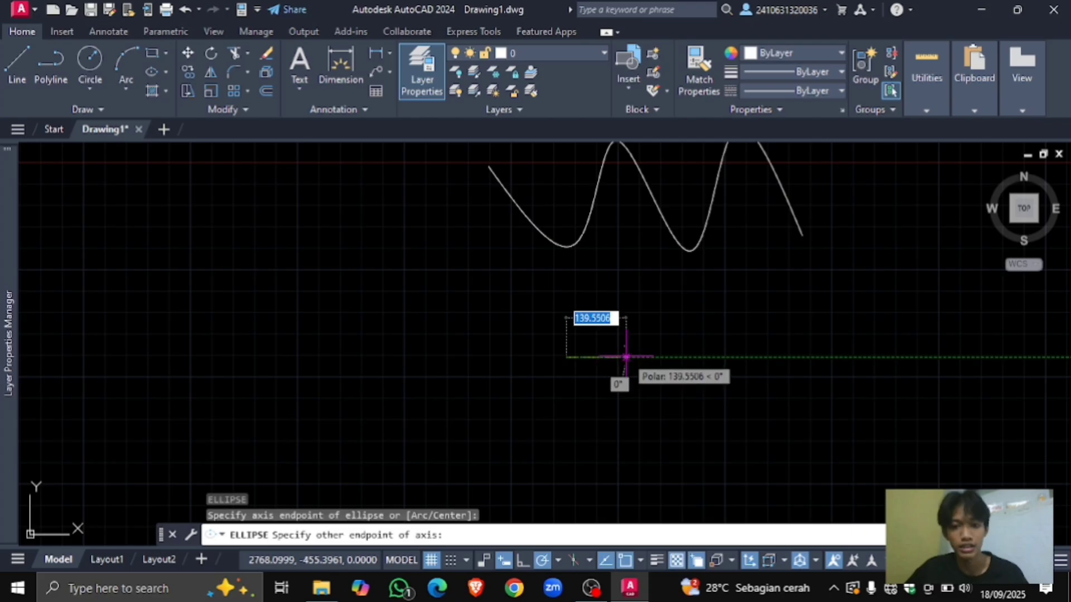
scroll(604, 355, up, 2)
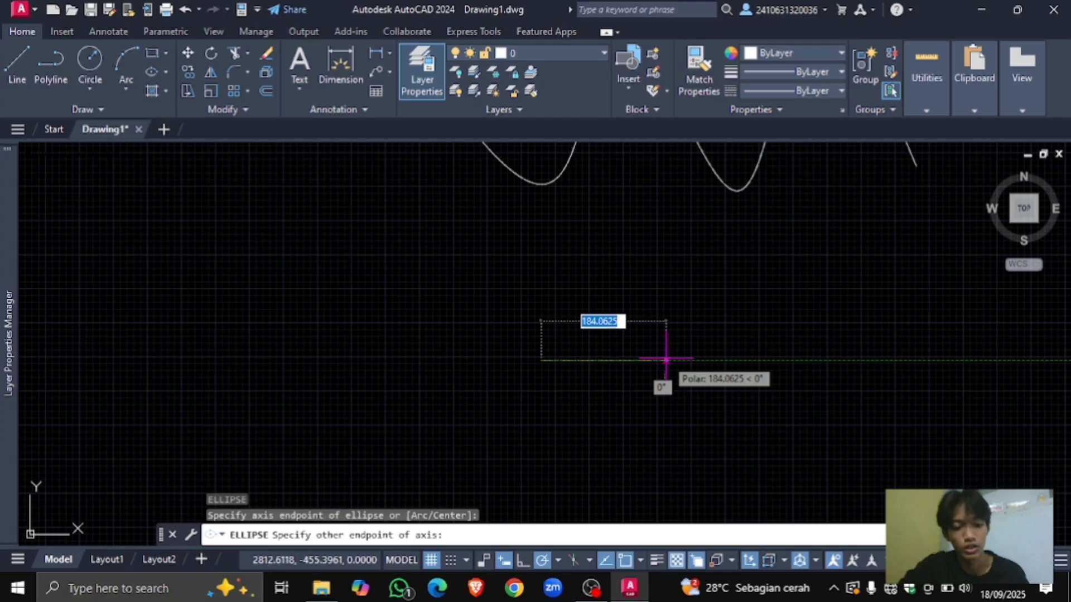
text(200)
key(Return)
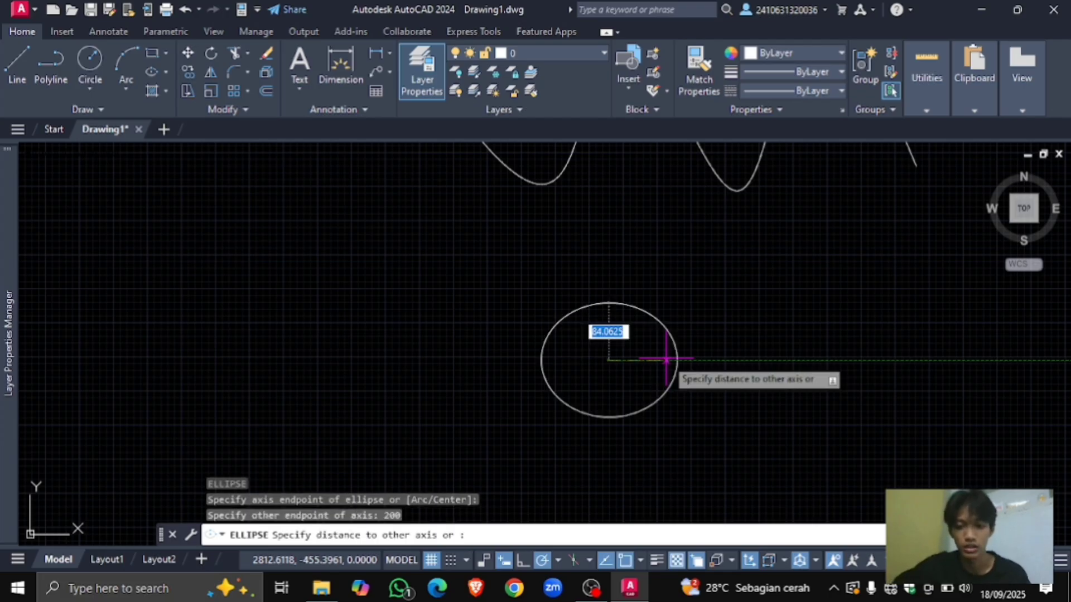
scroll(607, 331, up, 2)
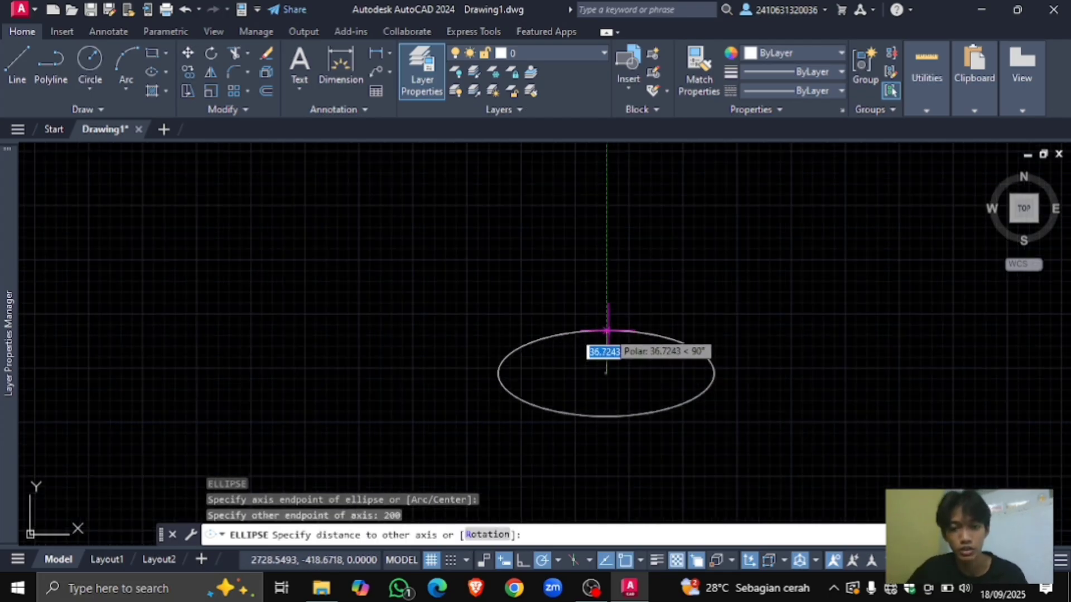
text(50)
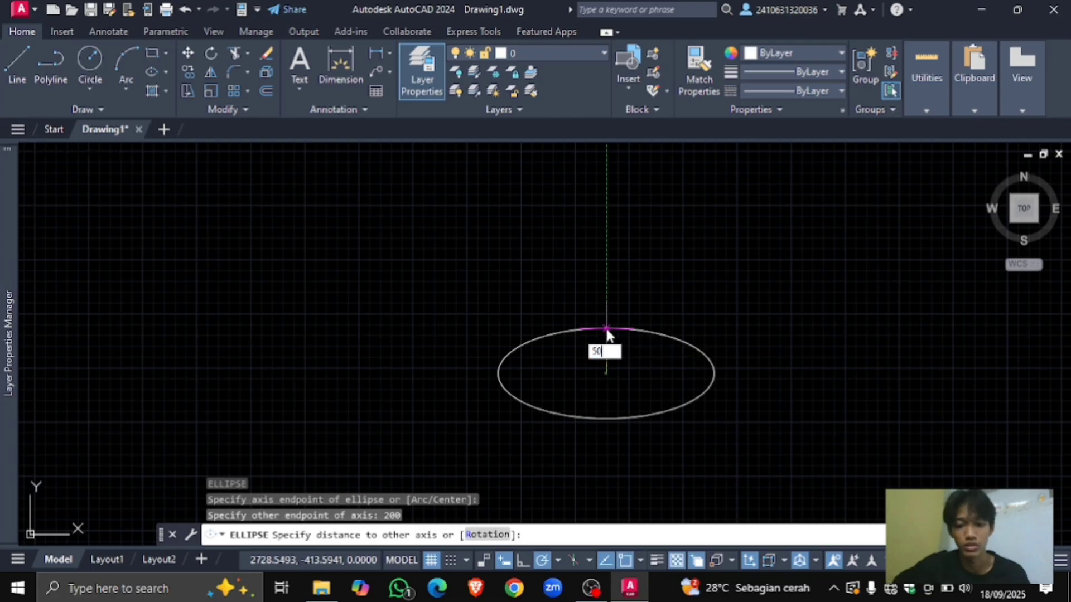
key(Return)
scroll(592, 346, down, 4)
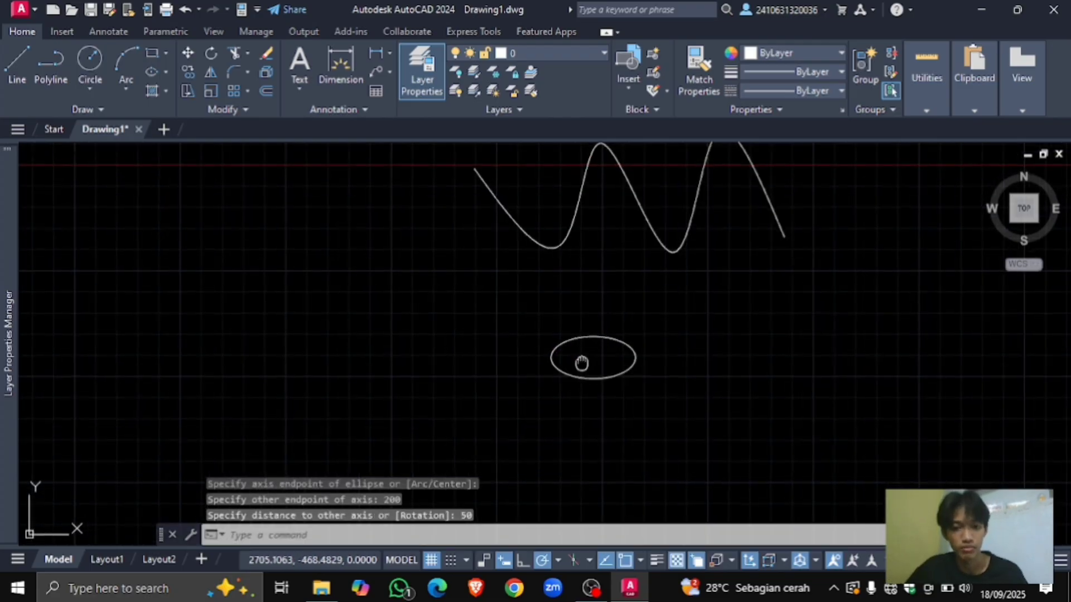
scroll(573, 331, up, 1)
mouse_move(573, 332)
middle_down()
mouse_move(567, 312)
mouse_move(565, 323)
middle_up()
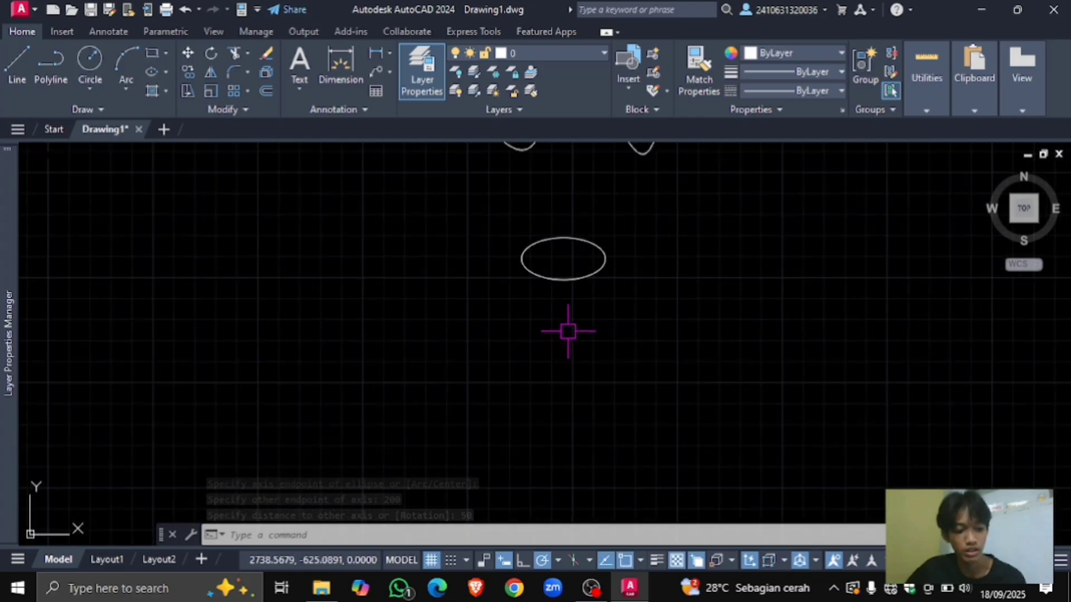
scroll(569, 335, up, 2)
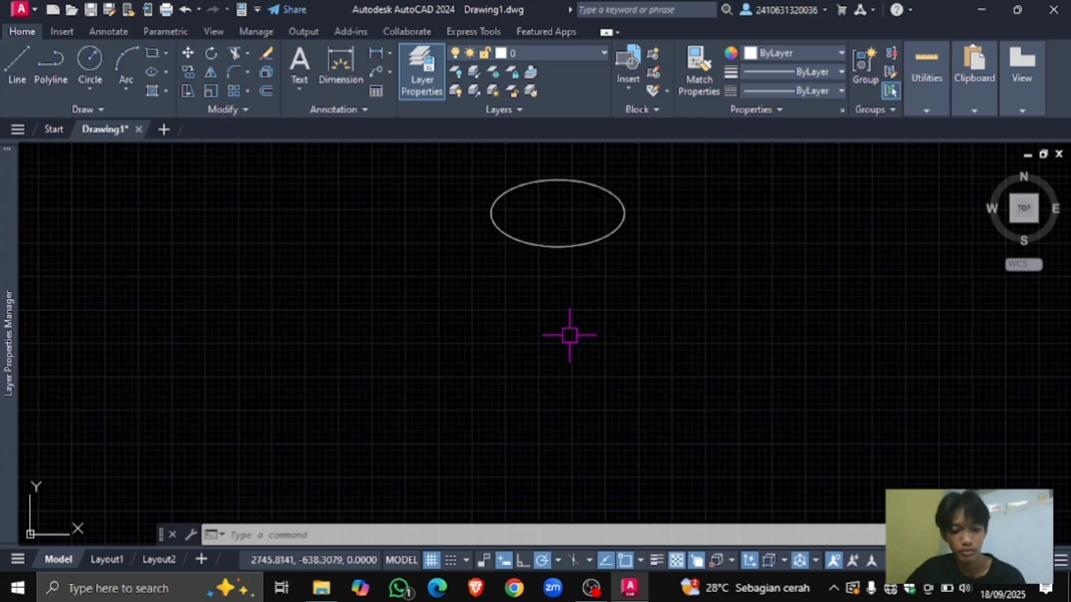
scroll(561, 335, down, 4)
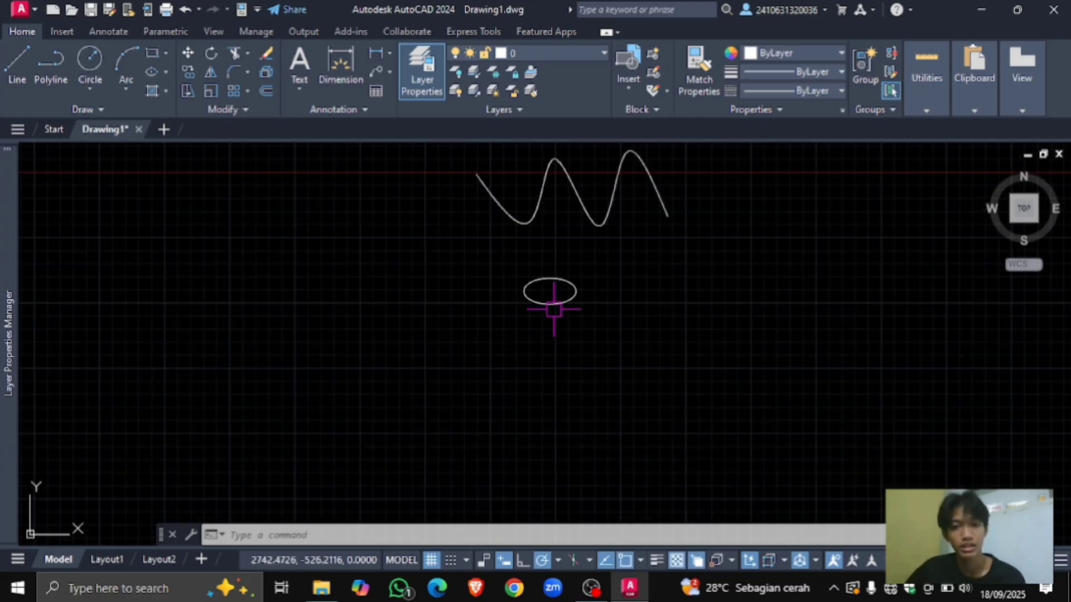
mouse_move(562, 294)
middle_down()
mouse_move(510, 364)
mouse_move(565, 316)
mouse_move(537, 327)
mouse_move(512, 288)
middle_up()
scroll(522, 310, up, 4)
middle_drag(517, 341, 528, 306)
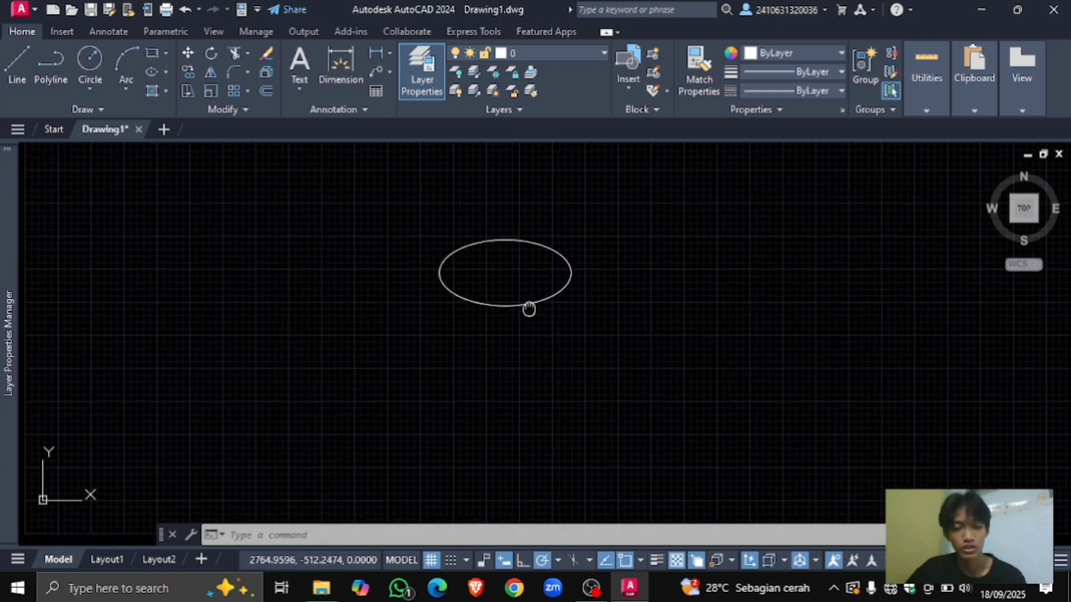
Step: Define a block named oval from the spline and the ellipse, with its base point at the ellipse's left quadrant
scroll(530, 305, down, 4)
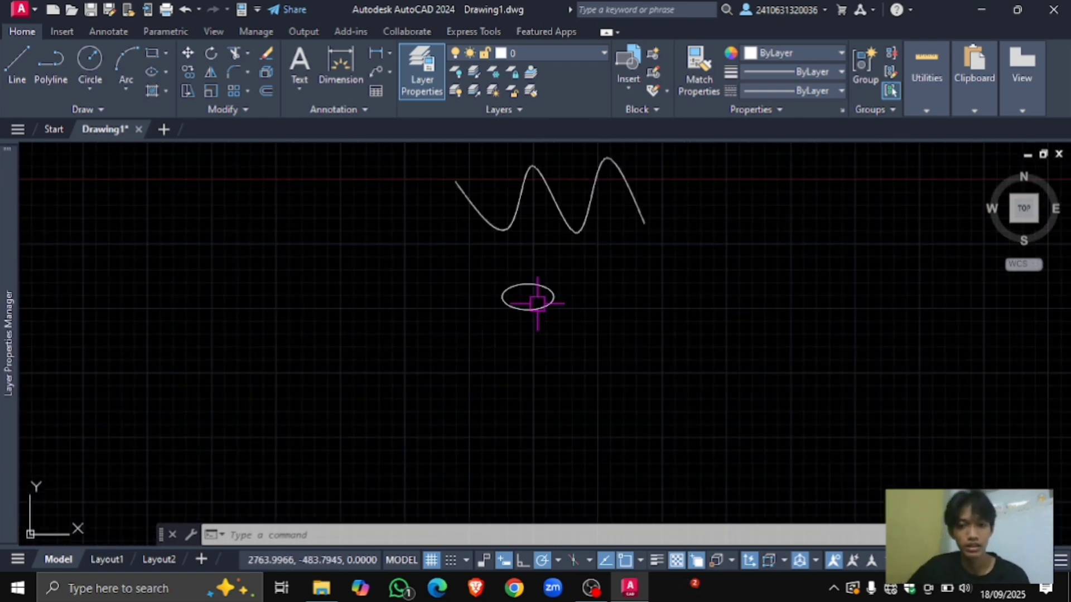
click(578, 198)
click(534, 293)
scroll(522, 273, up, 2)
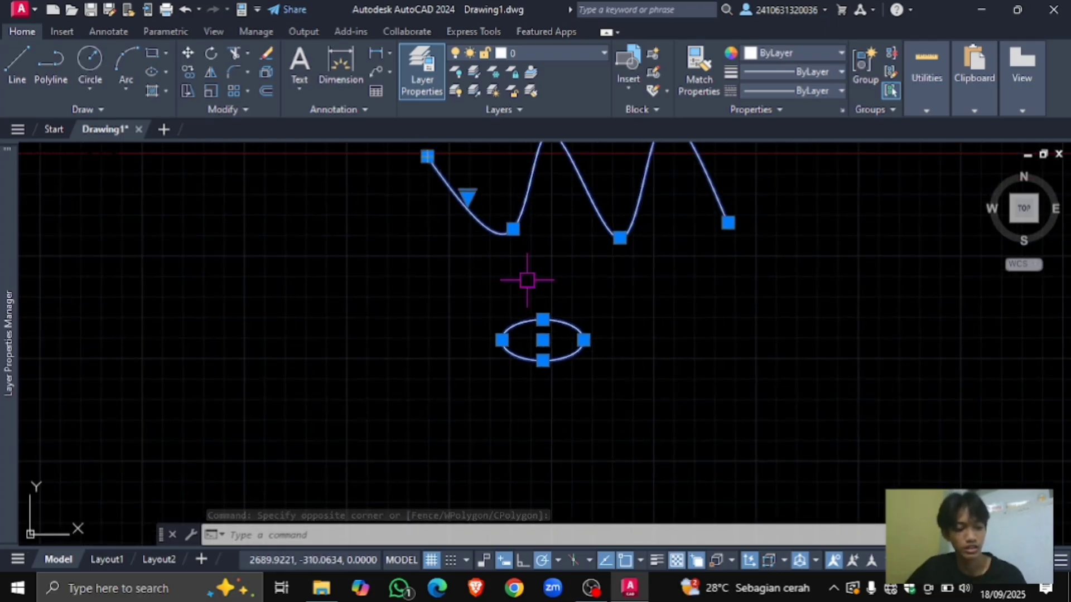
middle_drag(558, 286, 555, 310)
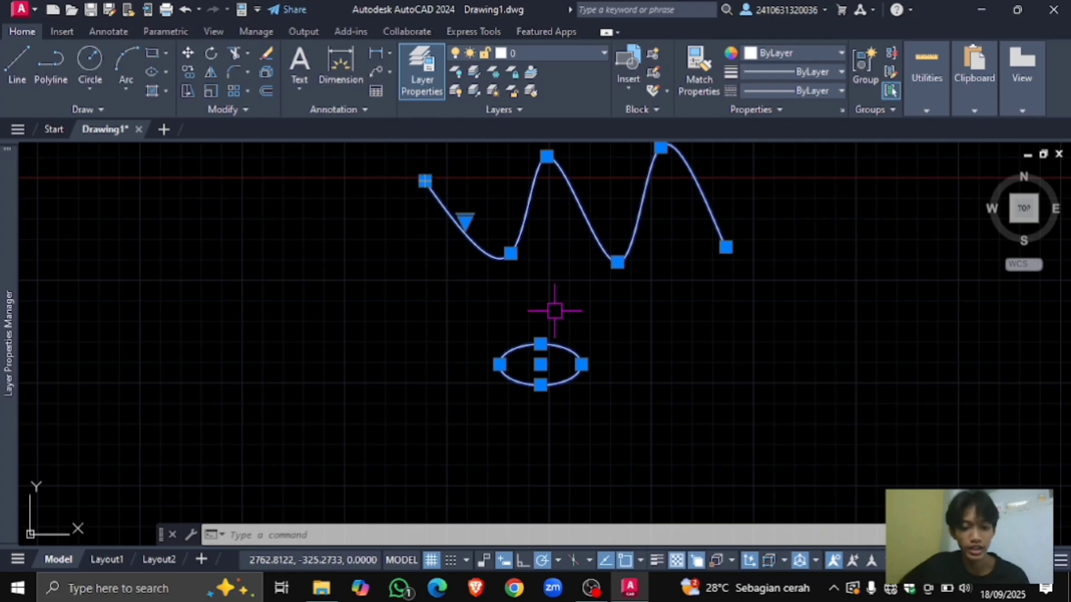
text(b)
key(Return)
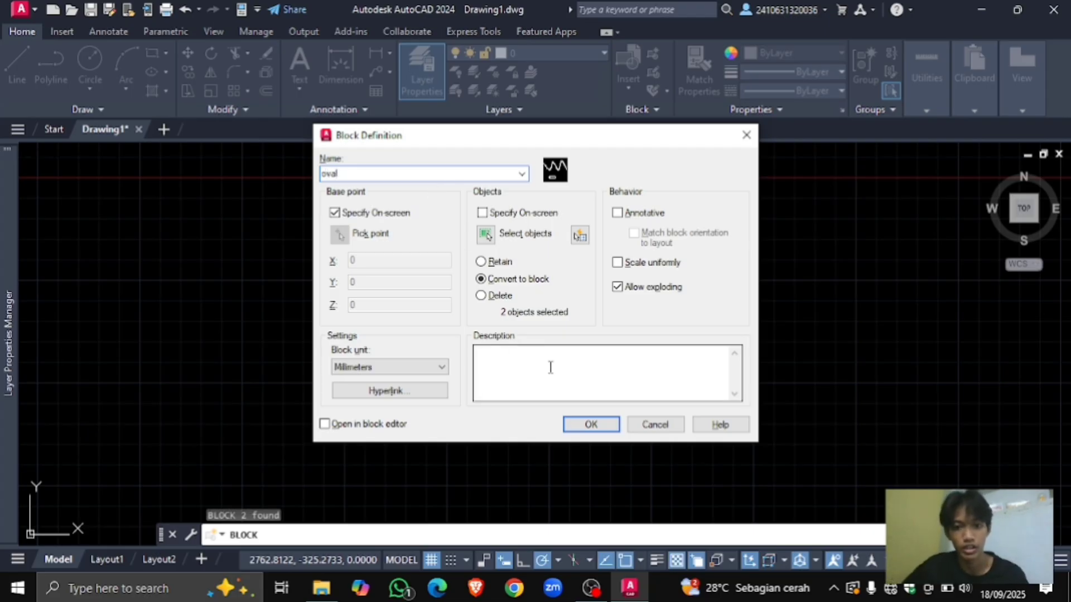
click(590, 425)
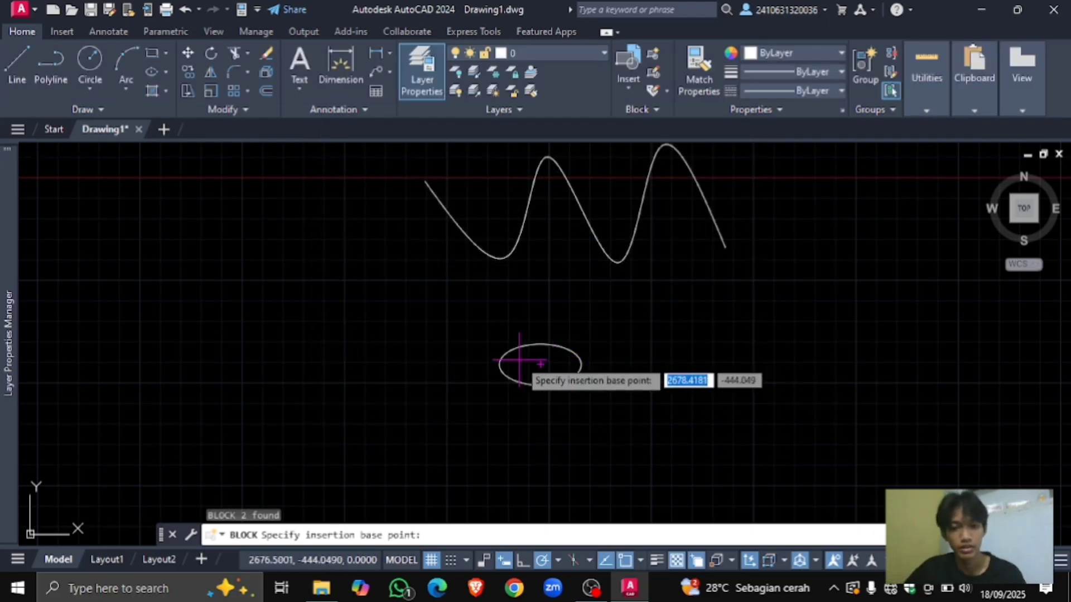
click(499, 365)
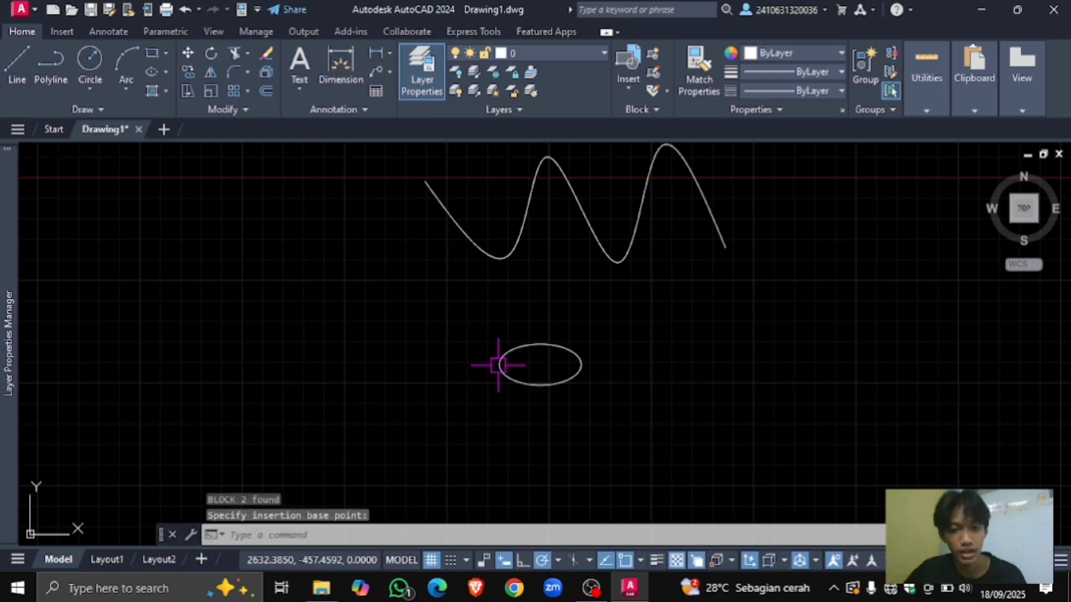
middle_drag(573, 366, 556, 338)
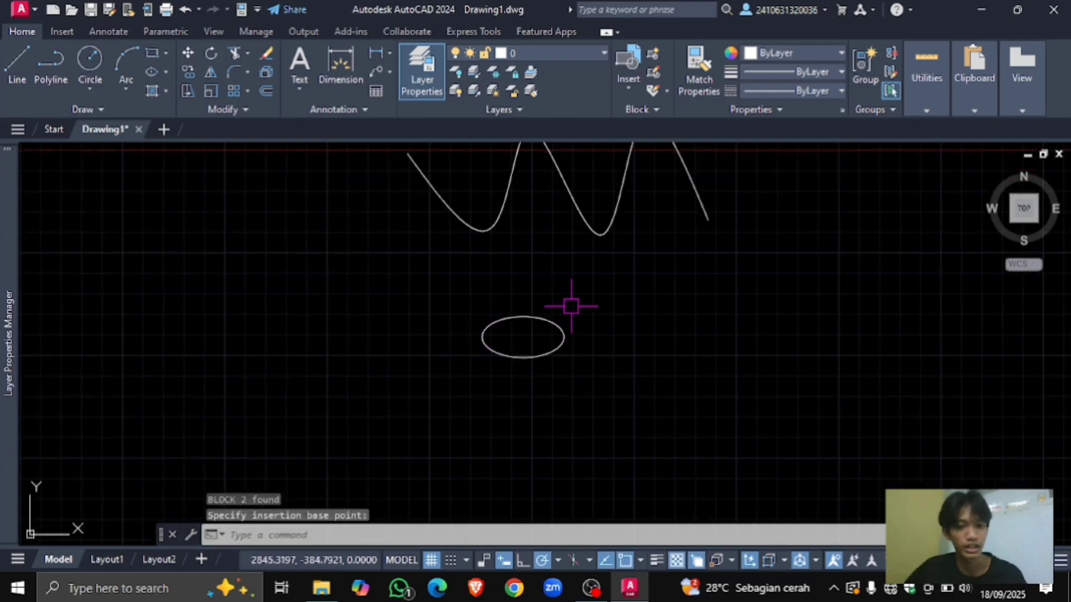
click(575, 291)
click(498, 360)
key(Escape)
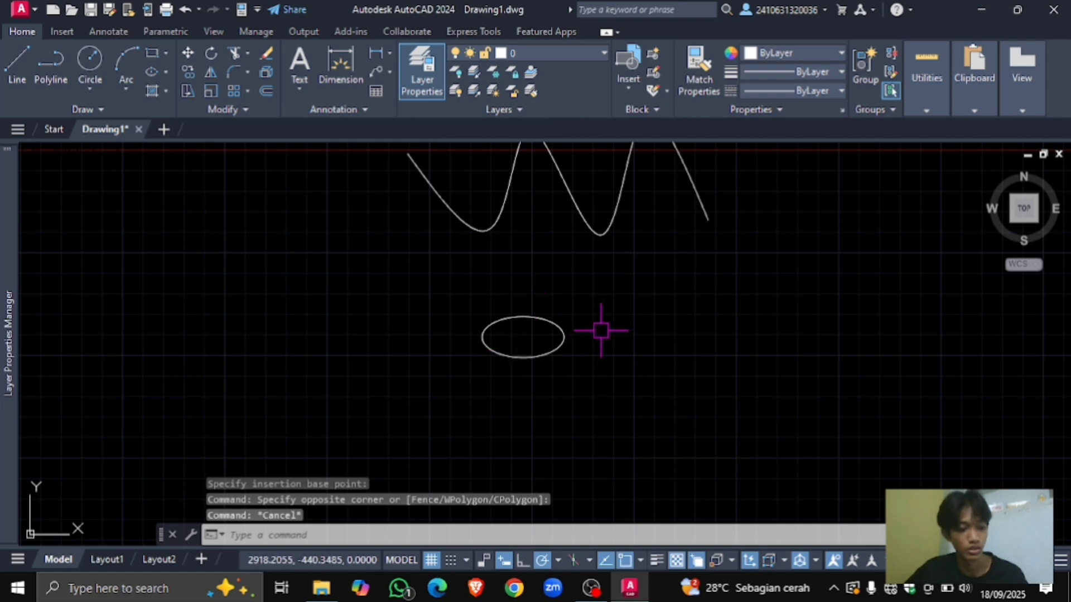
middle_drag(600, 330, 587, 304)
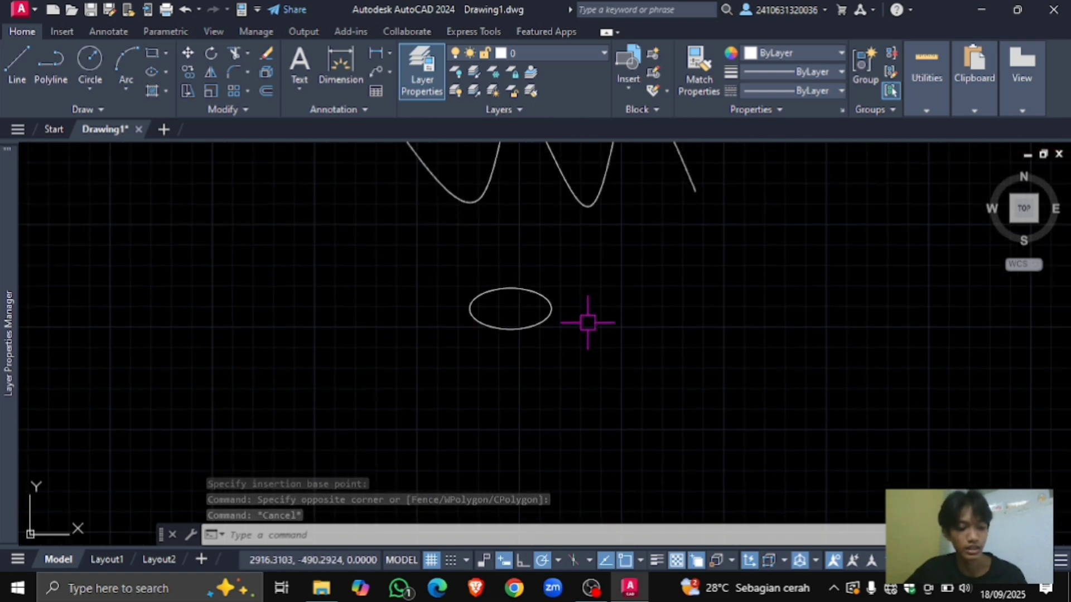
middle_drag(582, 337, 584, 326)
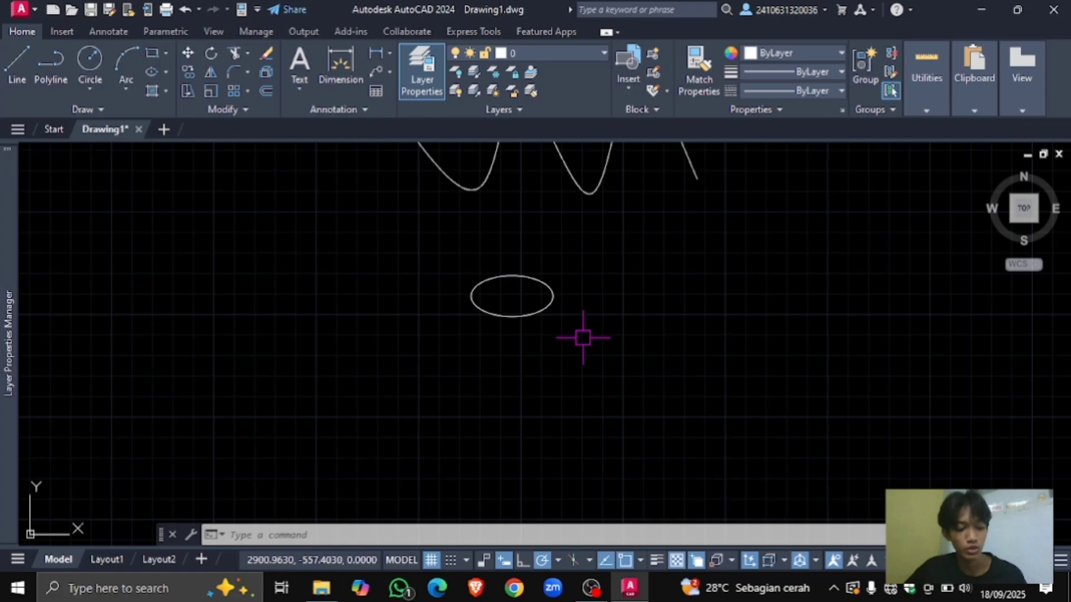
middle_drag(583, 338, 576, 368)
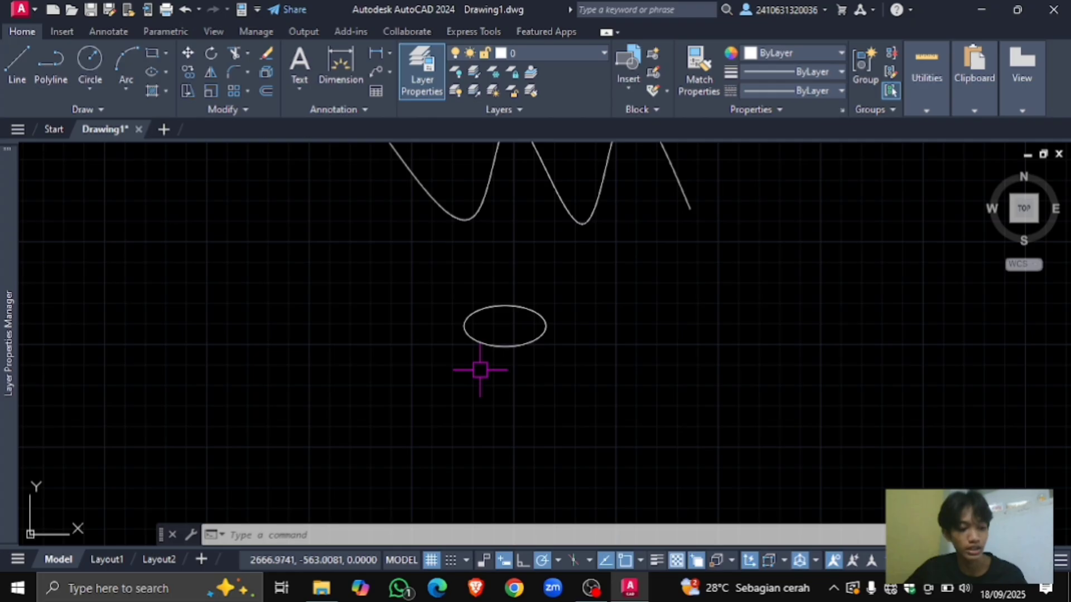
mouse_move(480, 370)
middle_down()
mouse_move(500, 366)
mouse_move(494, 351)
middle_up()
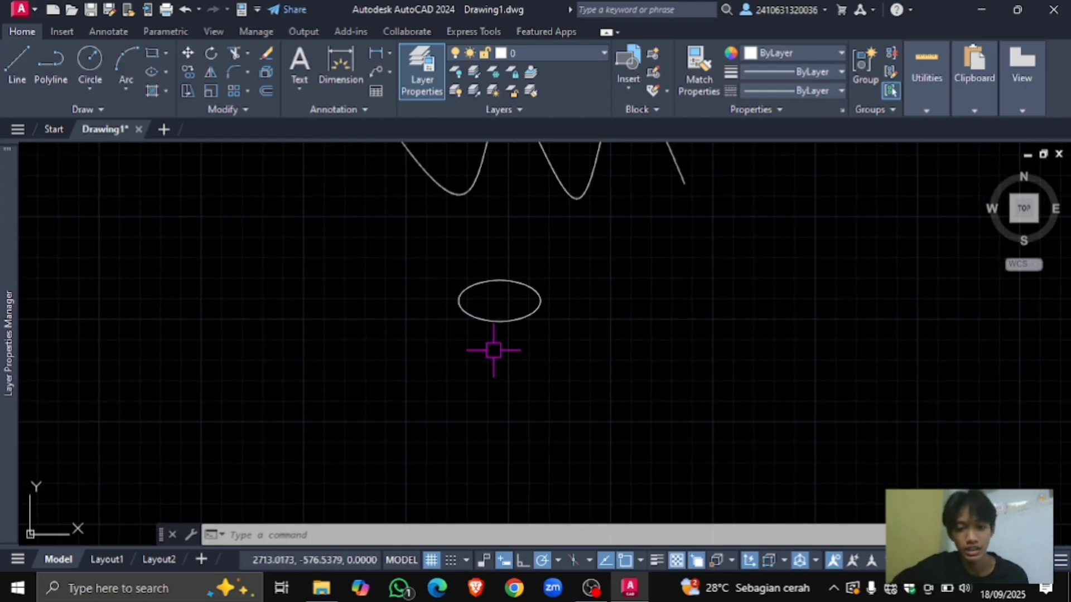
Step: Start the Insert command and look through the recently used blocks, including the oval block
text(i)
key(Return)
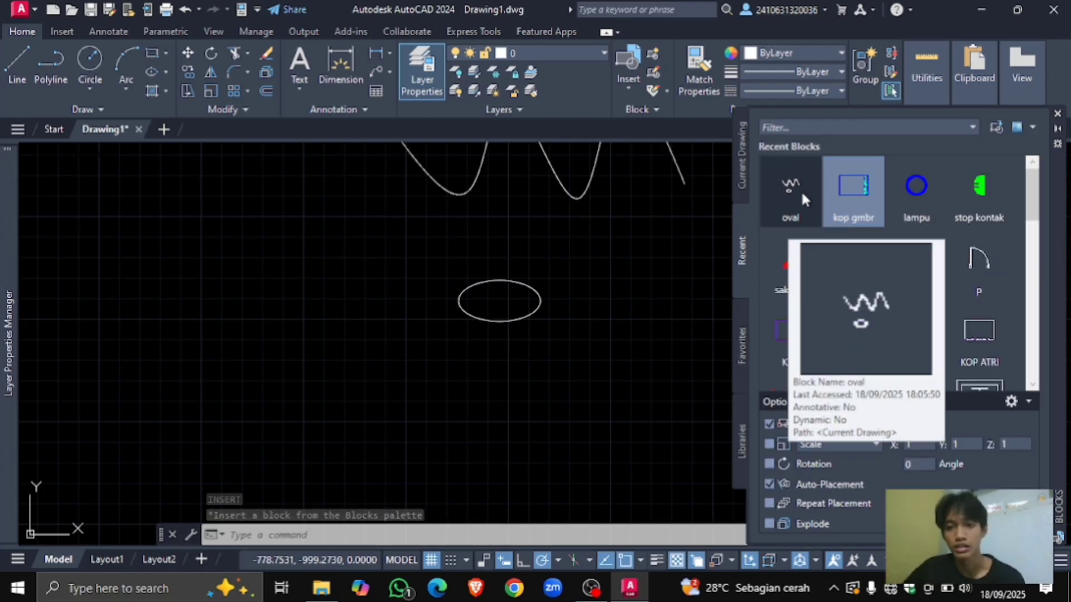
scroll(803, 235, down, 4)
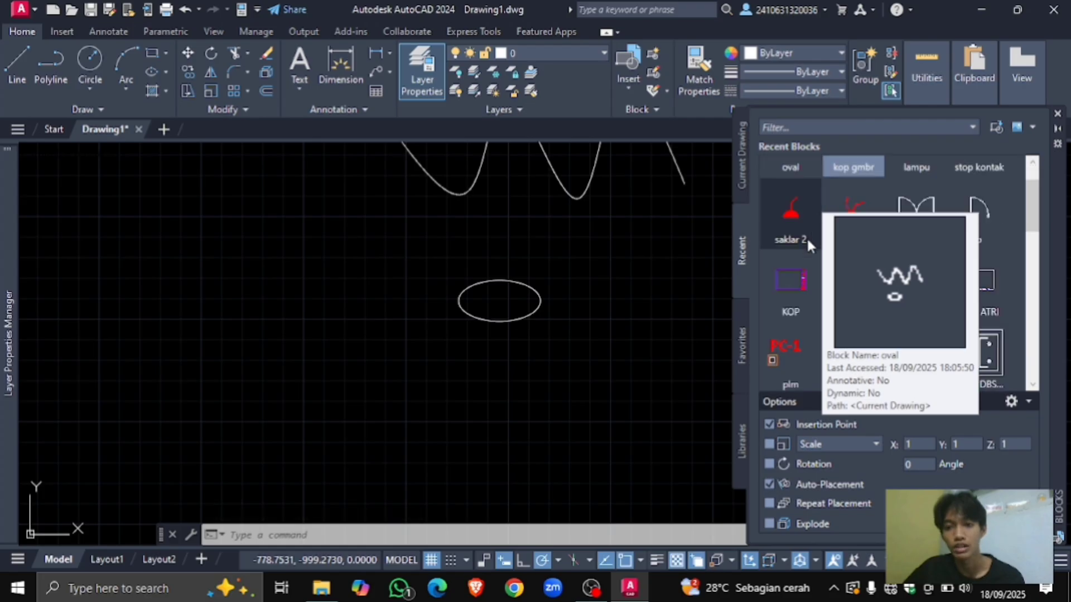
scroll(802, 223, up, 4)
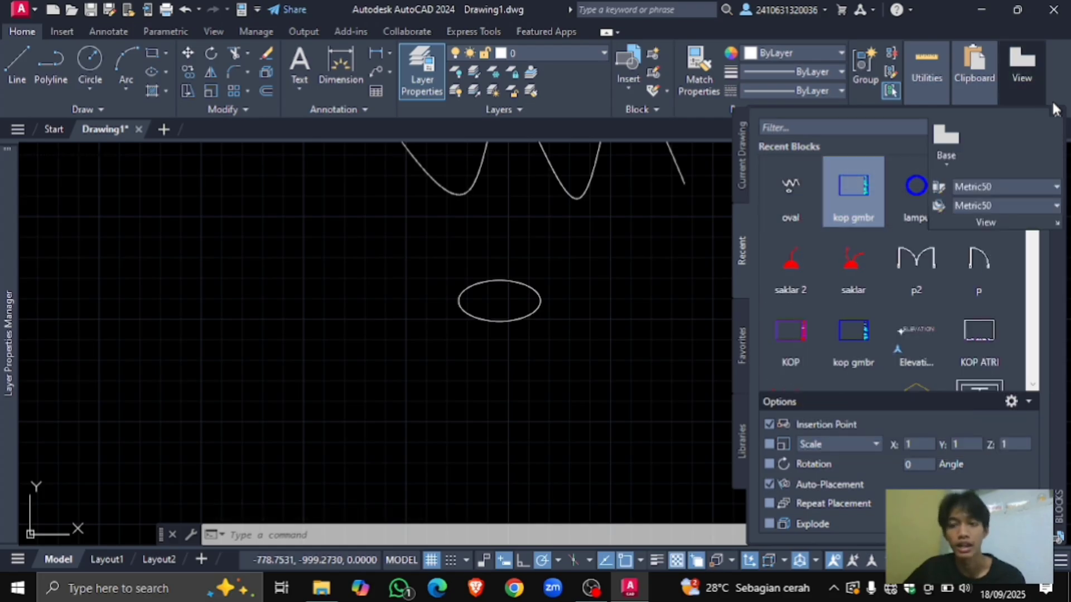
Step: Insert the recently used oval block with its base point below and to the side of the original ellipse, overlapping the first spline
click(790, 186)
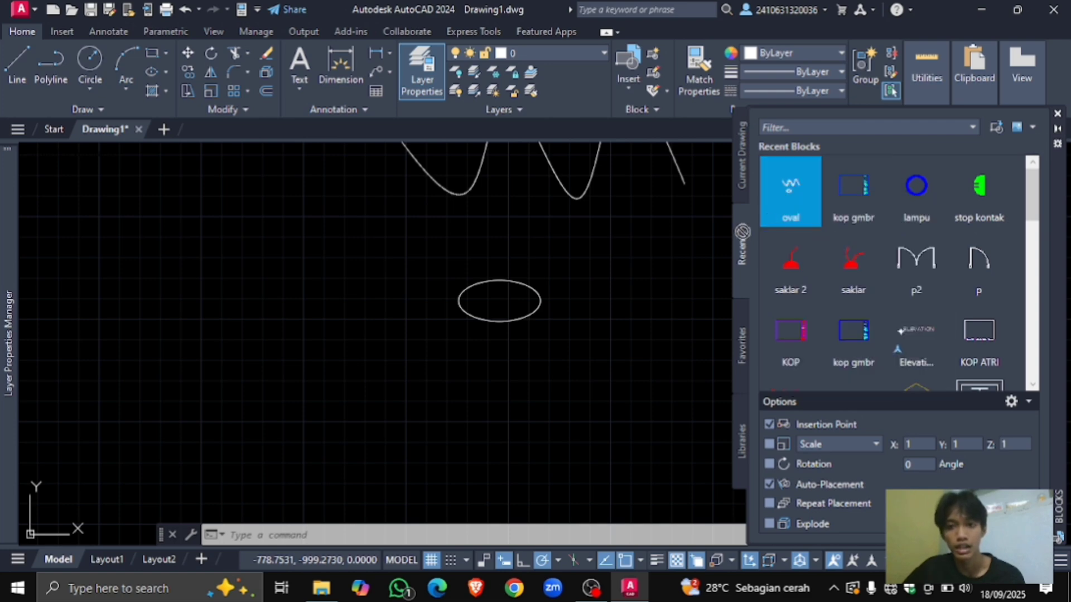
click(319, 381)
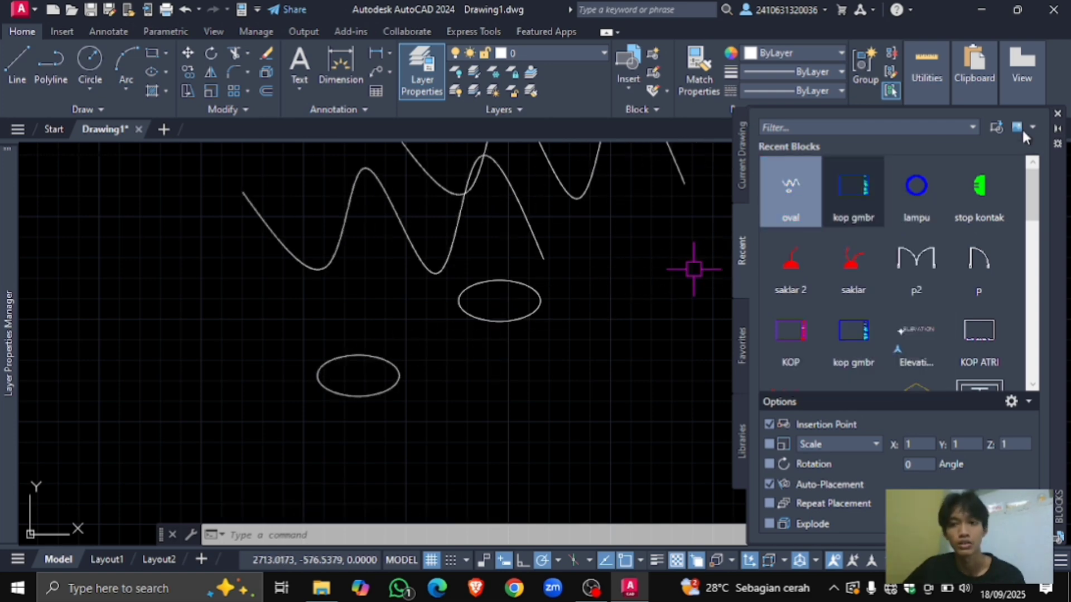
click(1057, 114)
Step: Place a single point in the empty area beside the two ellipses and select it briefly to check it
mouse_move(868, 258)
middle_down()
mouse_move(848, 229)
mouse_move(858, 217)
middle_up()
middle_drag(848, 268, 820, 251)
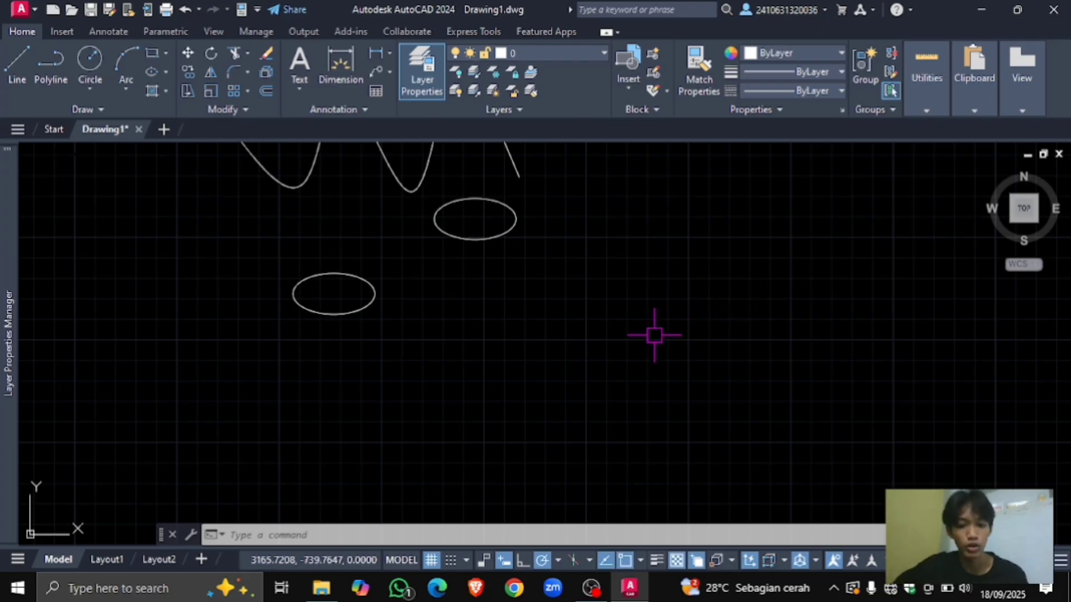
key(Return)
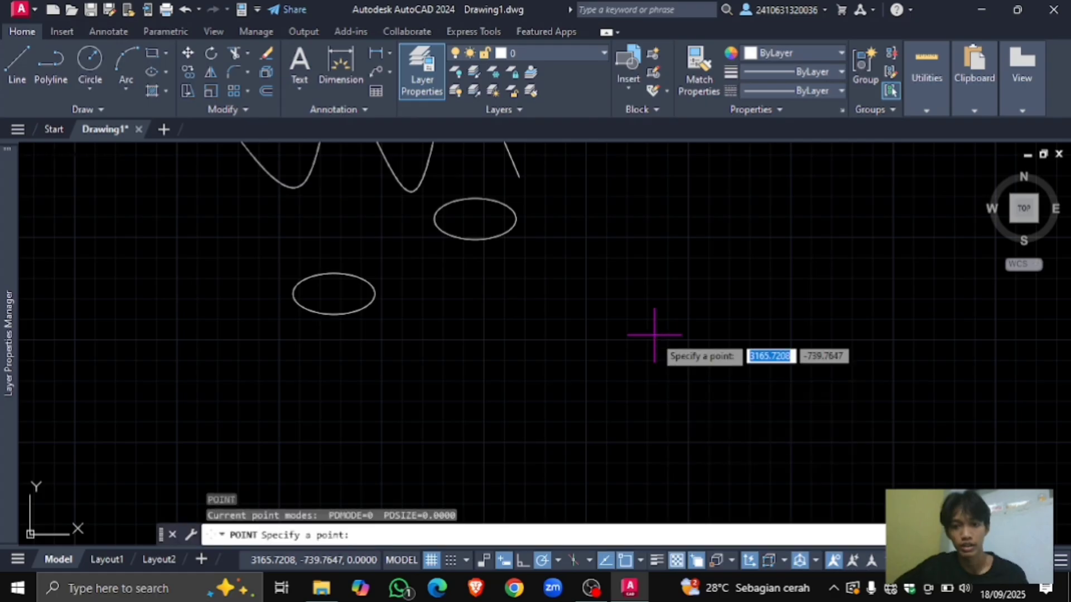
scroll(632, 273, up, 5)
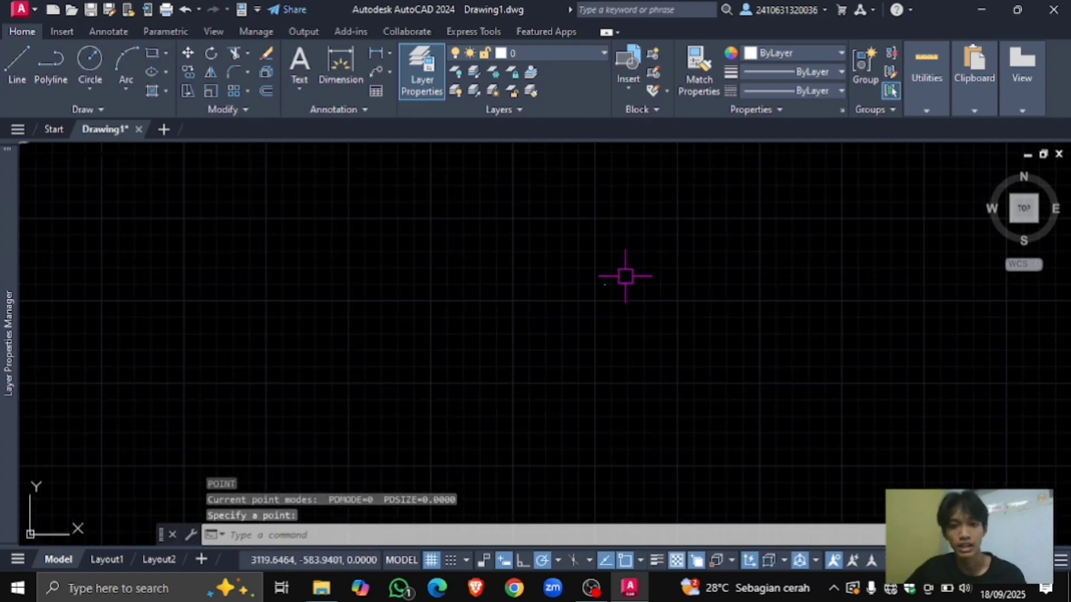
click(629, 265)
click(471, 368)
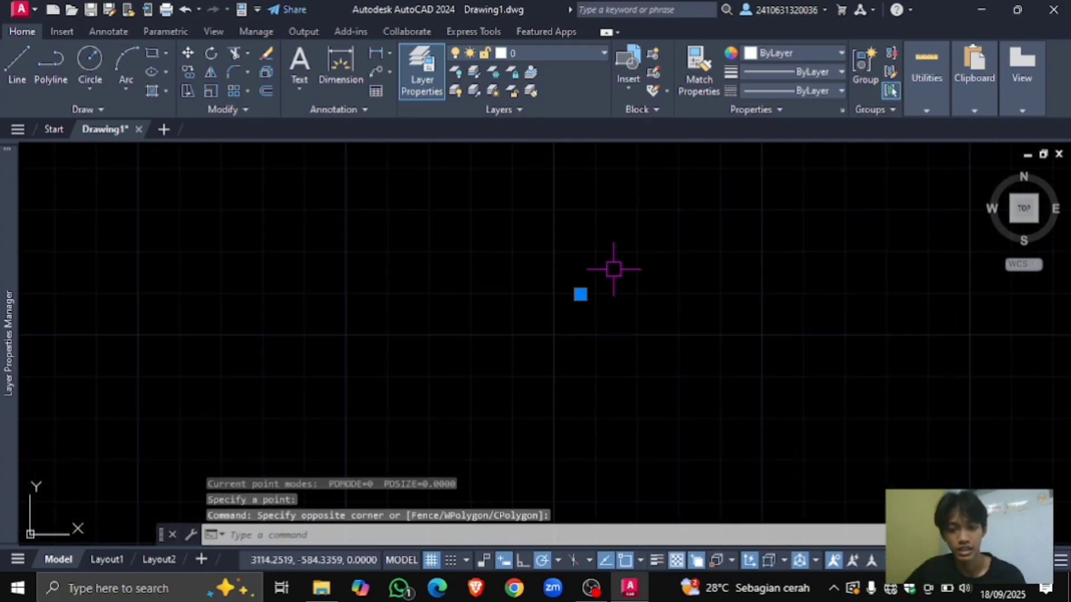
key(Escape)
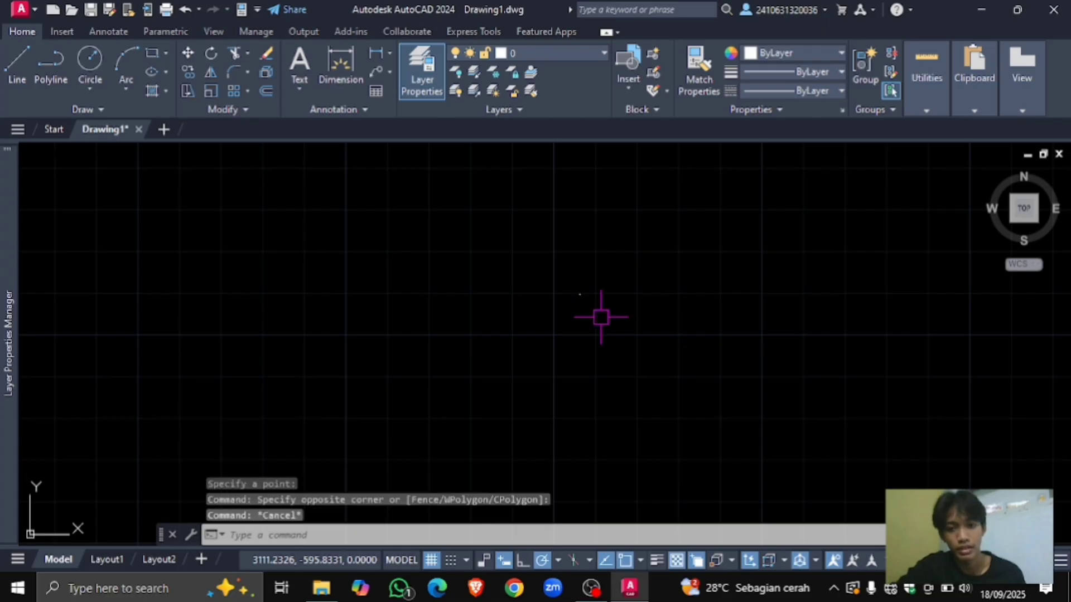
Step: Hatch the inside of the original ellipse with the AR-B816 brick pattern
middle_drag(591, 334, 610, 311)
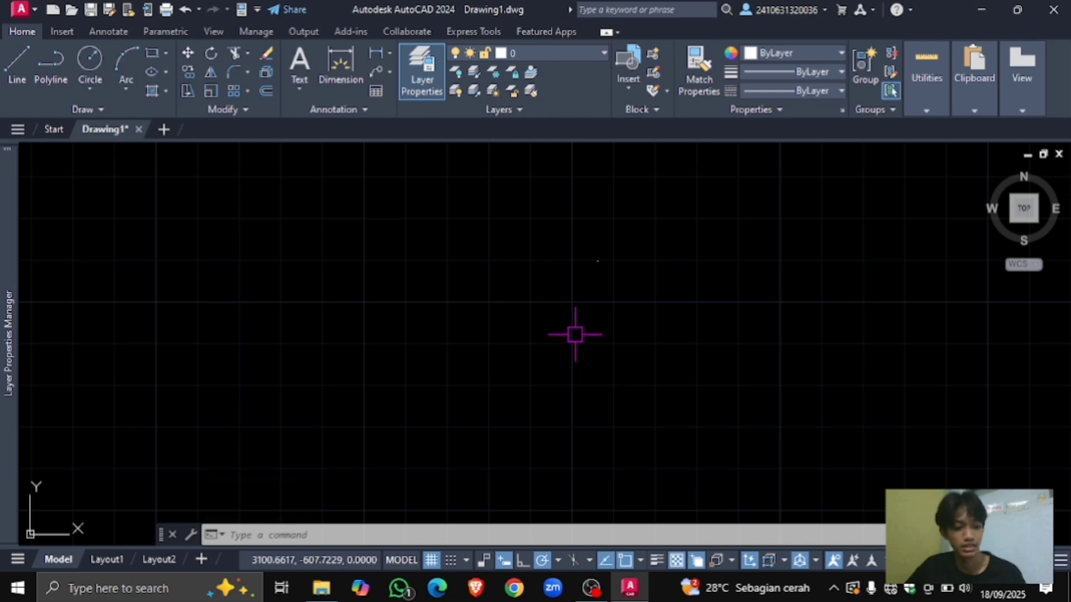
scroll(494, 318, down, 3)
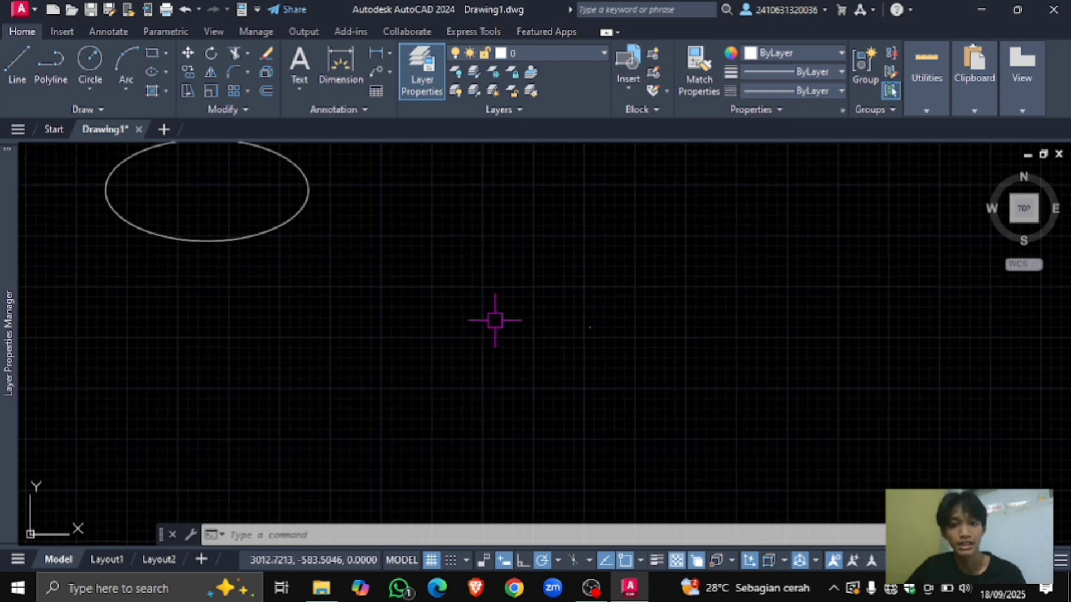
middle_drag(465, 307, 599, 318)
scroll(611, 333, up, 2)
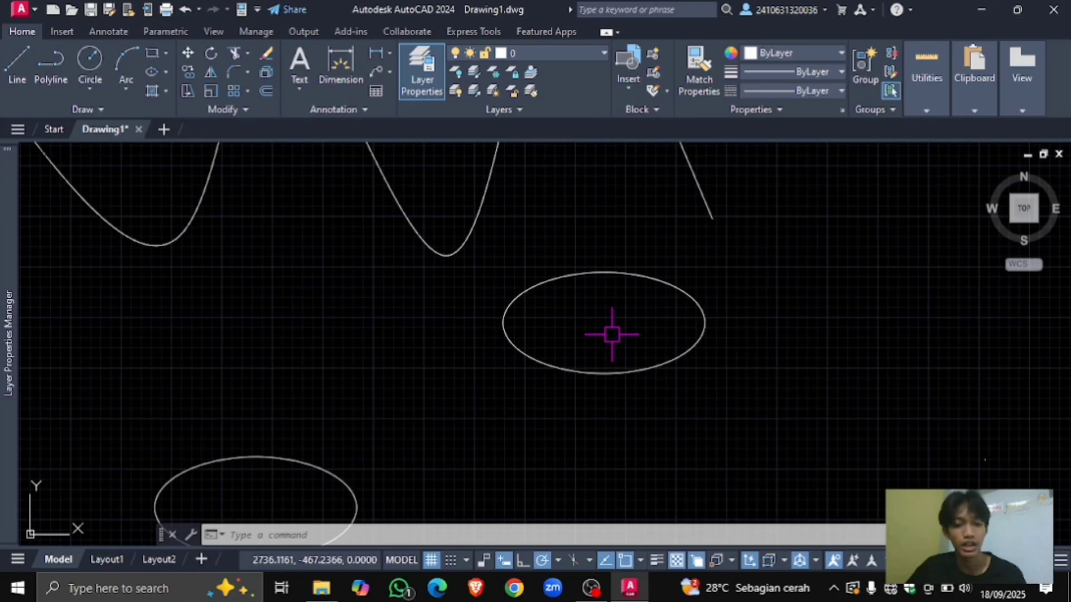
text(h)
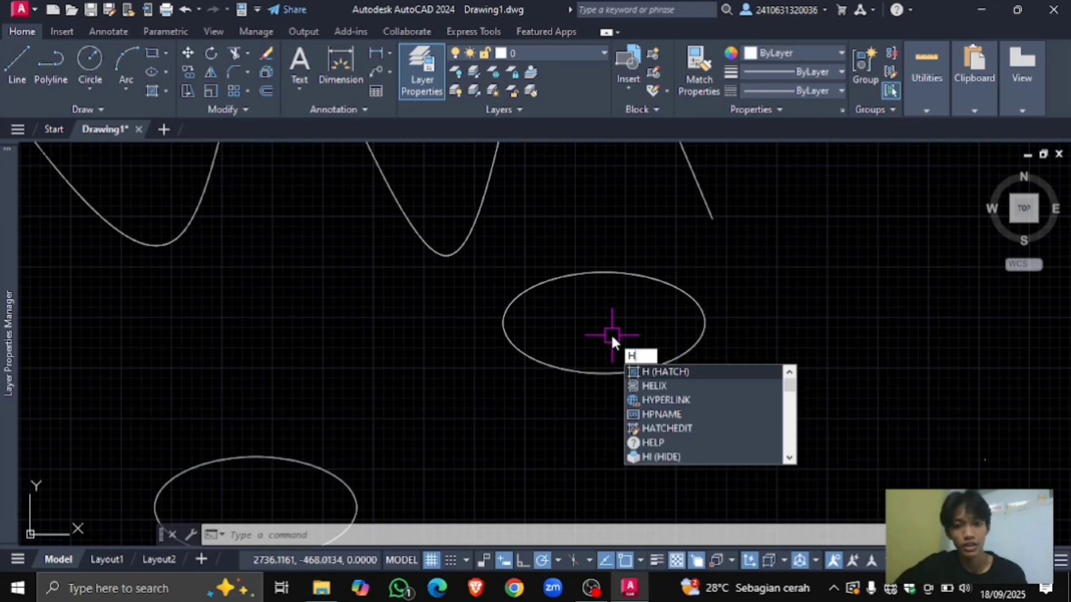
key(Escape)
text(h)
key(Return)
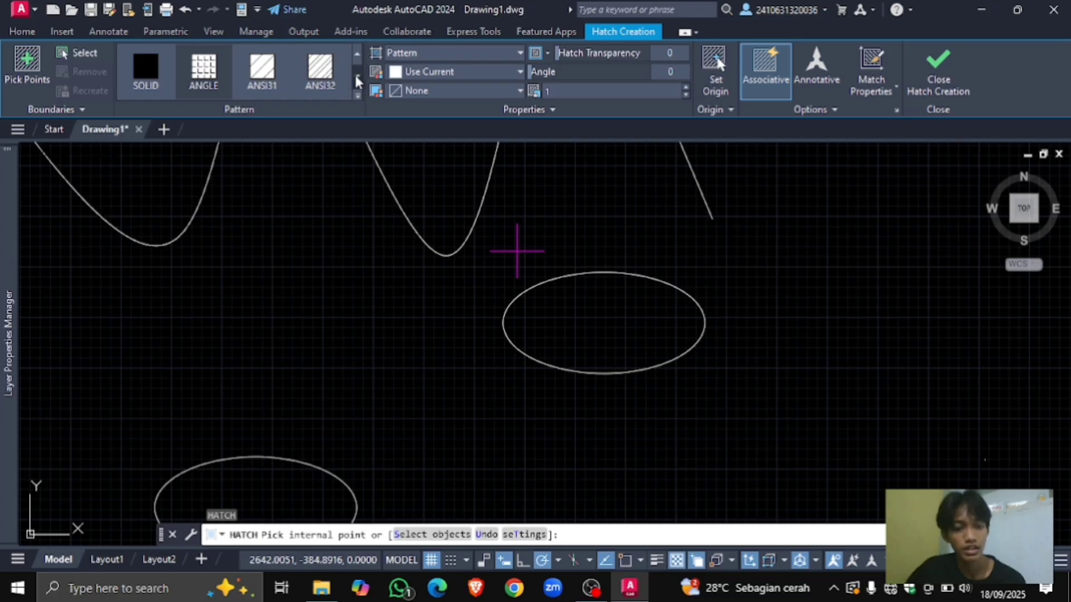
click(358, 77)
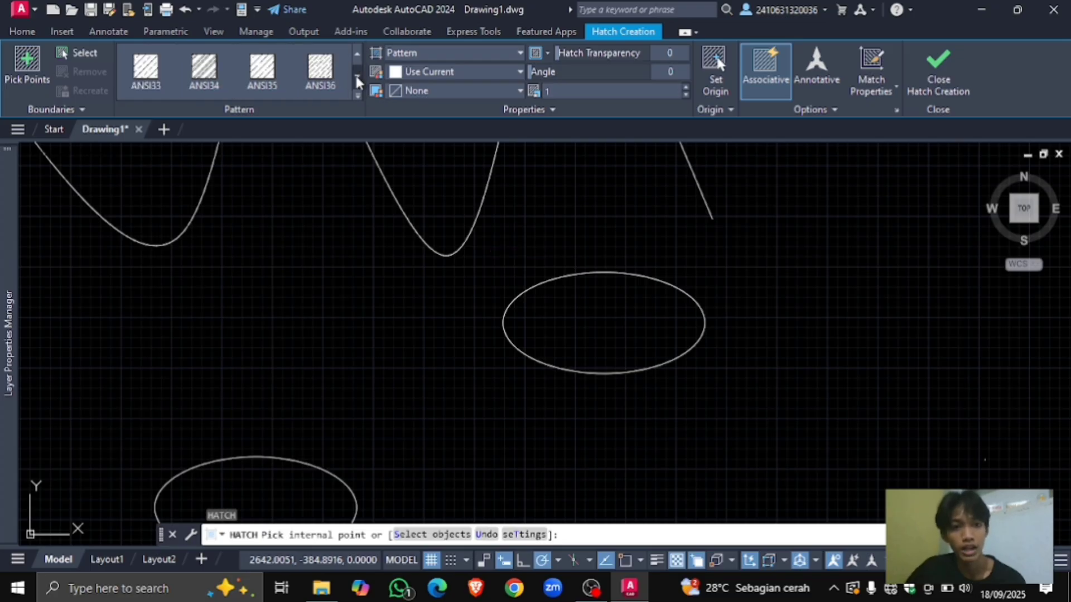
click(357, 78)
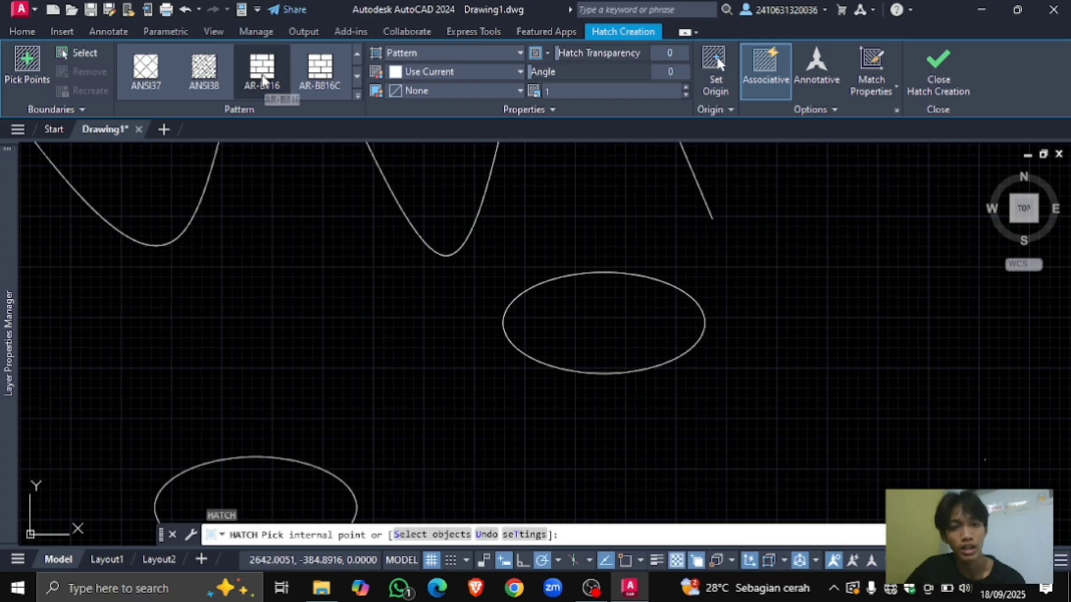
click(266, 81)
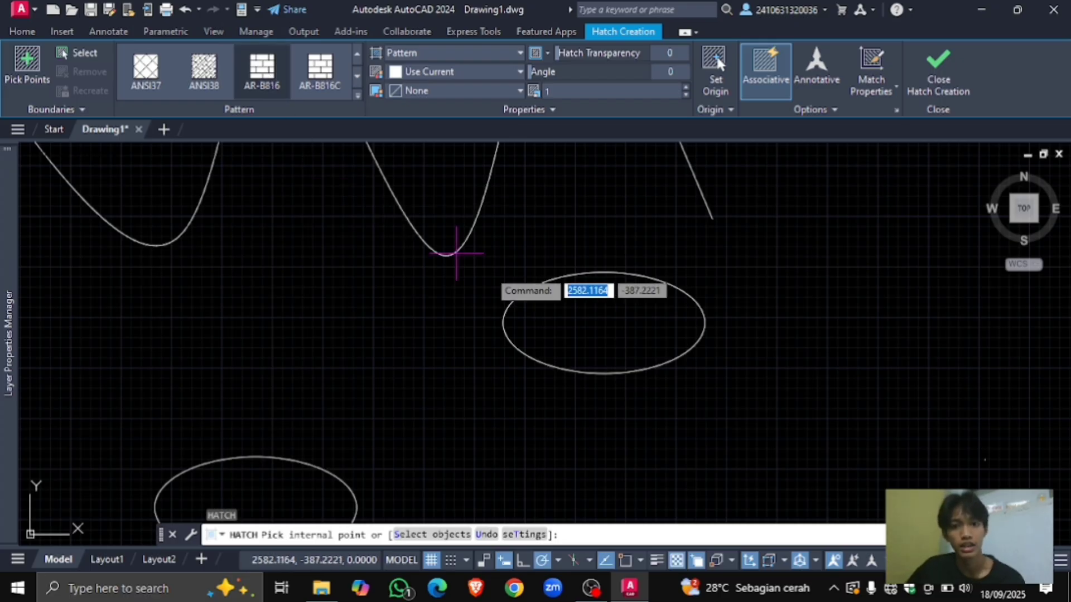
click(602, 319)
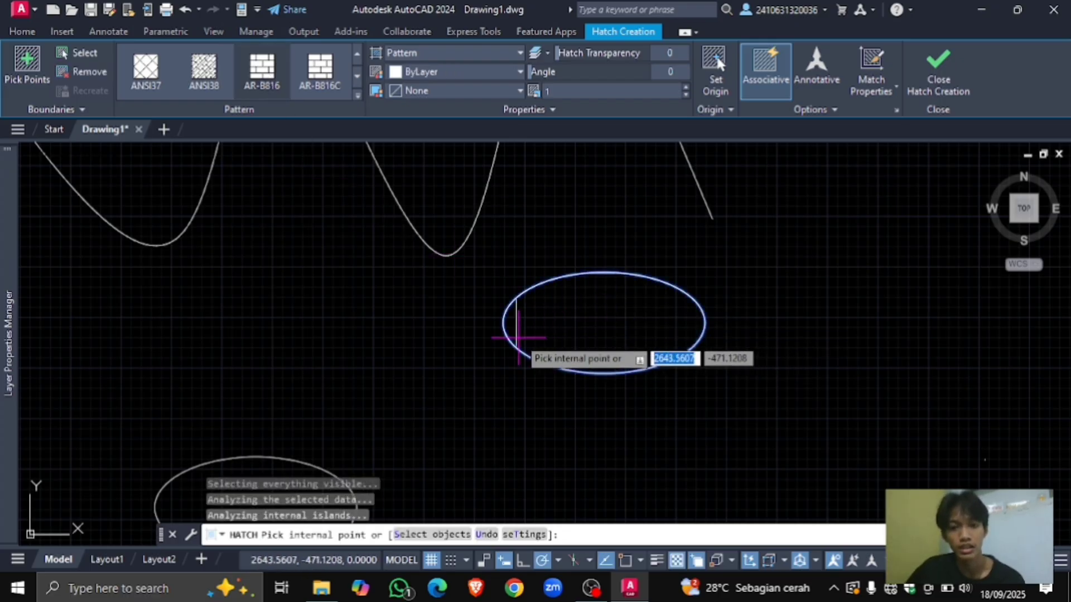
Step: Try pattern scales of 0.5 and 0.2 on the ellipse's brick hatch
scroll(519, 335, up, 2)
middle_drag(516, 311, 451, 333)
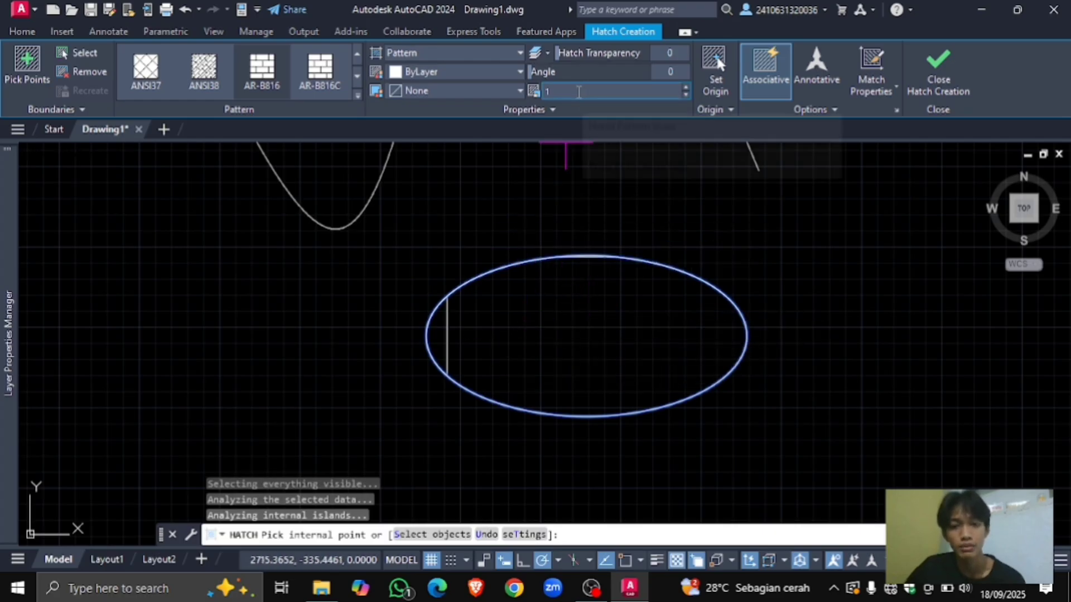
click(555, 91)
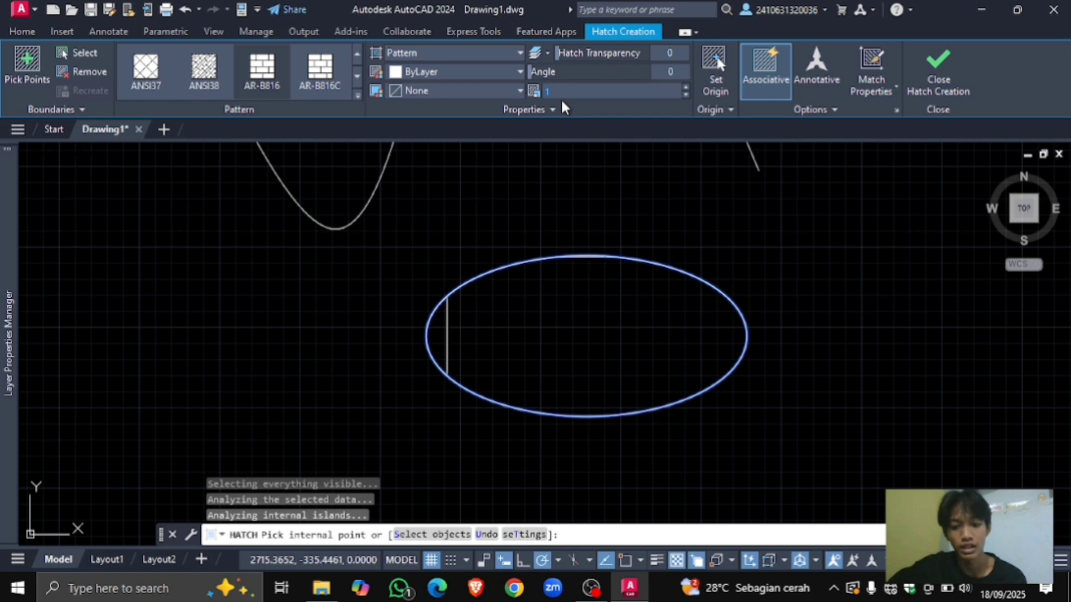
key(Return)
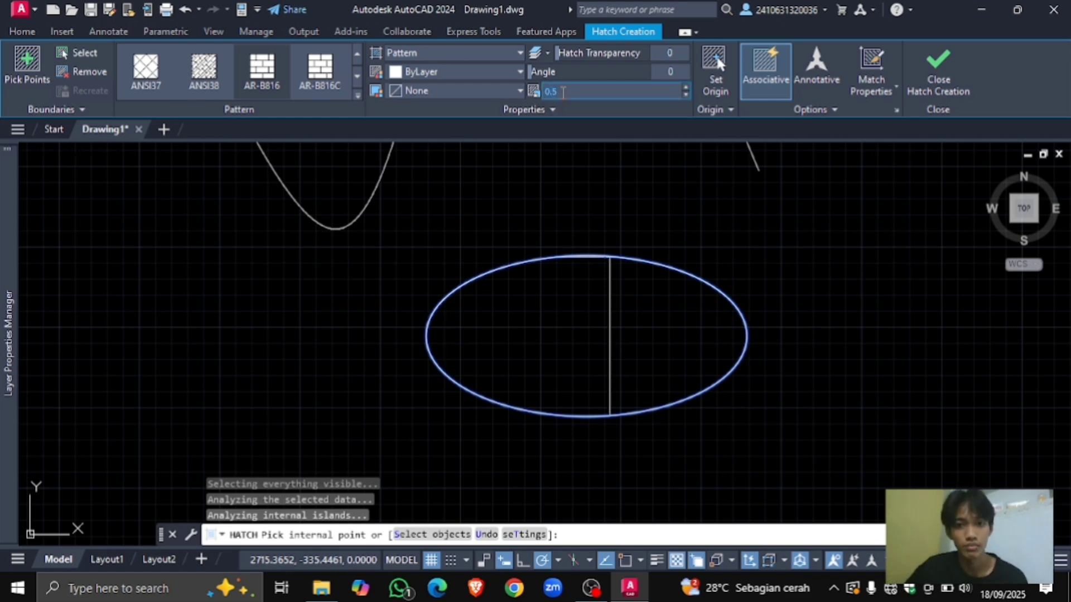
text(0)
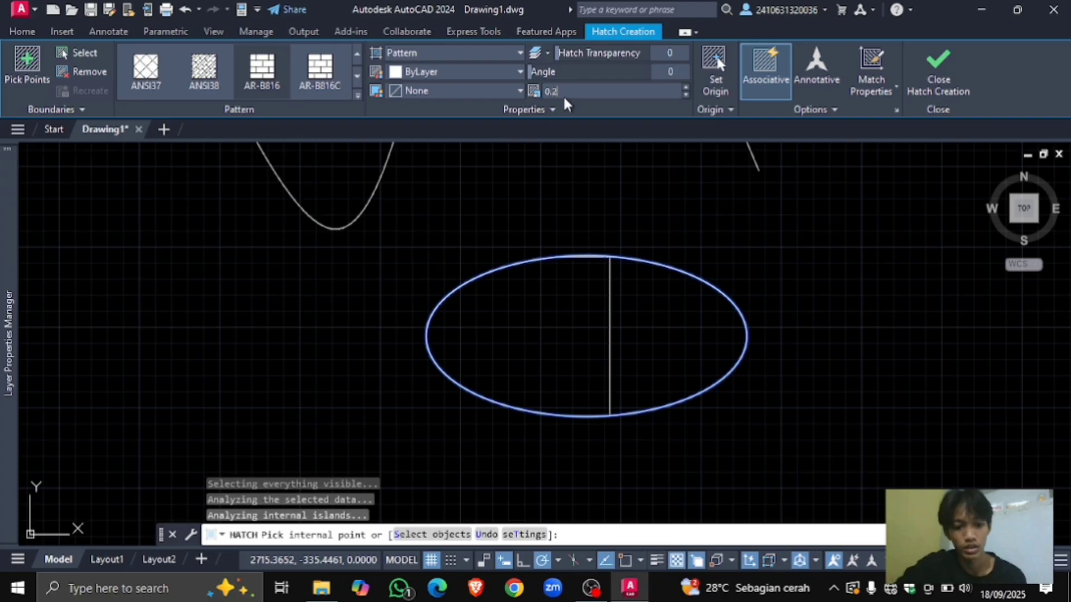
key(Return)
Step: Set the brick hatch scale to 0.1 and fill the inserted block's ellipse with the same hatch
click(586, 91)
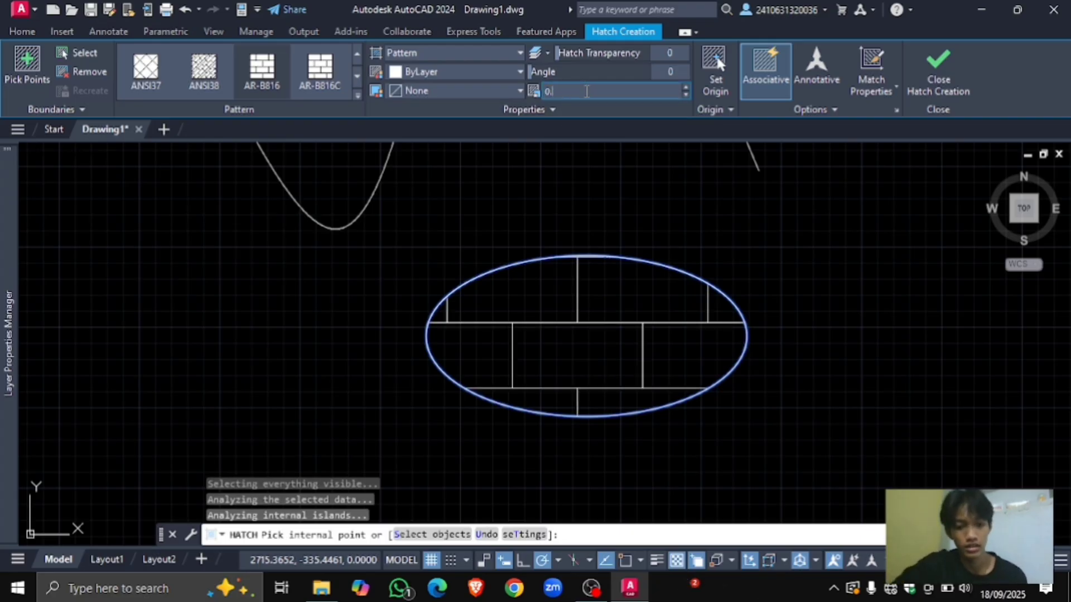
key(Return)
scroll(565, 241, down, 8)
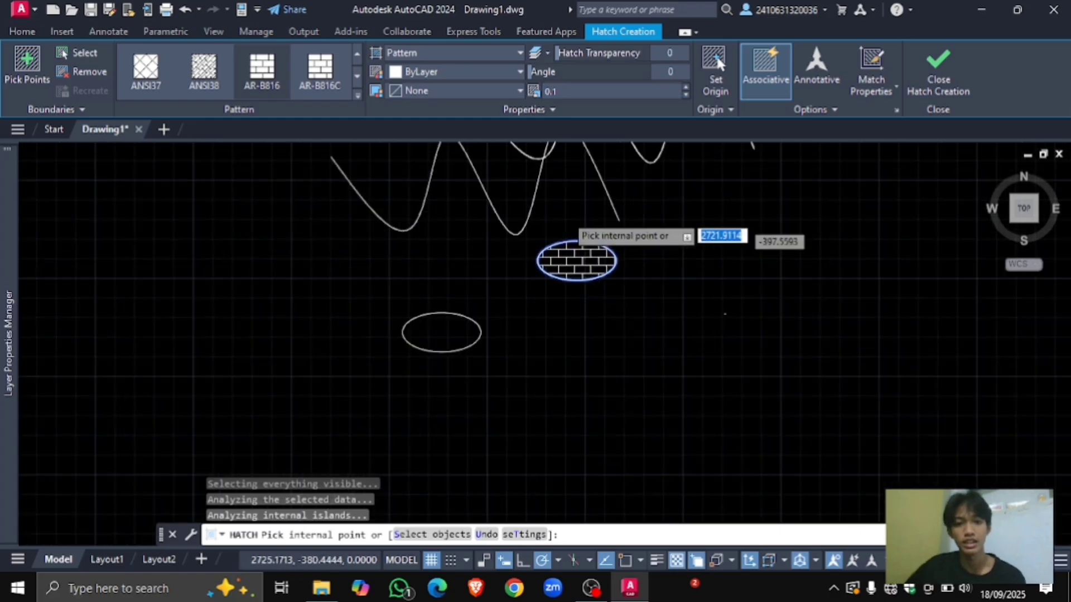
scroll(553, 237, up, 4)
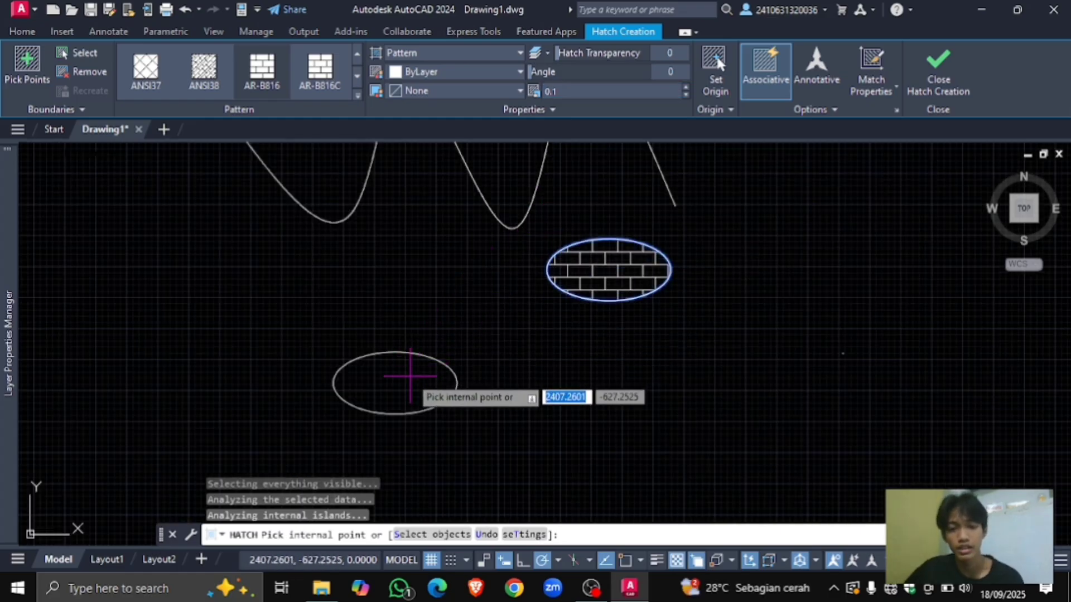
click(411, 374)
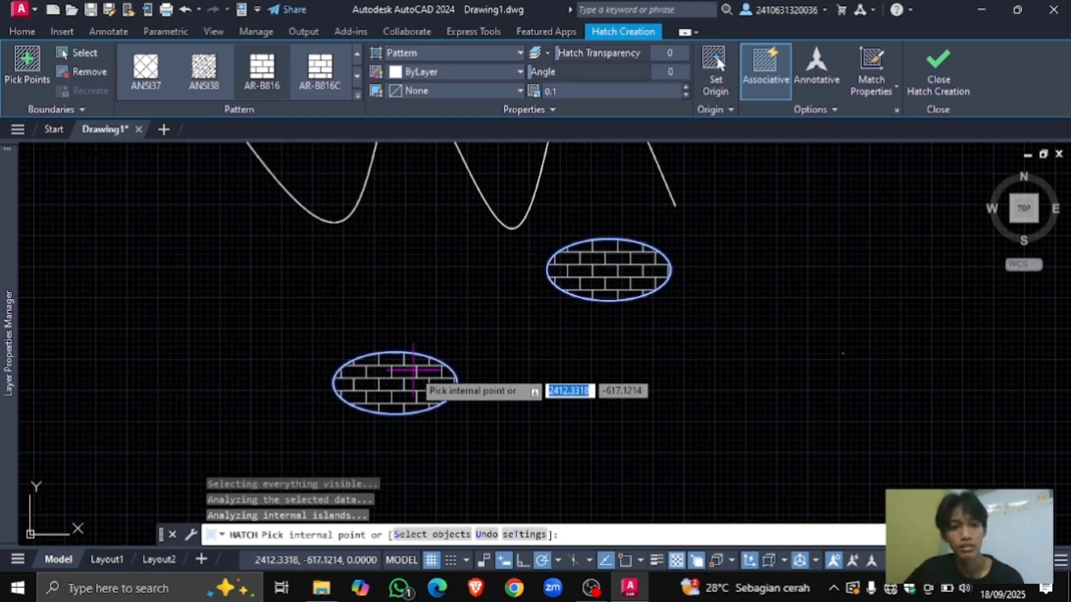
key(Return)
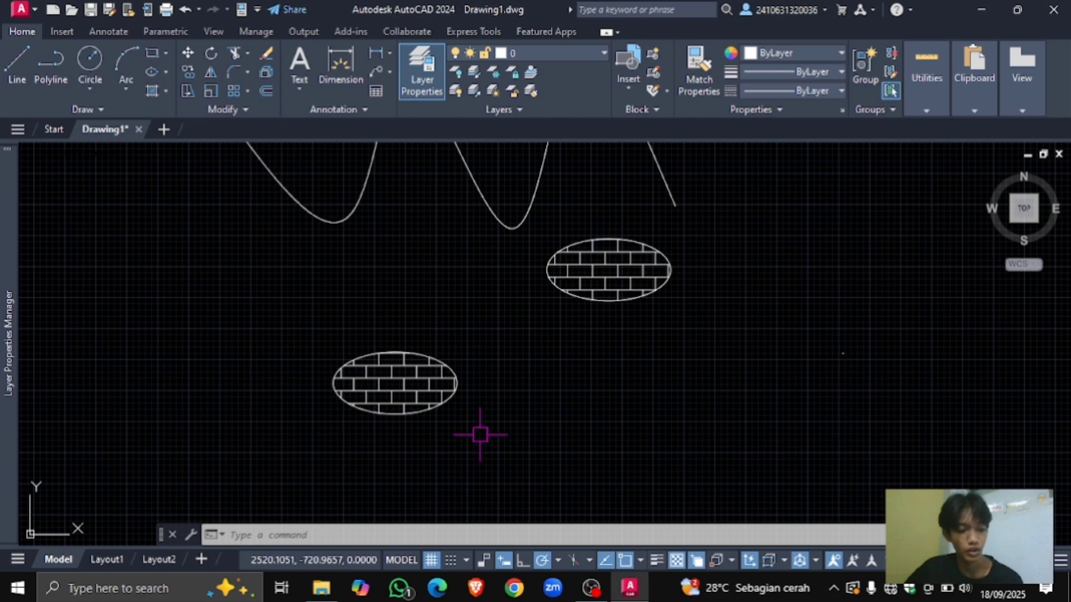
Step: Draw a closed, diamond-like quadrilateral of four lines beside the hatched ellipses, its lower-left side about 142 units long
scroll(395, 419, down, 4)
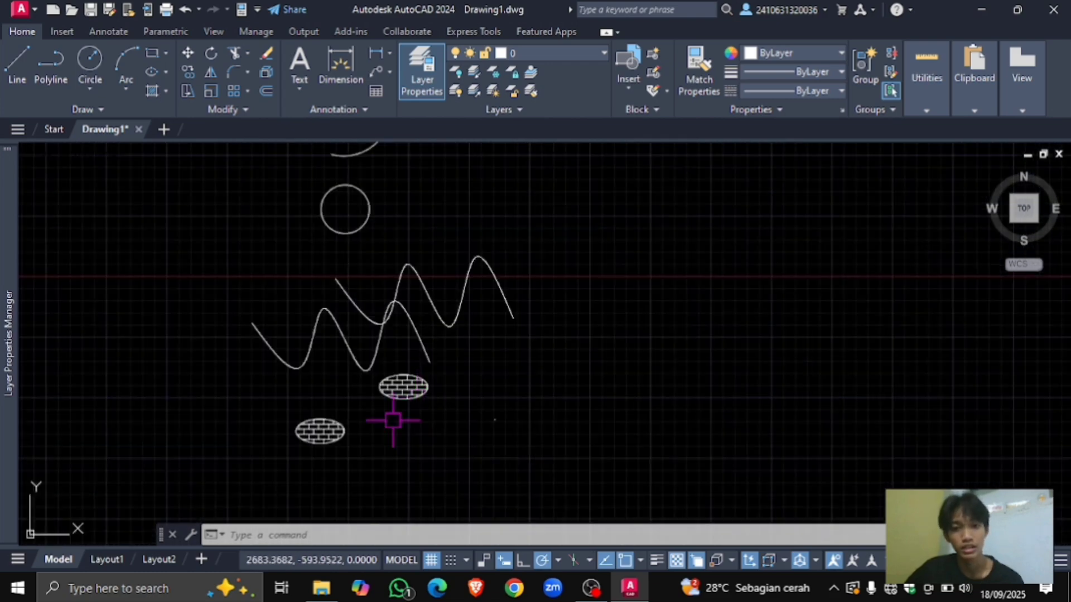
middle_drag(480, 363, 481, 332)
scroll(480, 330, up, 4)
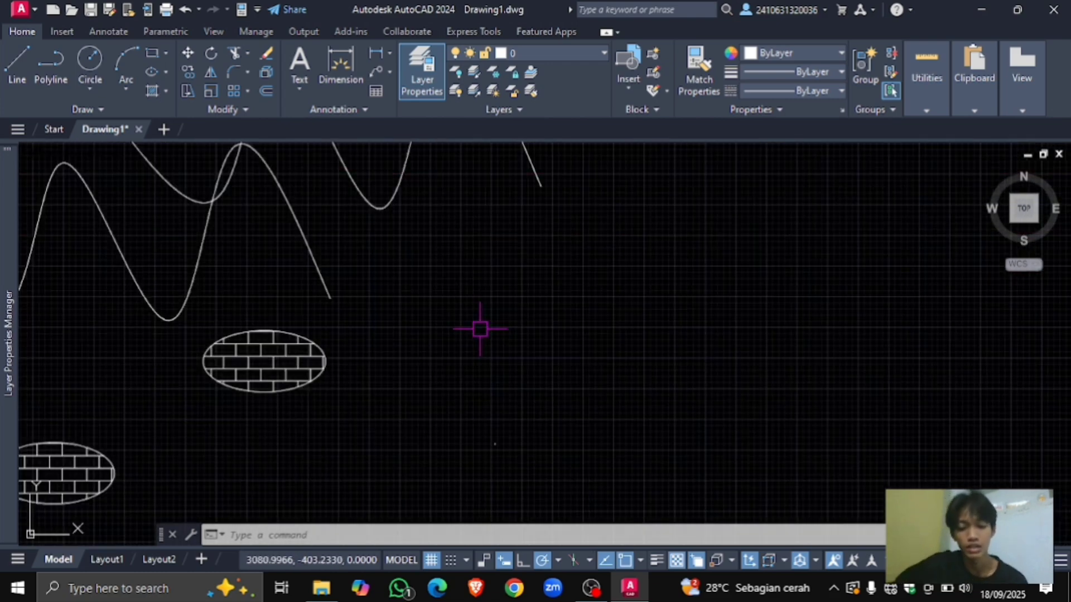
text(L)
key(Return)
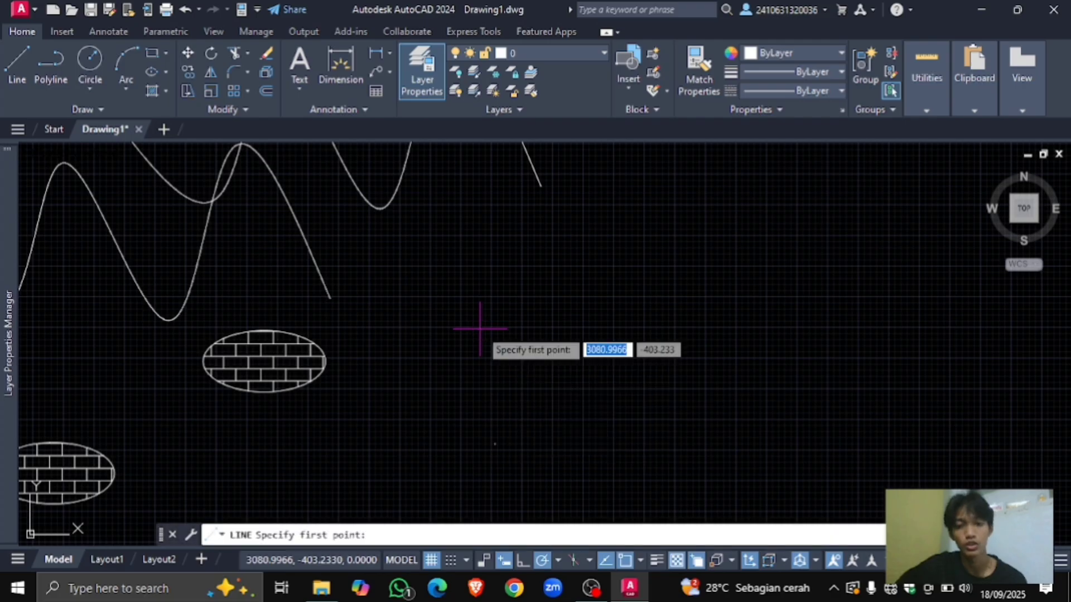
scroll(479, 334, down, 2)
scroll(502, 335, up, 4)
click(501, 346)
click(605, 270)
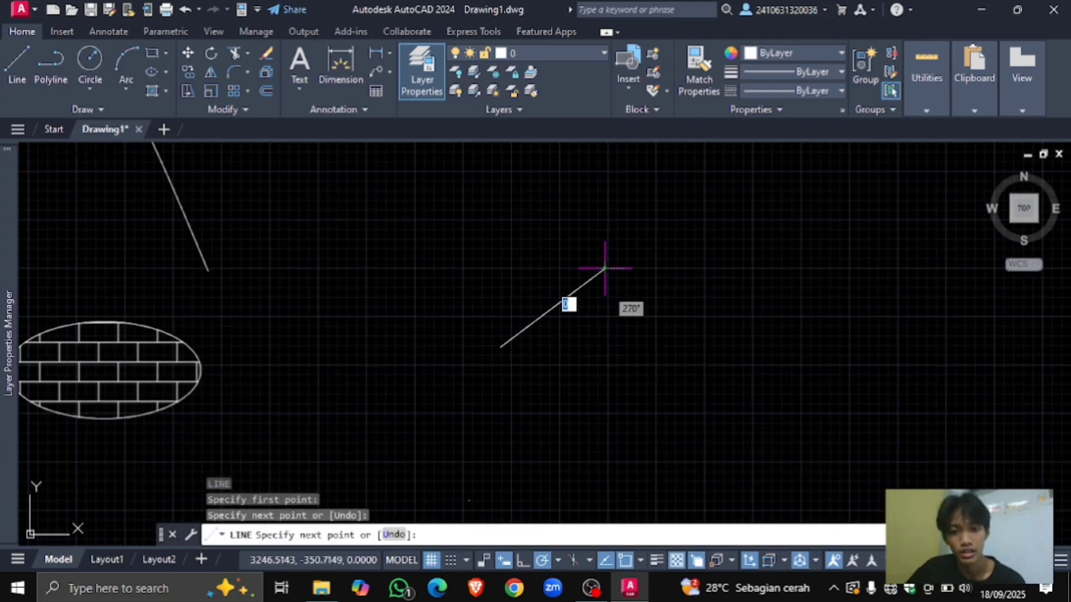
click(728, 365)
click(599, 442)
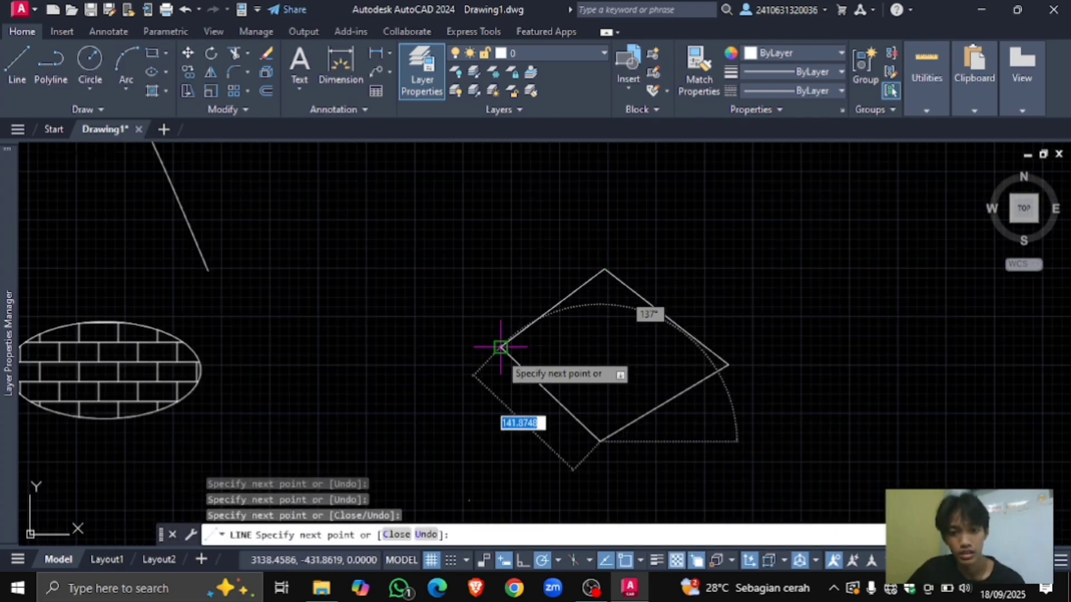
click(500, 347)
key(Escape)
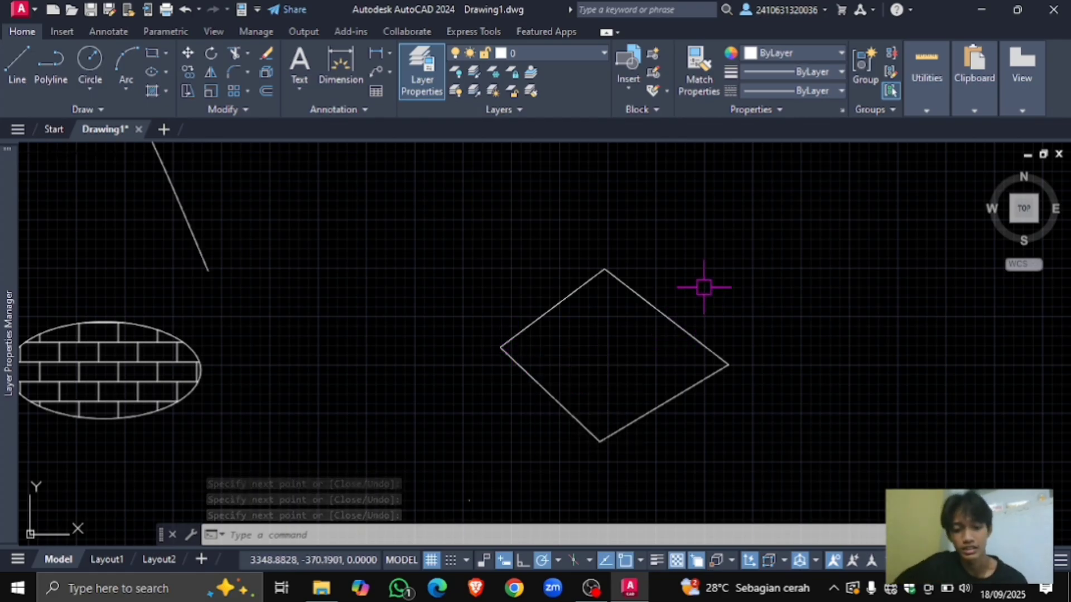
Step: Convert the quadrilateral's four lines into a region and select it to check that it is one object
text(RE)
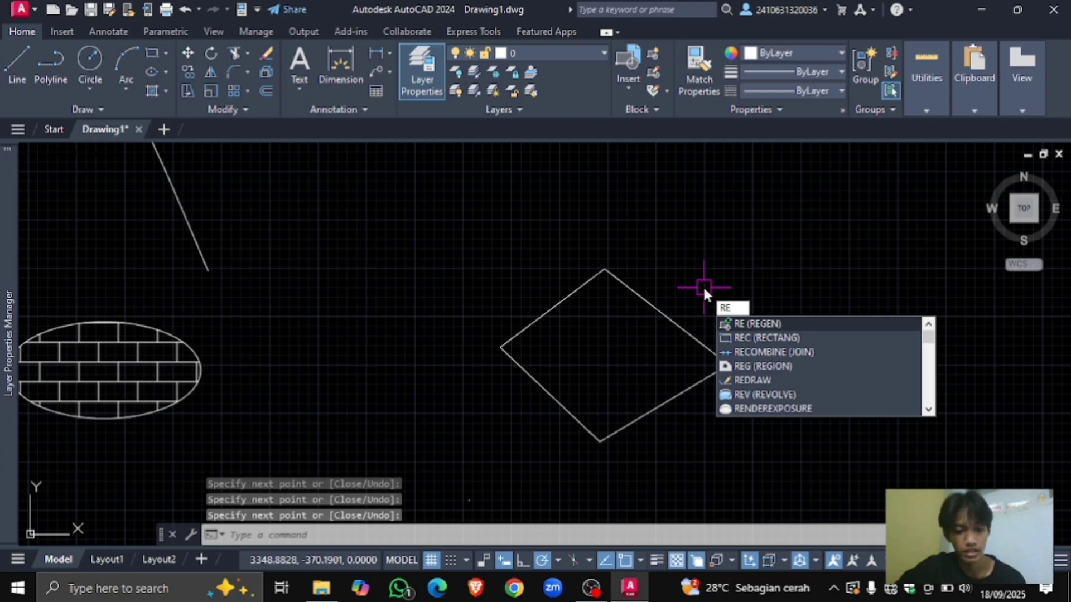
text(G)
key(Return)
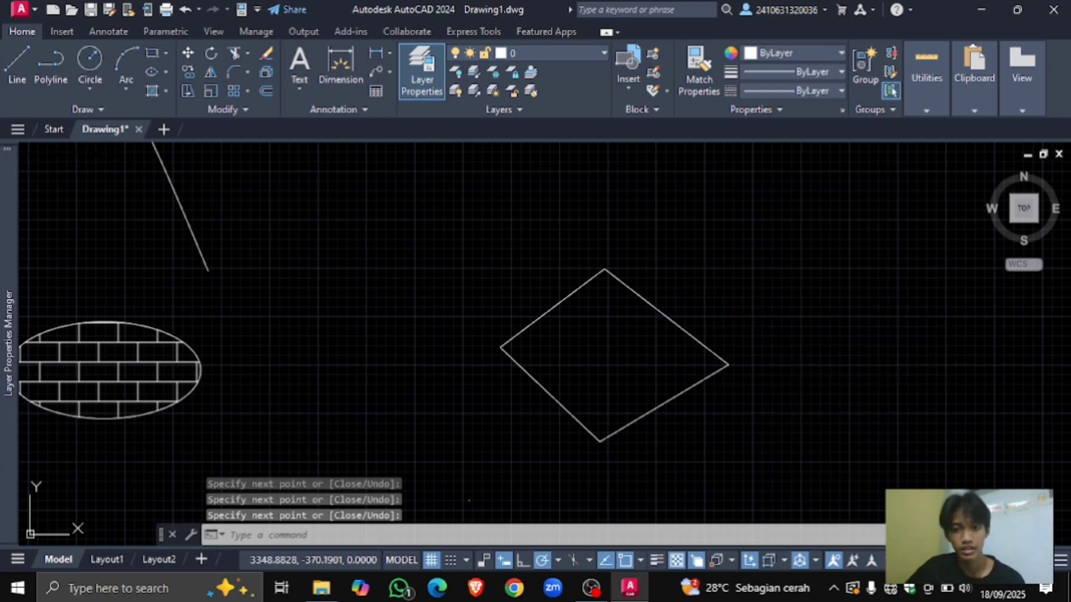
click(702, 267)
click(514, 416)
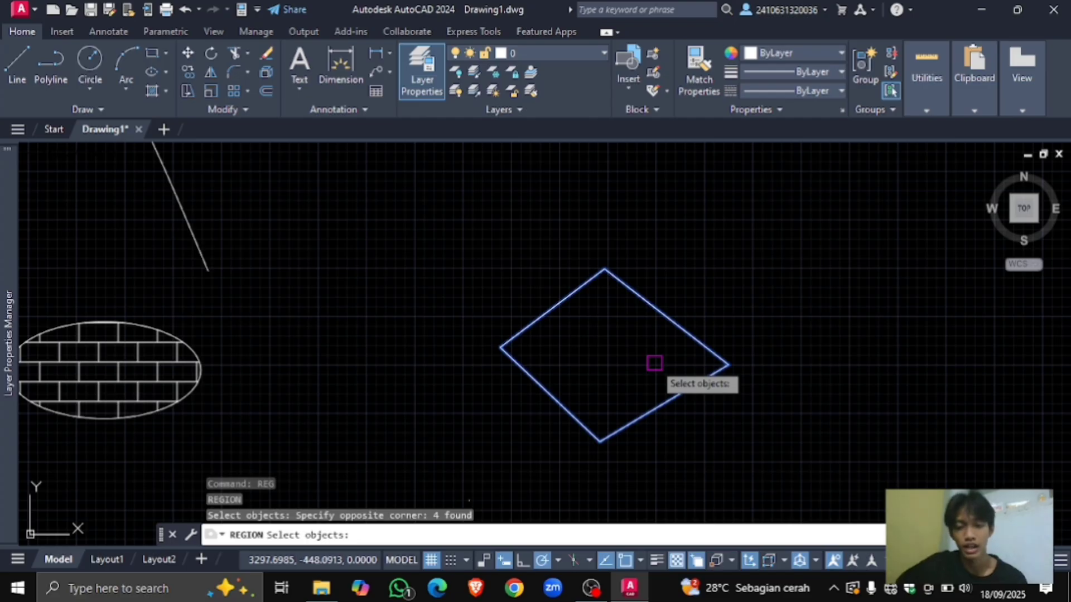
key(Return)
click(678, 320)
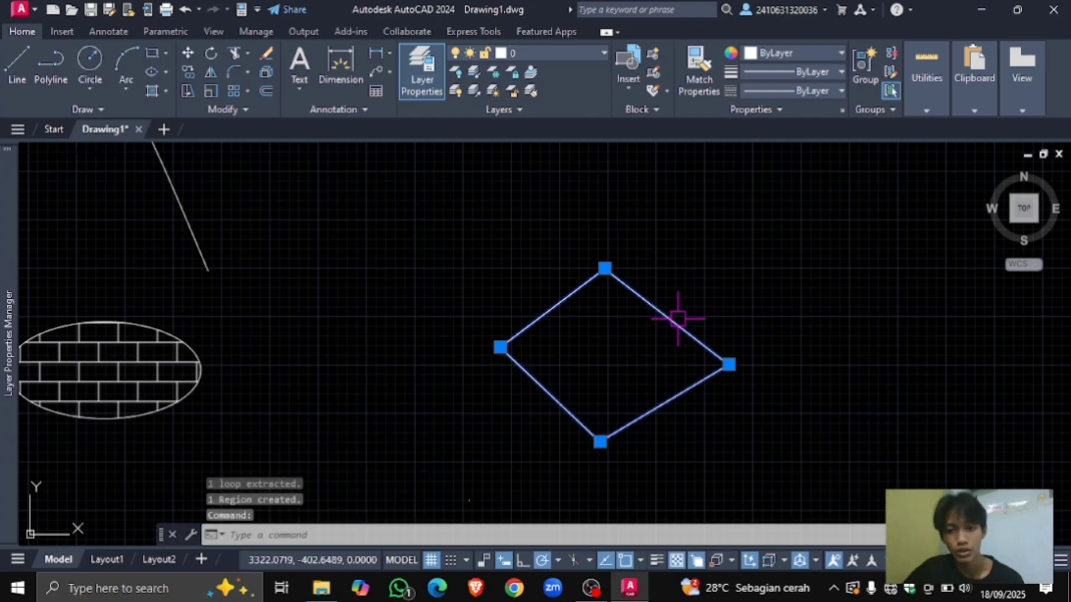
Step: Create multiline text reading "kotak" in a box about 34 units wide, between the upper hatched ellipse and the diamond region
key(Escape)
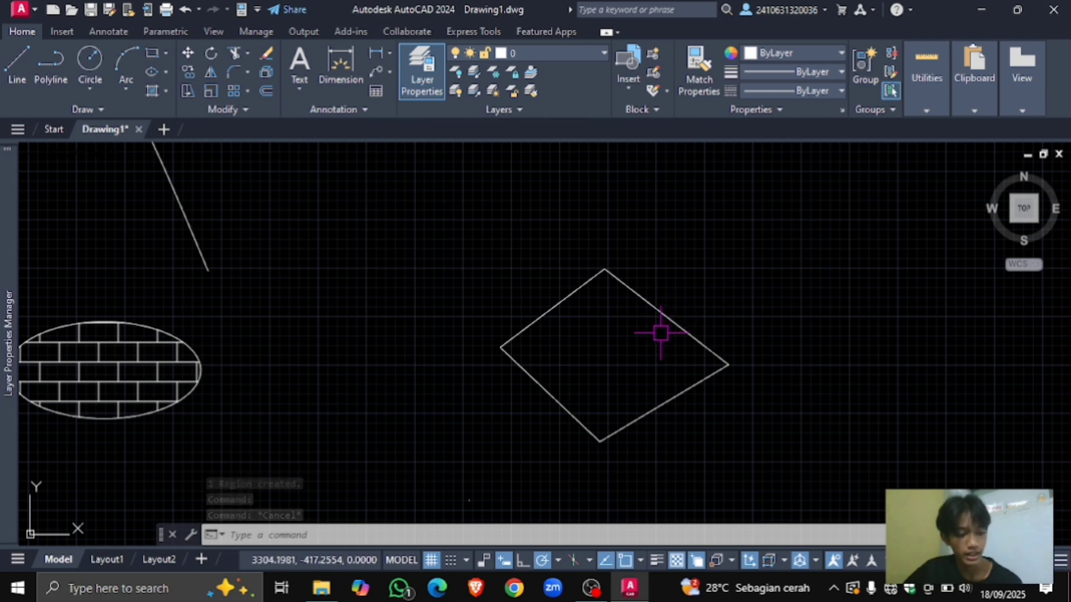
middle_drag(564, 361, 642, 317)
middle_drag(517, 342, 638, 307)
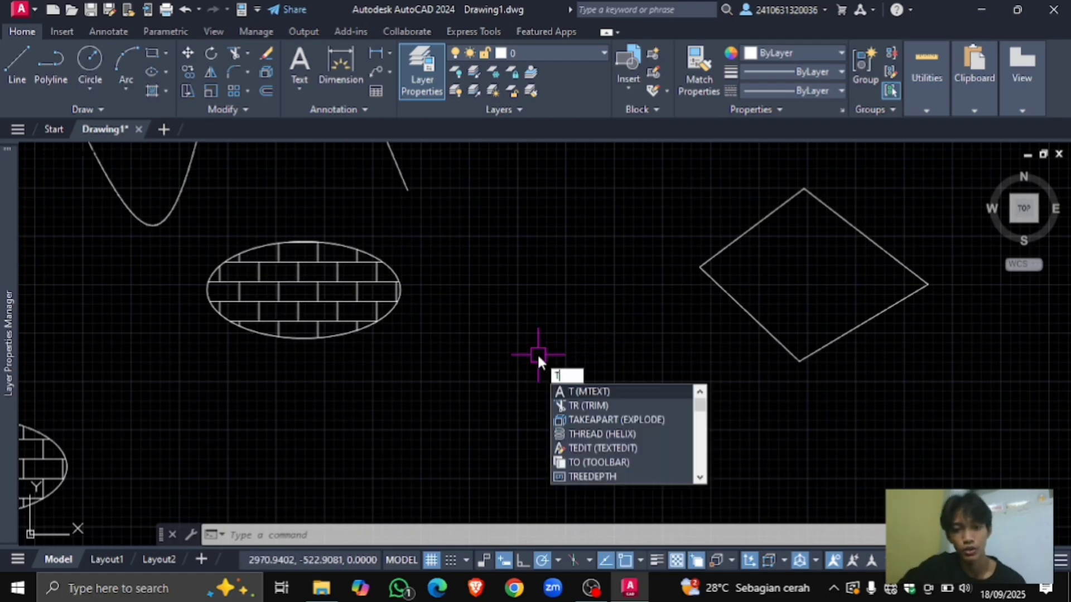
key(Return)
scroll(529, 350, up, 4)
scroll(516, 352, up, 3)
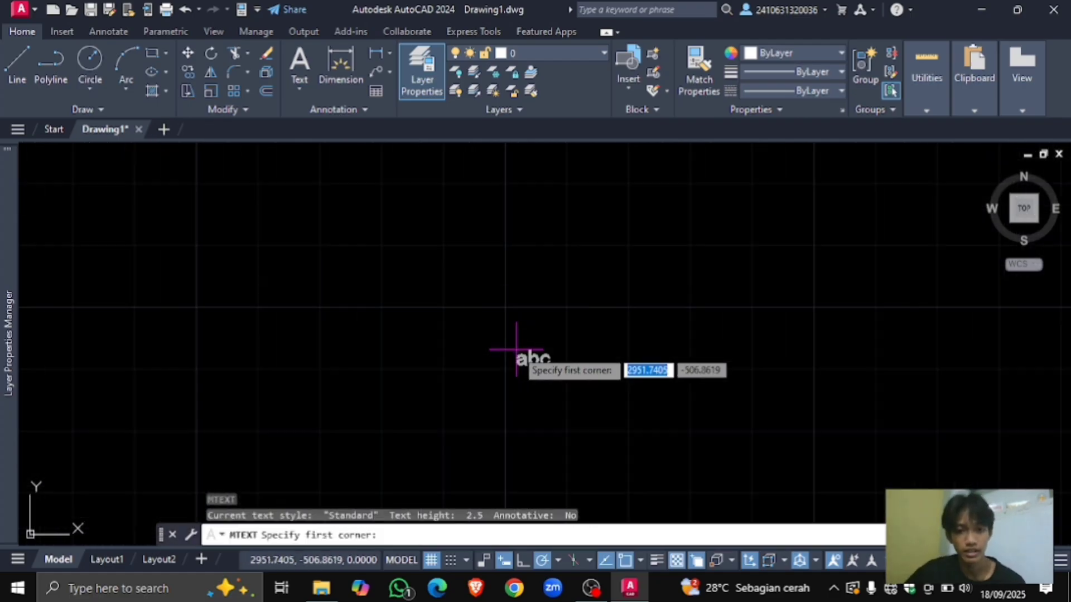
click(493, 312)
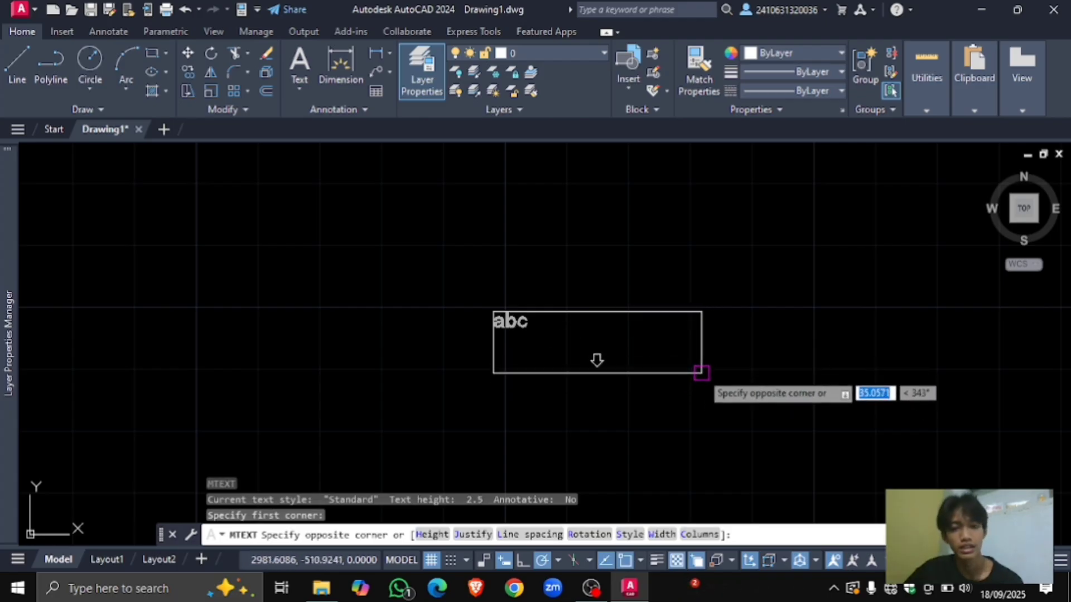
click(702, 366)
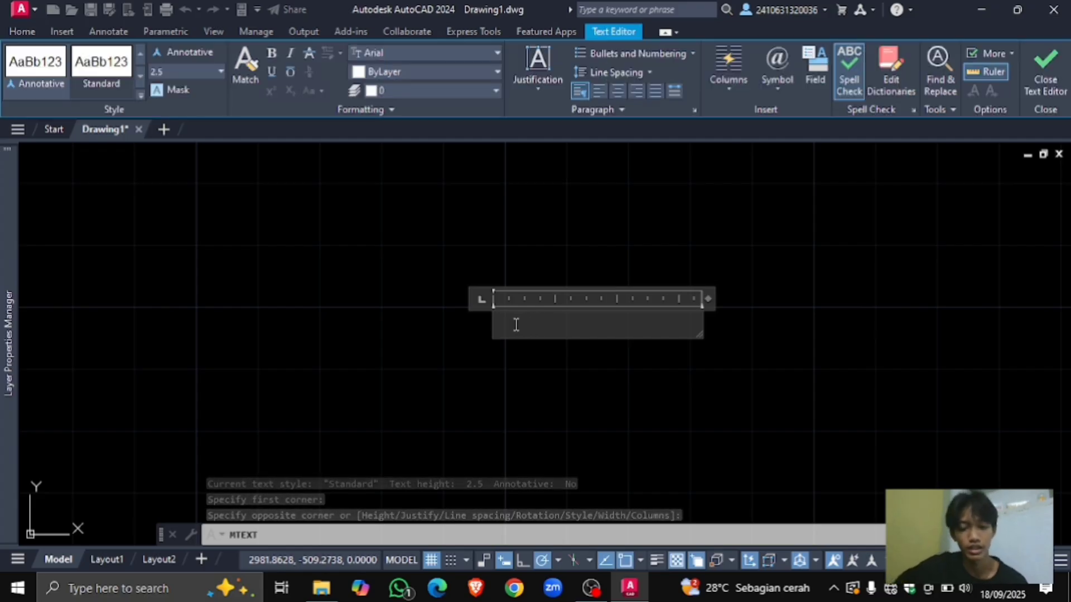
text(kotak)
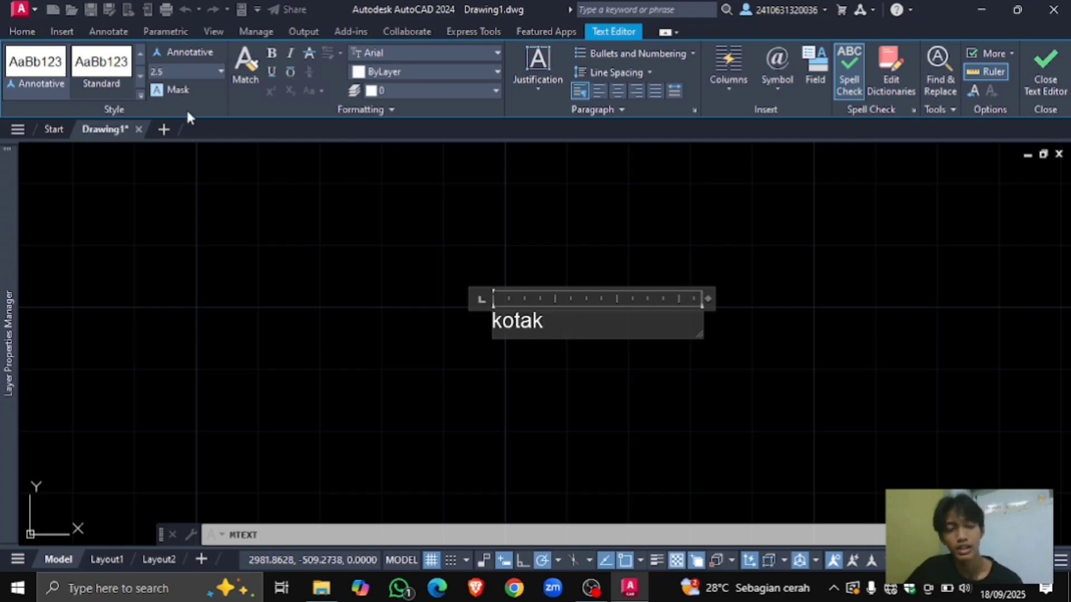
click(140, 96)
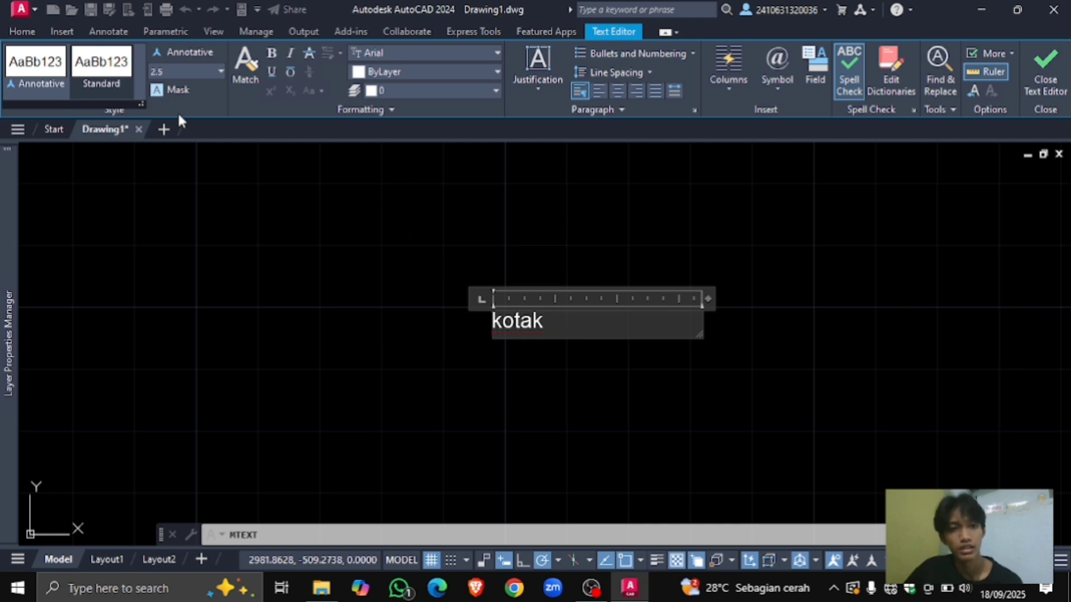
click(110, 78)
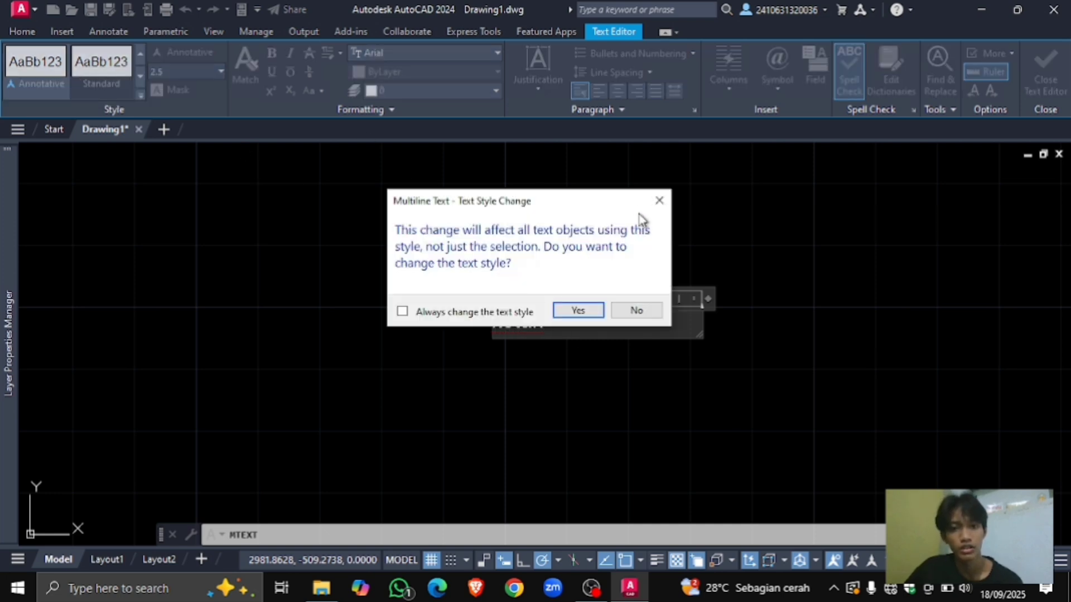
click(659, 200)
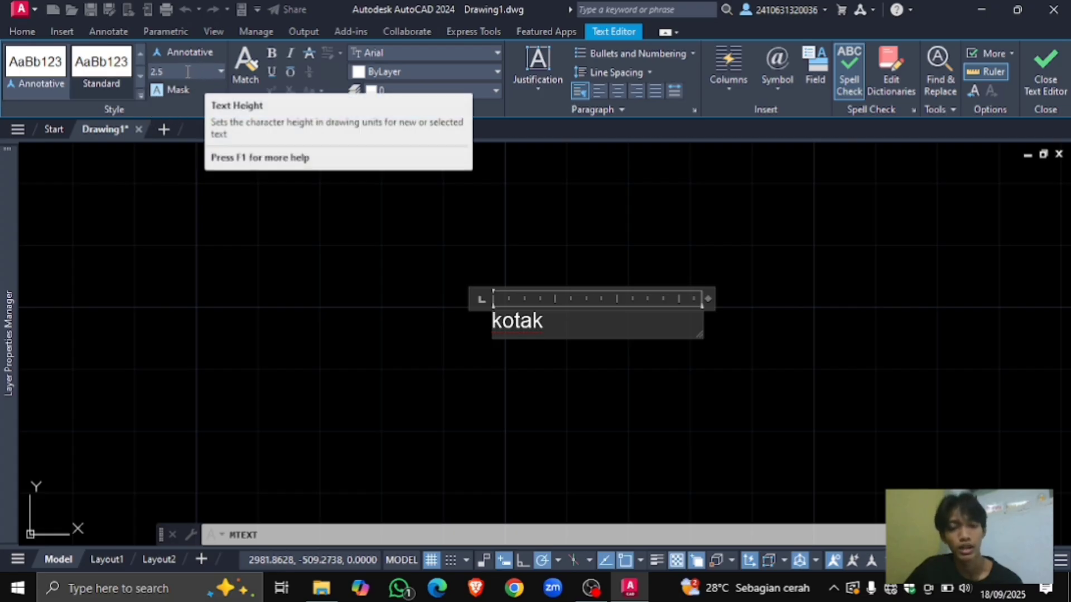
Step: Set the height of the text "kotak" to 10, left-align it and finish editing
drag(554, 322, 310, 180)
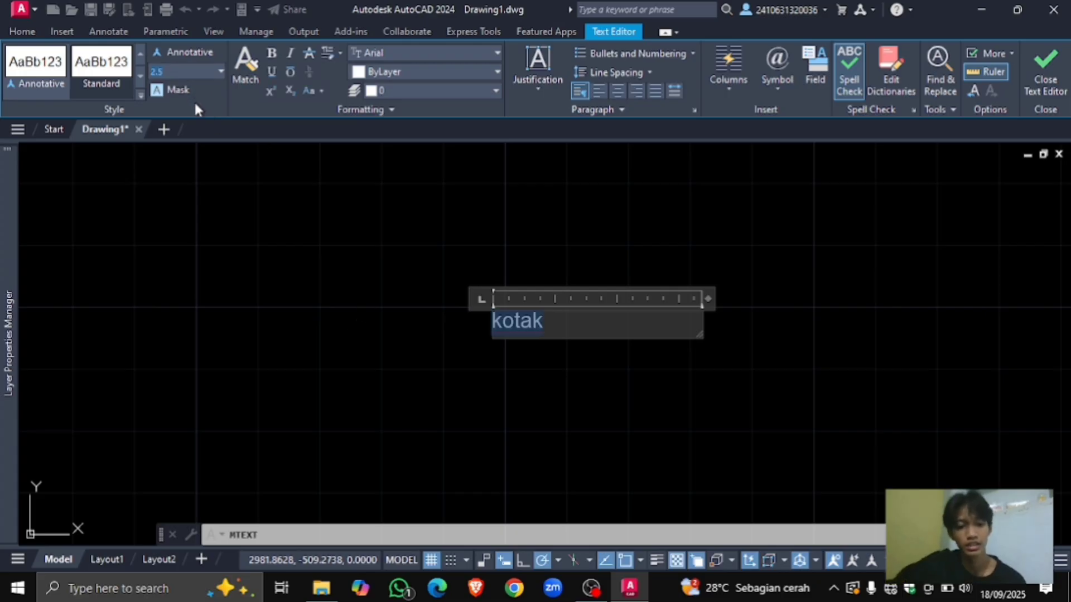
text(10)
key(Return)
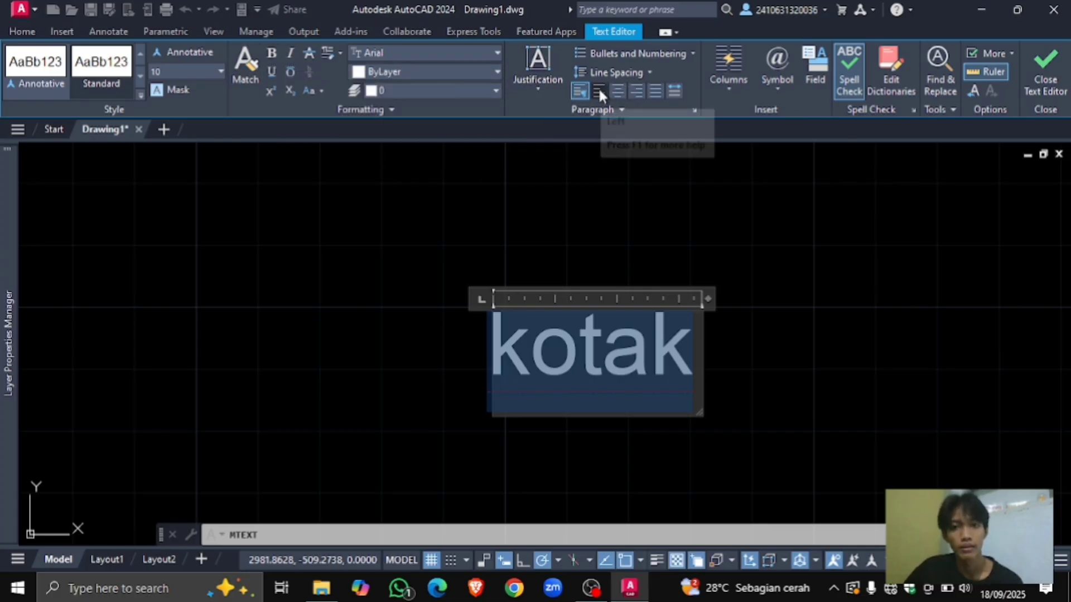
click(638, 91)
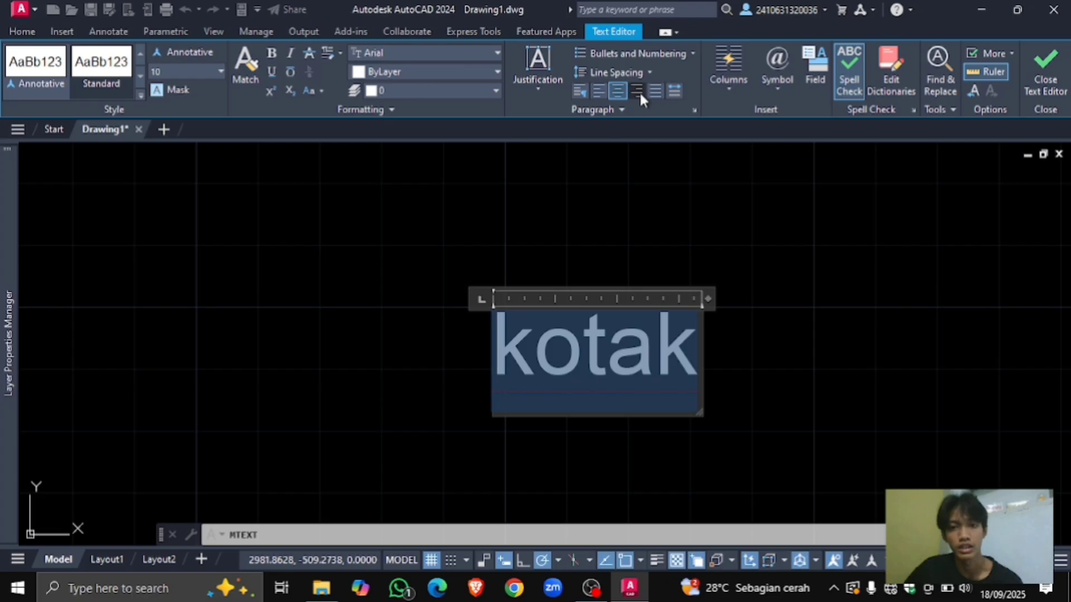
click(598, 91)
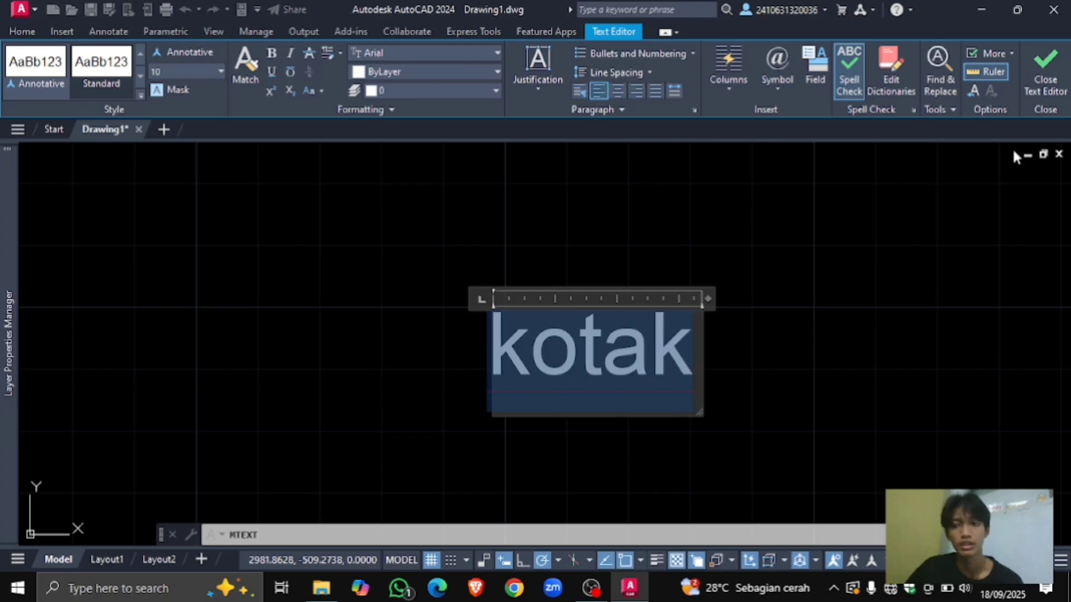
click(1039, 71)
Step: Examine the placed text "kotak" against the neighbouring hatched ellipses and diamond region
scroll(641, 233, down, 5)
middle_drag(641, 234, 605, 237)
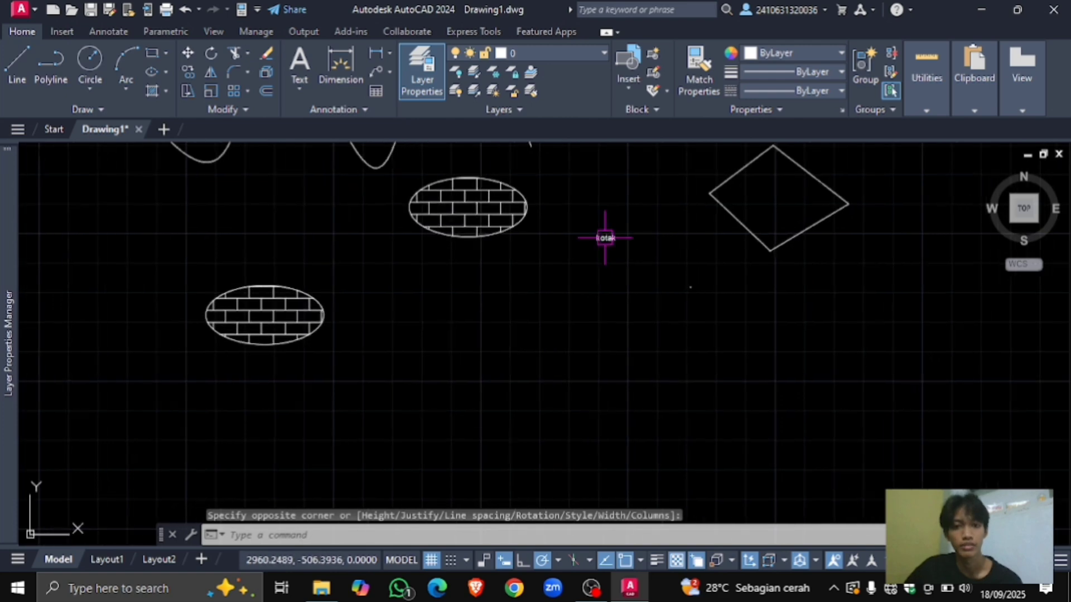
scroll(605, 238, up, 2)
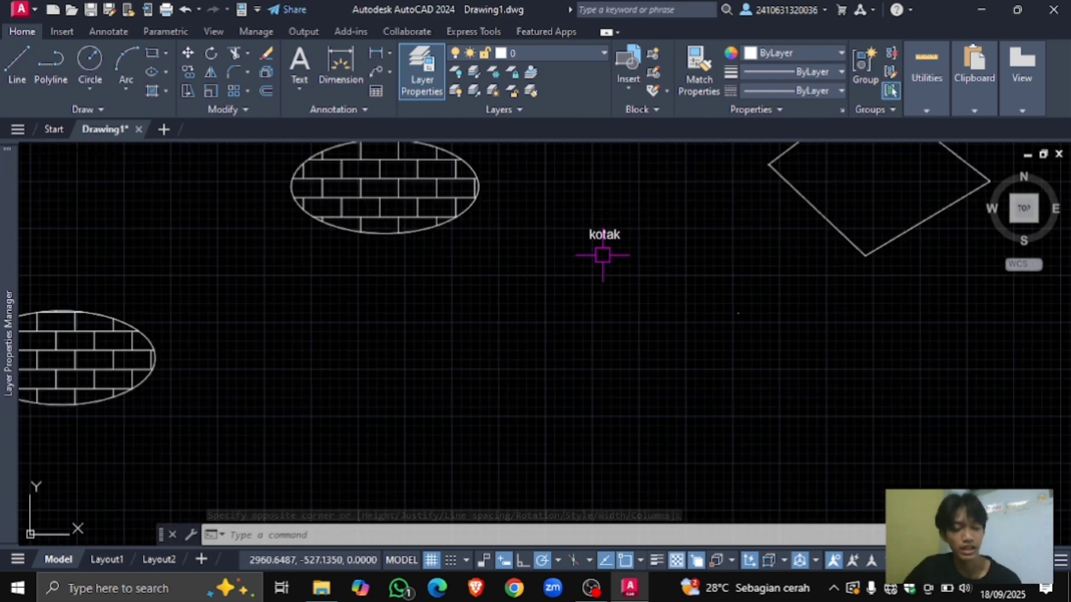
middle_drag(580, 232, 567, 267)
scroll(568, 248, down, 2)
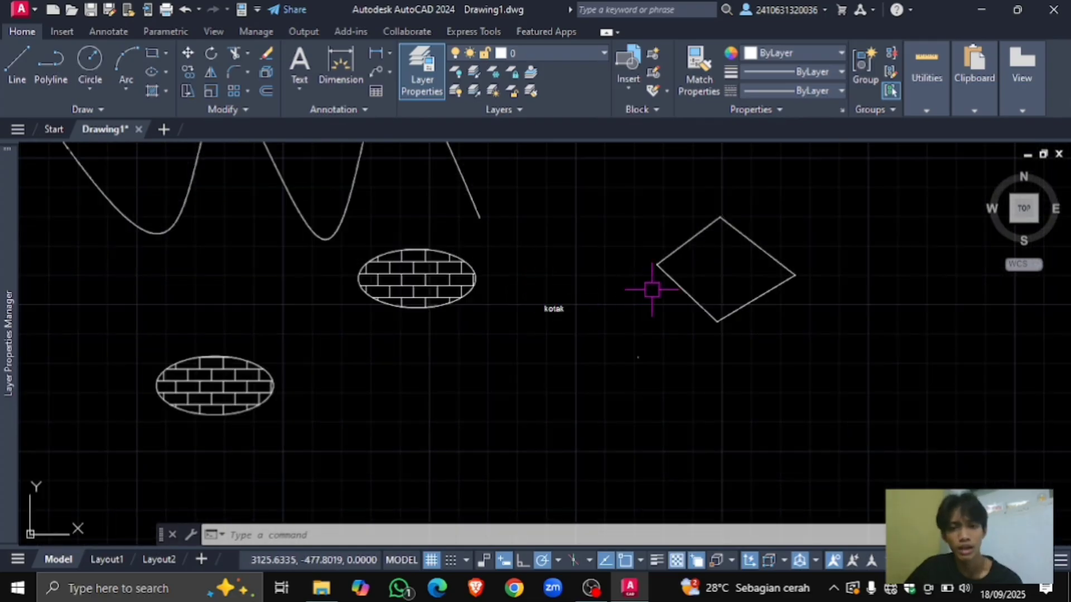
middle_drag(514, 304, 569, 280)
scroll(642, 312, up, 3)
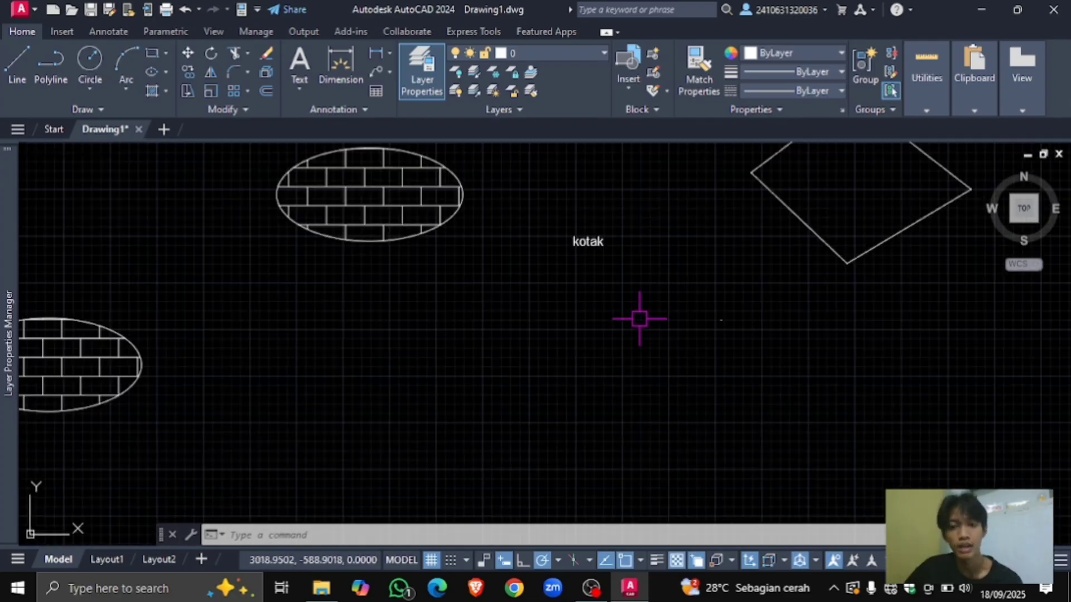
middle_drag(641, 313, 603, 332)
scroll(597, 330, up, 2)
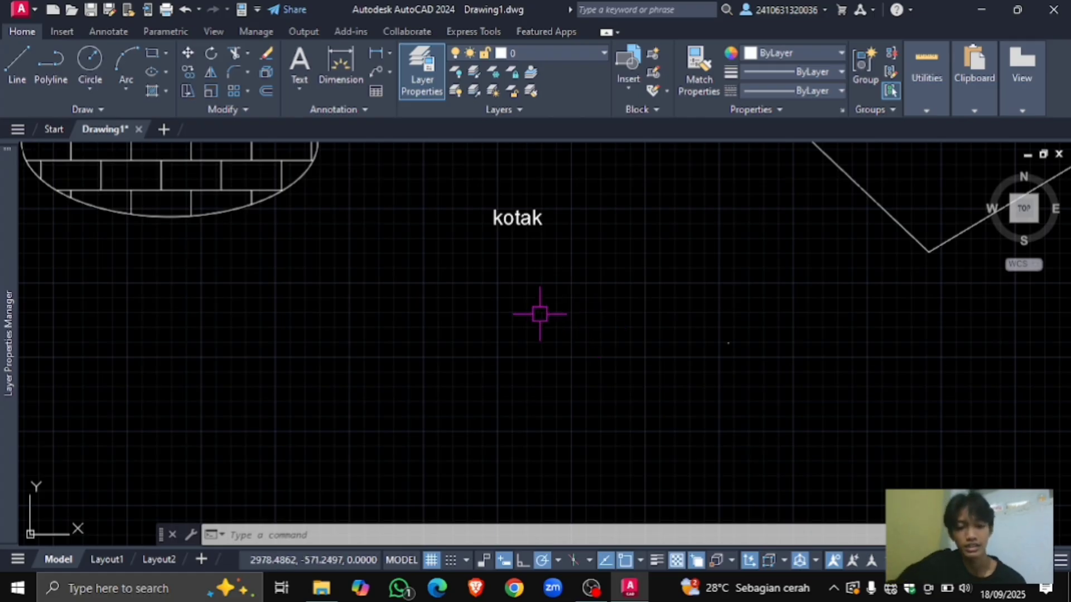
Step: Erase the lower hatched ellipse with the spline in its block, together with the brick hatch
text(e)
key(Return)
scroll(539, 314, down, 4)
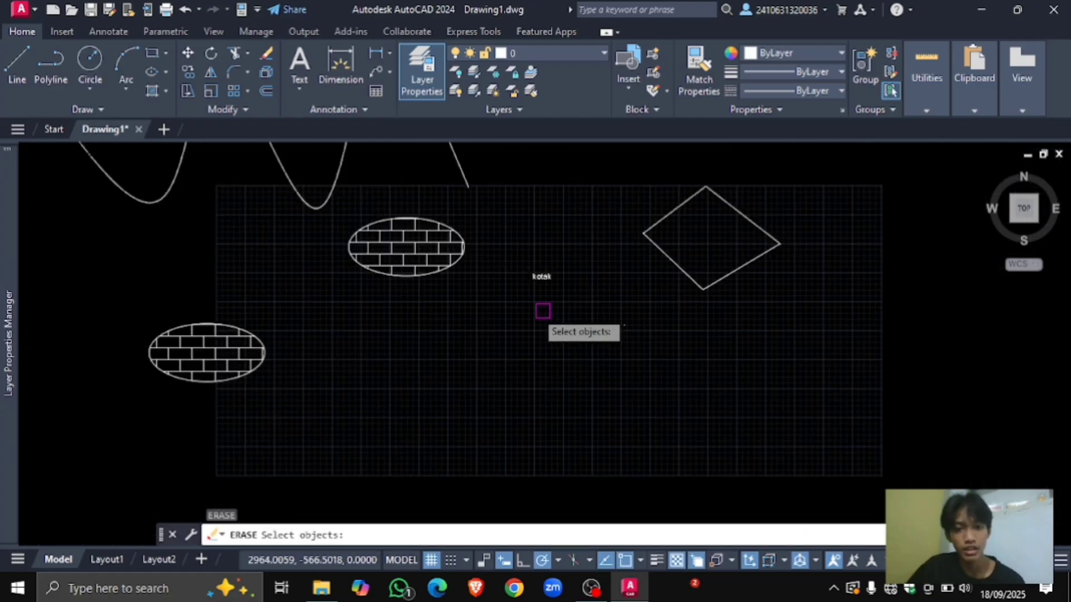
middle_drag(363, 303, 628, 350)
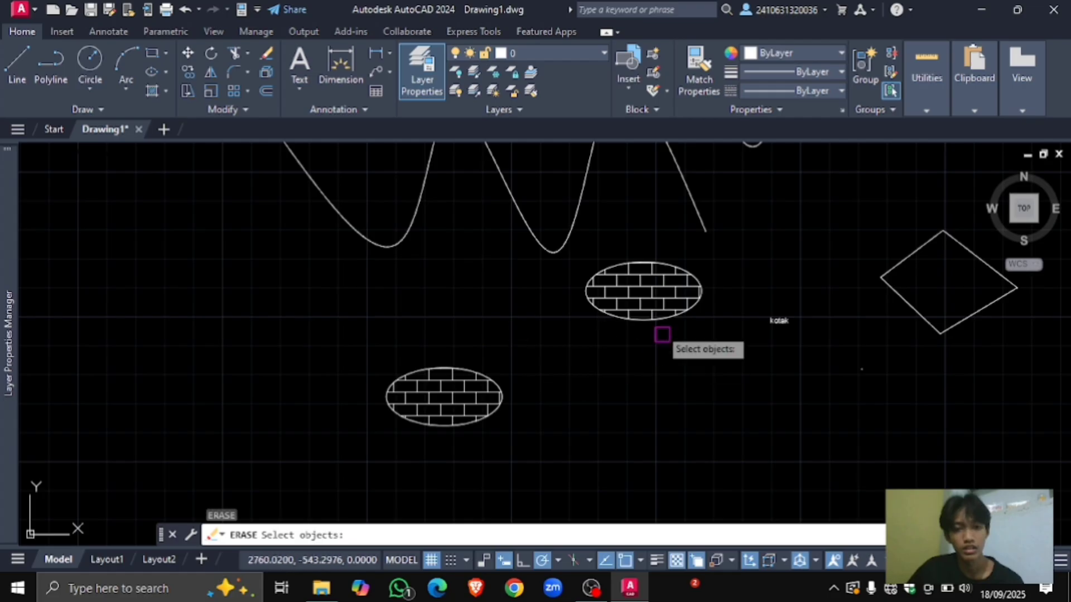
middle_drag(498, 392, 511, 360)
click(534, 326)
click(361, 438)
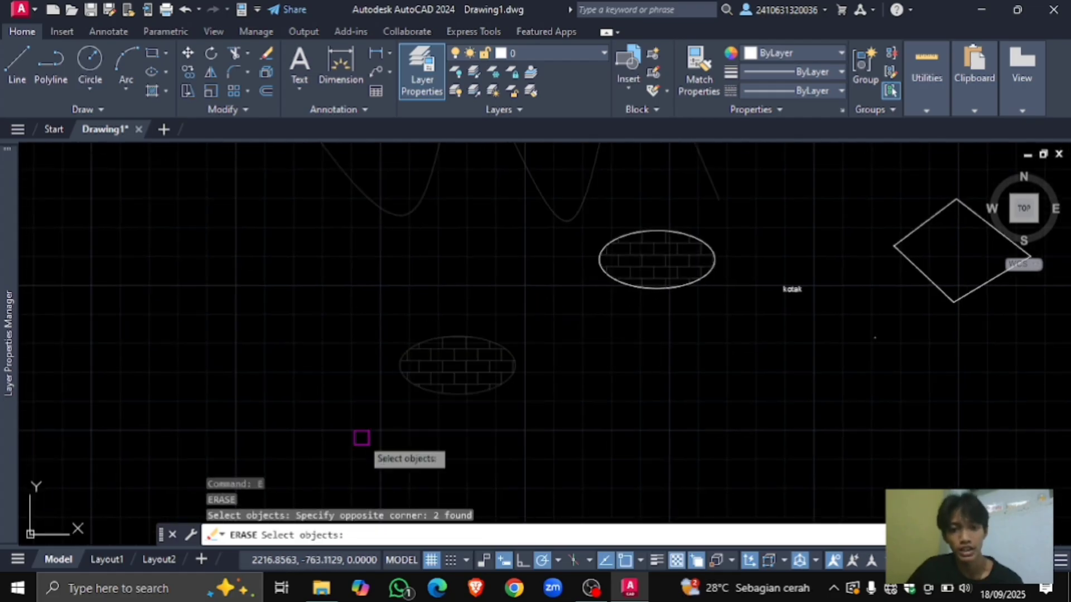
key(Return)
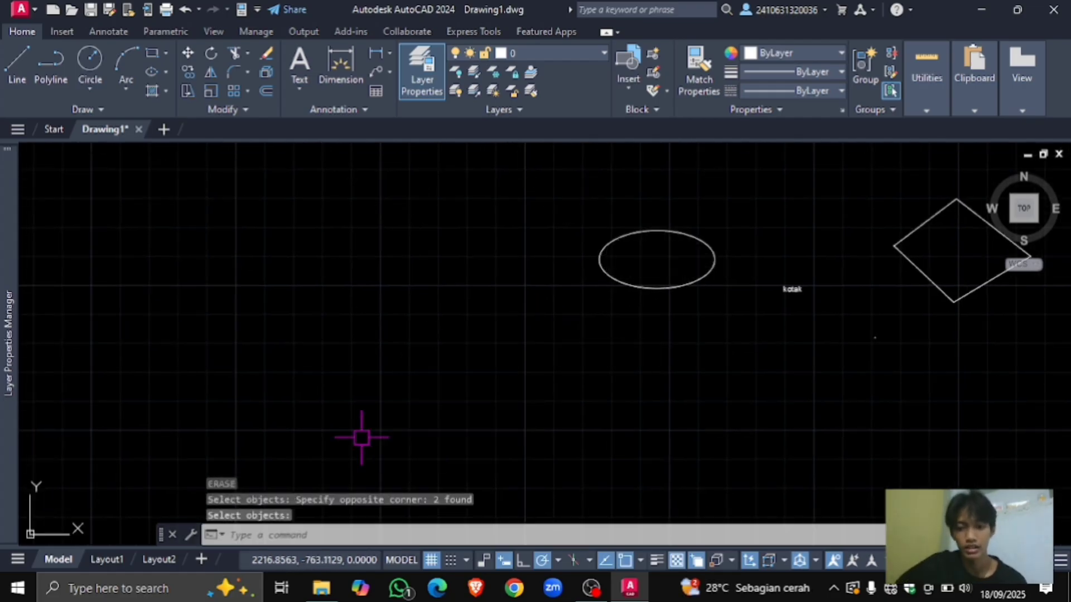
scroll(369, 425, down, 4)
middle_drag(465, 394, 485, 323)
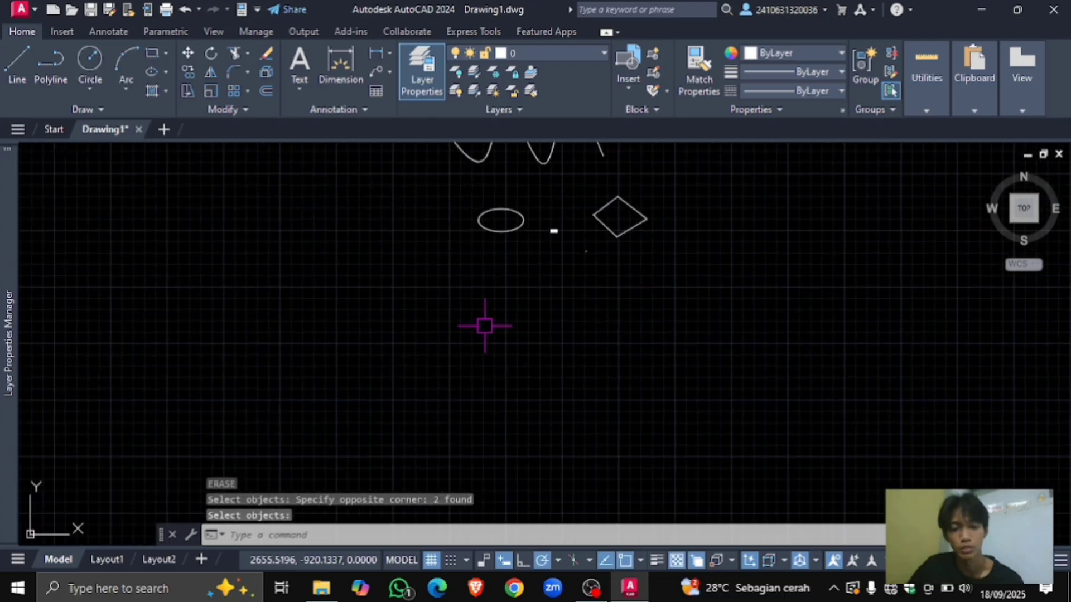
scroll(486, 323, up, 5)
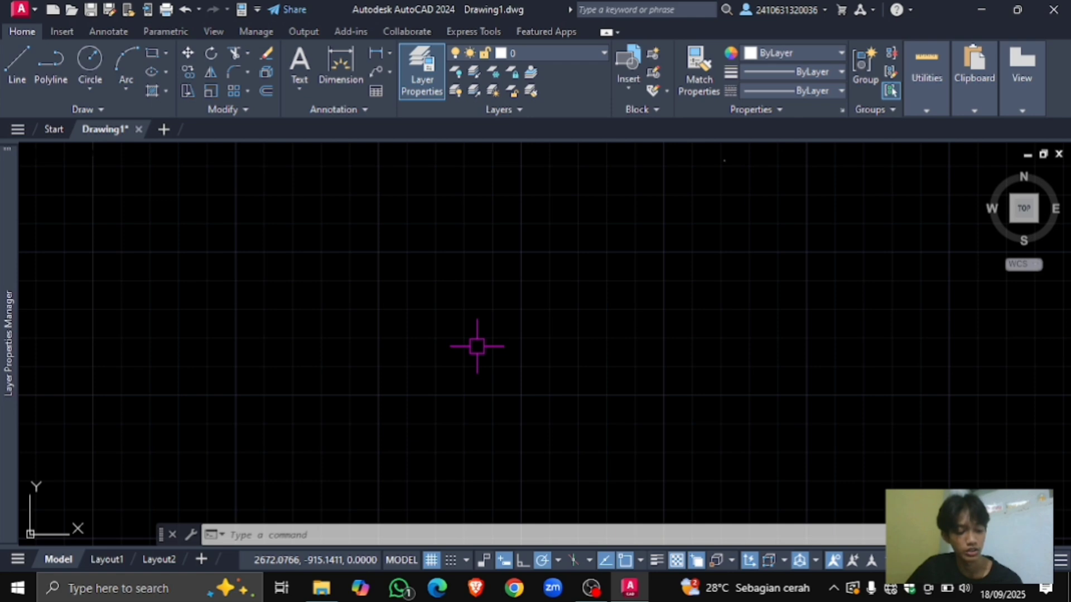
middle_drag(515, 365, 483, 340)
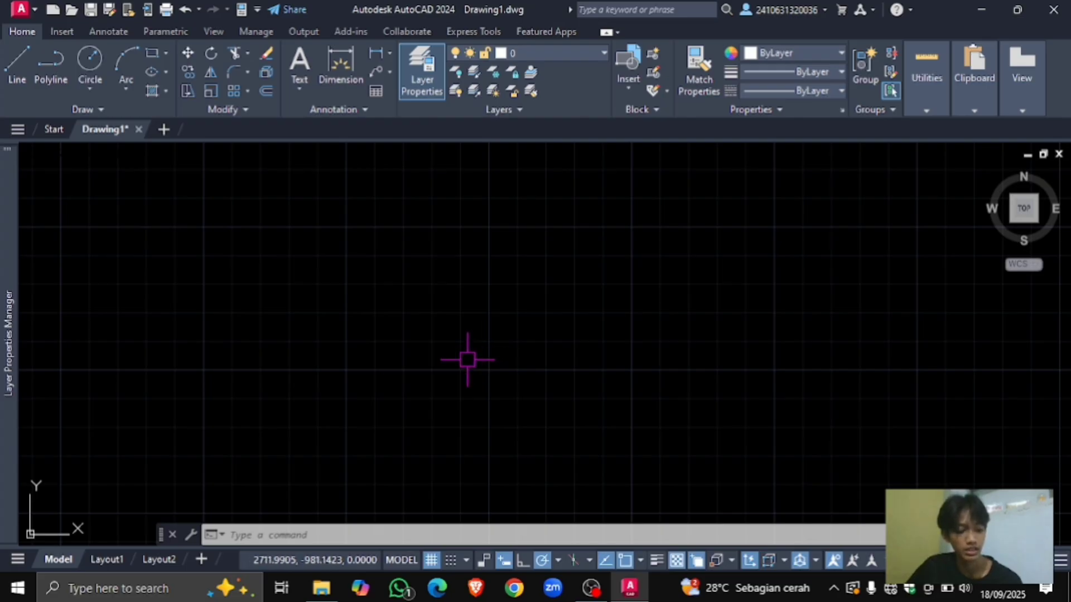
Step: Copy the ellipse-and-spline block and the diamond region twice to the right, about 1,200 and 2,200 units from the originals
middle_drag(454, 370, 463, 403)
middle_drag(468, 292, 473, 378)
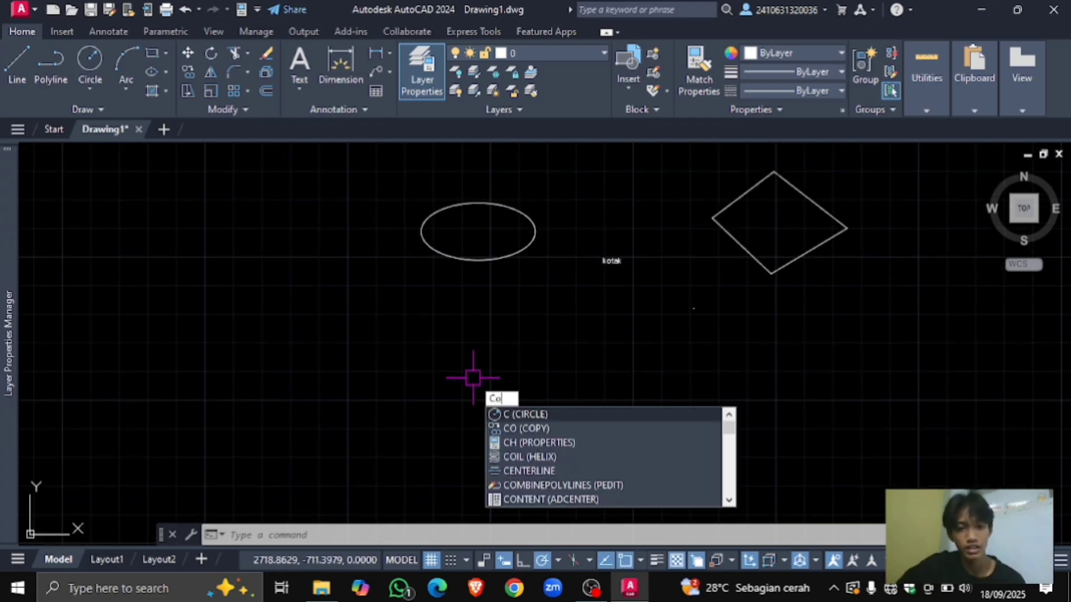
key(Return)
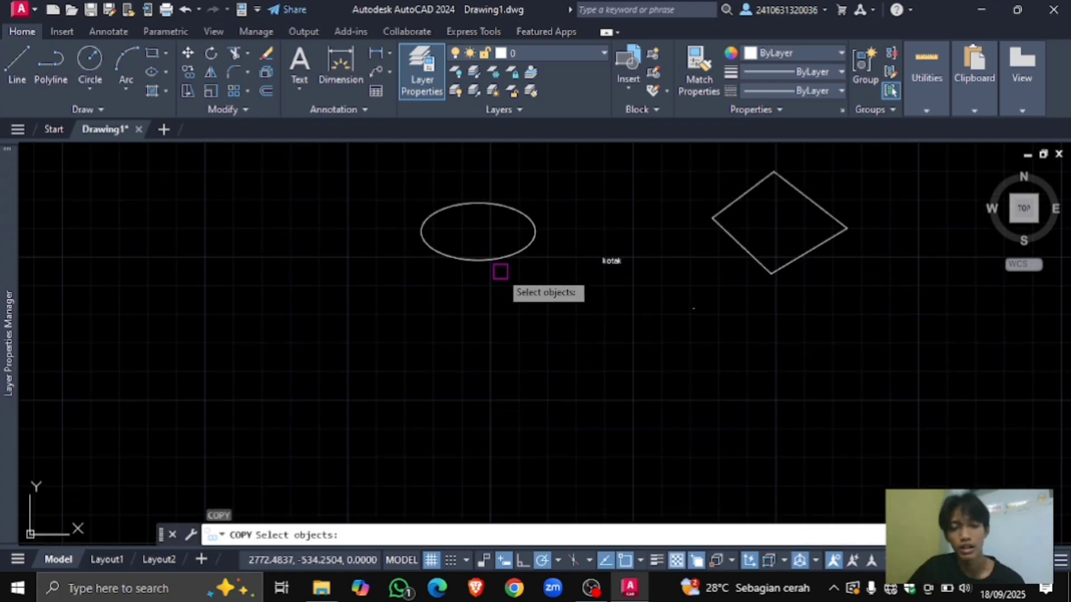
scroll(480, 259, up, 2)
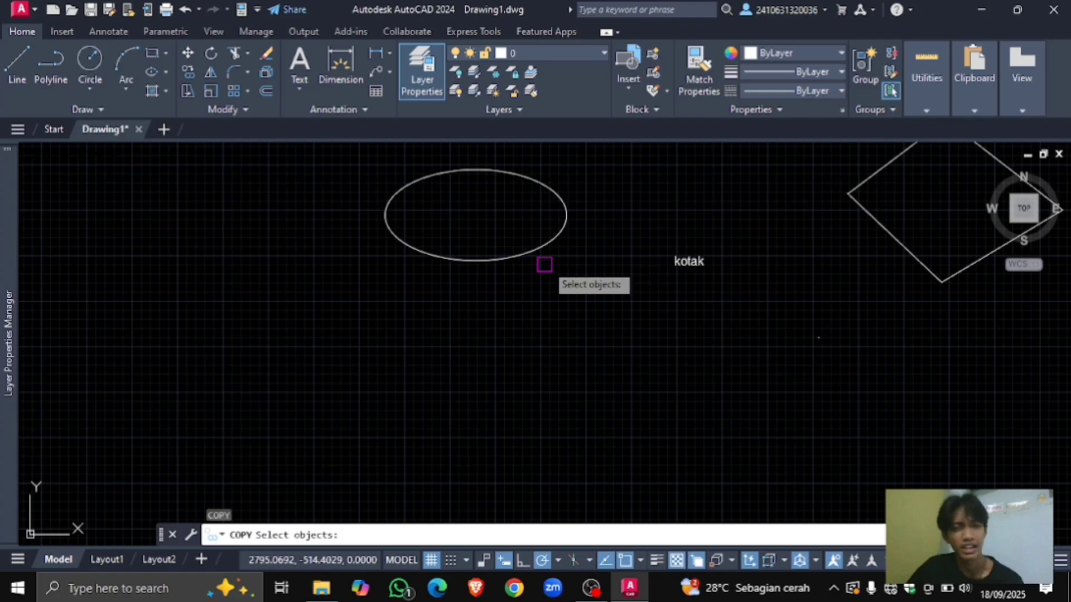
click(534, 252)
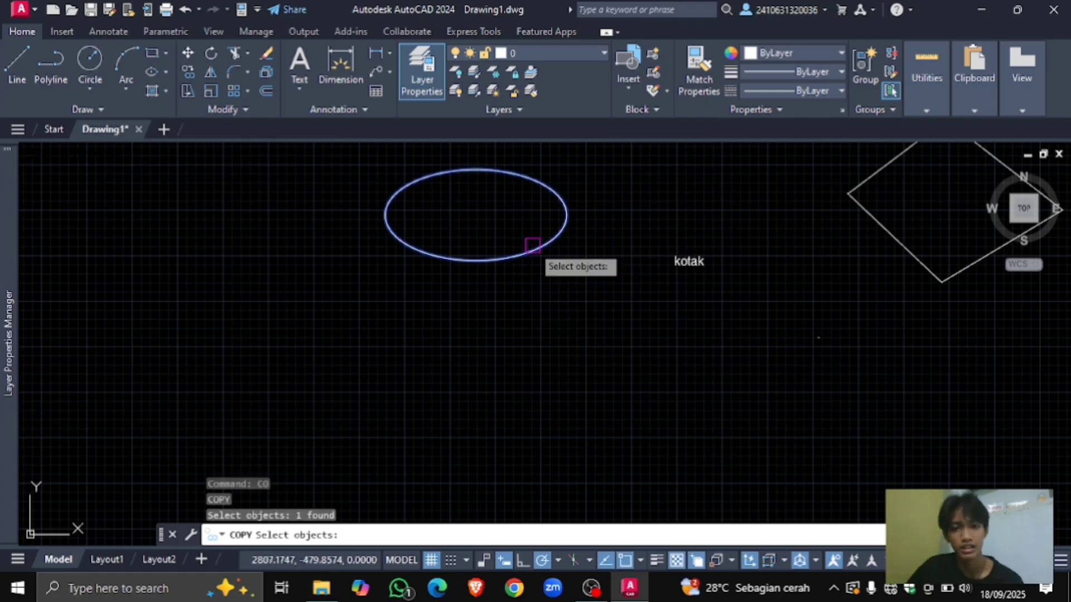
scroll(646, 284, down, 3)
scroll(734, 272, up, 1)
click(734, 272)
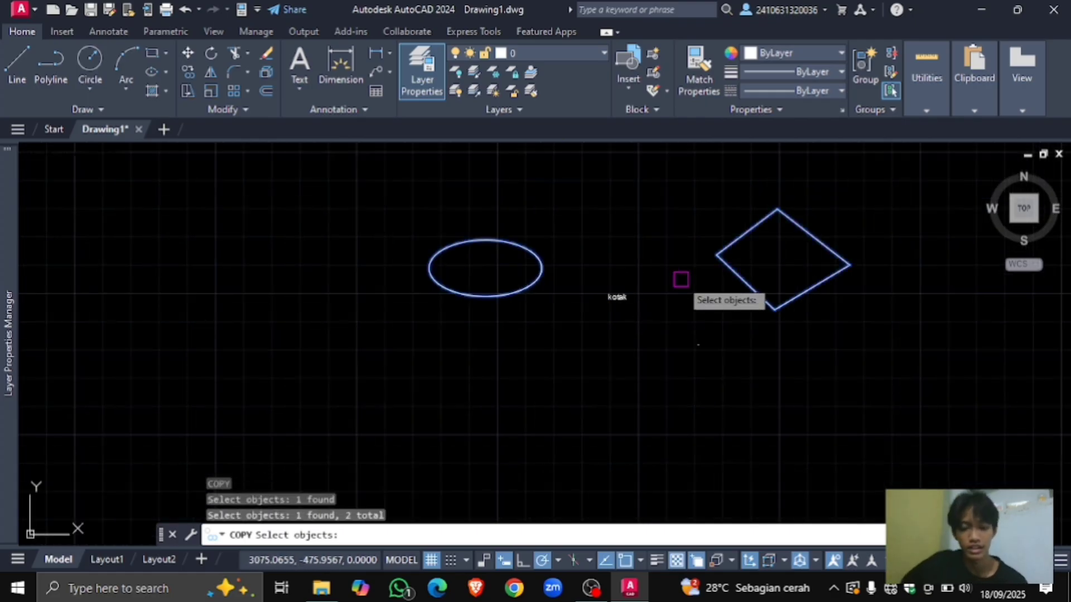
key(Return)
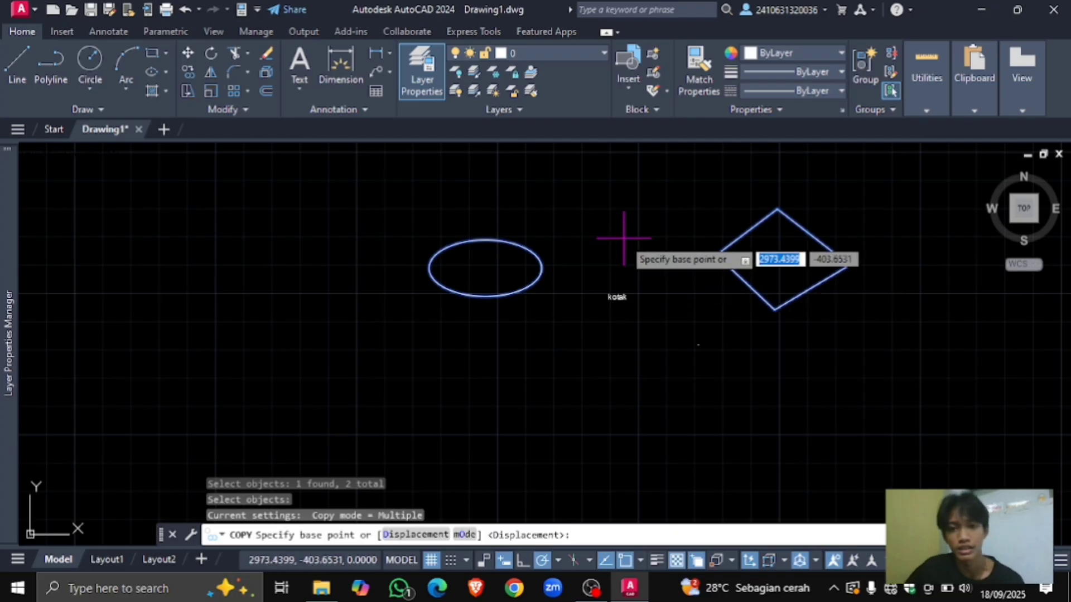
click(625, 238)
scroll(466, 351, down, 5)
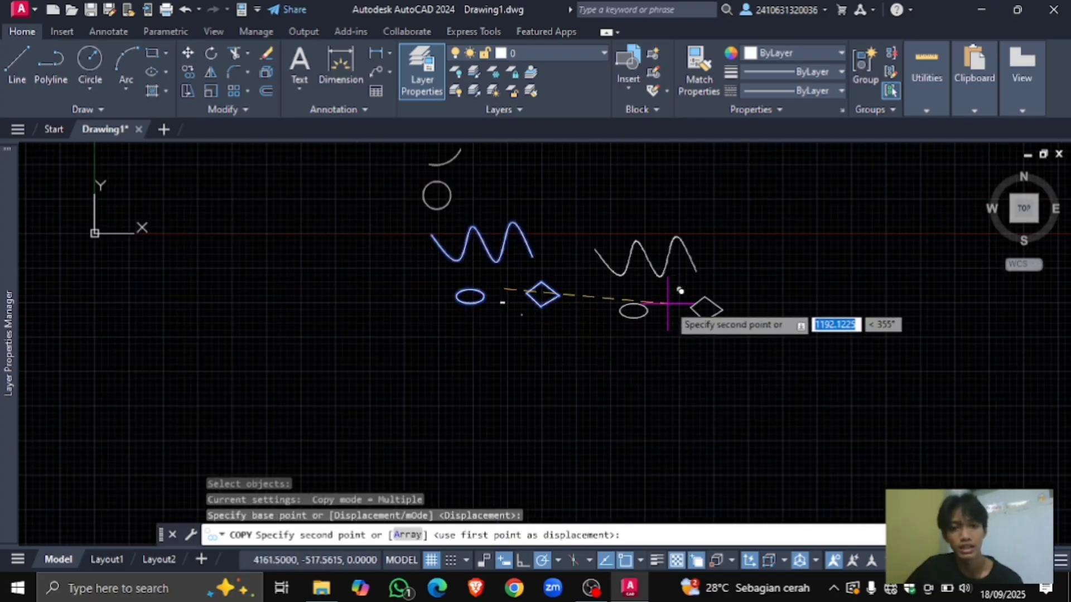
click(675, 307)
click(803, 313)
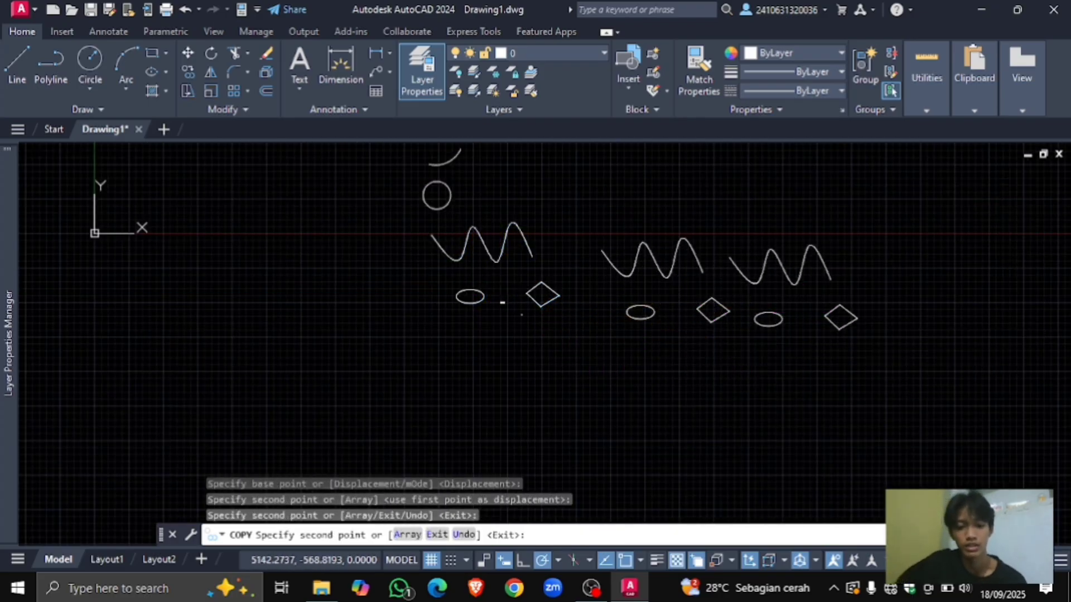
key(Return)
scroll(646, 368, up, 3)
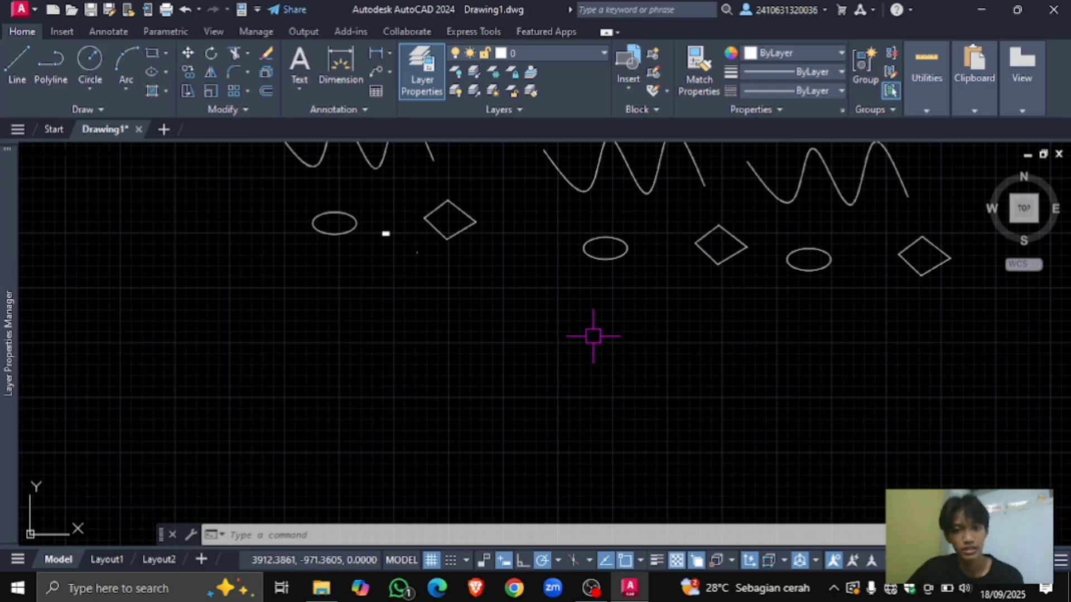
scroll(658, 276, down, 2)
scroll(614, 246, up, 3)
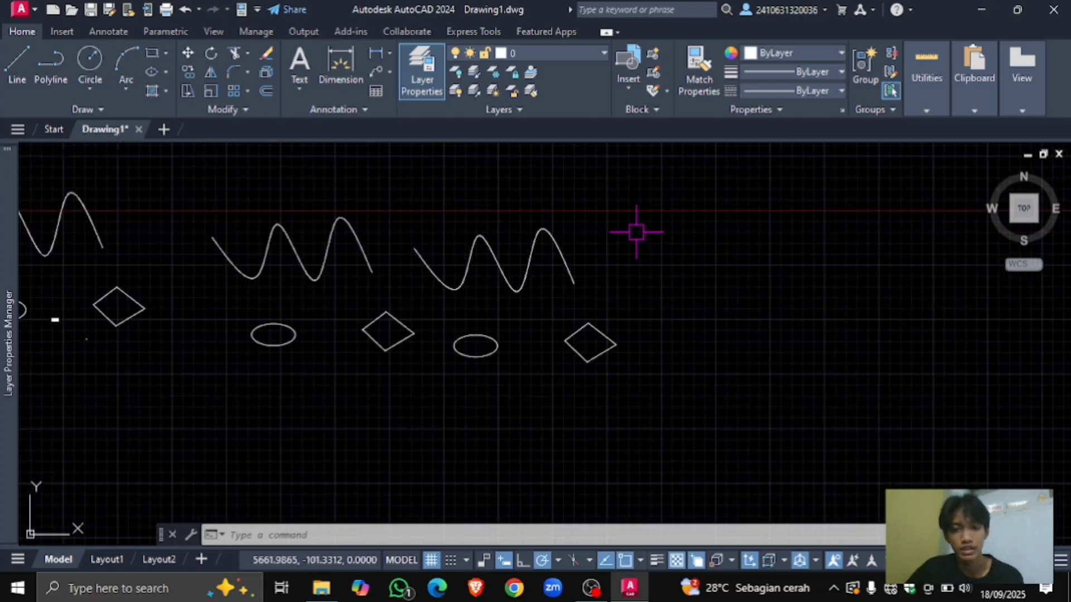
Step: Look over the copied blocks and regions and the earlier polyline, pentagon and rectangle shapes
scroll(656, 323, down, 3)
scroll(651, 285, up, 2)
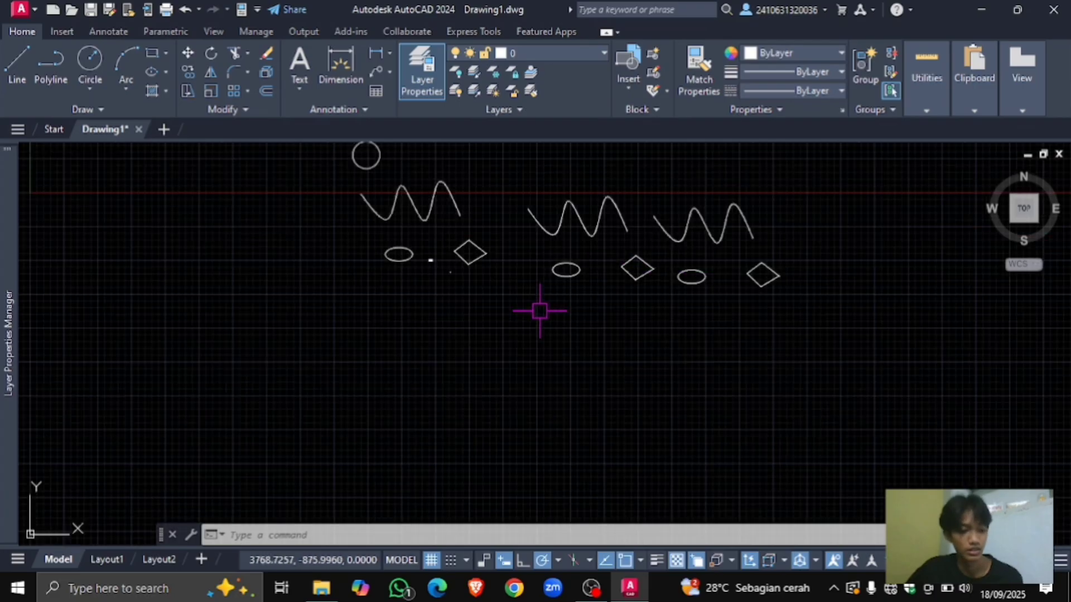
scroll(539, 311, up, 6)
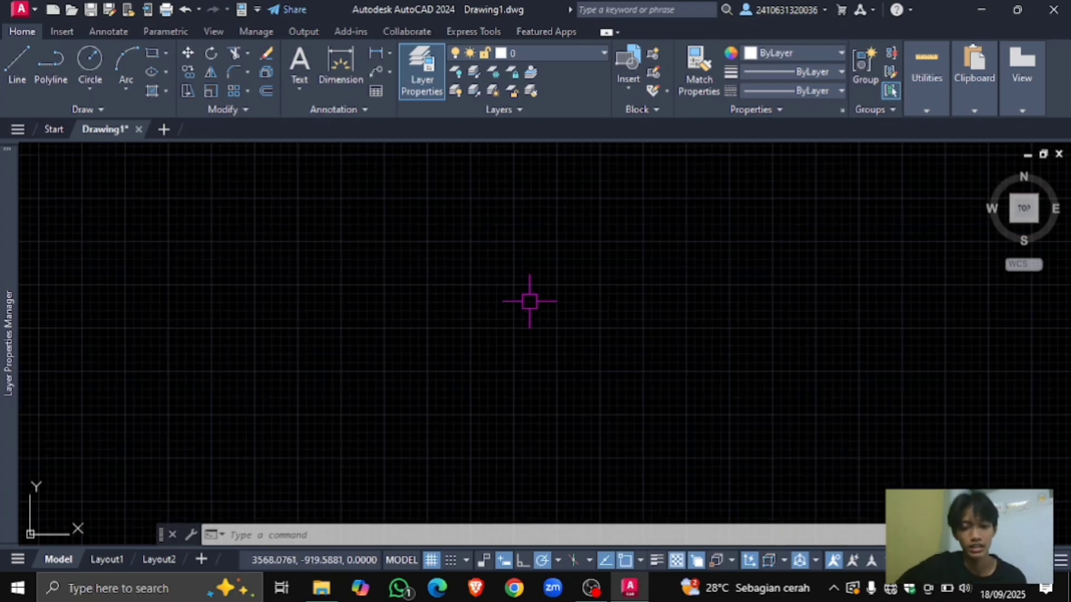
scroll(485, 329, down, 4)
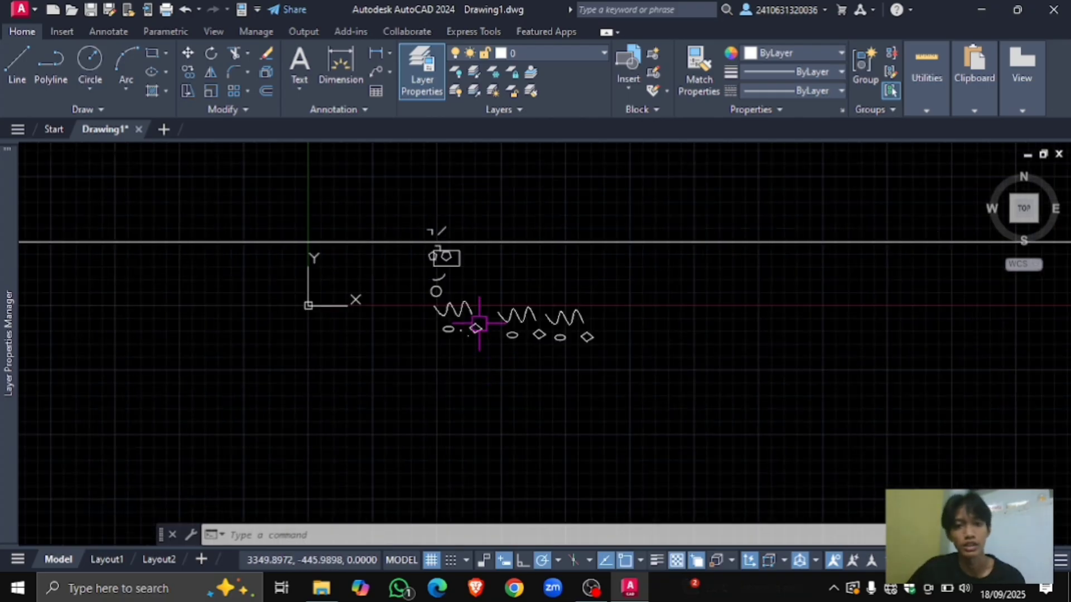
scroll(475, 289, up, 3)
scroll(460, 273, up, 3)
scroll(502, 280, down, 2)
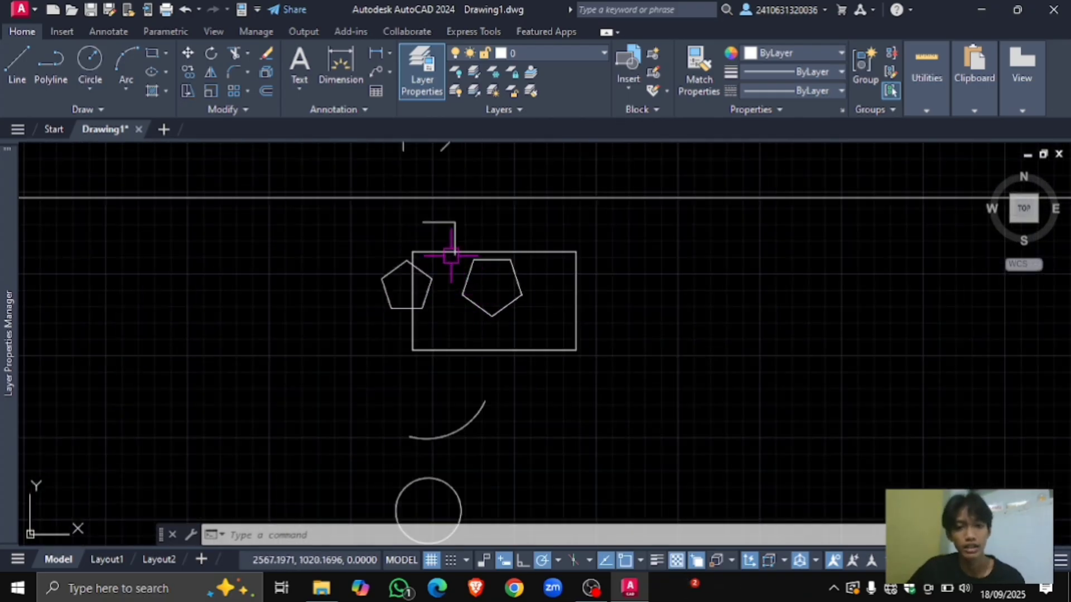
scroll(450, 259, up, 3)
scroll(444, 227, down, 4)
Step: Mirror the arc below the rectangle across a vertical line to its right, keeping the source arc
scroll(470, 335, up, 6)
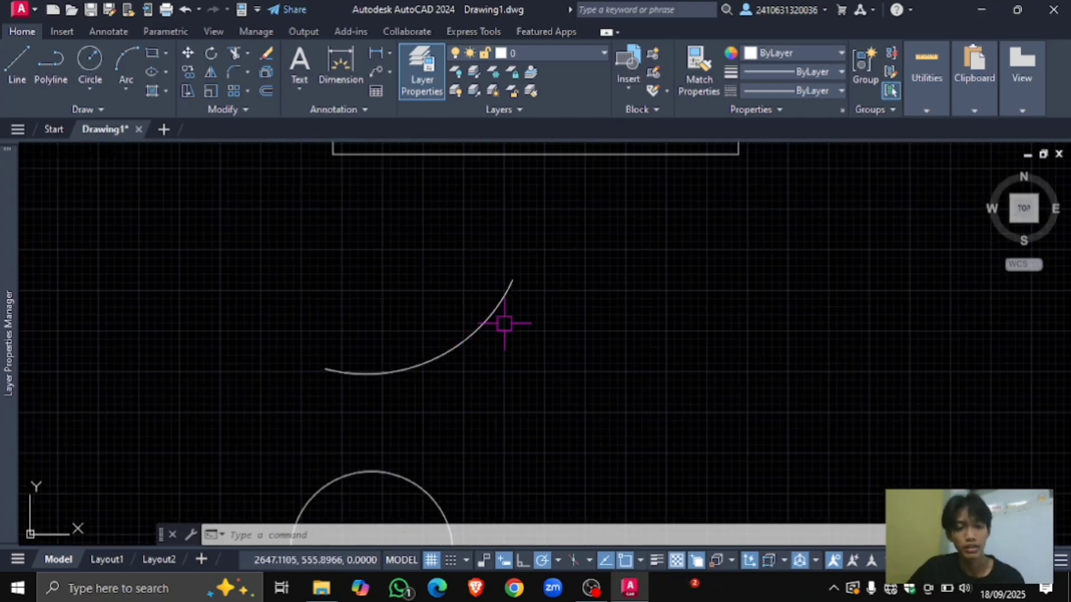
click(545, 258)
click(566, 313)
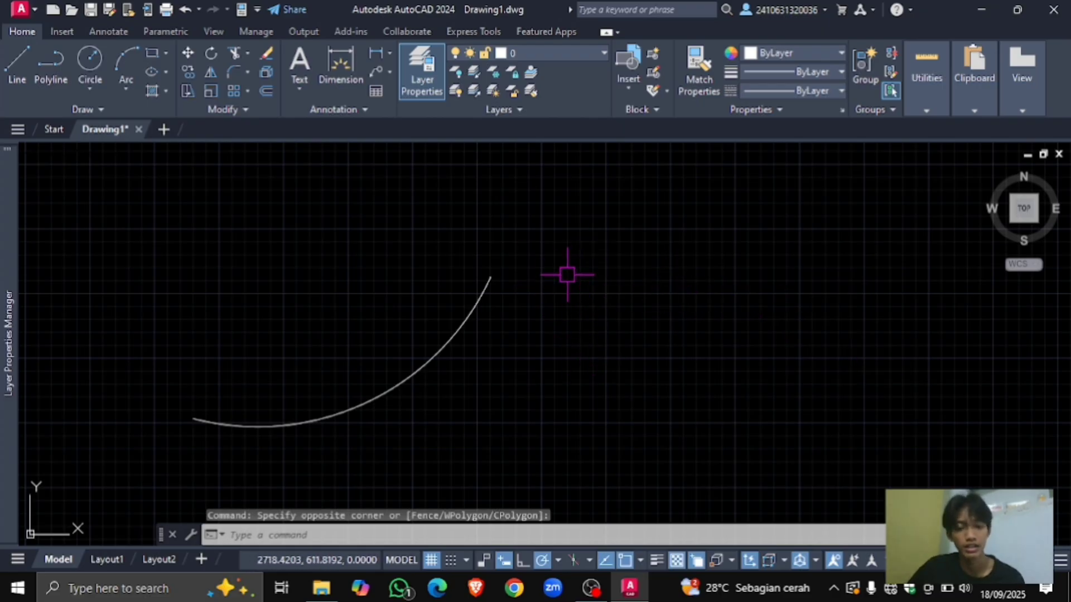
text(ml)
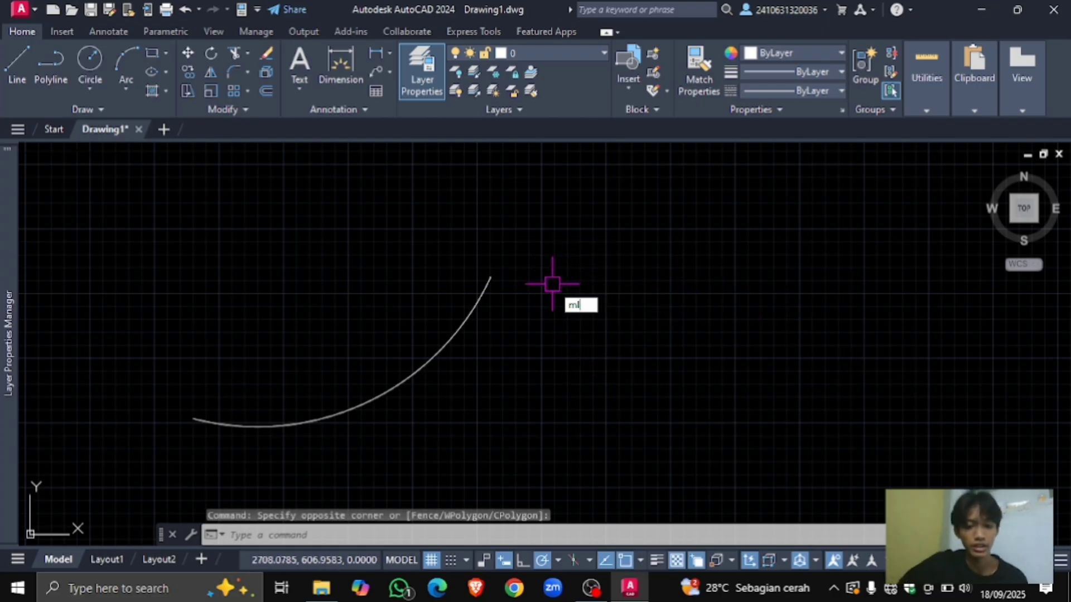
key(BackSpace)
text(i)
key(Return)
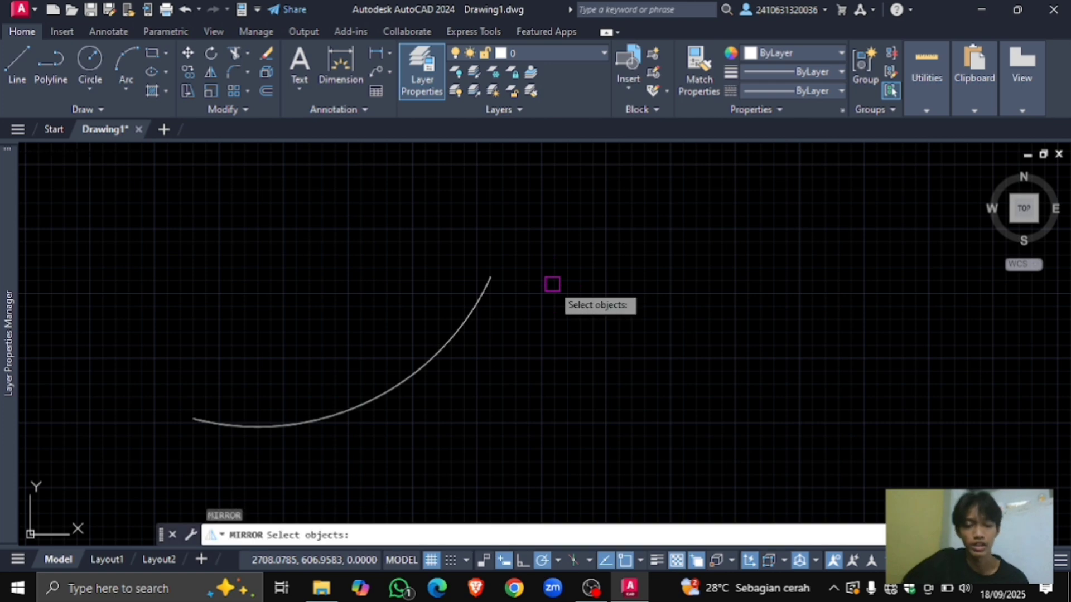
click(474, 317)
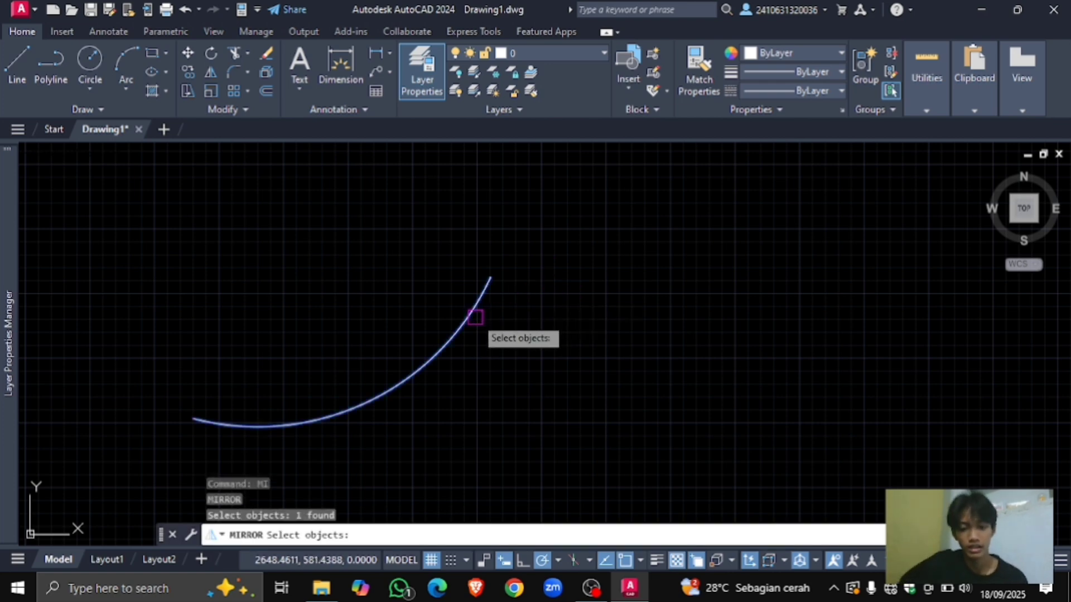
key(Return)
click(606, 295)
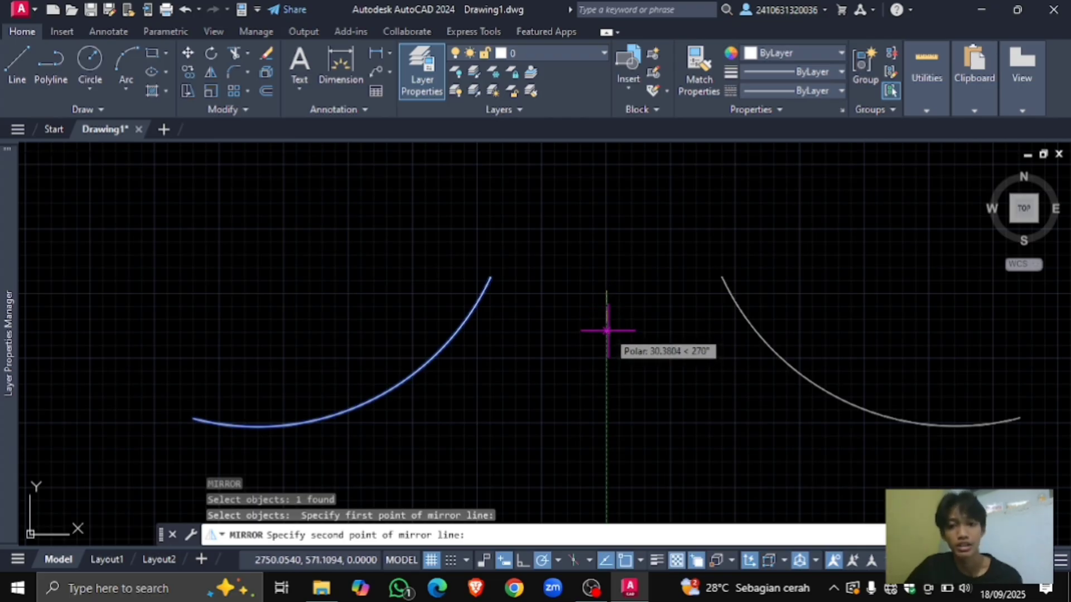
click(606, 331)
key(Return)
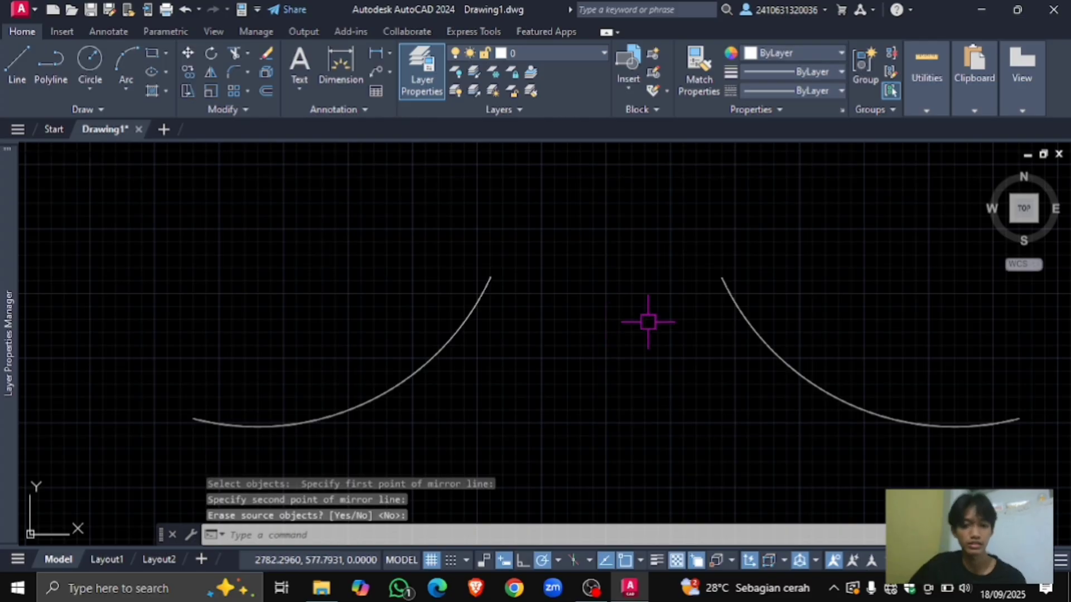
Step: Try to offset the original ellipse beside the text "kotak" by a distance of 10
scroll(599, 296, down, 10)
middle_drag(588, 364, 536, 285)
mouse_move(555, 367)
middle_down()
mouse_move(547, 321)
mouse_move(539, 366)
mouse_move(538, 347)
middle_up()
scroll(550, 346, up, 4)
middle_drag(538, 292, 526, 316)
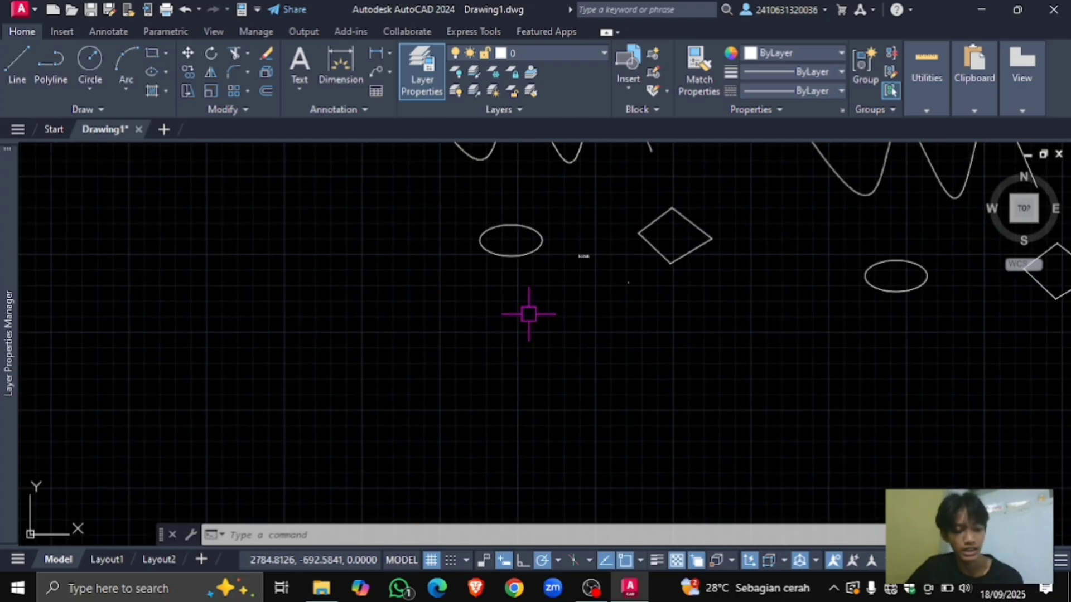
scroll(526, 222, up, 4)
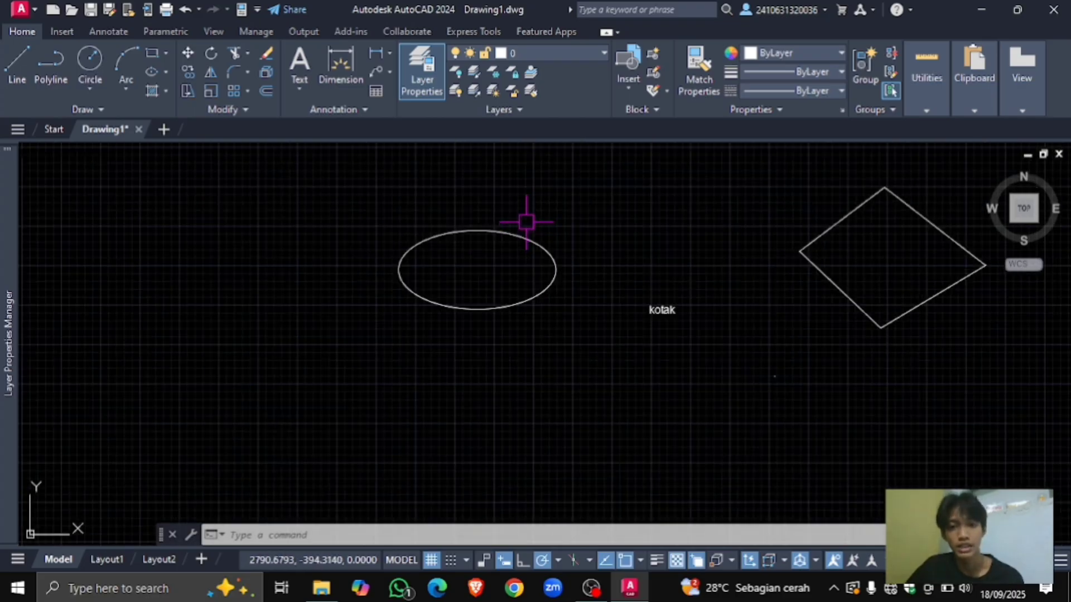
middle_drag(513, 240, 560, 247)
scroll(558, 249, up, 4)
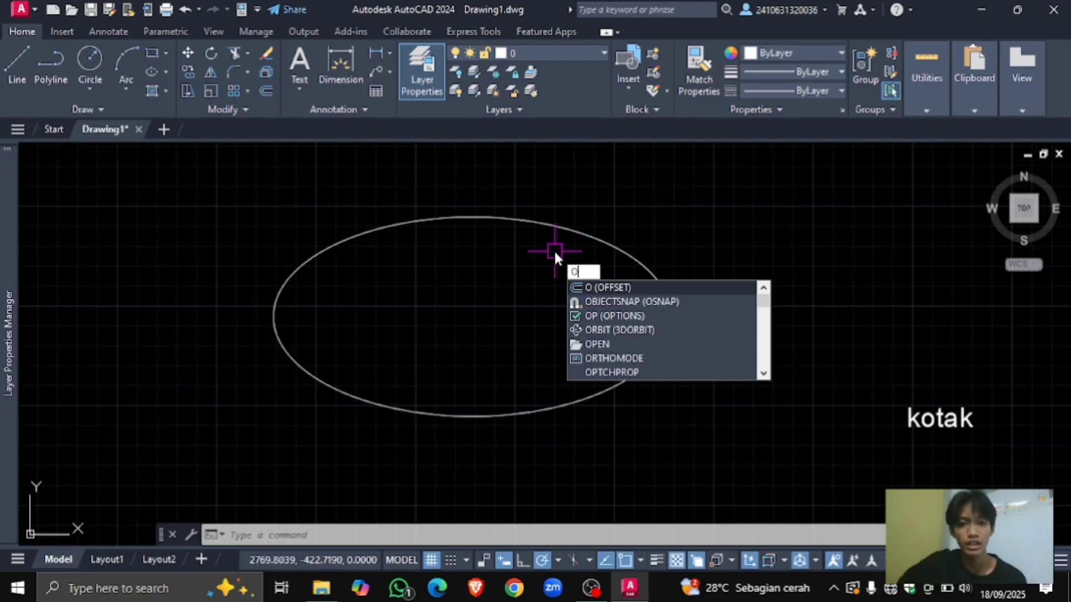
key(Return)
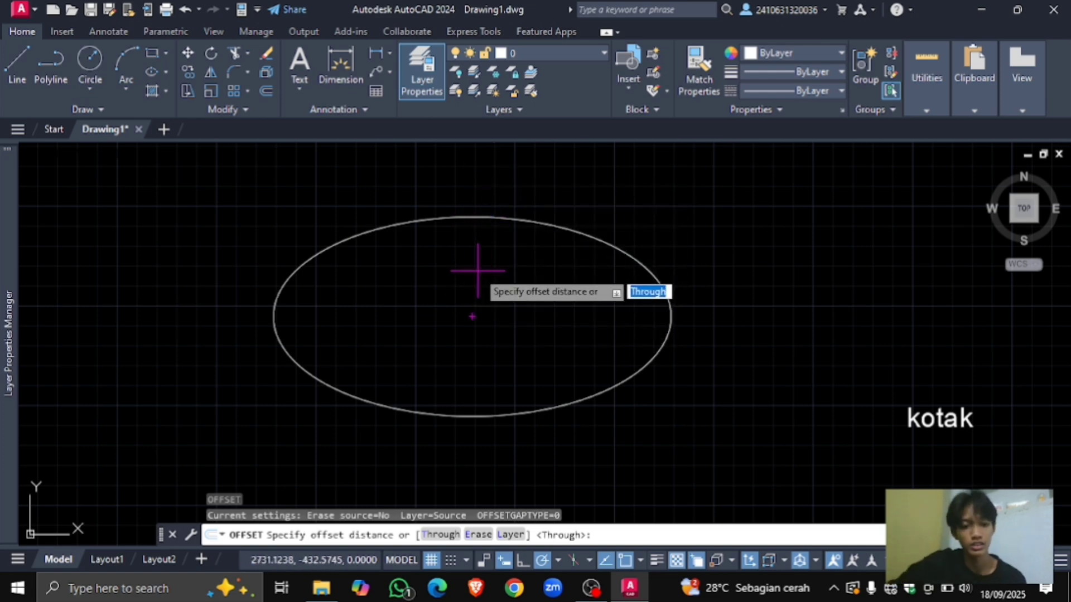
text(0)
key(Return)
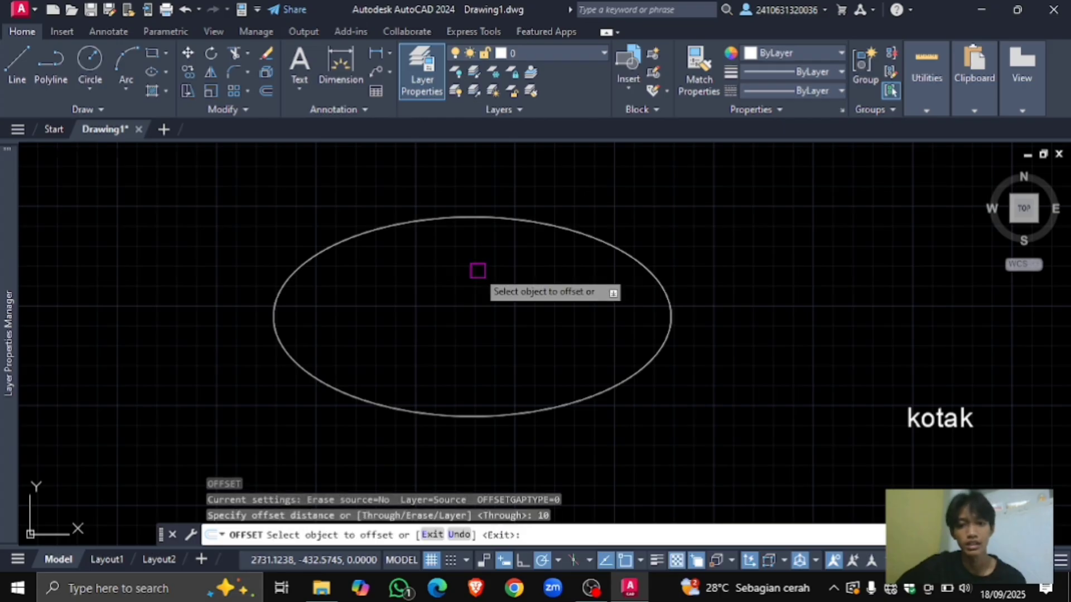
click(490, 217)
Step: Try to offset the original diamond region beside the text "kotak" with the same distance of 10
scroll(440, 256, down, 6)
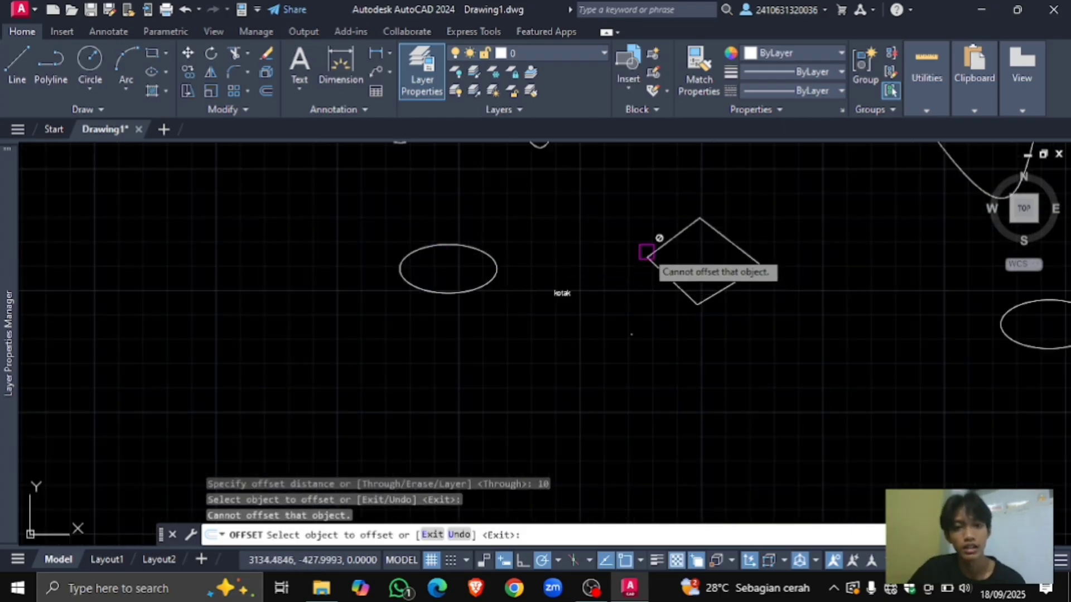
middle_drag(647, 252, 497, 324)
scroll(509, 316, up, 2)
click(521, 311)
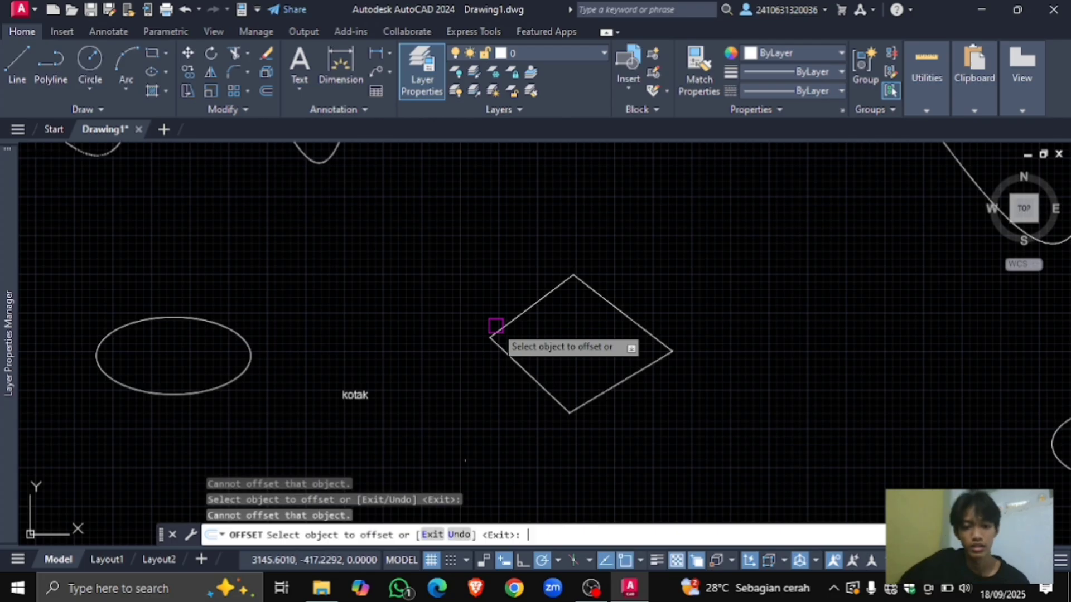
key(Return)
Step: Offset the mirrored arc by 10, once to its inner side and once to its outer side
key(Return)
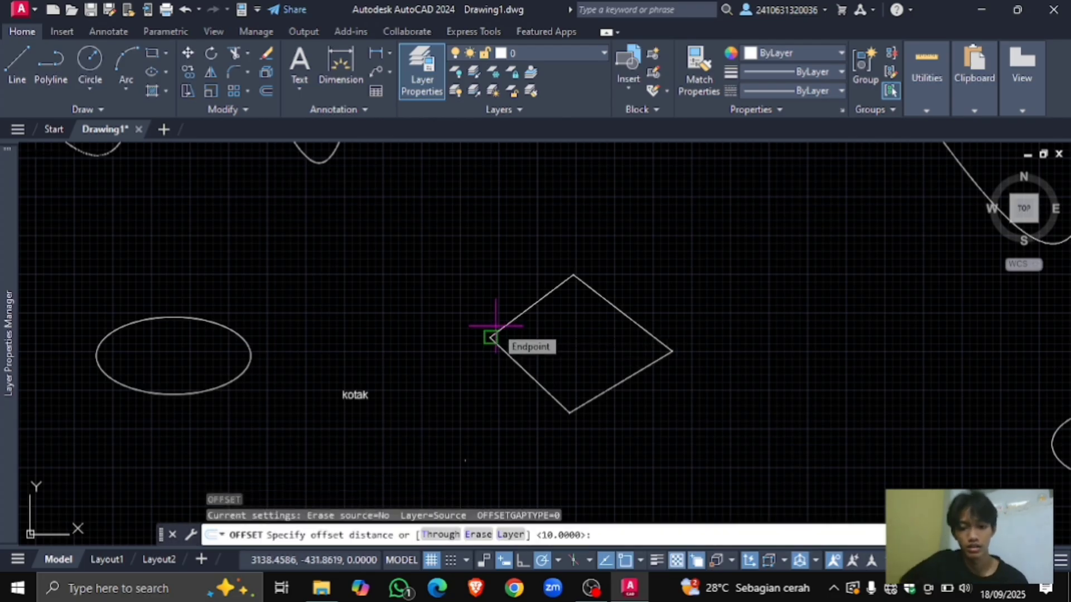
key(Return)
scroll(521, 312, down, 8)
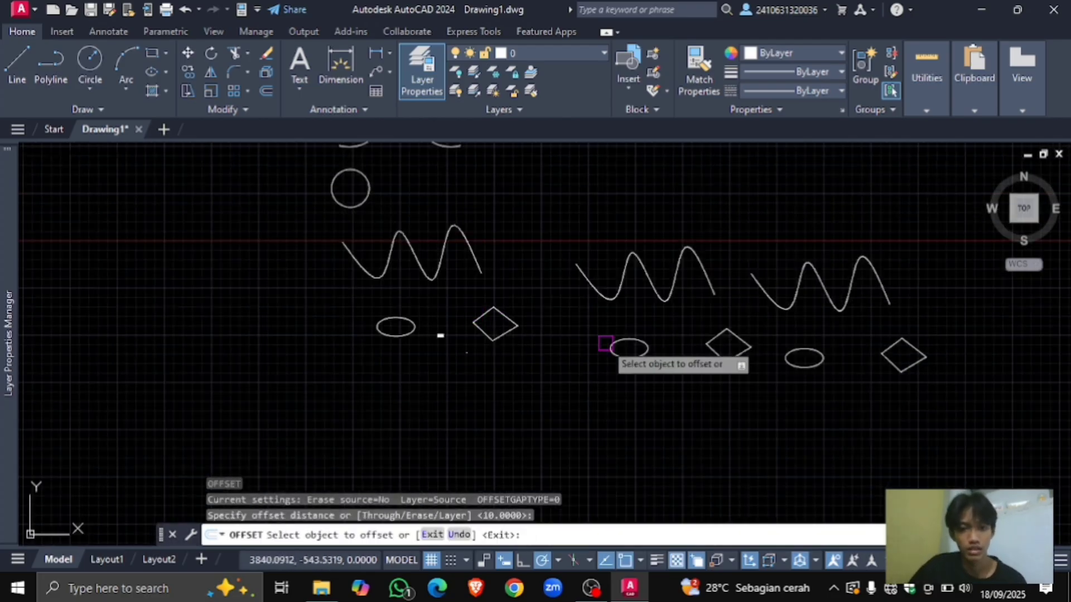
scroll(510, 307, up, 10)
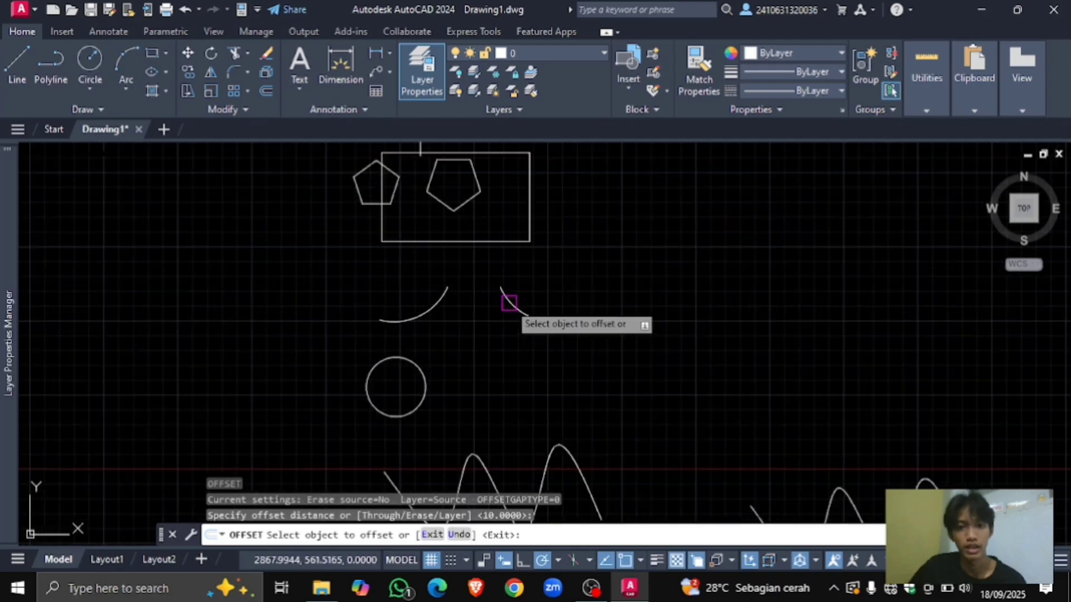
click(510, 310)
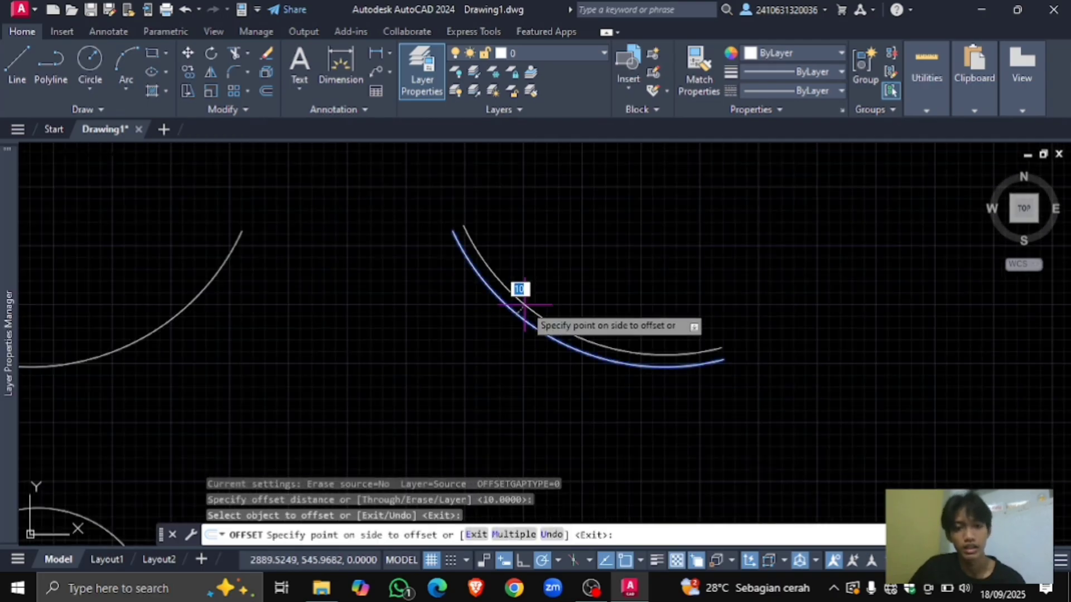
scroll(538, 291, up, 3)
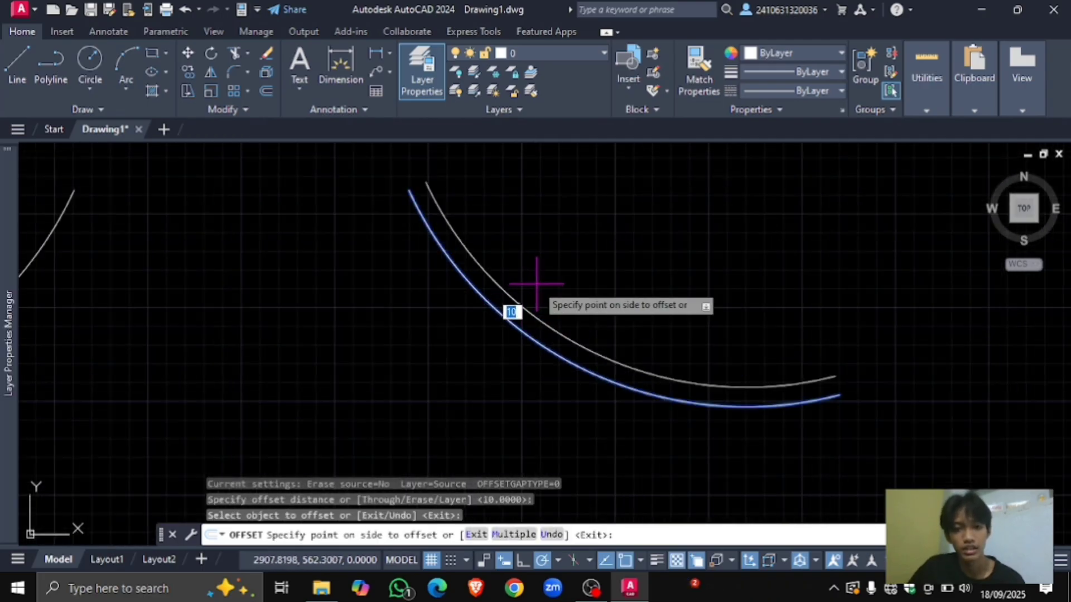
click(537, 284)
click(497, 310)
click(456, 364)
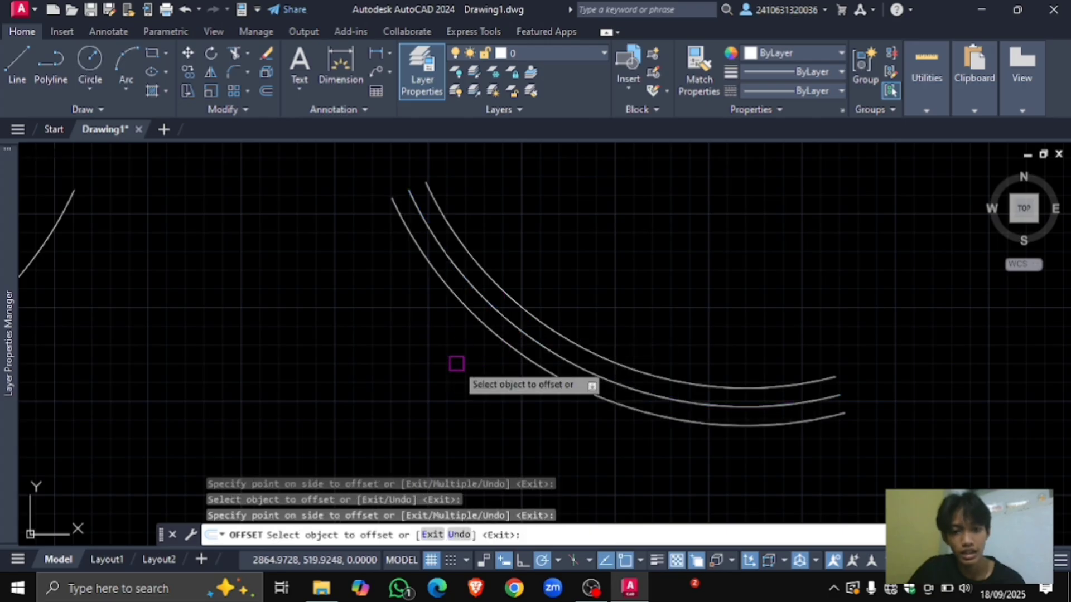
key(Return)
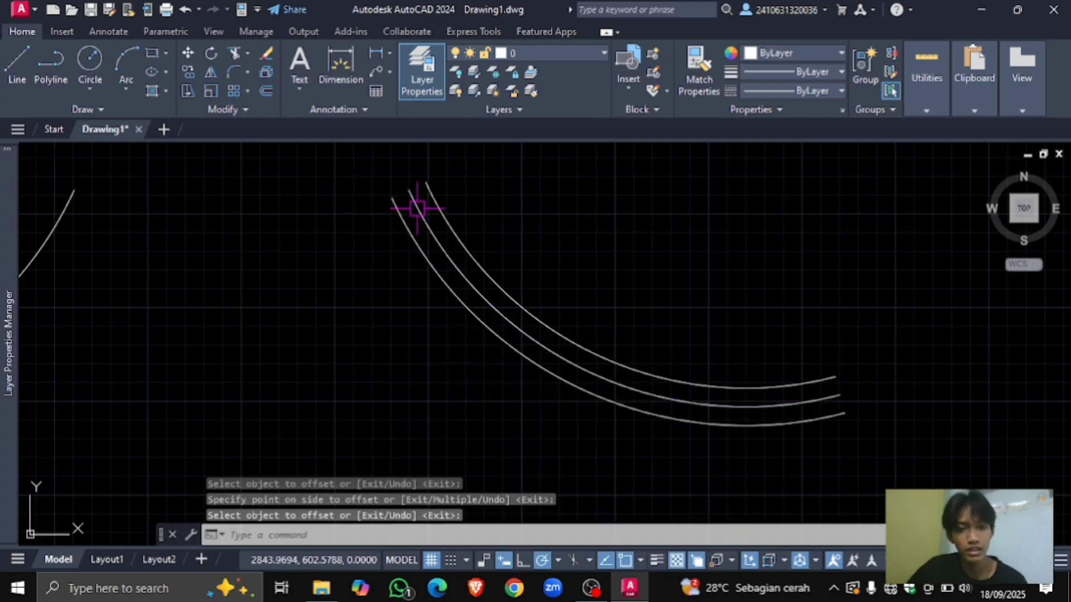
Step: Examine the three parallel arcs and the surrounding circle, splines, ellipses and diamonds
scroll(419, 190, up, 2)
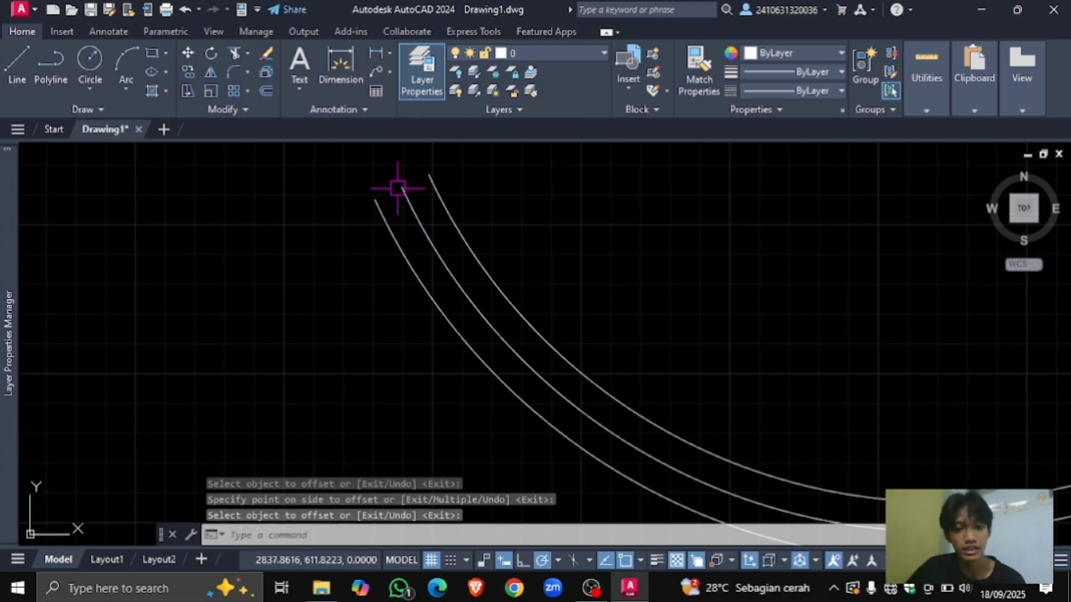
middle_drag(399, 184, 416, 212)
scroll(431, 205, down, 9)
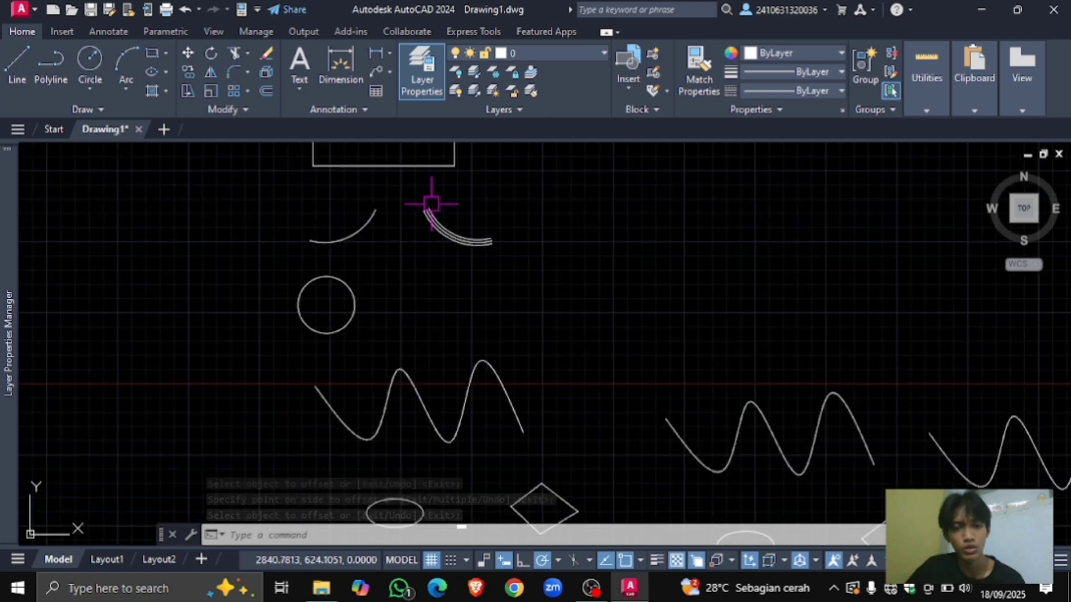
scroll(485, 220, down, 4)
mouse_move(425, 351)
middle_down()
mouse_move(481, 299)
mouse_move(520, 337)
mouse_move(502, 327)
mouse_move(531, 327)
mouse_move(516, 323)
middle_up()
scroll(428, 340, up, 4)
scroll(521, 337, down, 2)
scroll(515, 323, up, 2)
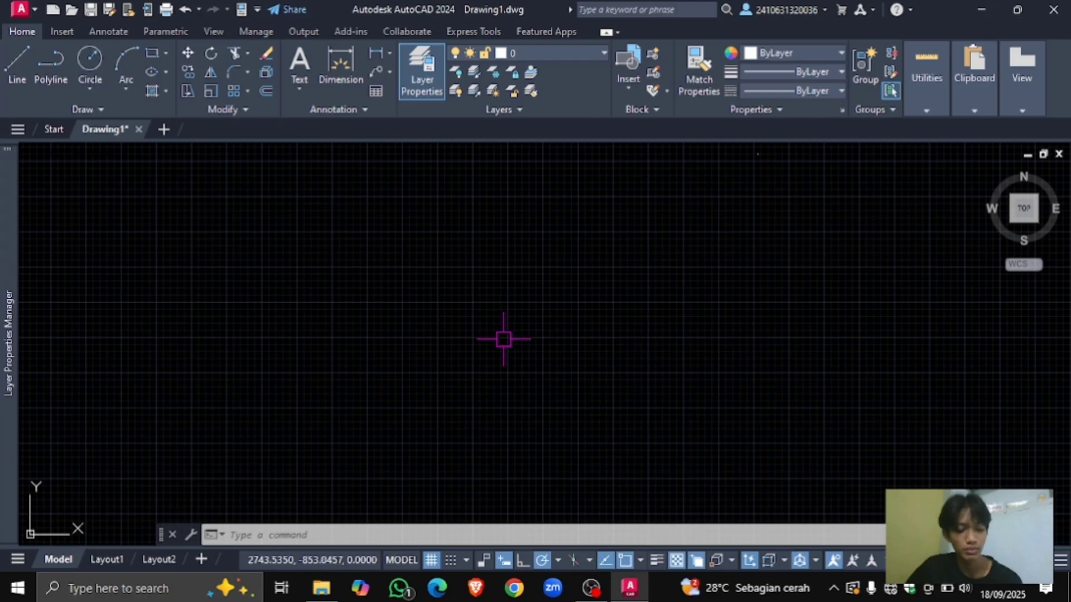
scroll(495, 312, down, 5)
scroll(496, 304, up, 3)
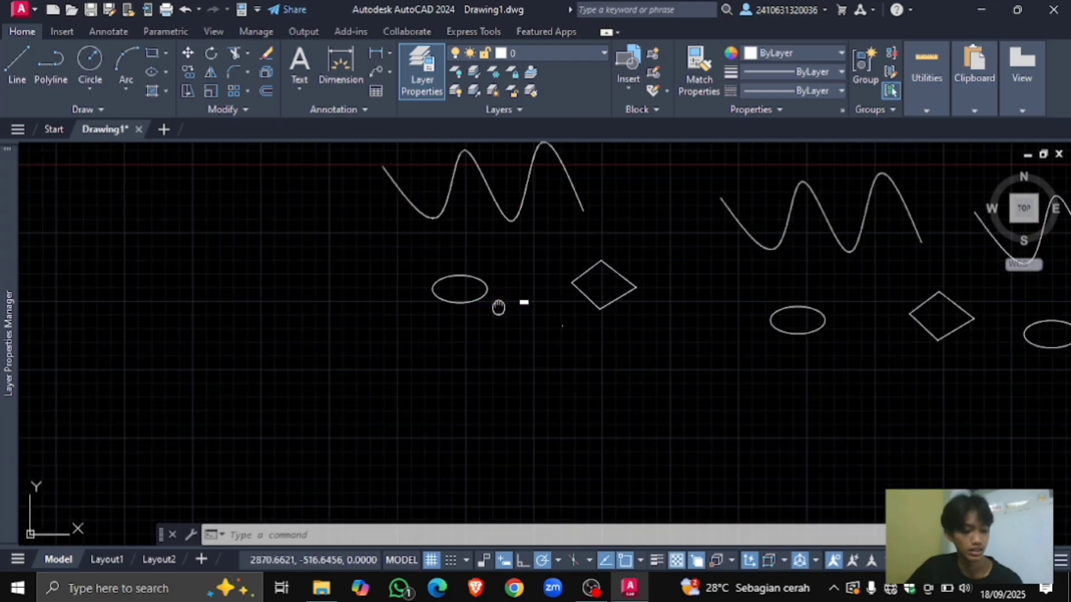
scroll(453, 330, down, 1)
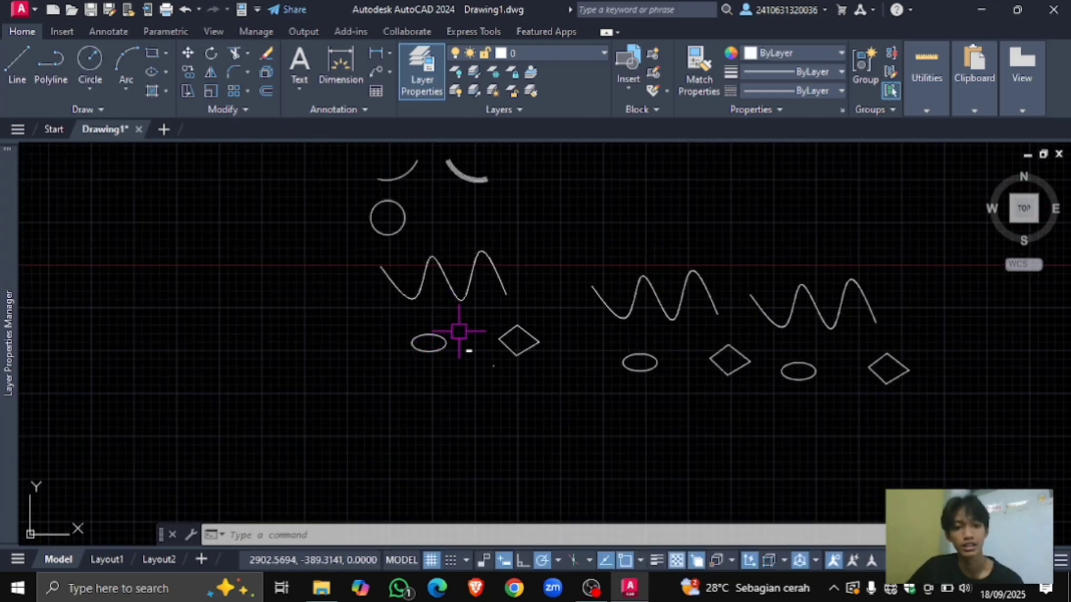
Step: Create an associative rectangular array of the large rectangle around the pentagon, with 4 columns spaced 750 and 3 rows spaced 450
scroll(457, 293, down, 1)
middle_drag(456, 281, 470, 371)
scroll(462, 280, up, 4)
middle_drag(494, 254, 508, 328)
scroll(510, 328, up, 2)
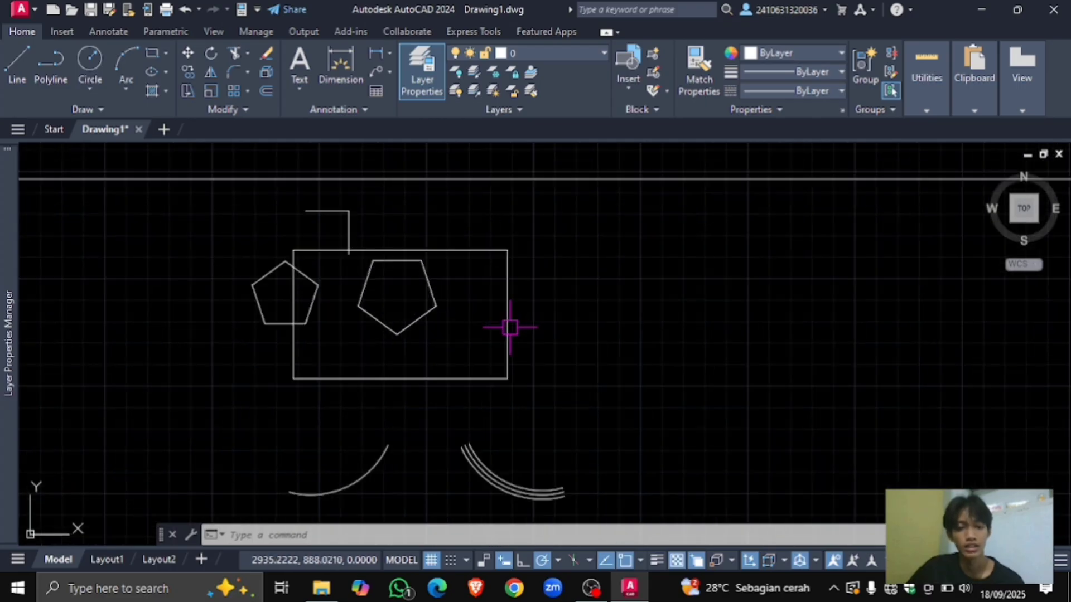
text(ar)
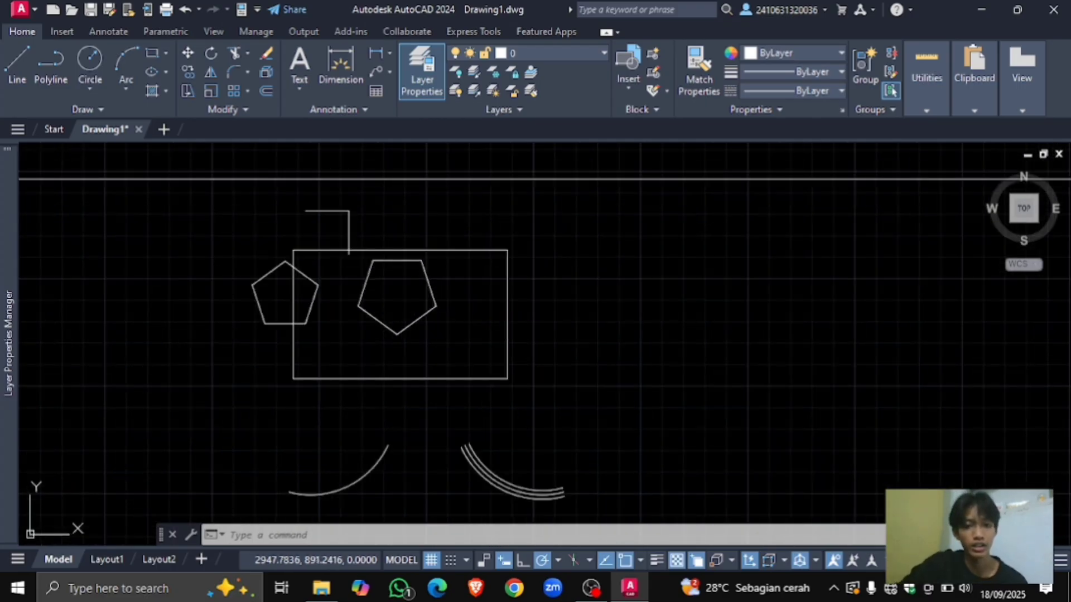
key(Return)
click(509, 308)
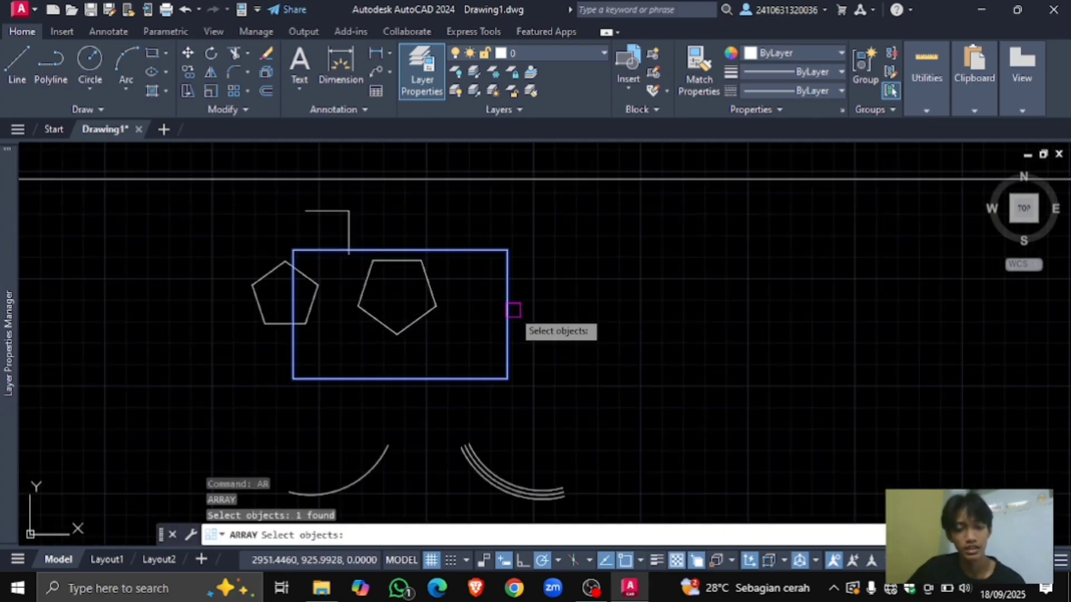
key(Return)
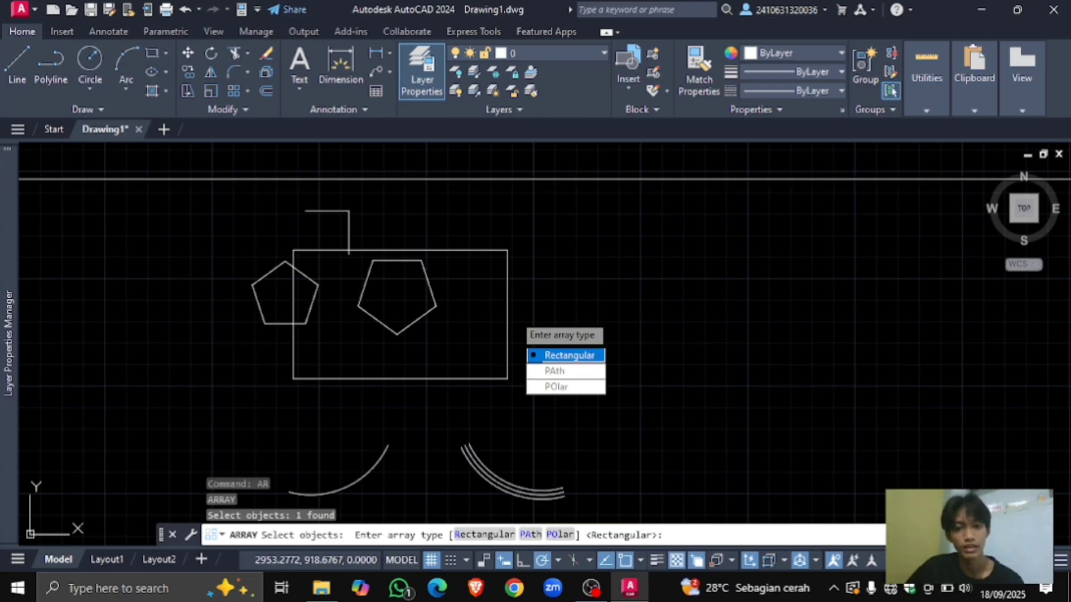
key(Return)
scroll(482, 322, down, 6)
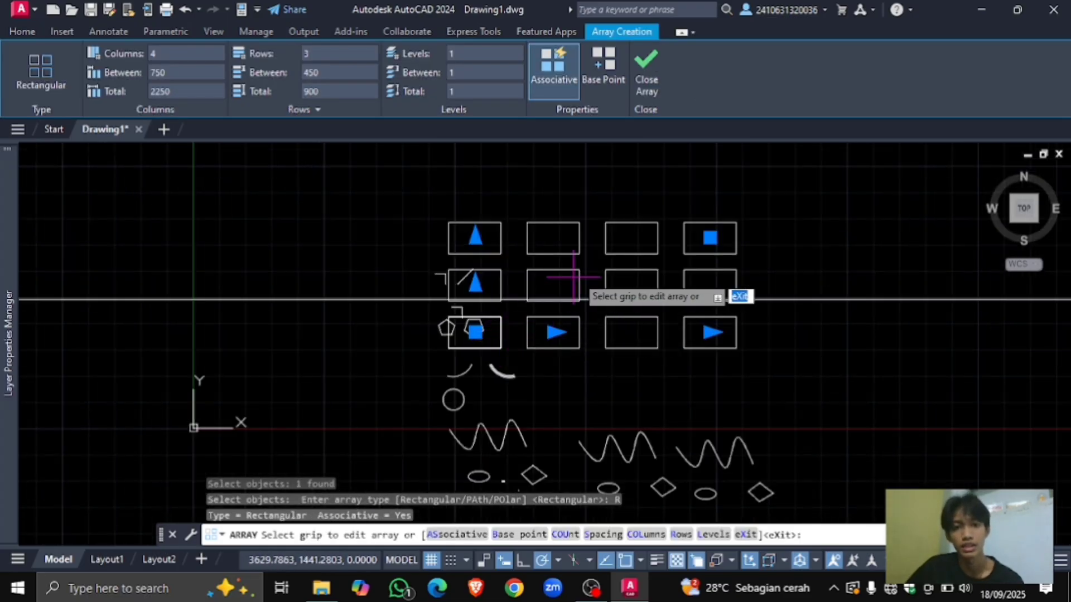
click(577, 277)
key(Return)
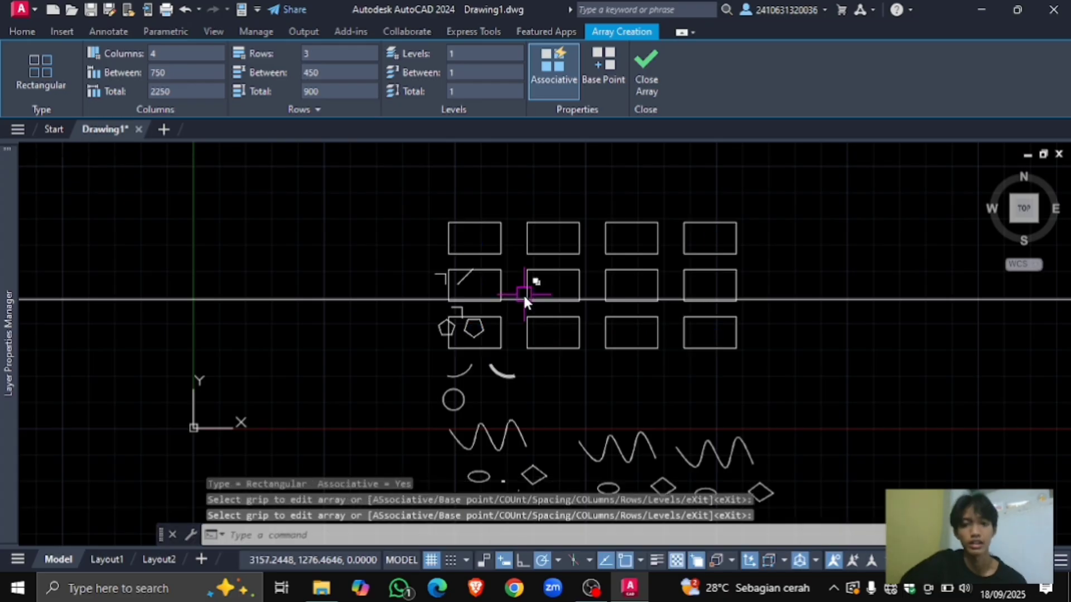
Step: Move the original spline and ellipse beside the text "kotak" diagonally down and right into empty space, about 1020 units at 313°
middle_drag(524, 294, 499, 160)
scroll(507, 371, up, 2)
mouse_move(507, 371)
middle_down()
mouse_move(530, 307)
mouse_move(521, 318)
middle_up()
scroll(530, 308, down, 2)
scroll(519, 340, up, 2)
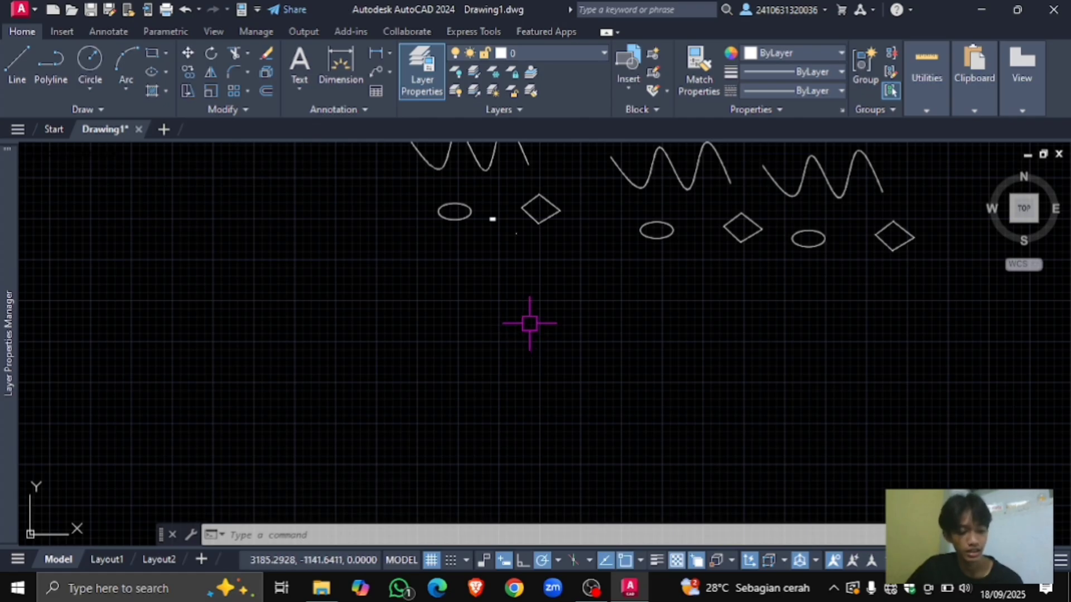
middle_drag(547, 273, 542, 315)
scroll(542, 316, up, 4)
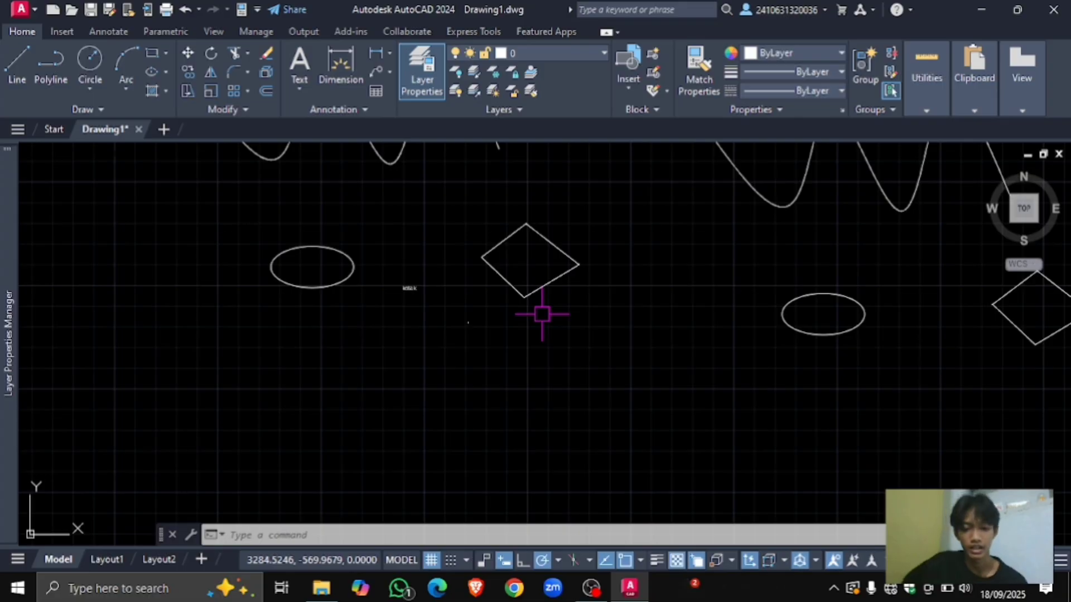
key(Return)
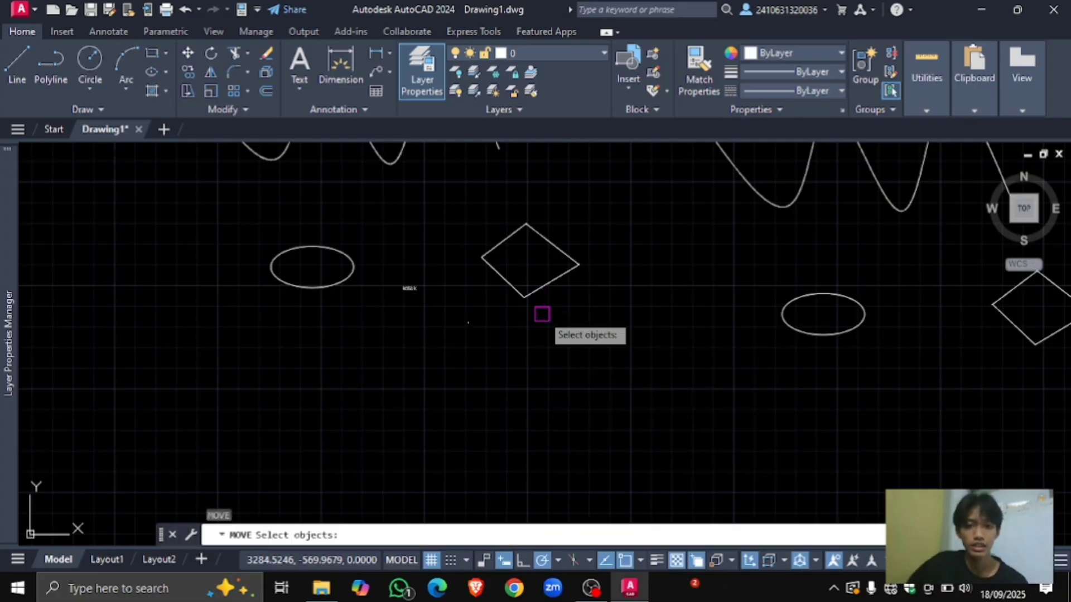
scroll(394, 303, down, 3)
scroll(391, 301, up, 5)
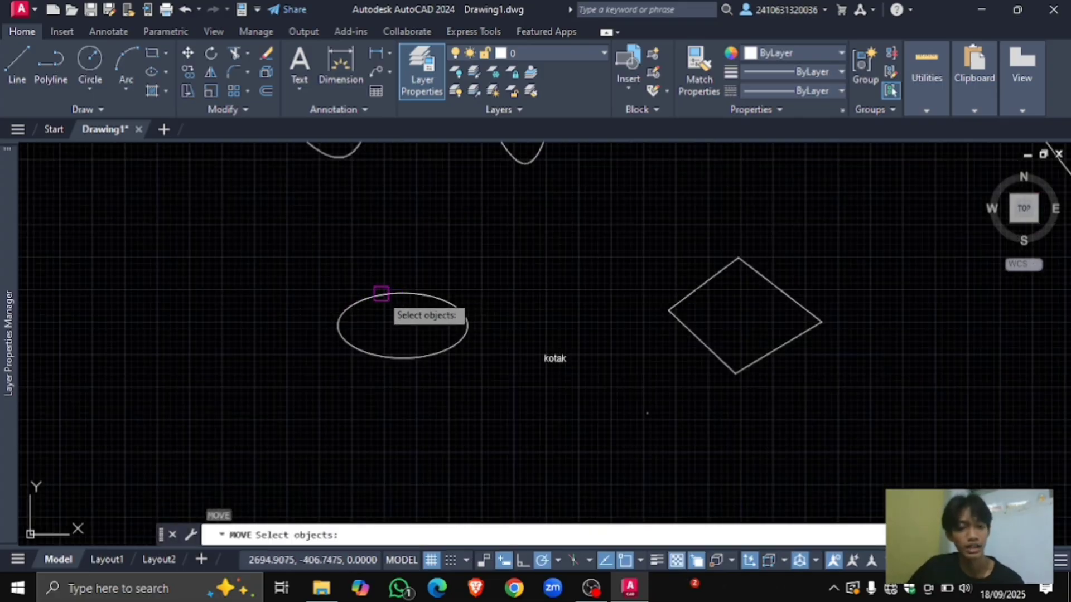
click(382, 294)
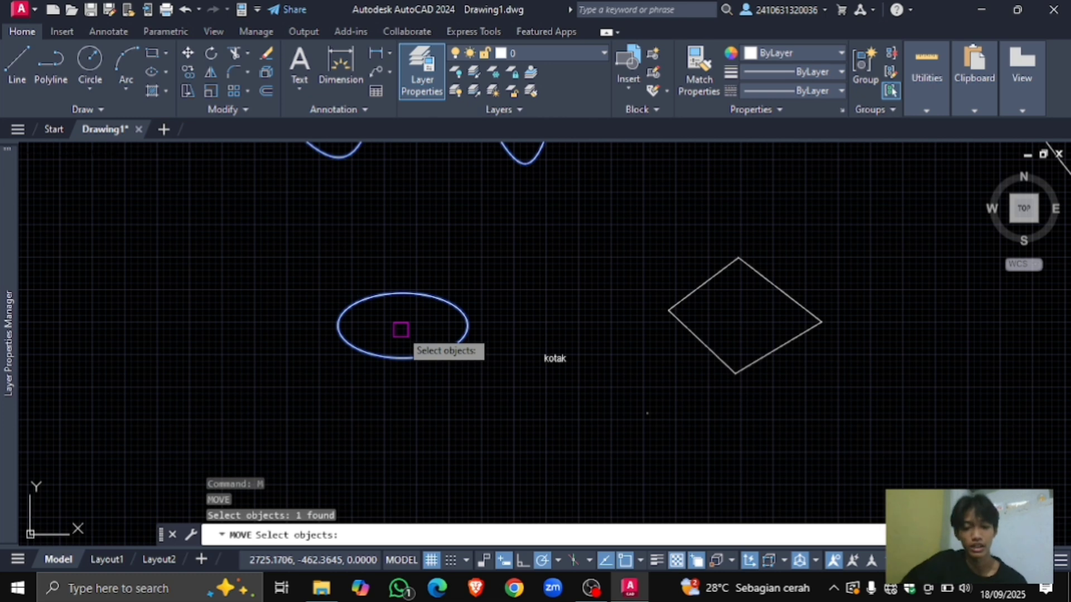
key(Return)
click(531, 258)
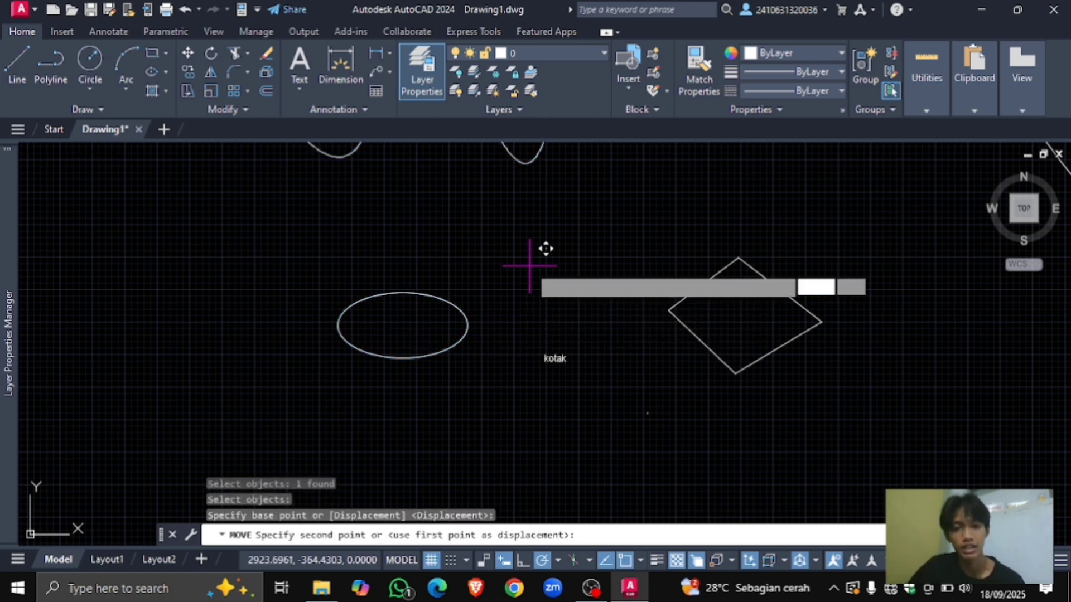
scroll(471, 257, down, 3)
scroll(430, 289, down, 3)
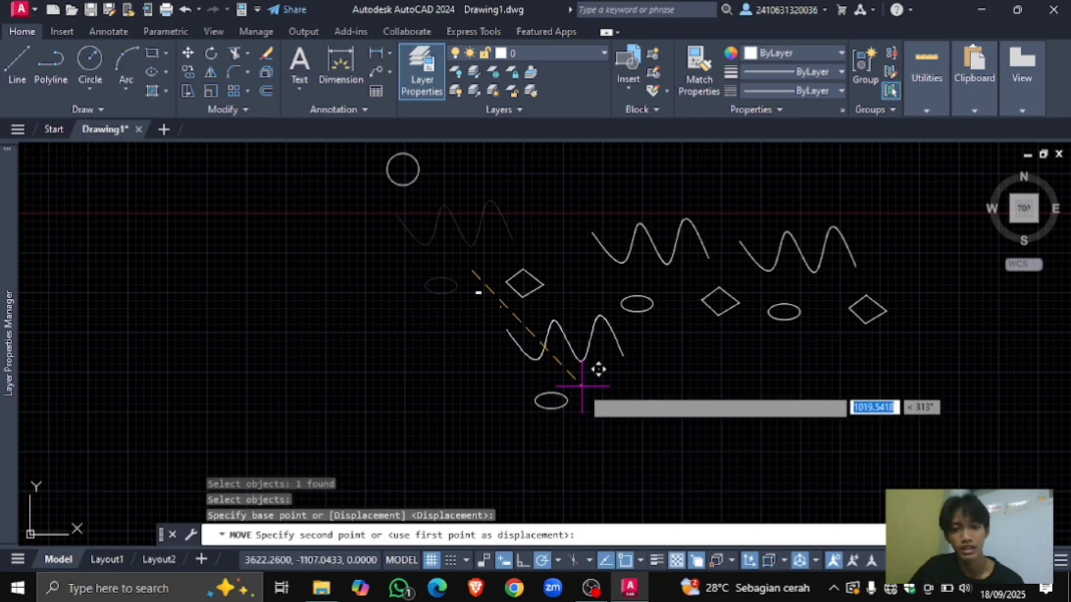
click(581, 387)
Step: Rotate the nearer copy of the spline and ellipse by 45° about that ellipse's center
scroll(519, 342, up, 4)
middle_drag(490, 393, 491, 325)
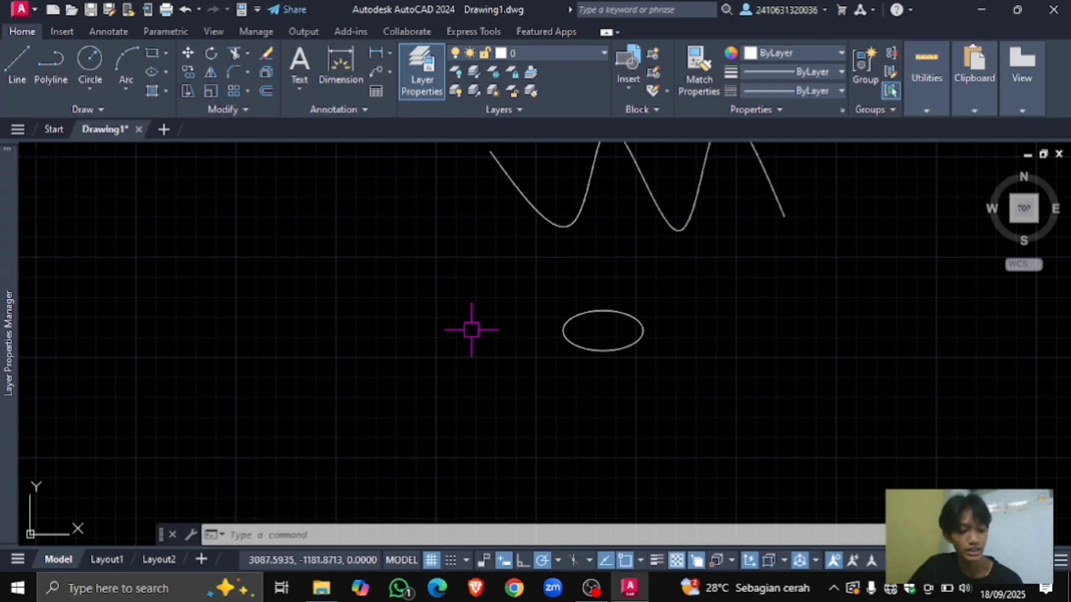
middle_drag(549, 359, 511, 350)
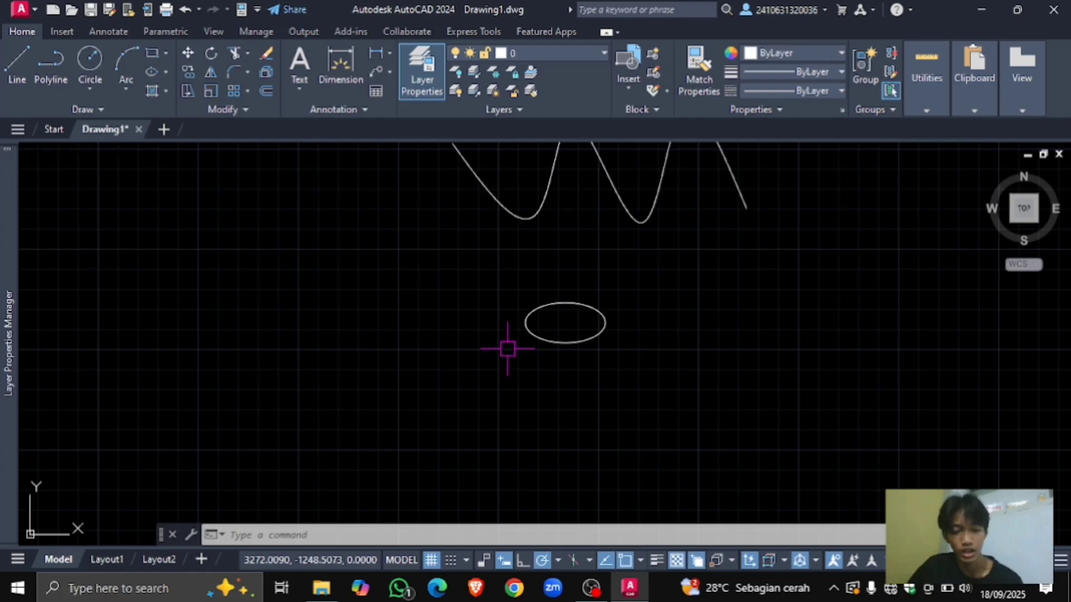
scroll(552, 349, down, 2)
middle_drag(579, 319, 536, 341)
text(ro)
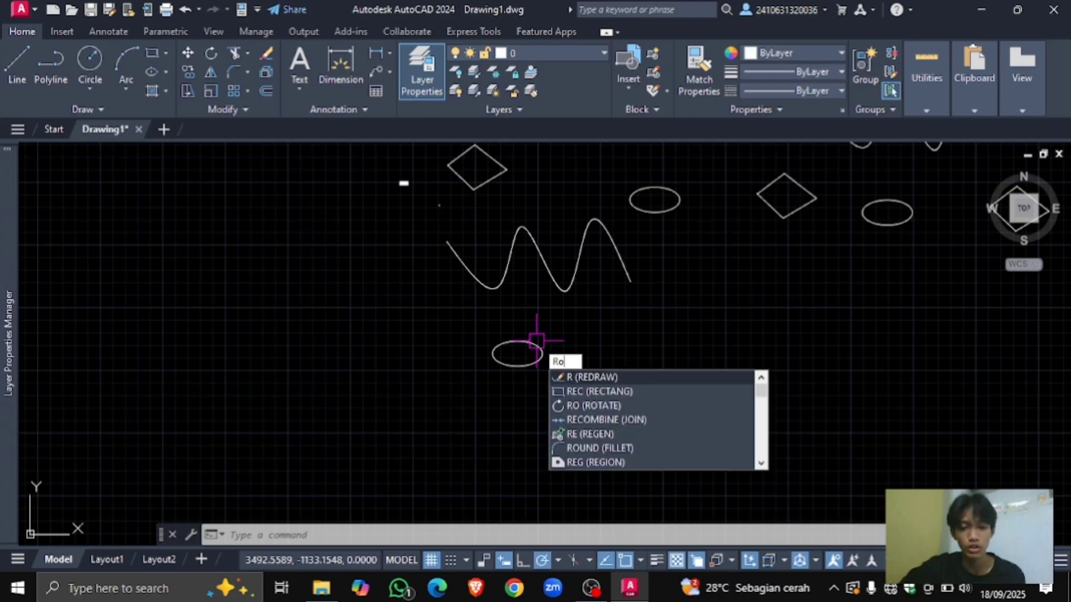
key(Return)
scroll(537, 340, down, 2)
scroll(645, 299, up, 5)
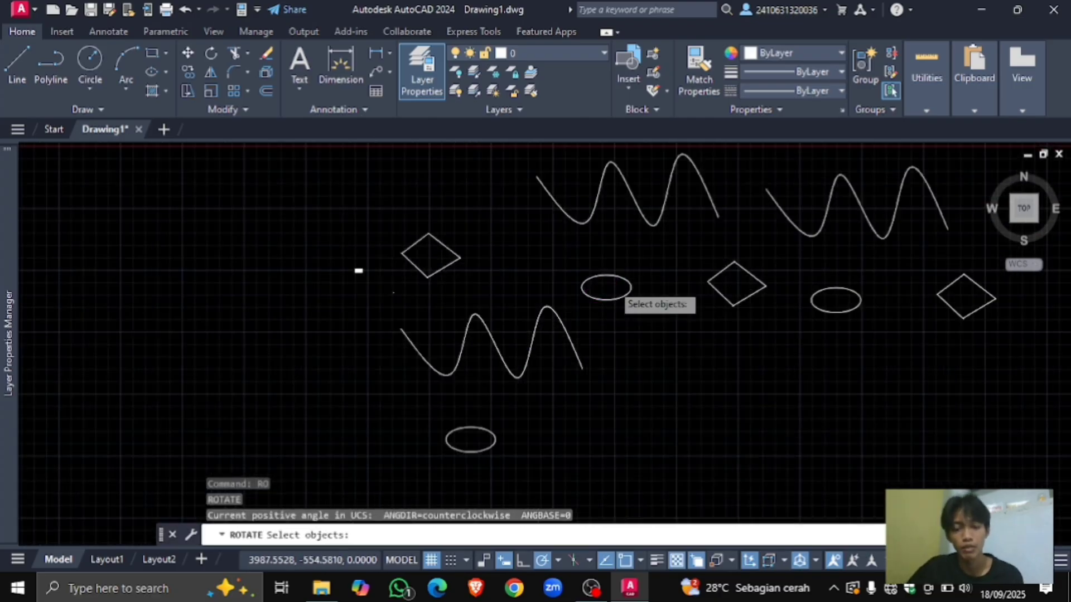
click(617, 269)
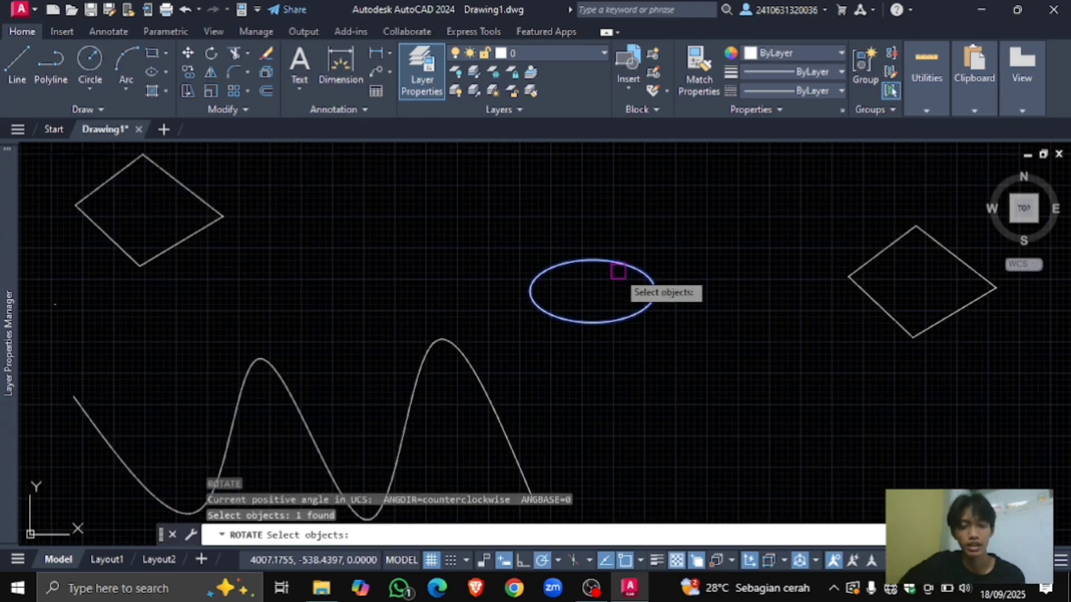
key(Return)
scroll(608, 268, up, 2)
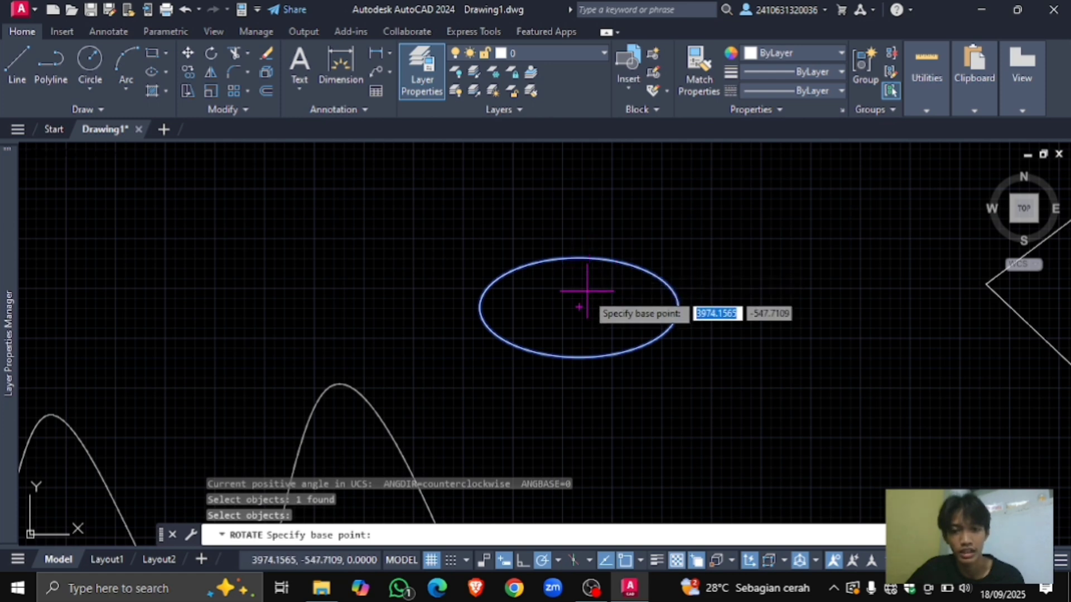
click(580, 307)
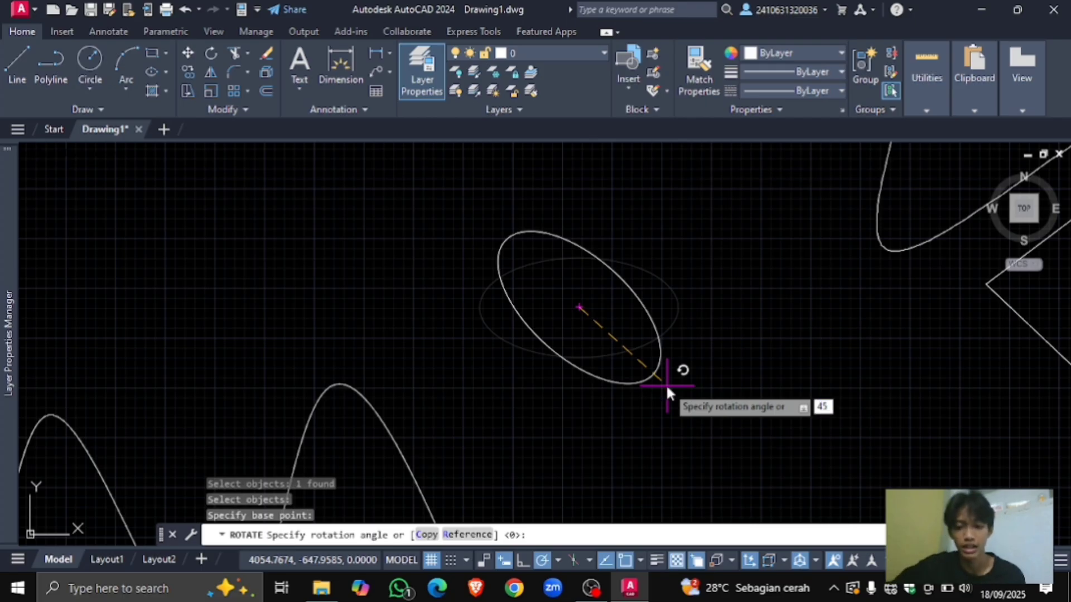
key(Return)
scroll(622, 334, up, 2)
scroll(622, 298, down, 5)
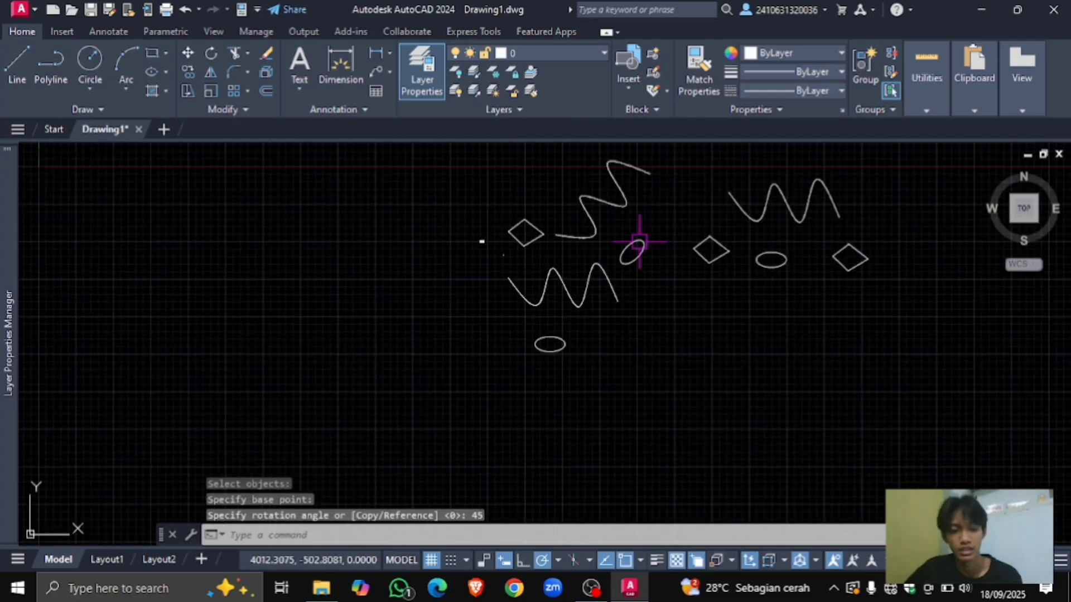
Step: Scale the moved spline and ellipse by a factor of 2 about the ellipse's center
mouse_move(535, 400)
middle_down()
mouse_move(536, 337)
mouse_move(515, 371)
middle_up()
scroll(539, 354, up, 2)
scroll(542, 360, up, 2)
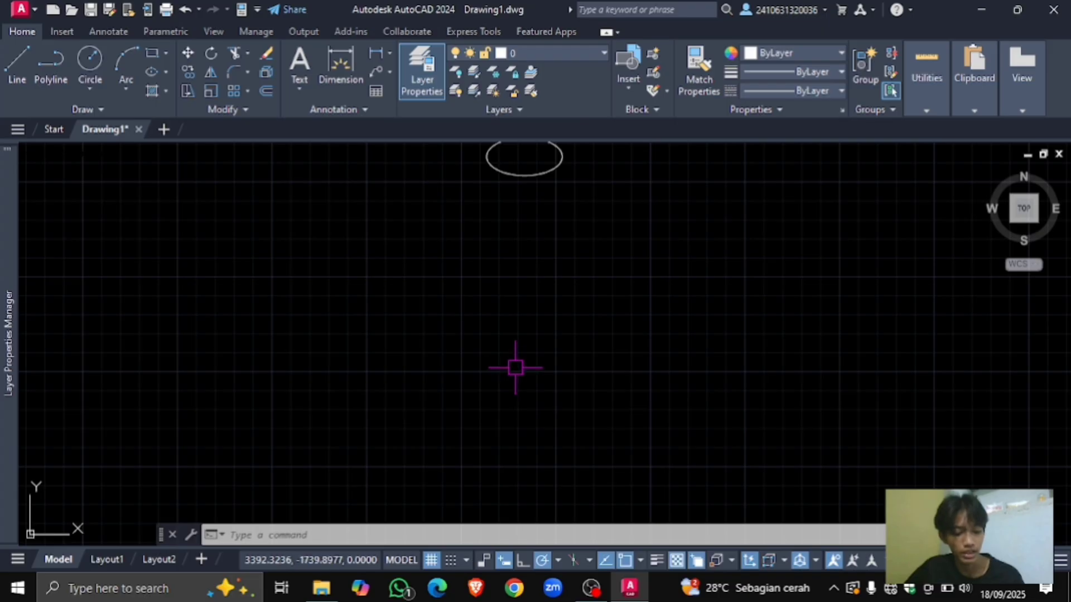
scroll(527, 363, down, 2)
middle_drag(522, 291, 521, 328)
middle_drag(523, 279, 527, 349)
scroll(527, 304, up, 2)
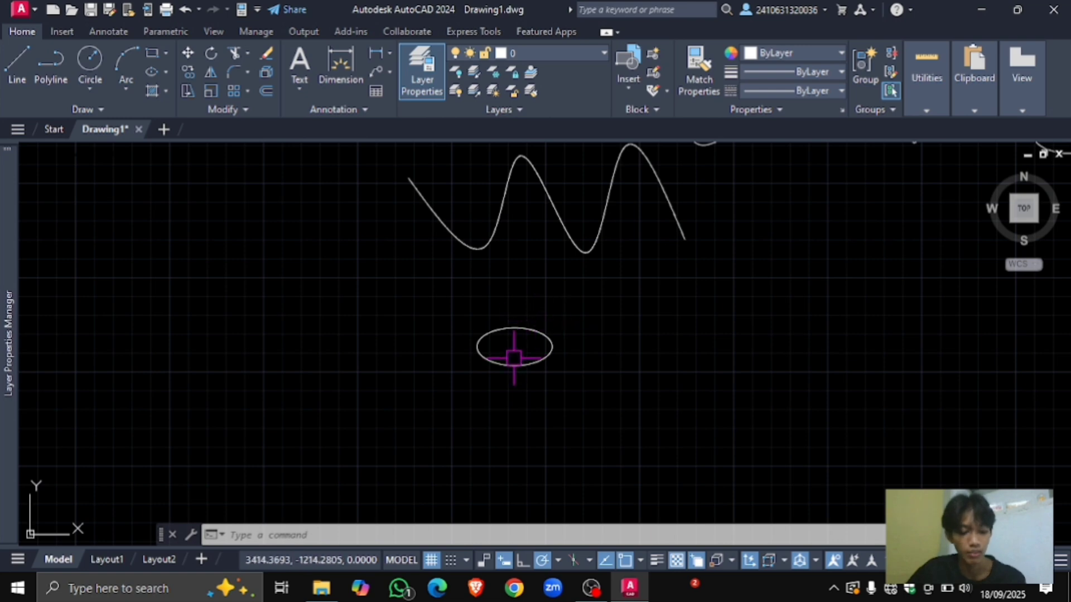
scroll(529, 330, up, 2)
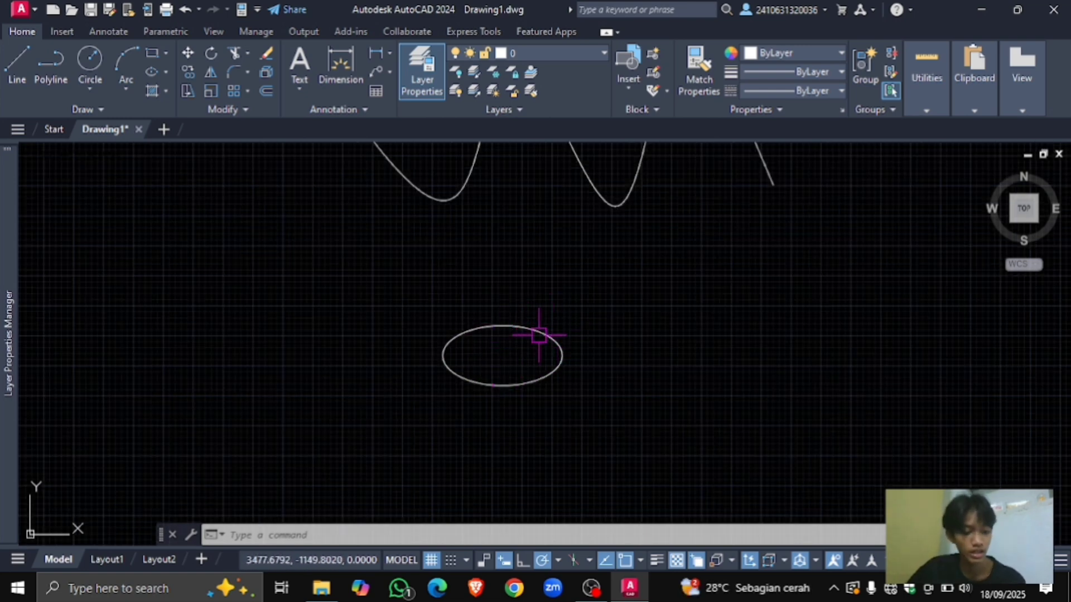
middle_drag(531, 334, 546, 338)
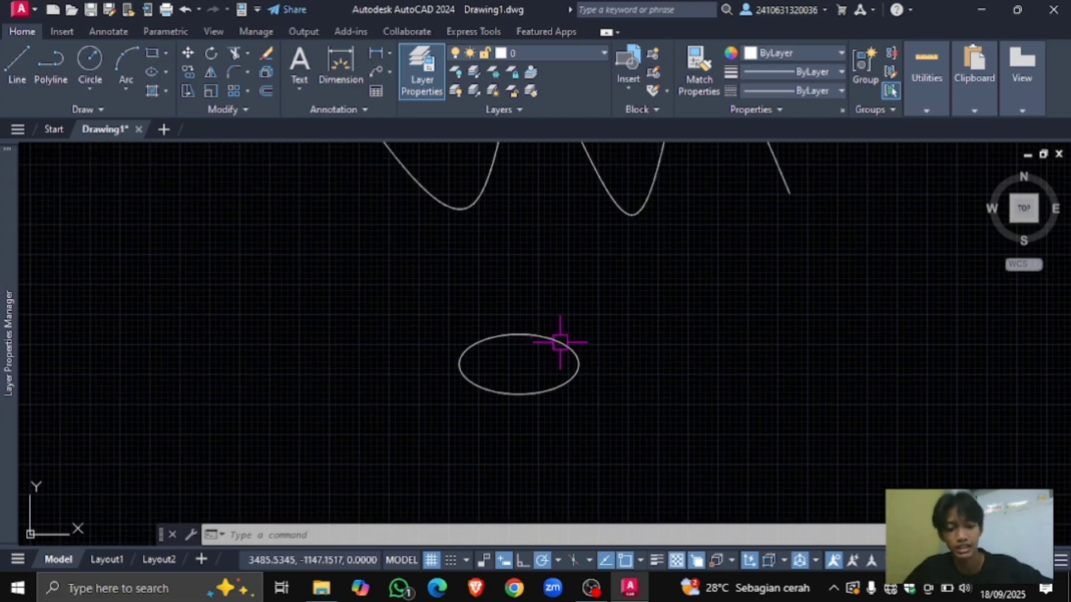
key(Return)
scroll(563, 358, up, 2)
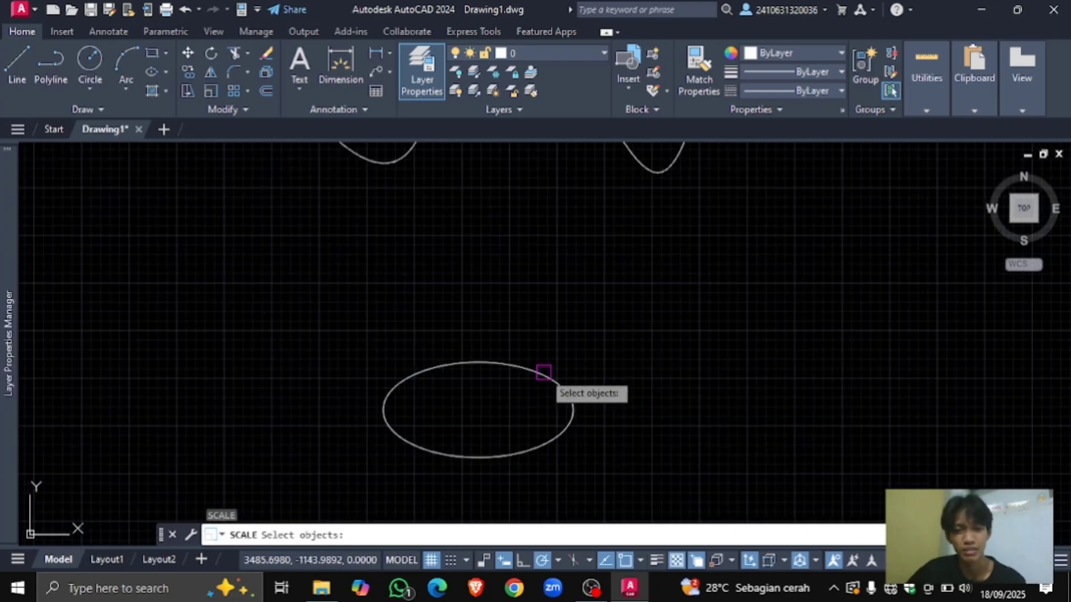
click(544, 375)
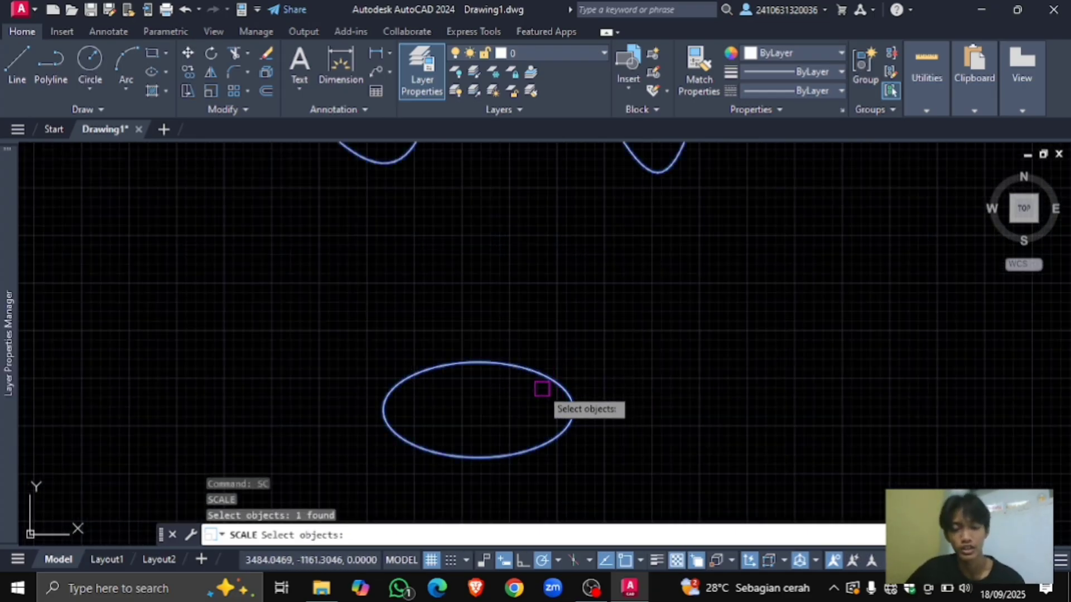
key(Return)
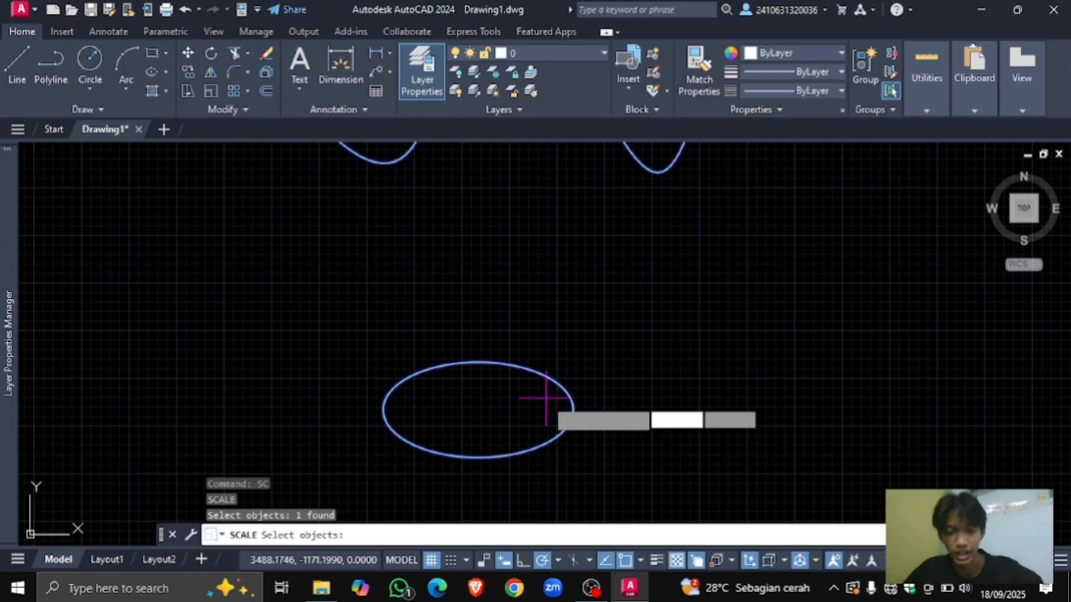
click(480, 410)
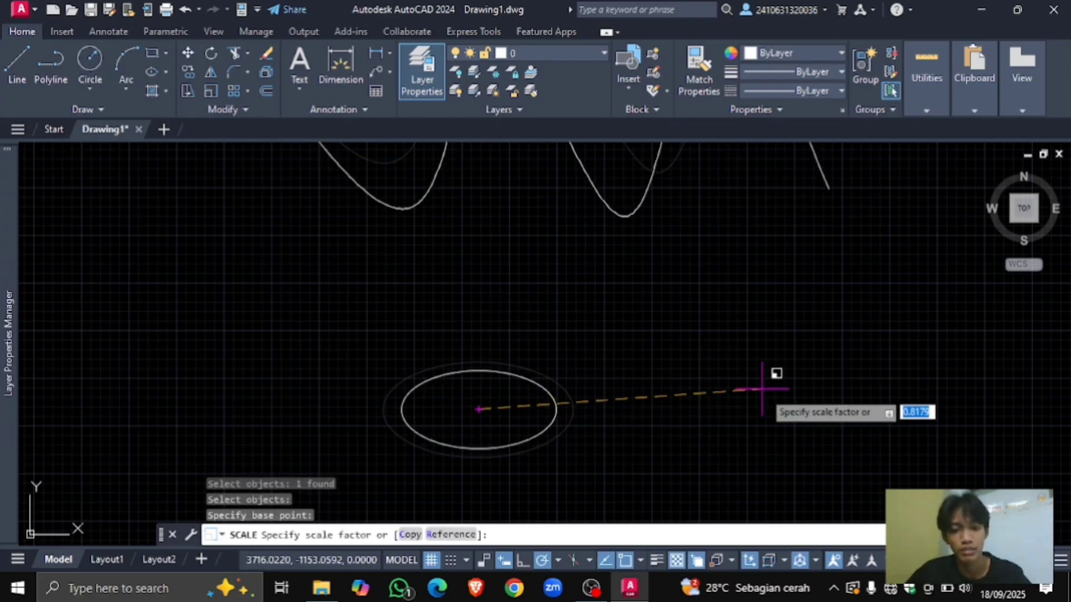
scroll(614, 394, down, 3)
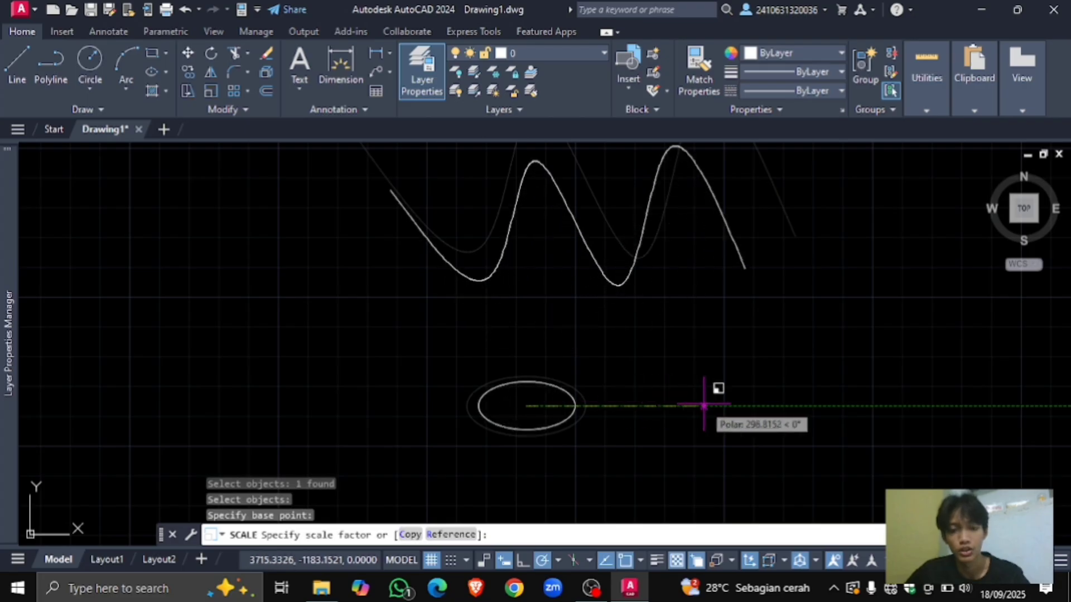
scroll(699, 406, up, 3)
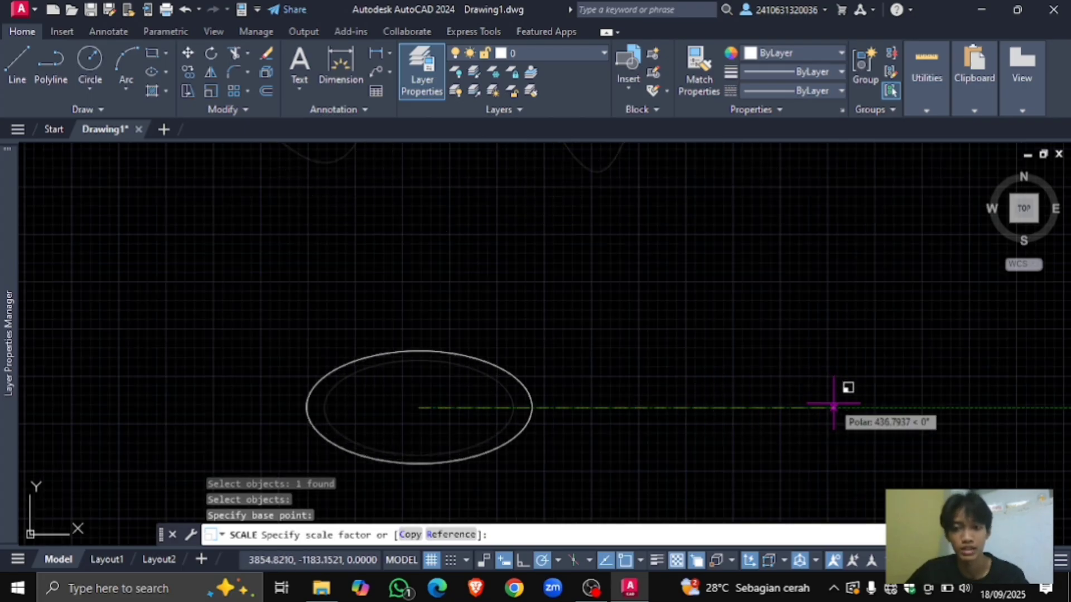
text(2)
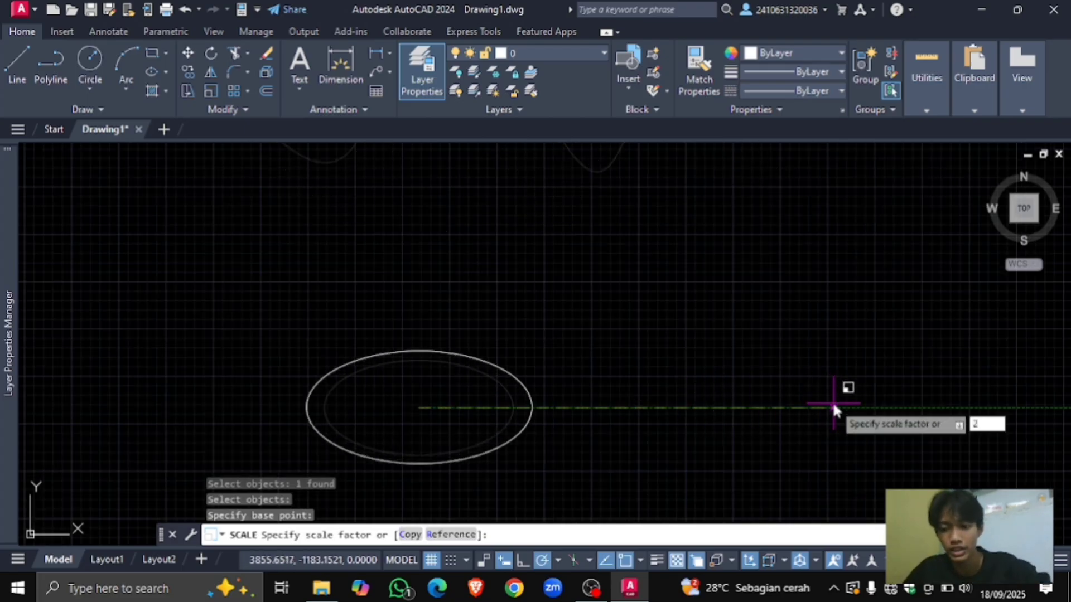
key(Return)
scroll(610, 363, down, 6)
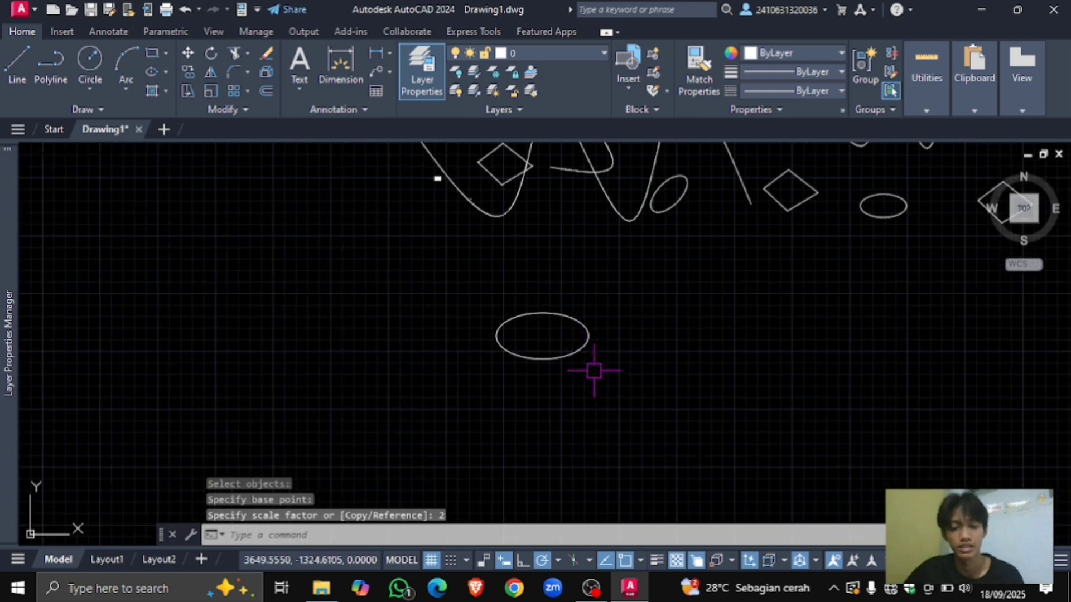
Step: Draw a single vertical line in the empty space to the right of the scaled ellipse
middle_drag(594, 371, 598, 326)
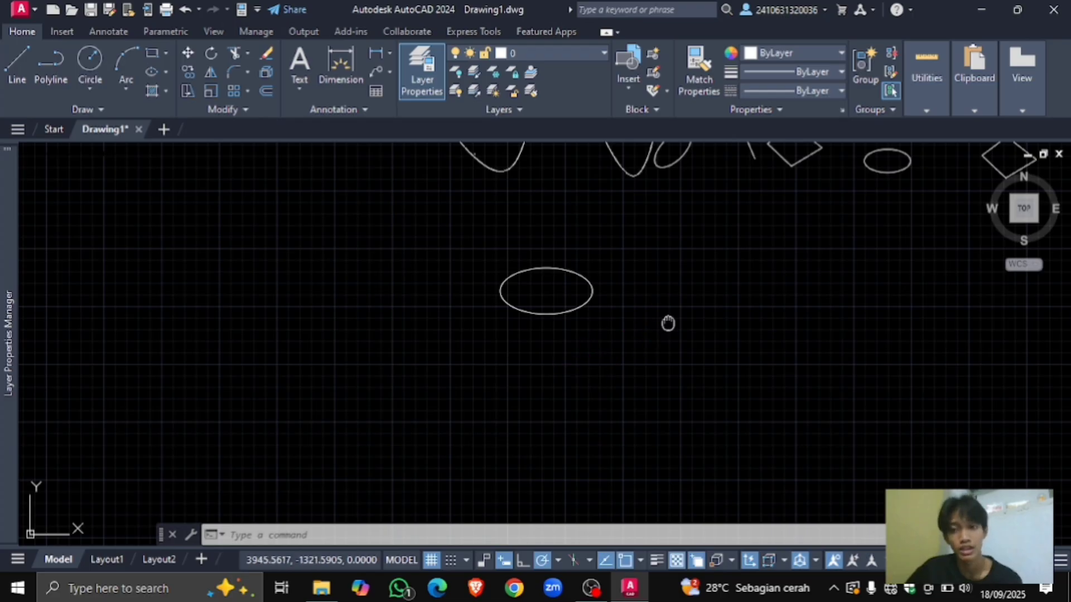
middle_drag(668, 324, 564, 316)
scroll(625, 329, up, 2)
key(Return)
middle_drag(647, 308, 552, 351)
click(564, 303)
click(565, 379)
key(Return)
Step: Draw a horizontal line that crosses the upper part of the vertical line
scroll(567, 332, up, 3)
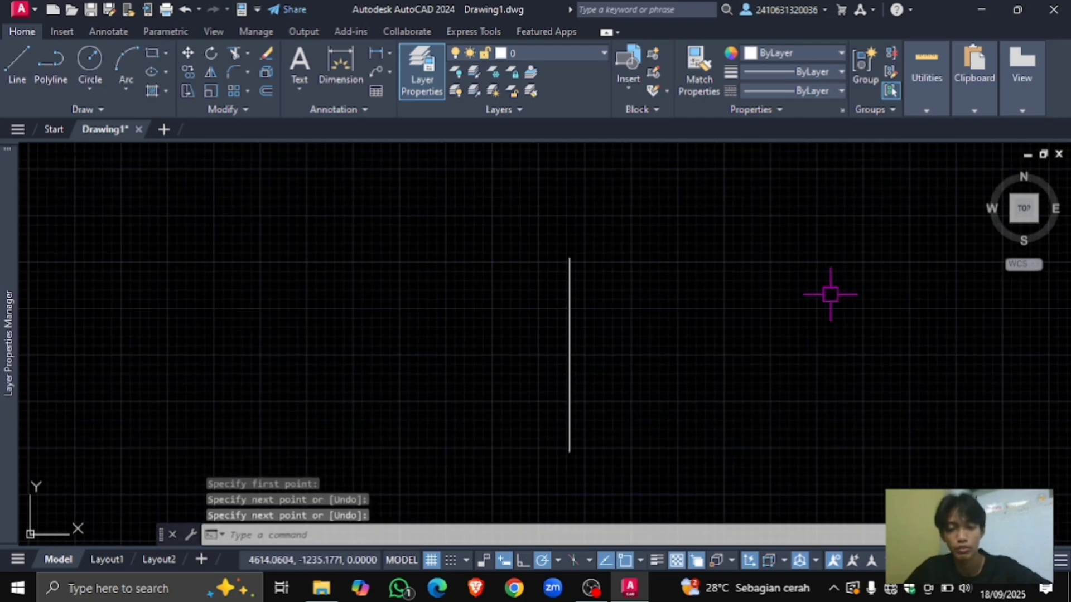
key(Return)
click(427, 301)
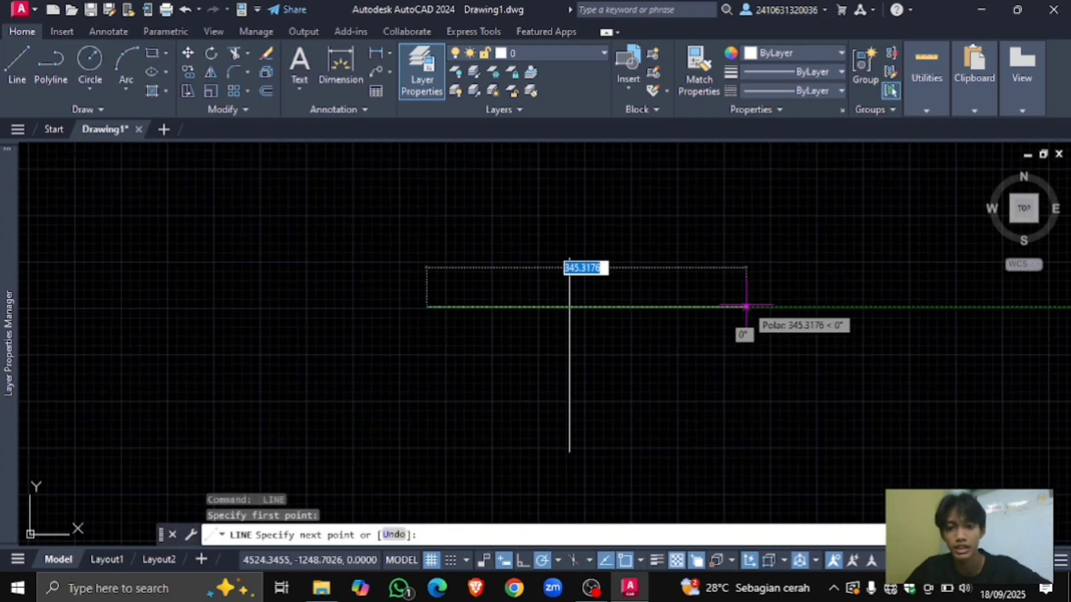
Step: Finish the horizontal line across the vertical one and trim the segments above and to the left of their intersection
click(713, 307)
key(Return)
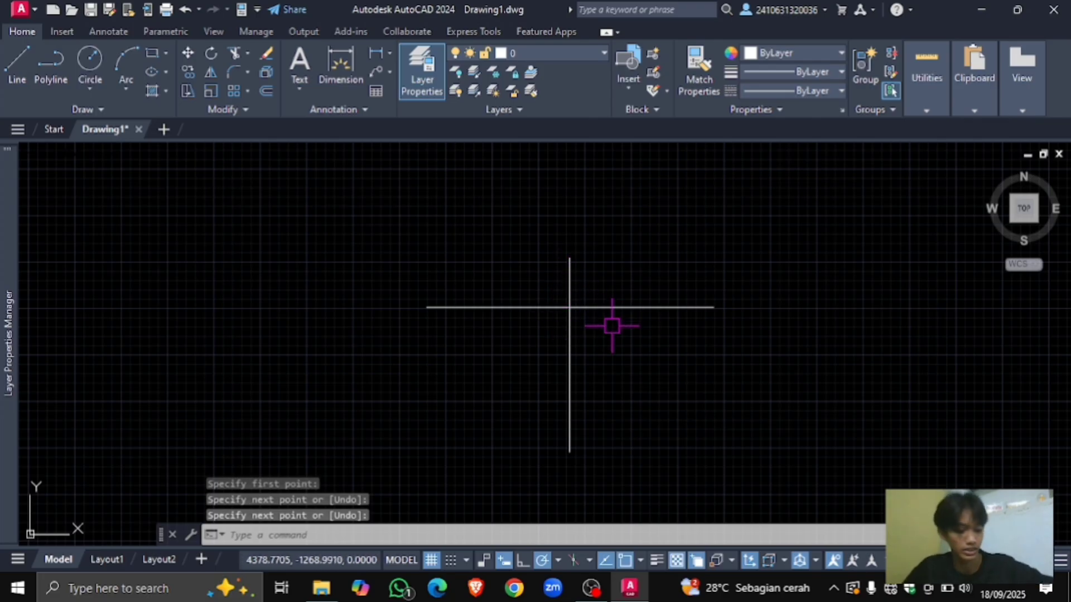
text(TR)
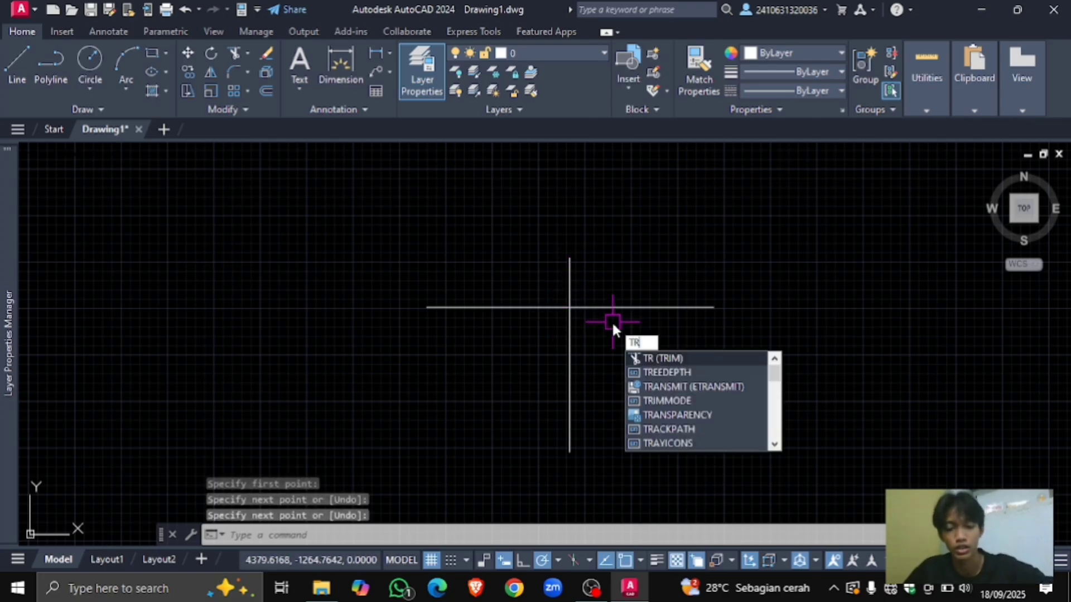
key(Return)
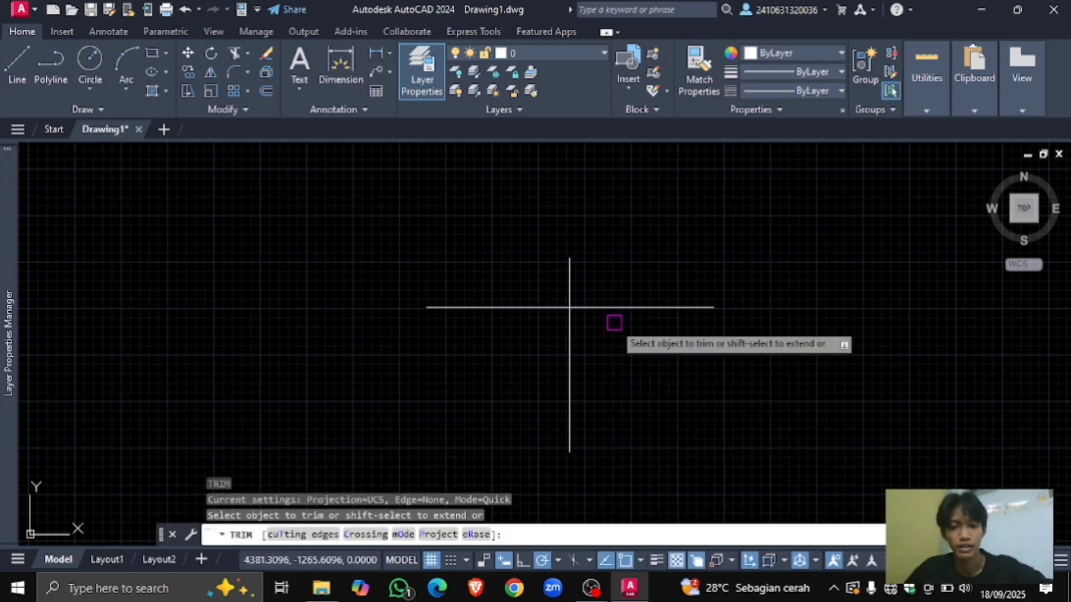
click(686, 316)
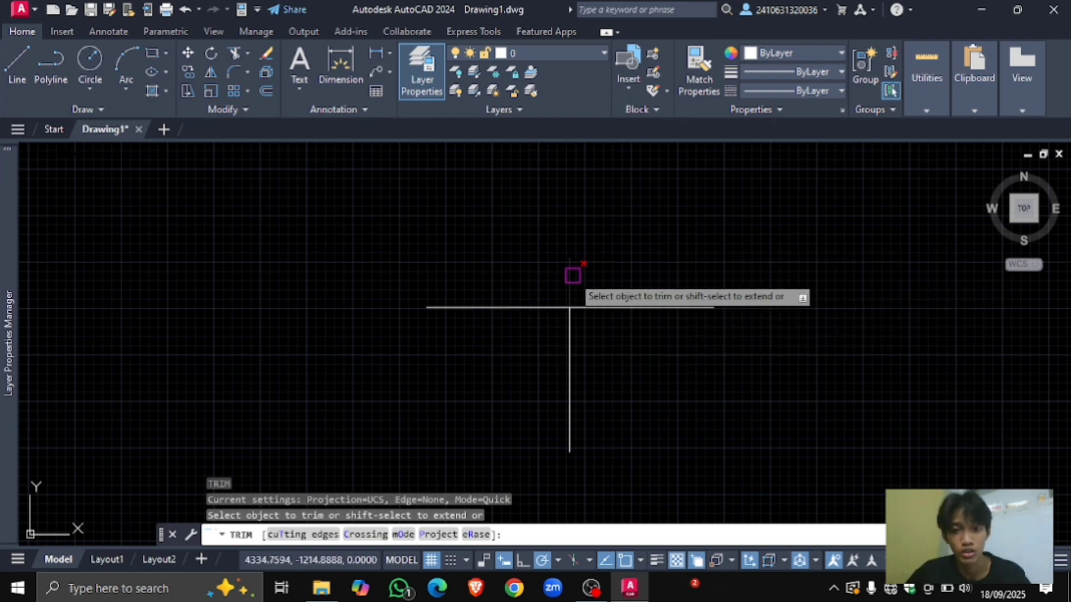
click(605, 256)
click(497, 330)
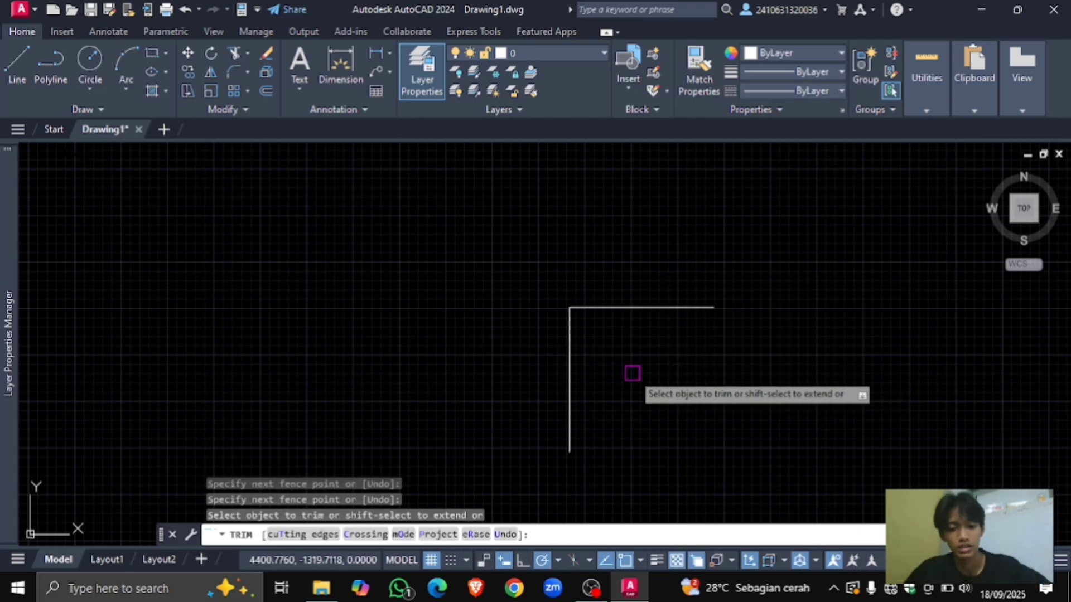
key(Return)
Step: Join the horizontal and vertical lines into a single polyline, and select it to check the result
middle_drag(612, 375, 630, 334)
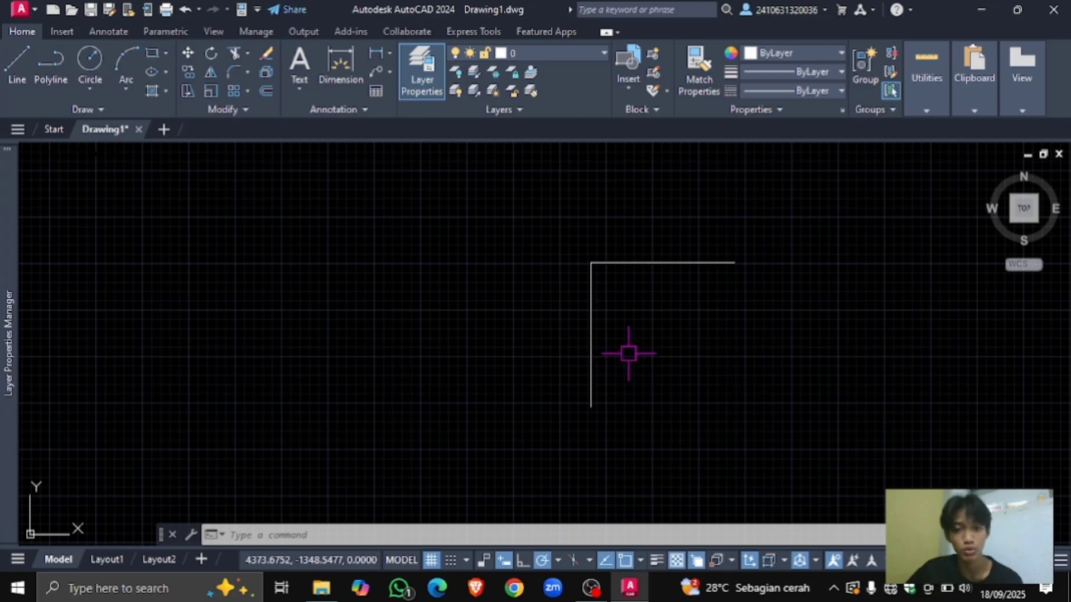
middle_drag(628, 353, 592, 352)
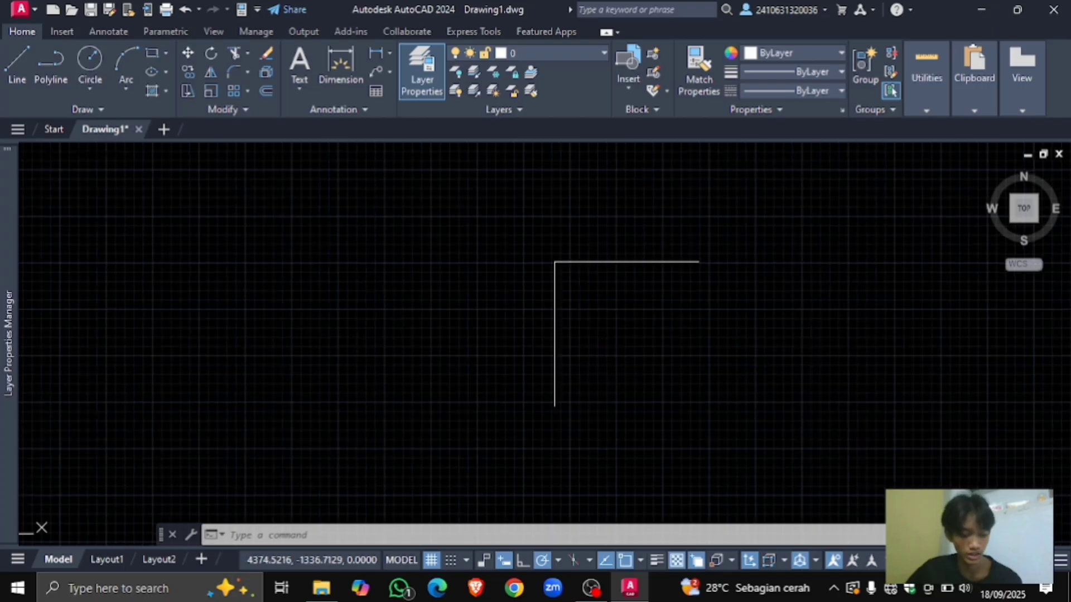
click(605, 263)
click(556, 312)
key(Escape)
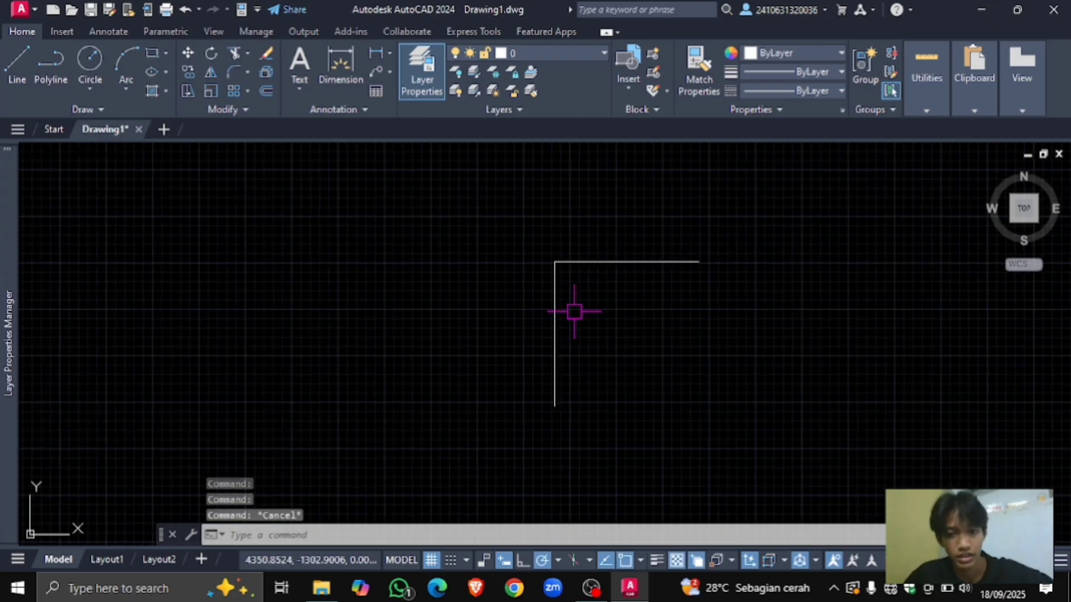
middle_drag(592, 272, 574, 302)
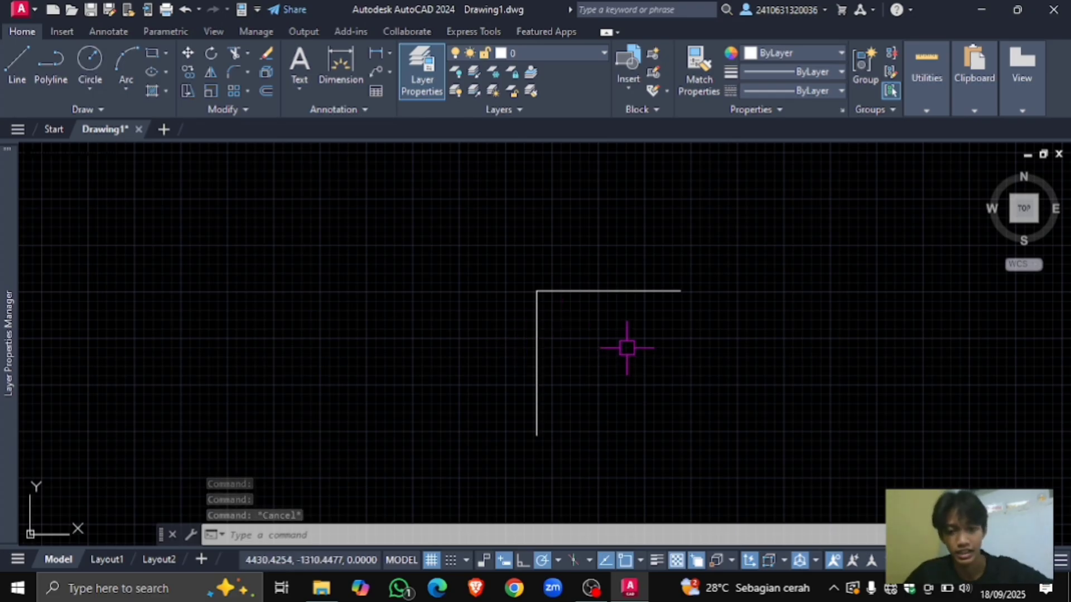
text(j)
key(Return)
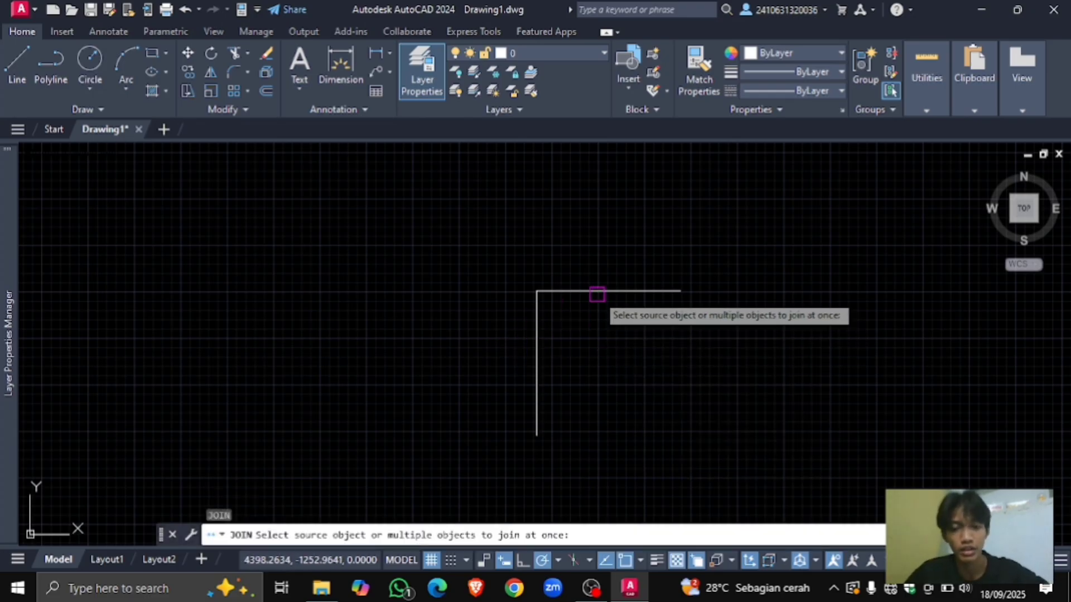
click(596, 291)
click(537, 350)
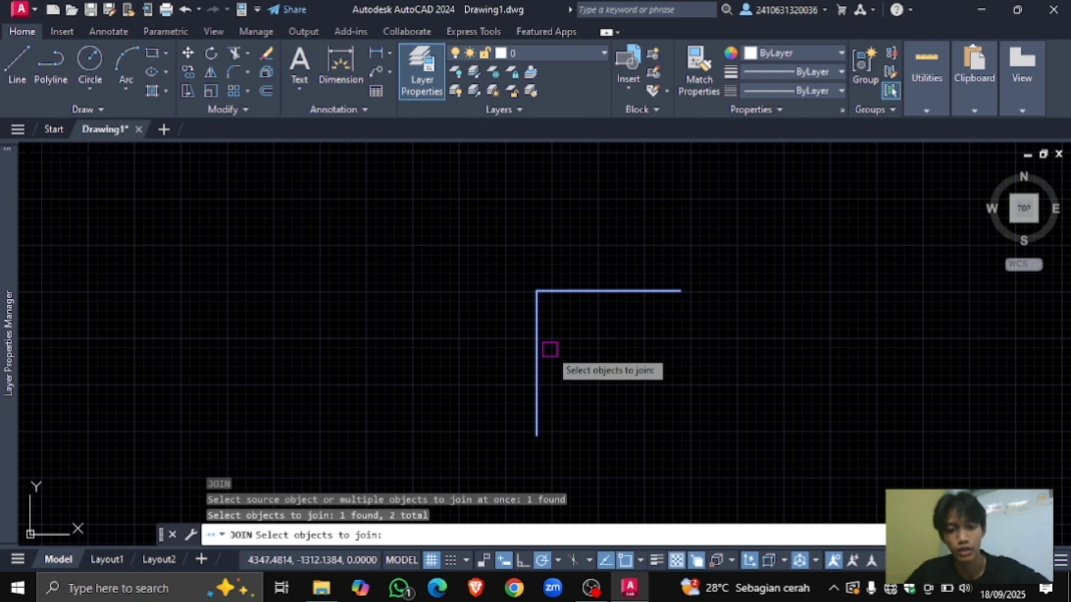
key(Return)
click(537, 330)
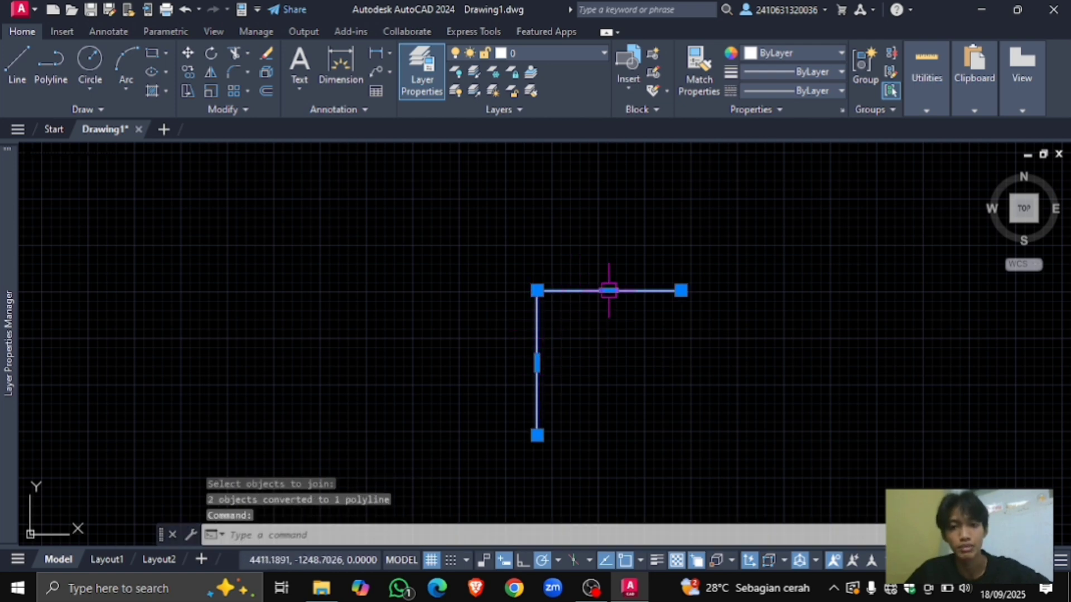
key(Escape)
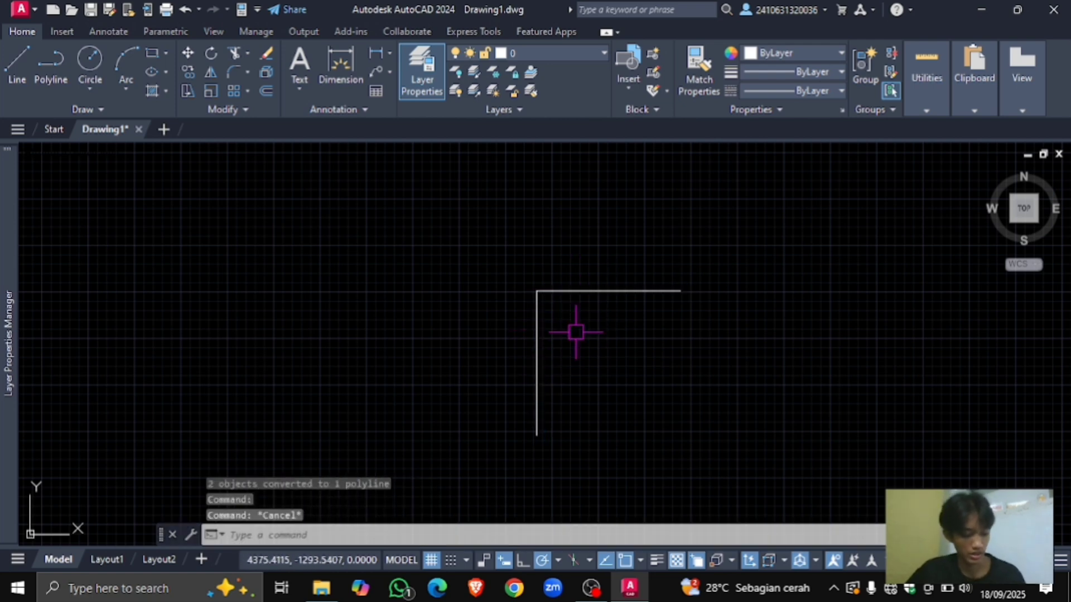
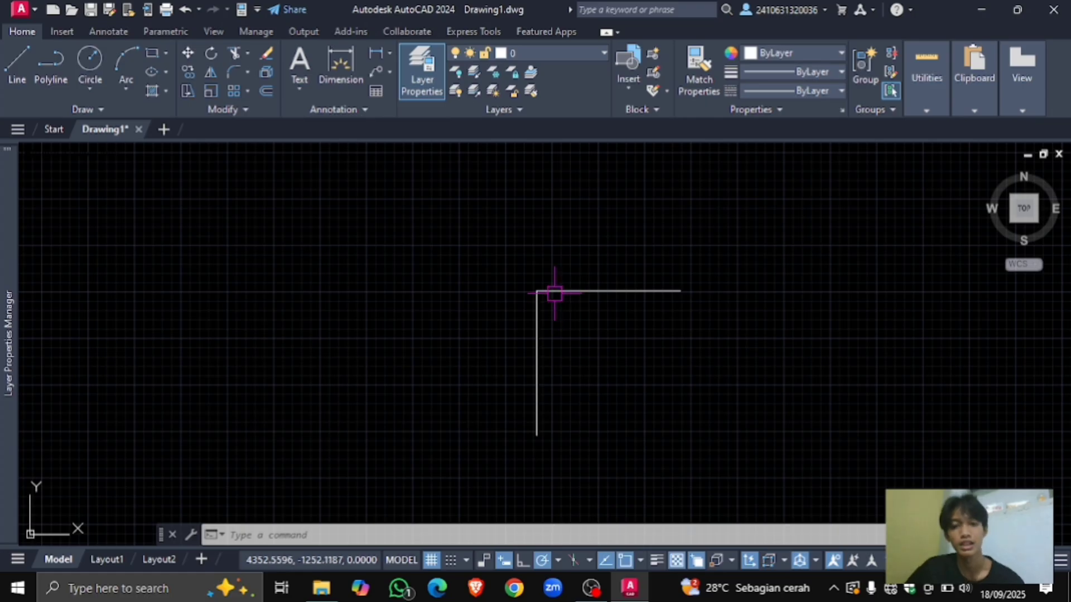
Step: Draw a diagonal line across the polyline's corner, crossing both its vertical and horizontal segments
middle_drag(564, 289, 583, 302)
text(l)
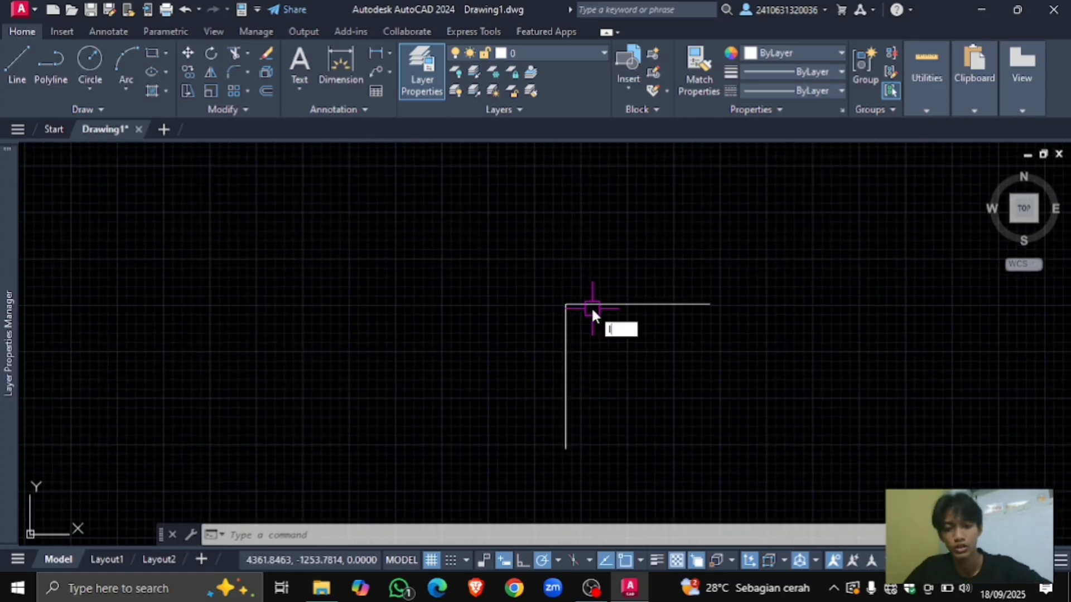
key(Return)
click(546, 354)
click(621, 280)
scroll(596, 289, up, 2)
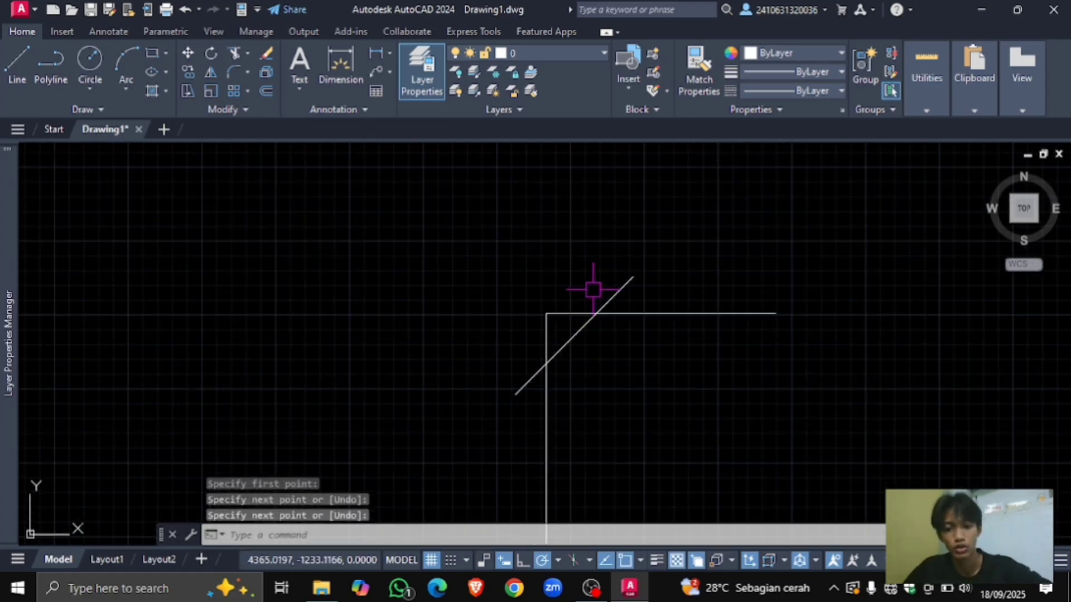
key(Return)
Step: Trim away the polyline's corner beyond the diagonal line and delete the diagonal line
text(tr)
key(Return)
click(546, 323)
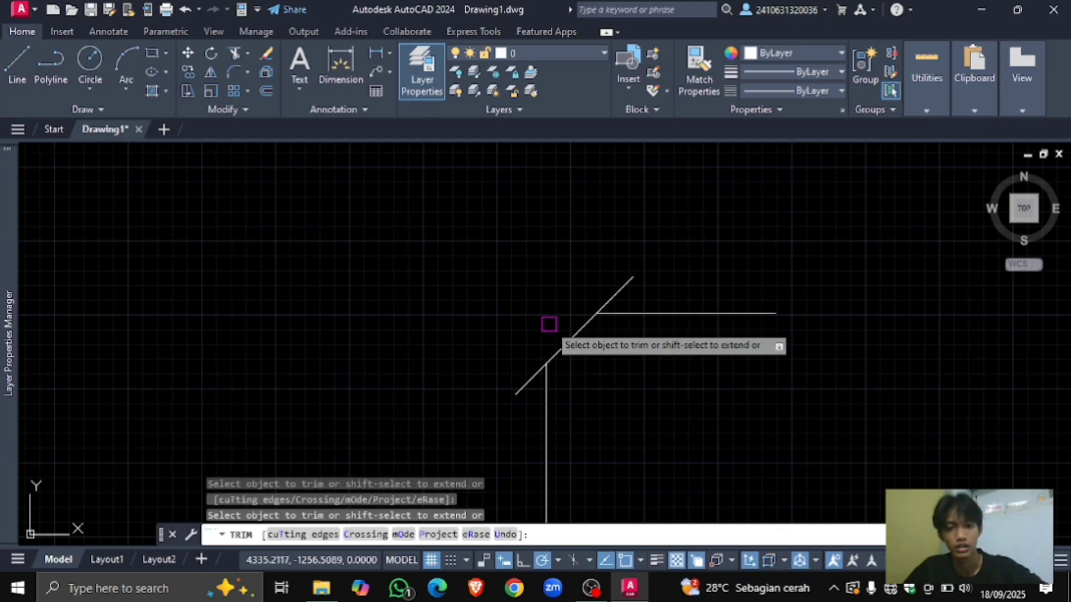
key(Return)
click(574, 335)
key(Delete)
Step: Close the gap between the horizontal and vertical segments with a zero-radius Fillet that forms a sharp corner
middle_drag(607, 328, 593, 306)
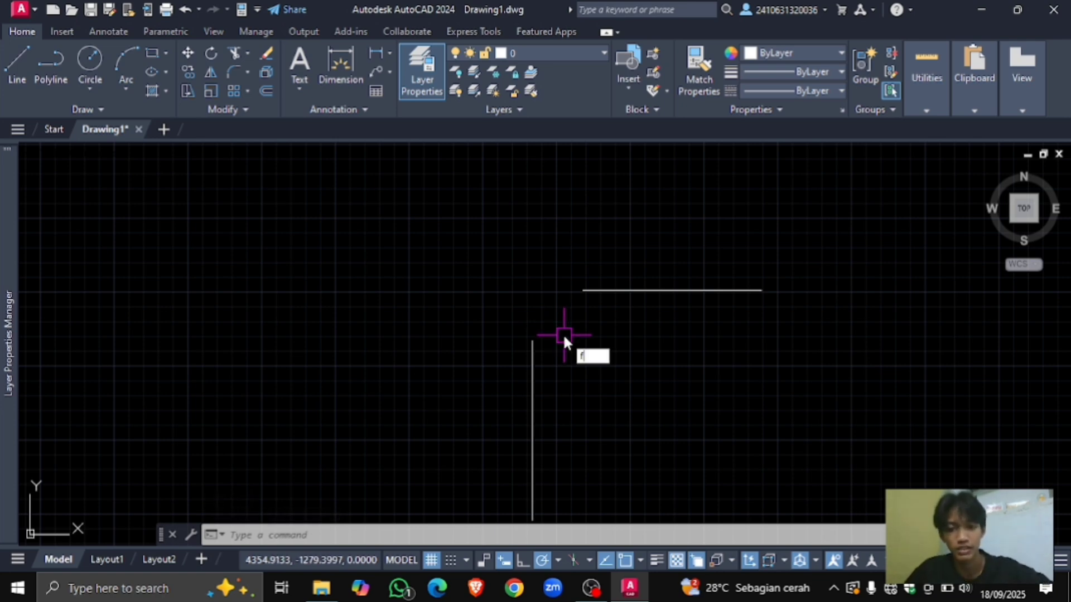
key(Return)
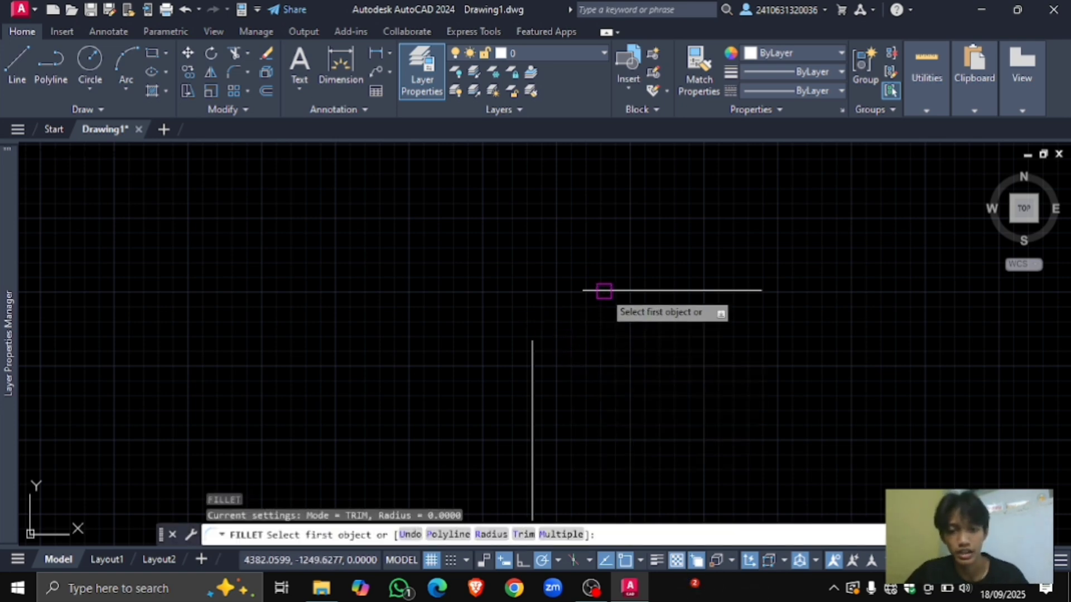
click(604, 291)
click(532, 354)
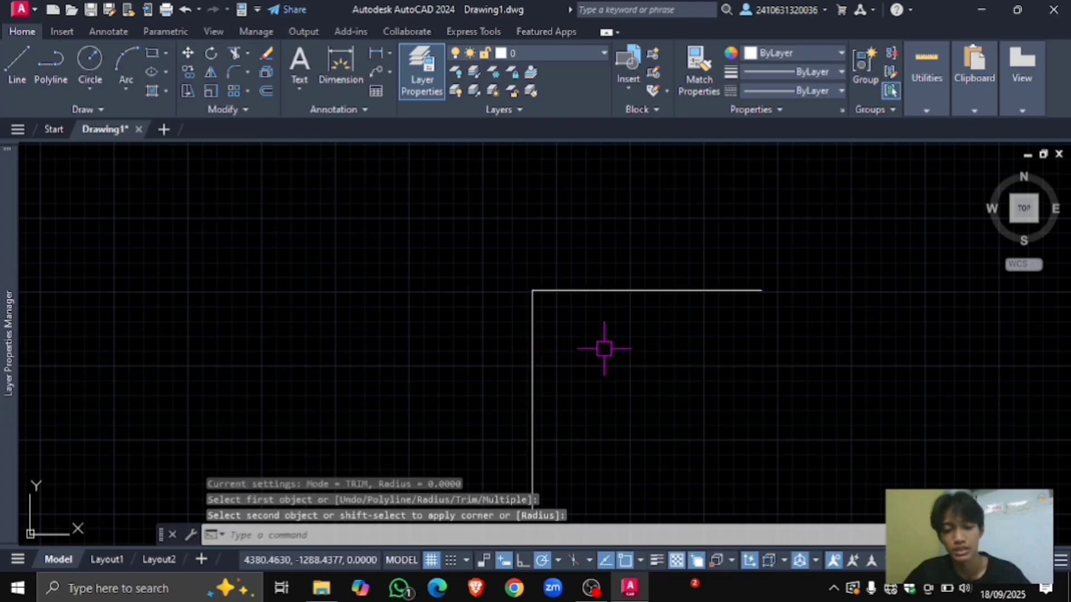
key(Return)
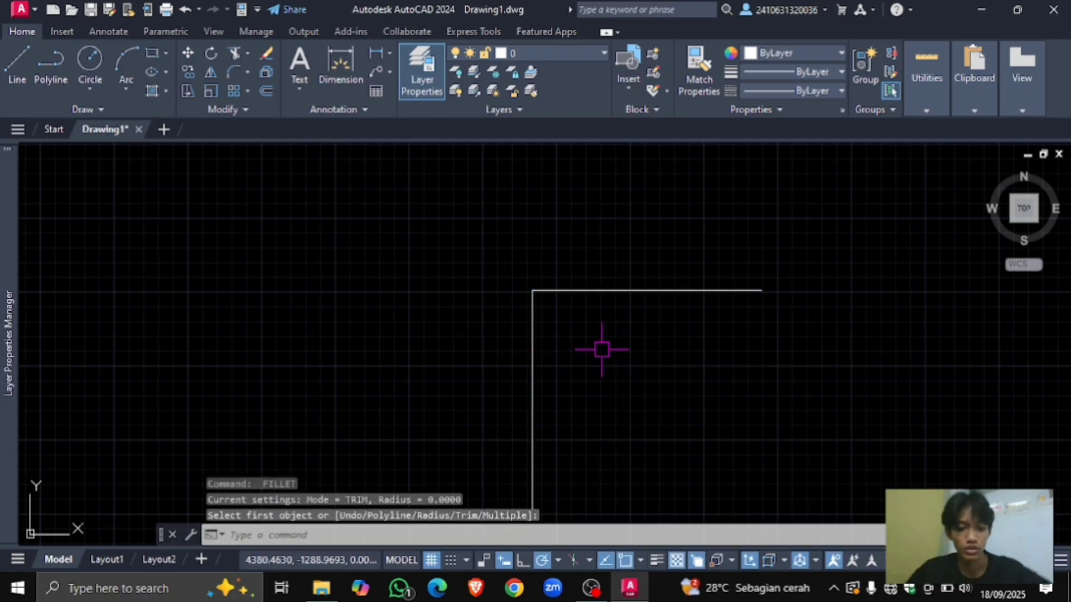
middle_drag(602, 372, 590, 343)
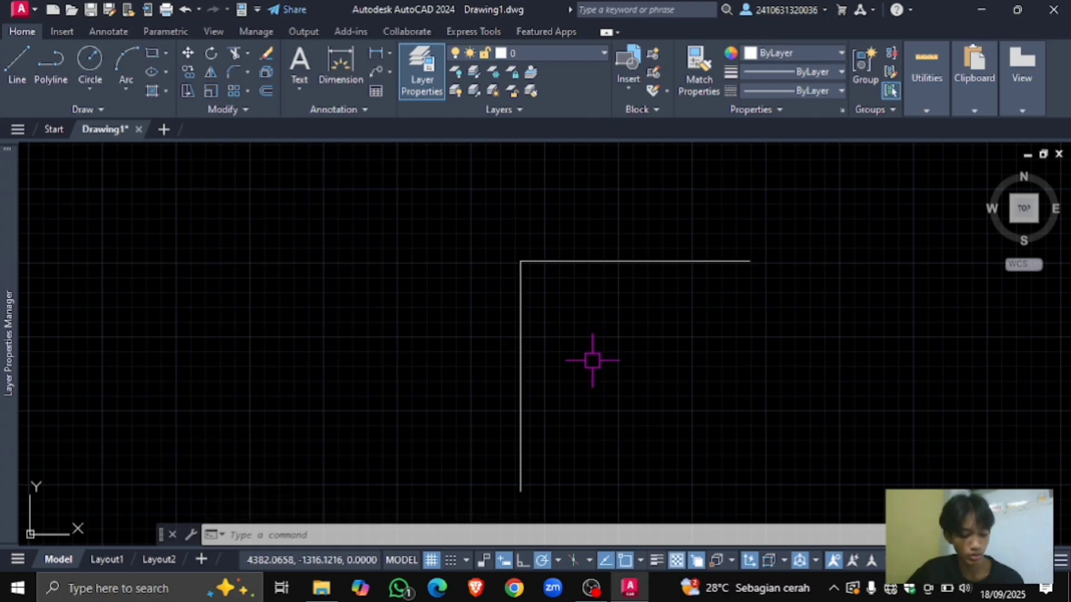
Step: Draw a horizontal multiline at scale 20.00 in the empty area to the upper right of the corner shape
scroll(555, 323, down, 4)
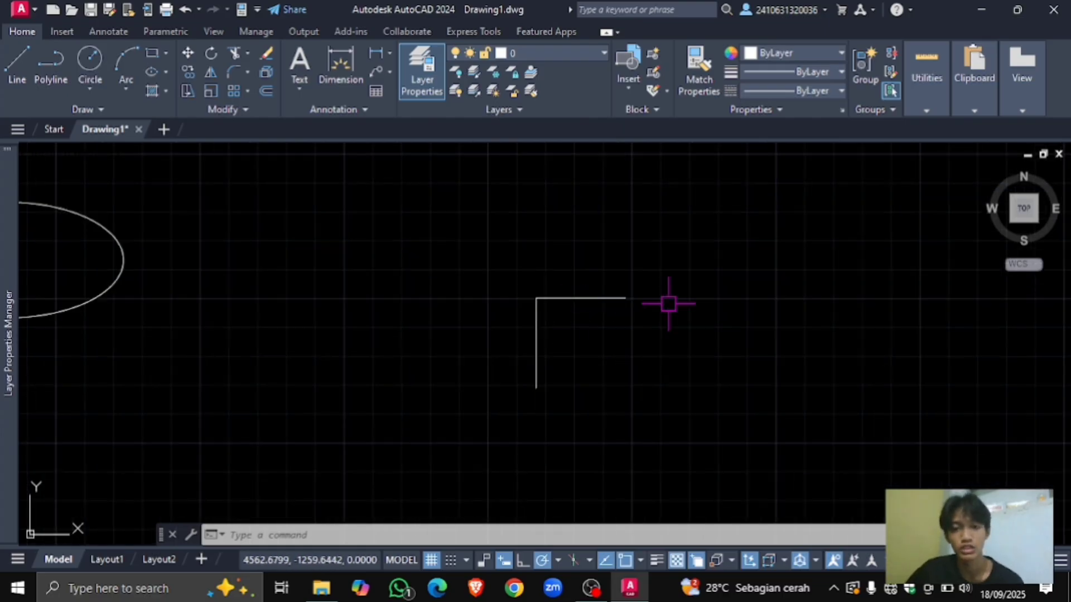
middle_drag(670, 301, 469, 395)
scroll(561, 356, up, 2)
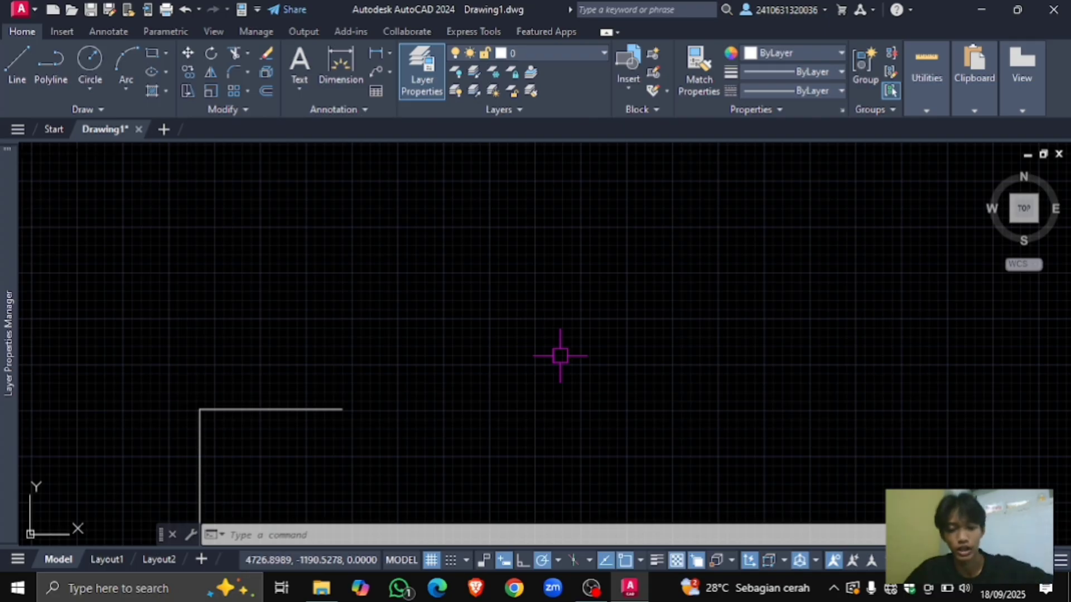
text(ML)
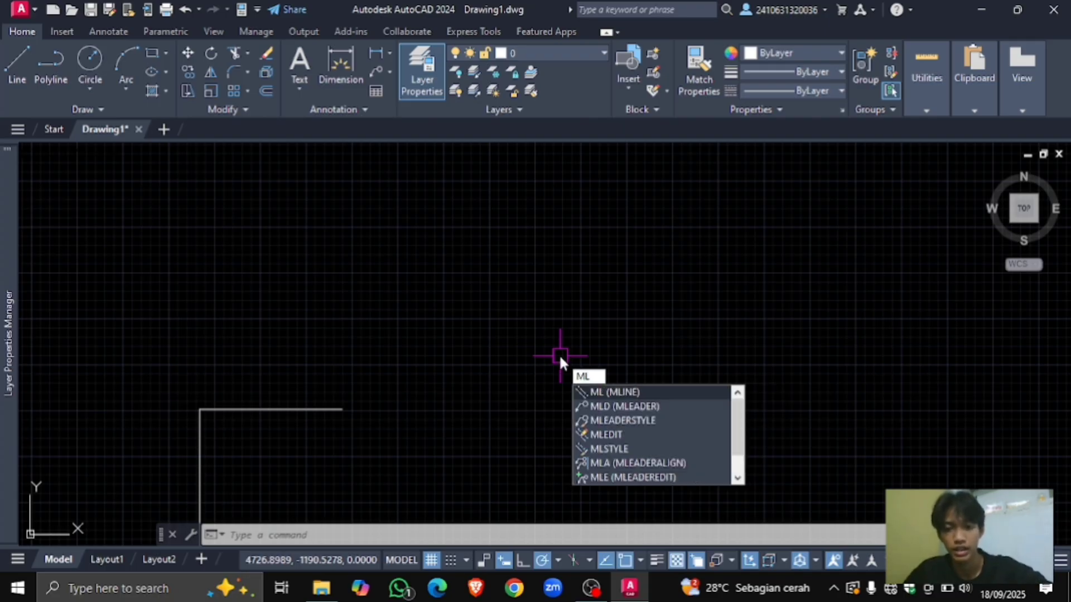
key(Return)
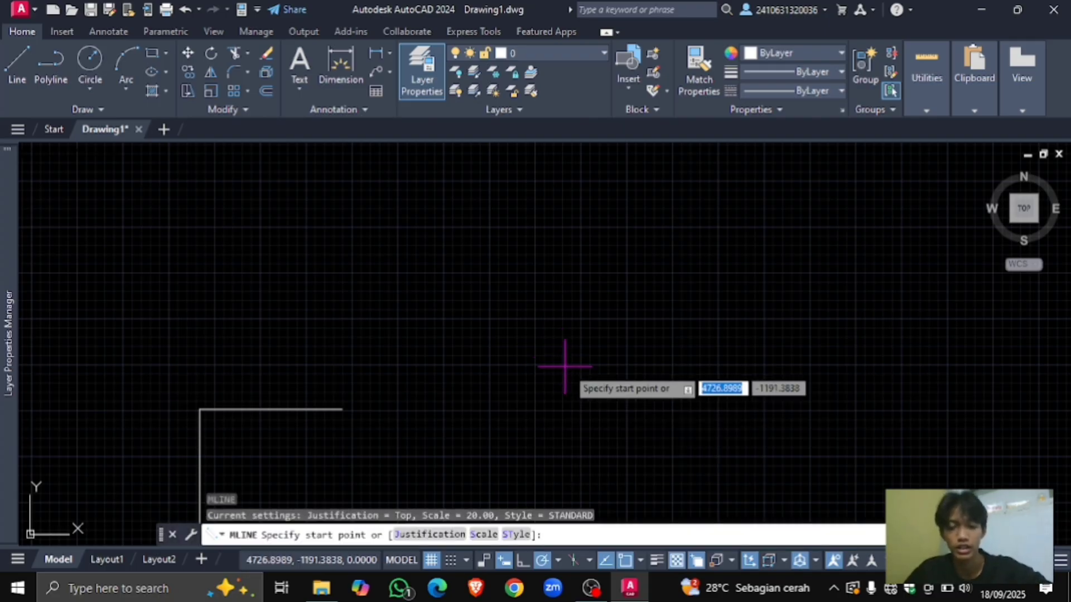
click(536, 310)
scroll(552, 293, up, 4)
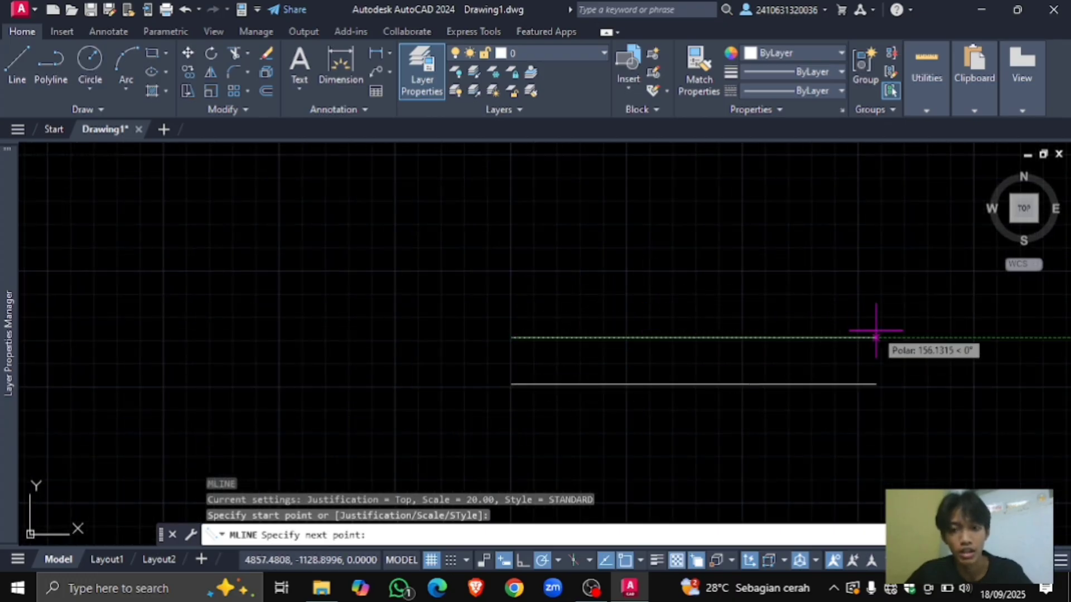
click(852, 338)
scroll(749, 334, down, 5)
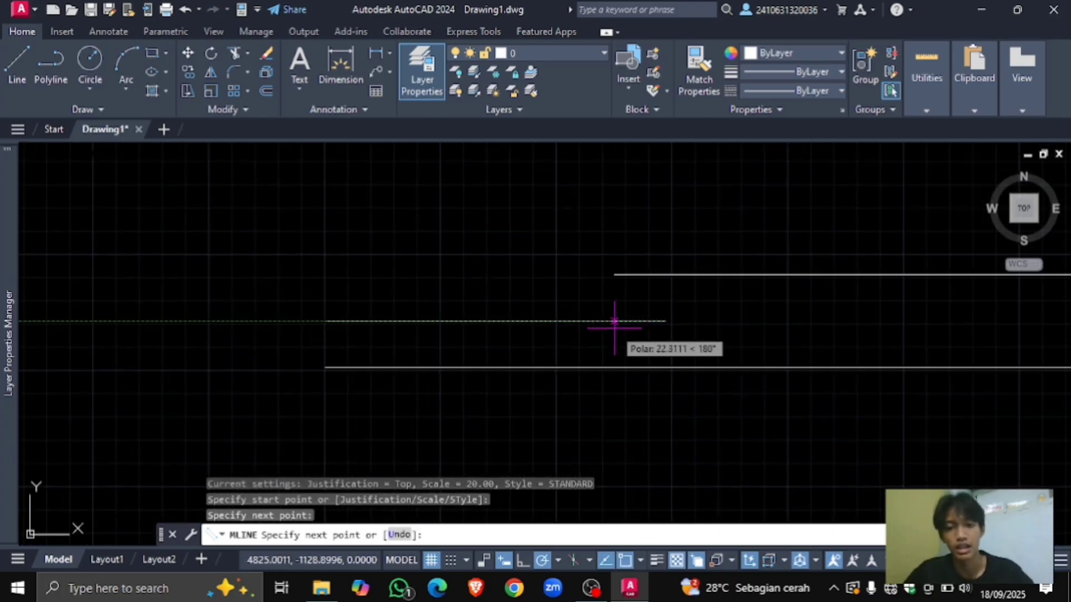
key(Return)
Step: Draw a second horizontal multiline to the right of the first with the multiline scale set to 10
middle_drag(691, 335, 536, 333)
scroll(536, 333, up, 2)
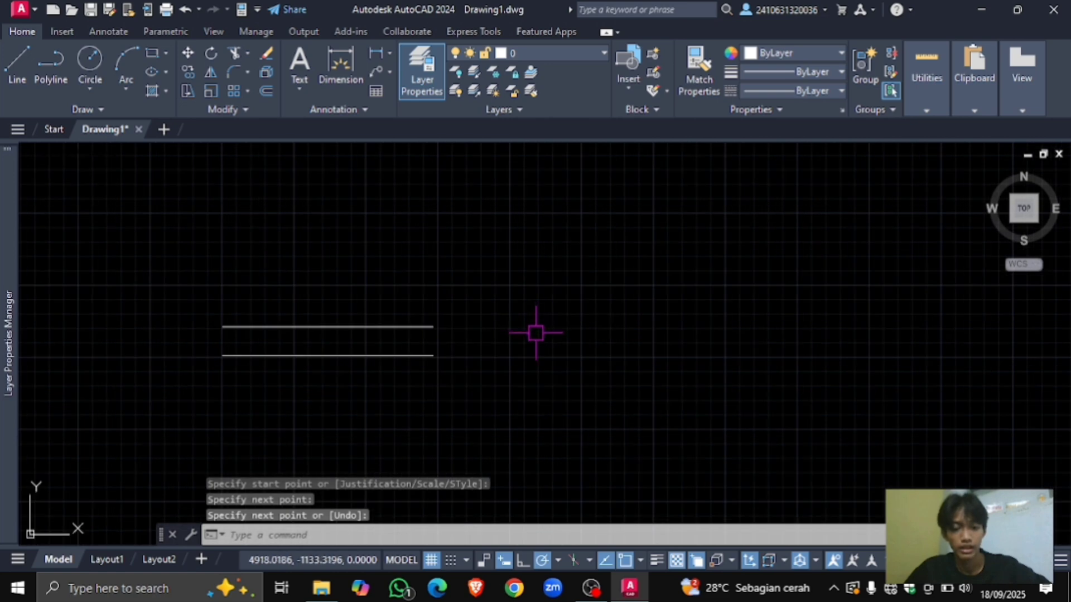
scroll(432, 327, up, 2)
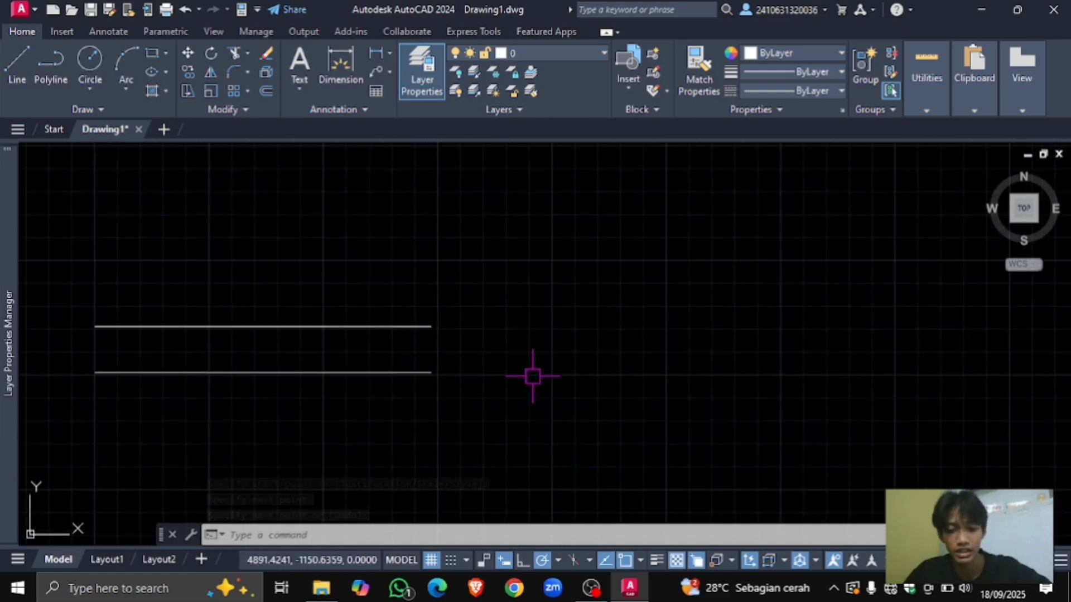
text(ML)
key(Return)
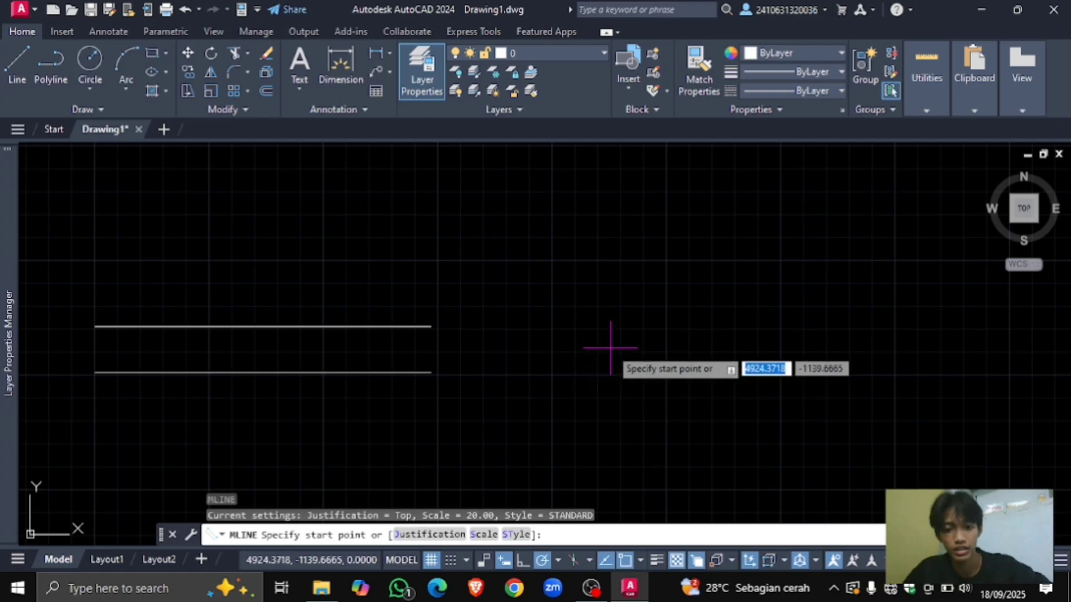
text(s)
key(Return)
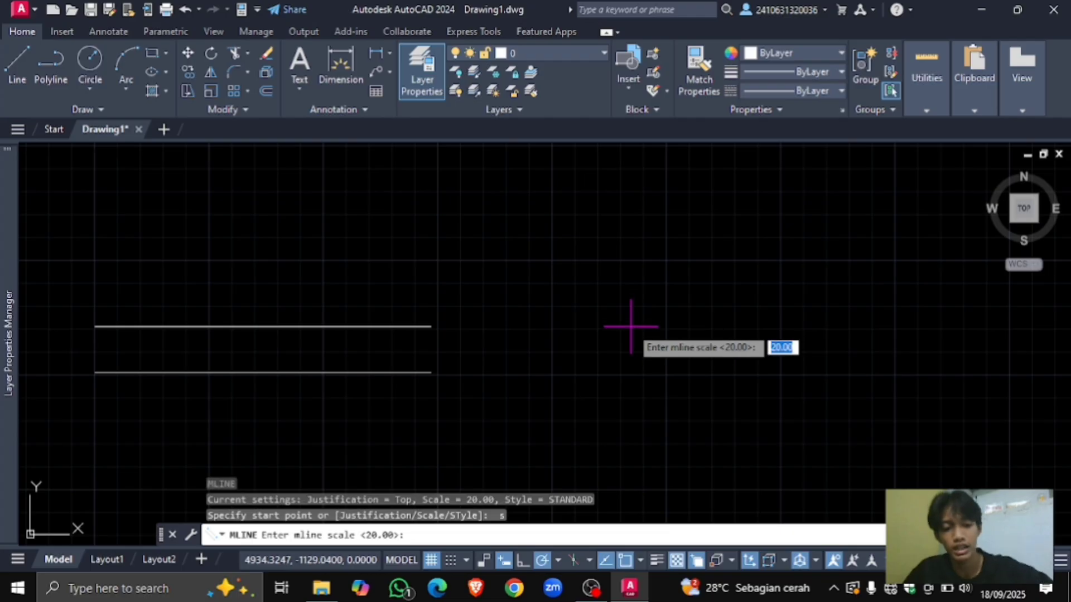
text(10)
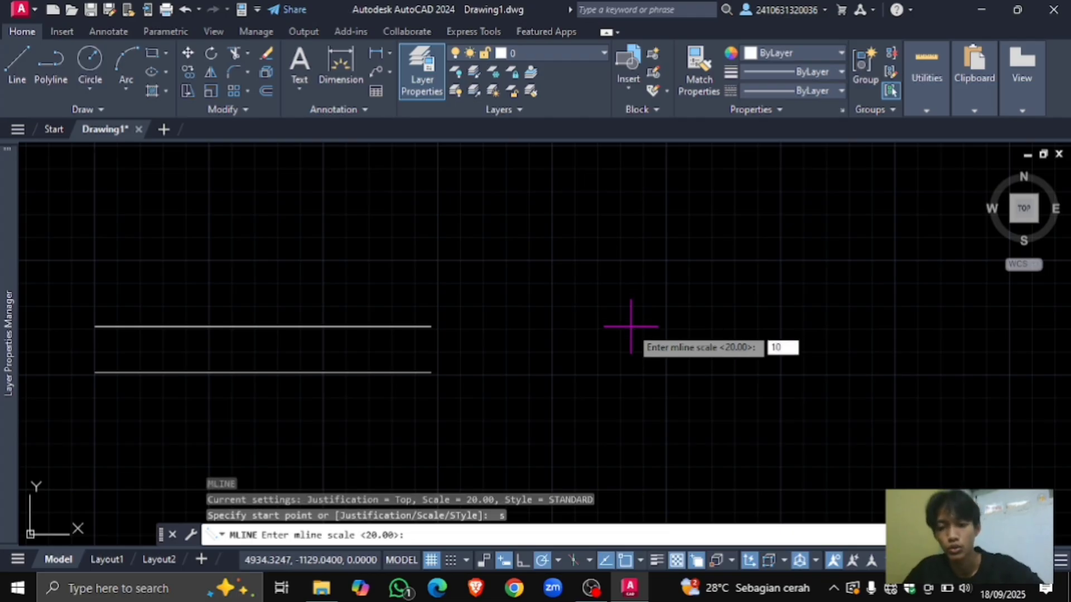
key(Return)
click(587, 331)
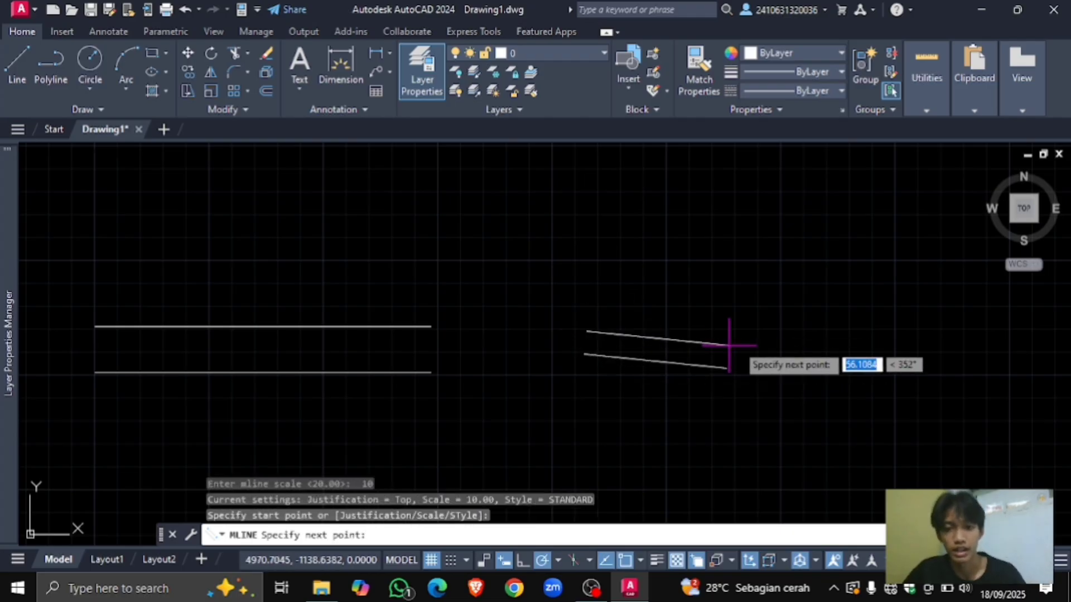
click(856, 332)
middle_drag(746, 346, 466, 341)
key(Return)
scroll(650, 337, down, 3)
scroll(526, 341, up, 3)
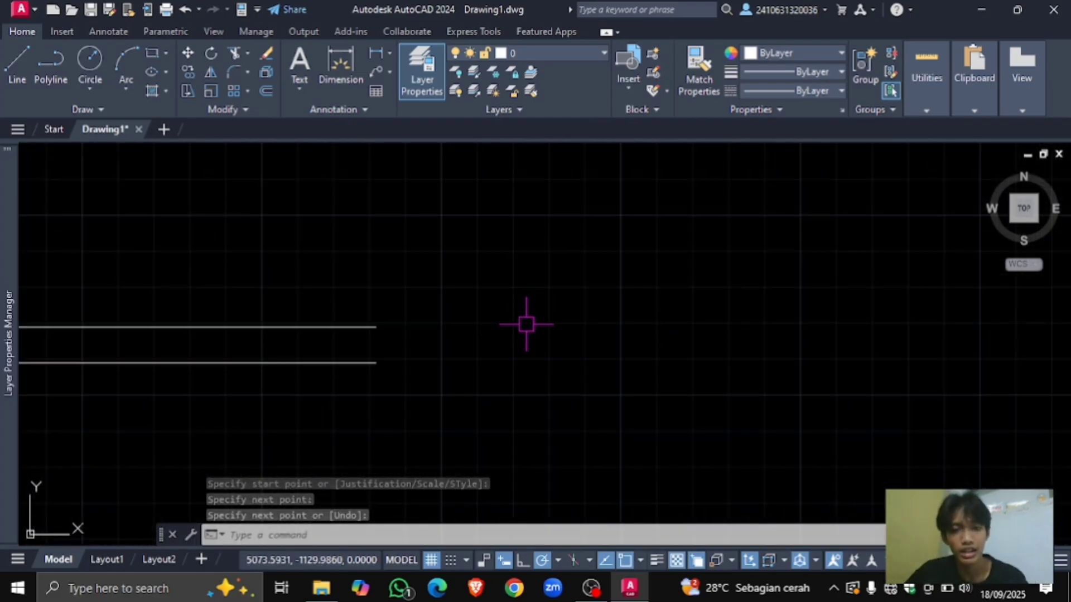
Step: Draw a third horizontal multiline to the right of the second with the justification set to Zero
middle_drag(413, 346, 694, 355)
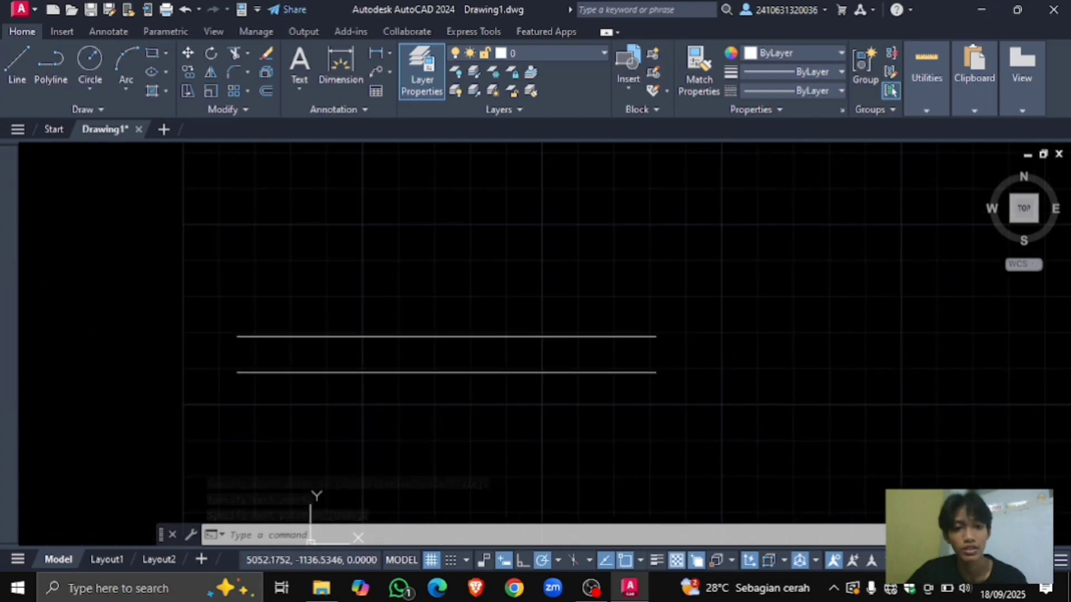
middle_drag(353, 346, 516, 367)
scroll(401, 357, up, 4)
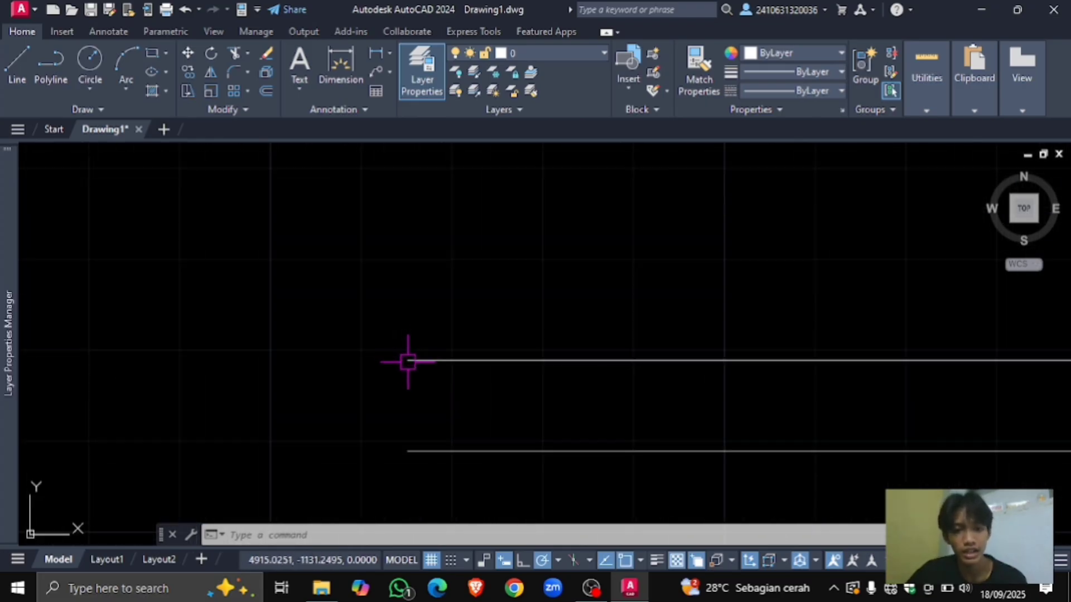
click(407, 408)
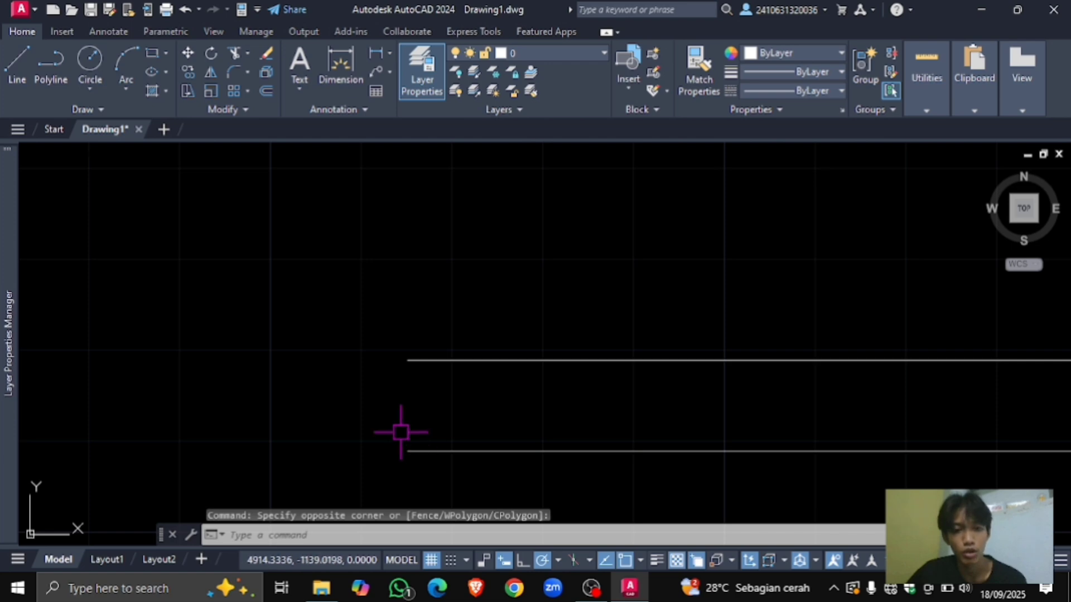
scroll(402, 432, down, 8)
middle_drag(539, 428, 364, 363)
scroll(364, 364, up, 2)
text(ml)
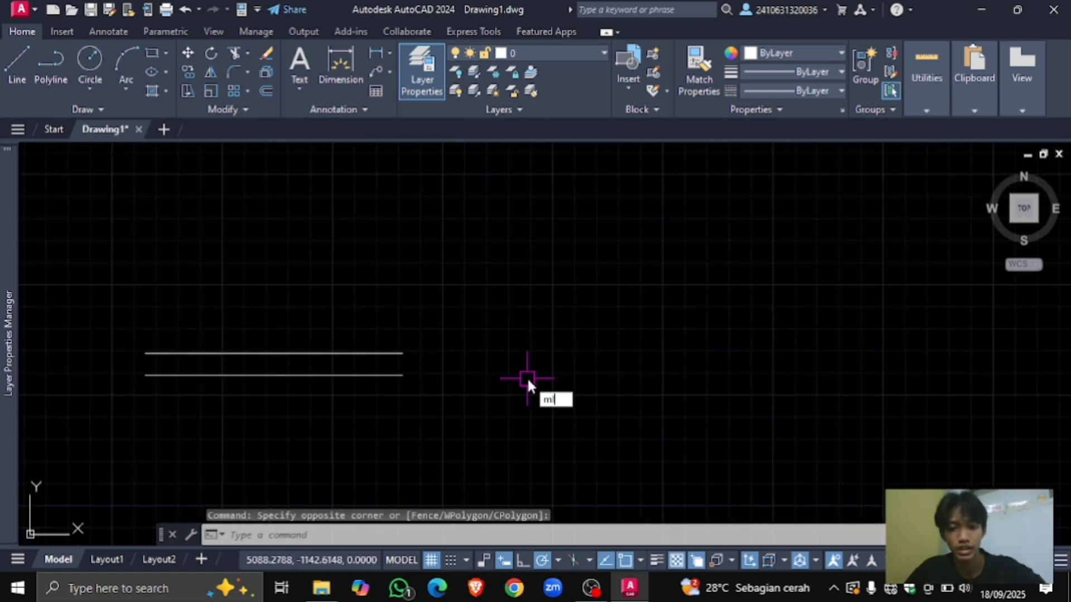
key(Return)
text(j)
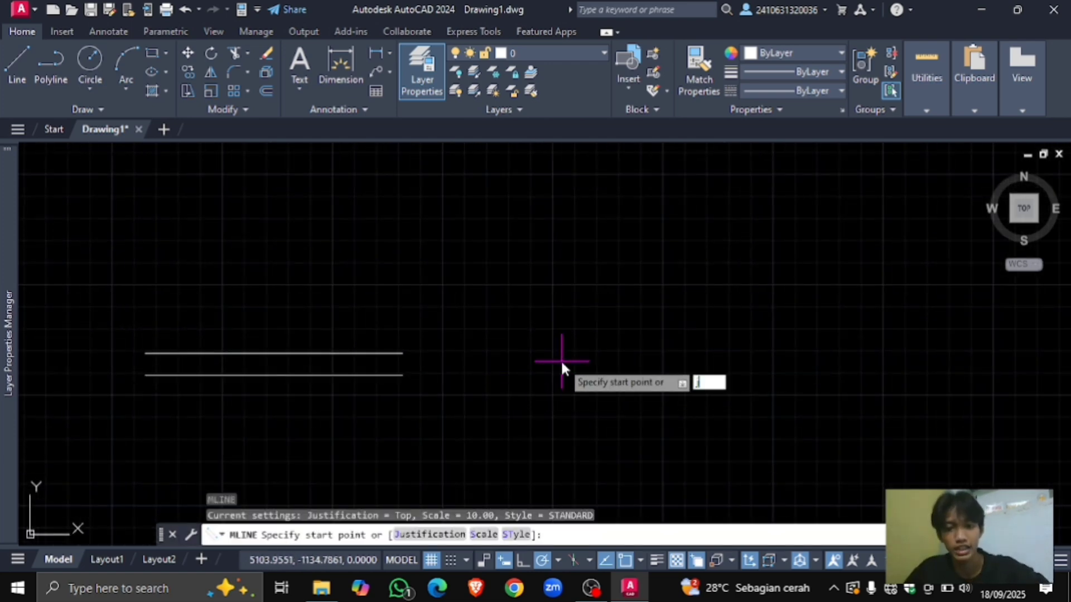
key(Return)
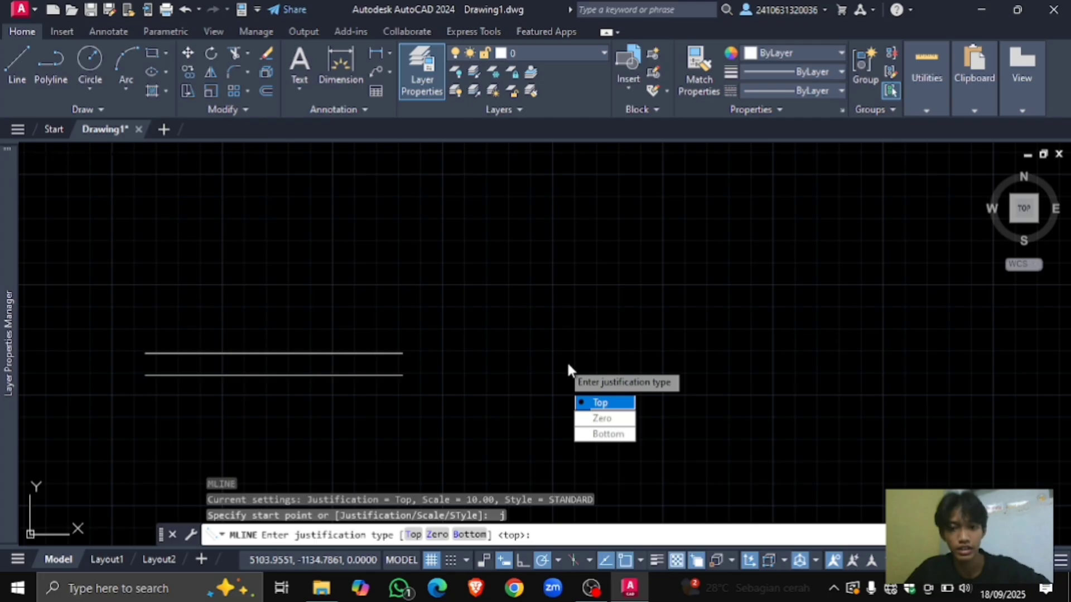
click(592, 419)
click(525, 349)
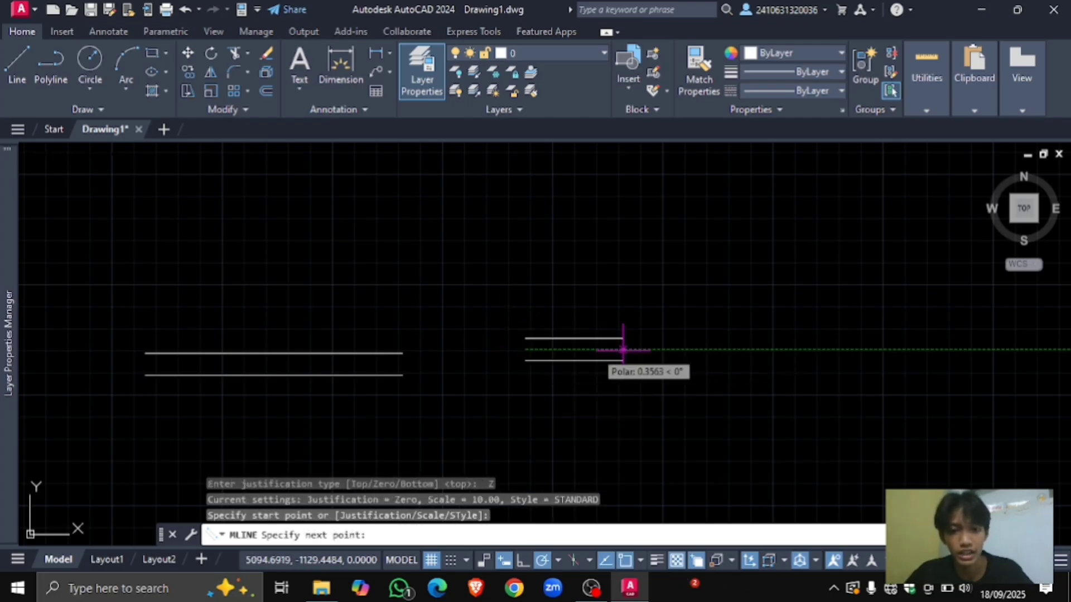
click(776, 350)
key(Return)
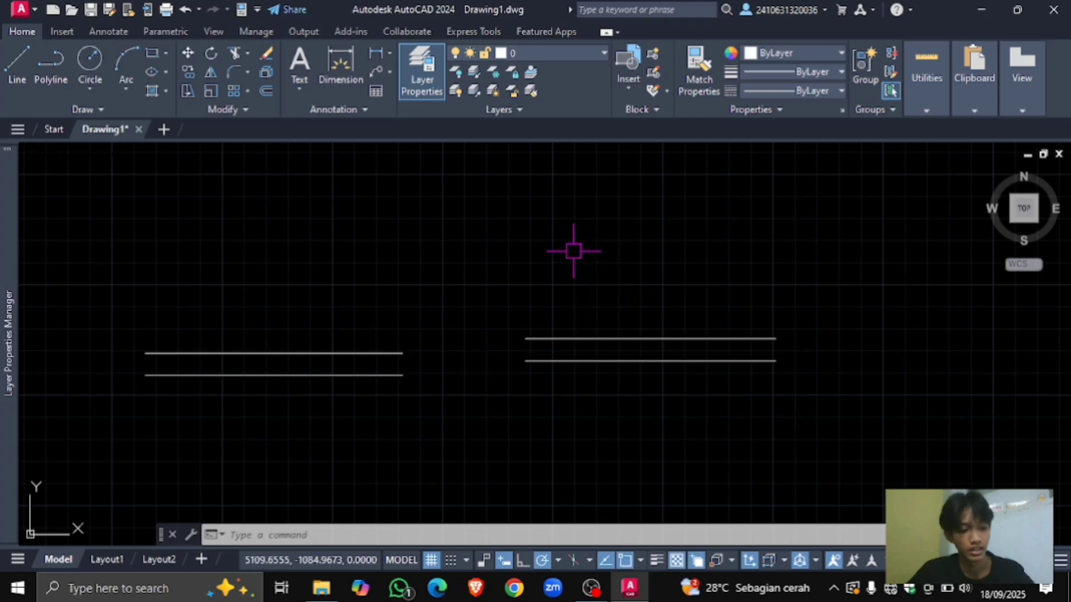
Step: Try to set the middle multiline's color to blue
scroll(524, 251, down, 2)
middle_drag(480, 256, 629, 261)
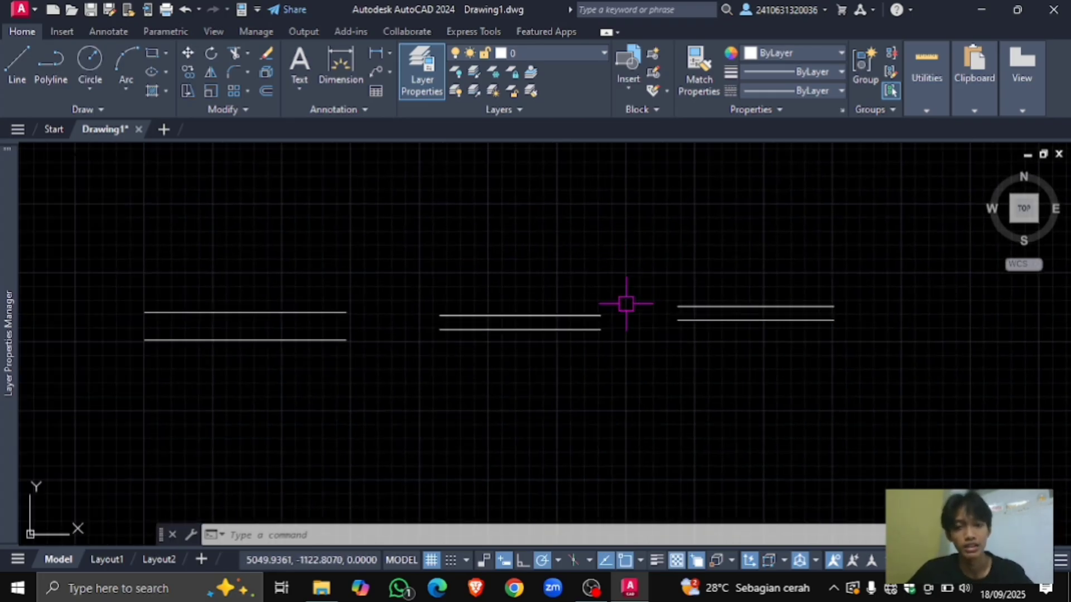
middle_drag(585, 302, 645, 298)
scroll(649, 296, up, 2)
click(610, 267)
click(543, 362)
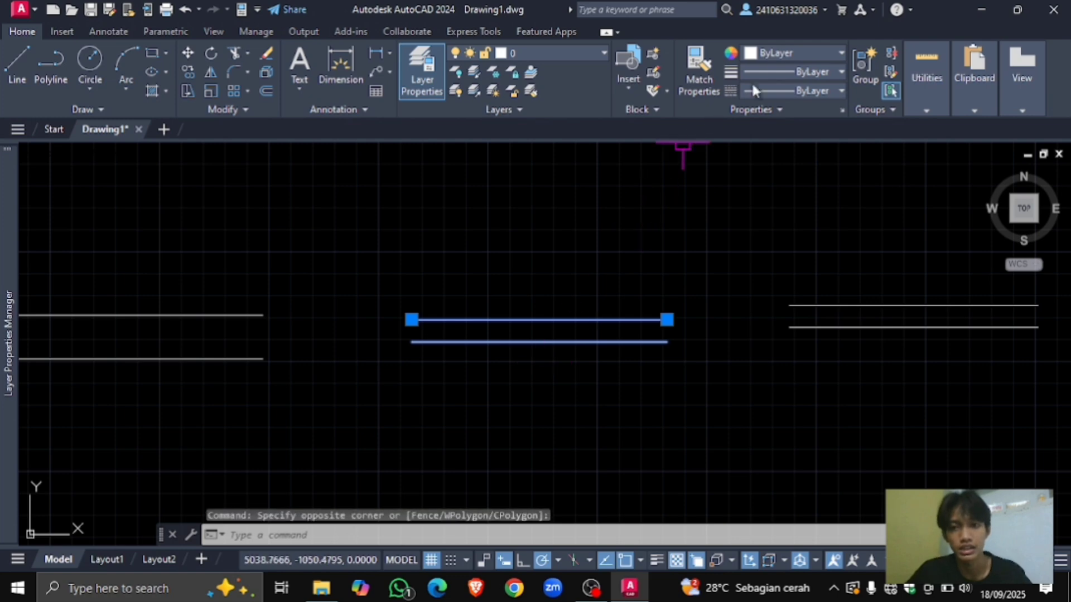
click(784, 53)
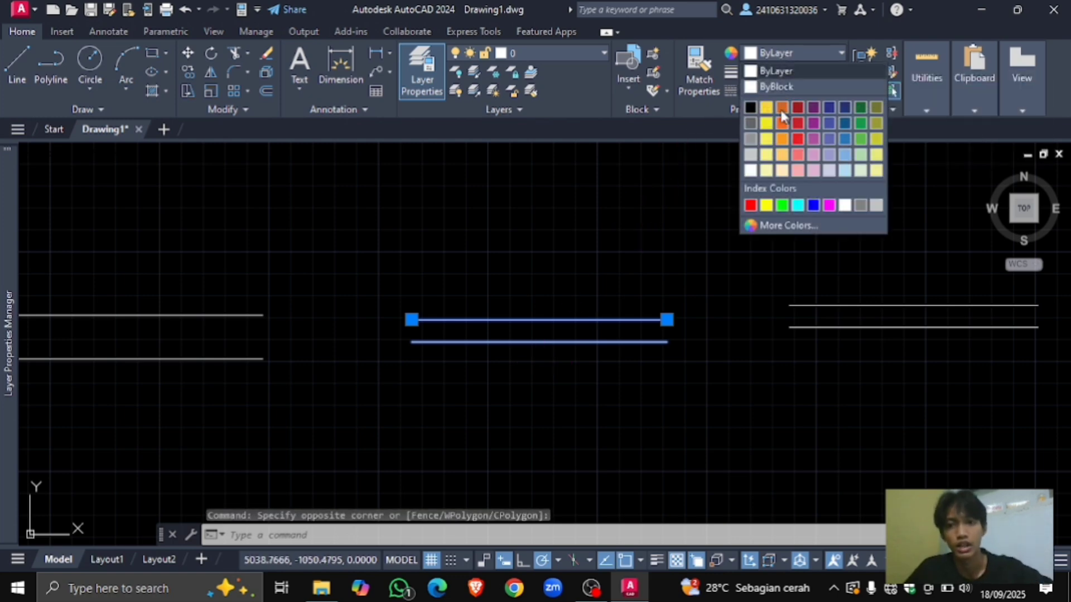
click(813, 205)
key(Escape)
Step: Draw a horizontal line in the empty area below the middle and rightmost multilines
middle_drag(710, 279, 681, 205)
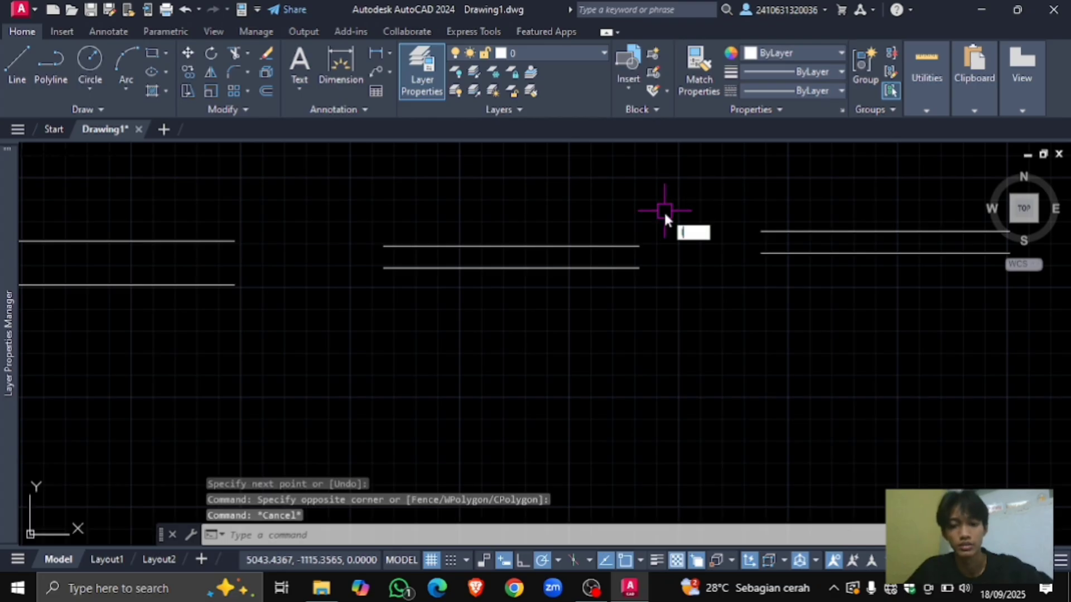
text(l)
key(Return)
click(537, 357)
click(714, 357)
key(Return)
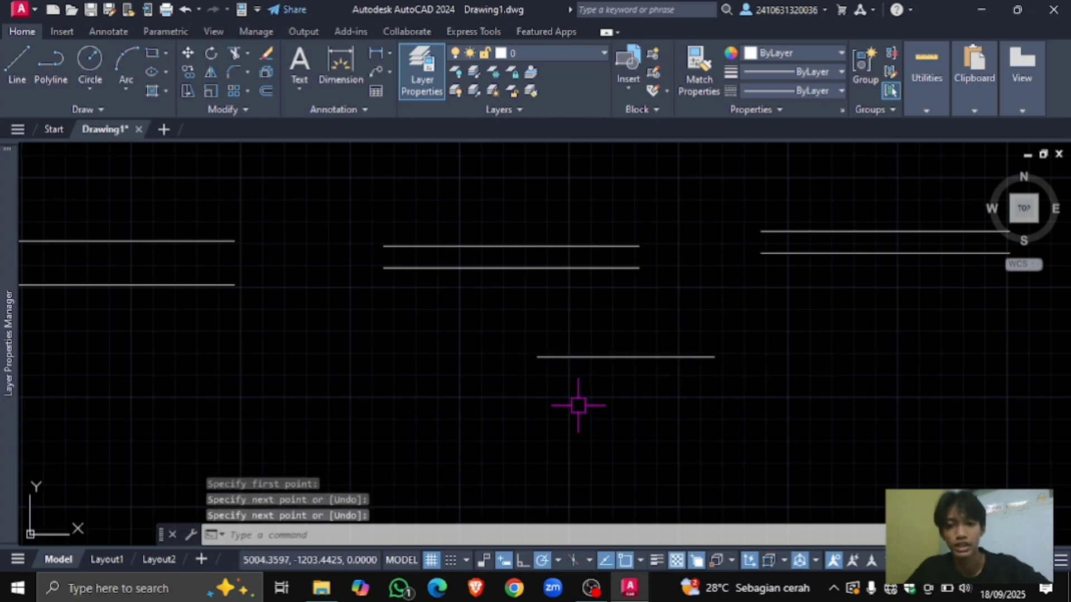
Step: Draw two more horizontal lines of similar length, evenly spaced below the first single line
text(l)
key(Return)
click(548, 406)
click(714, 406)
key(Return)
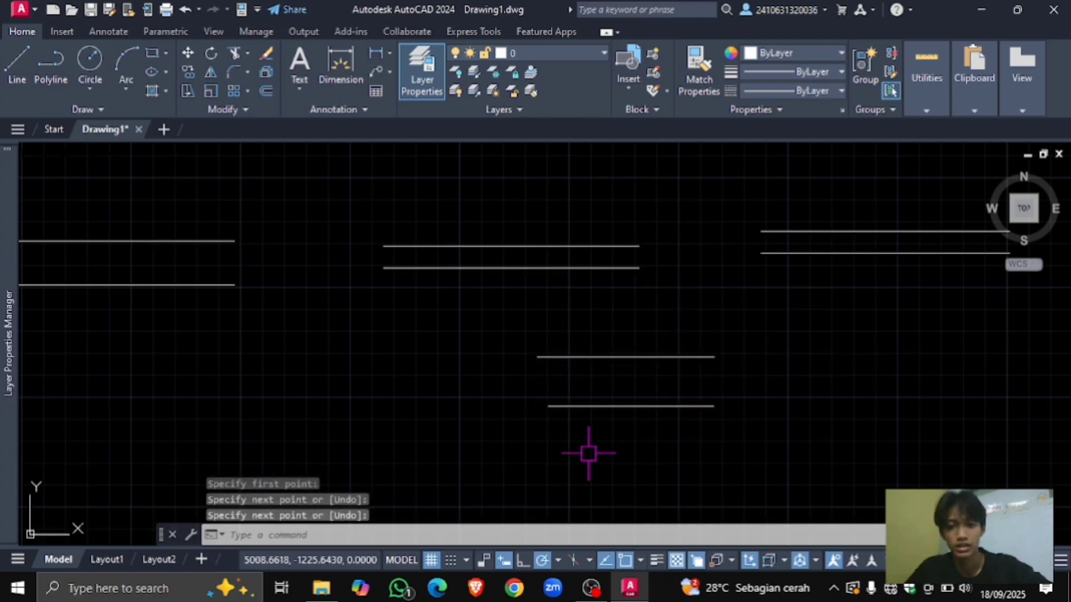
text(l)
key(Return)
click(553, 455)
click(723, 455)
key(Return)
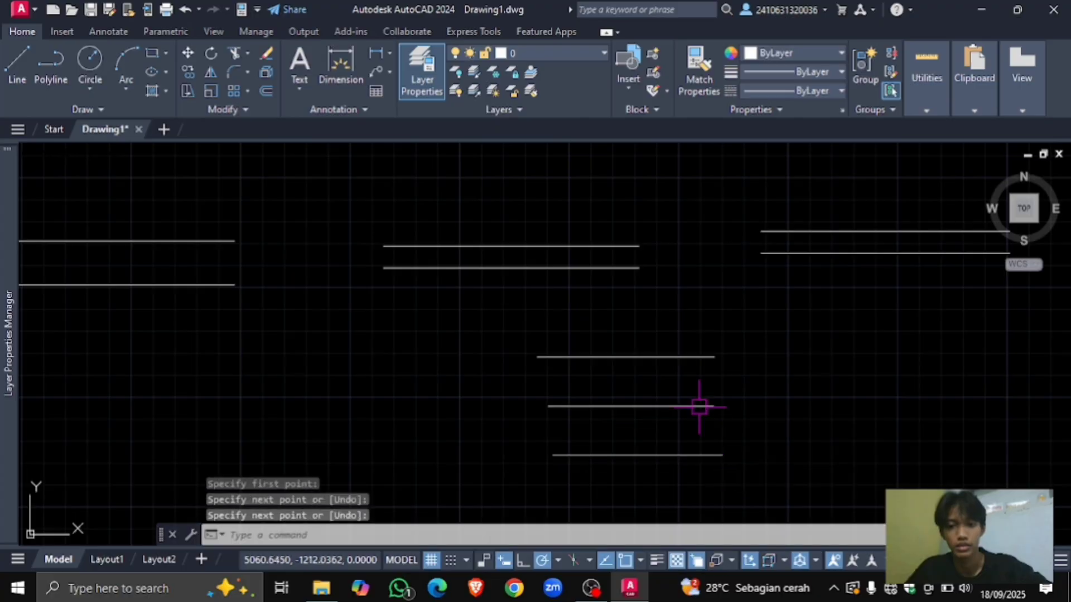
Step: Set the color of the uppermost of the three single lines to Blue
scroll(690, 346, up, 2)
click(655, 357)
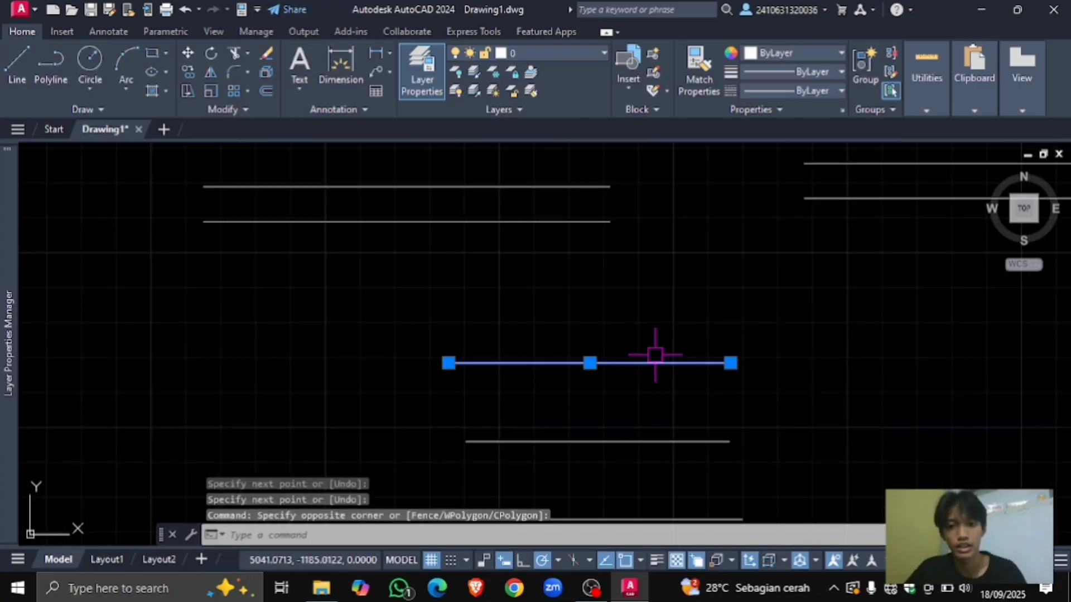
click(814, 54)
click(813, 206)
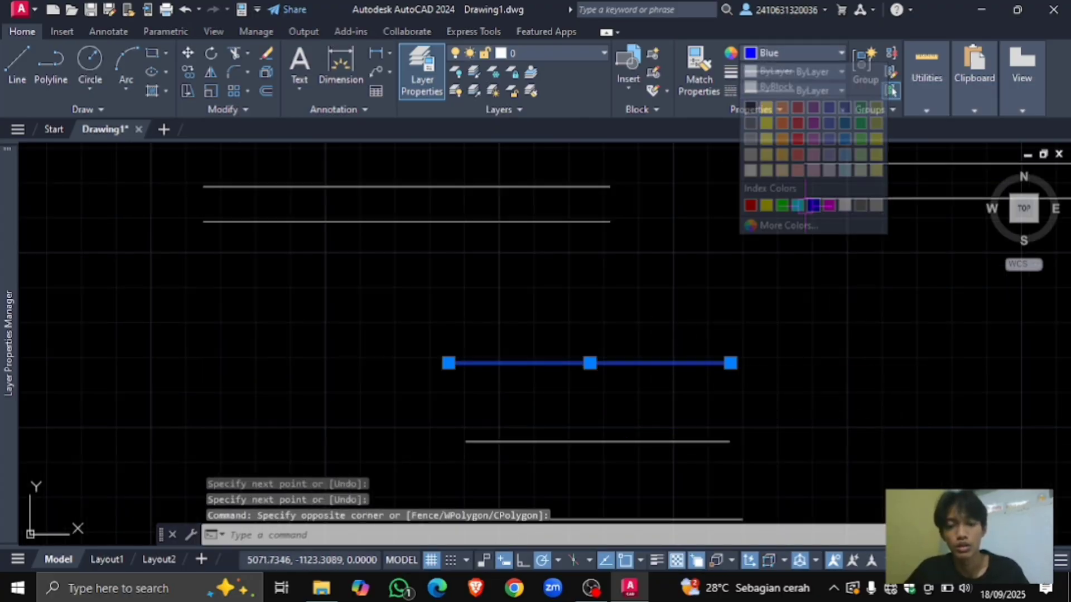
scroll(665, 220, down, 3)
scroll(646, 239, up, 2)
key(Escape)
middle_drag(660, 274, 647, 278)
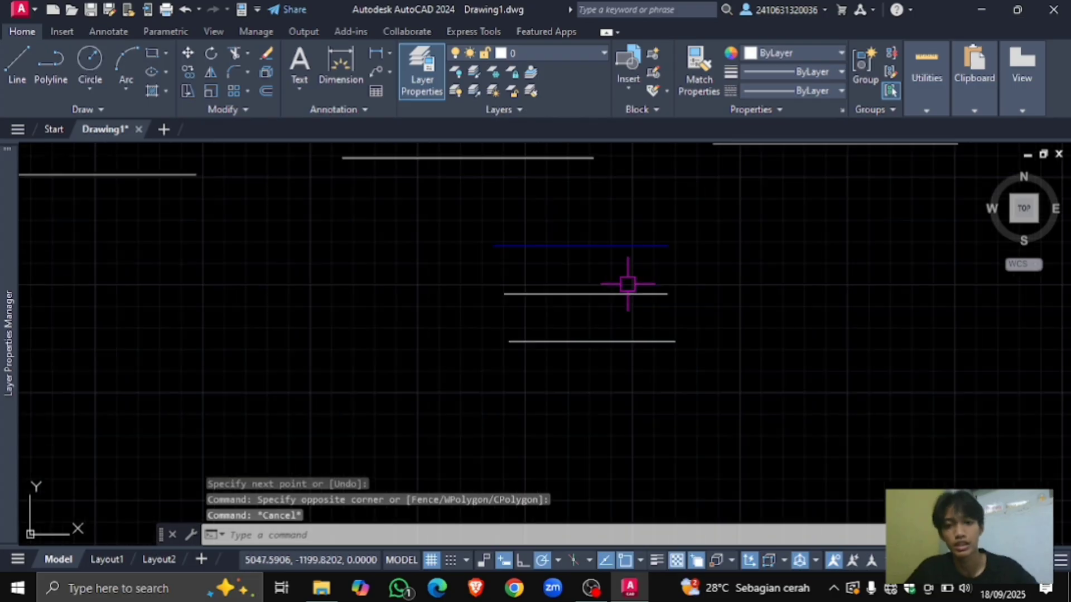
click(641, 271)
click(599, 365)
scroll(616, 291, up, 2)
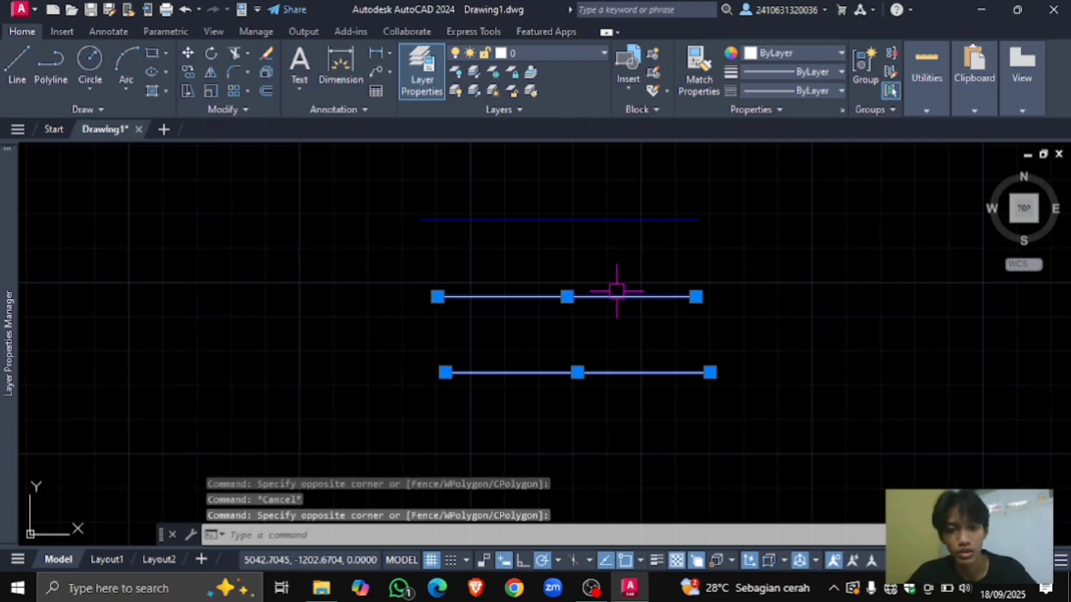
key(Escape)
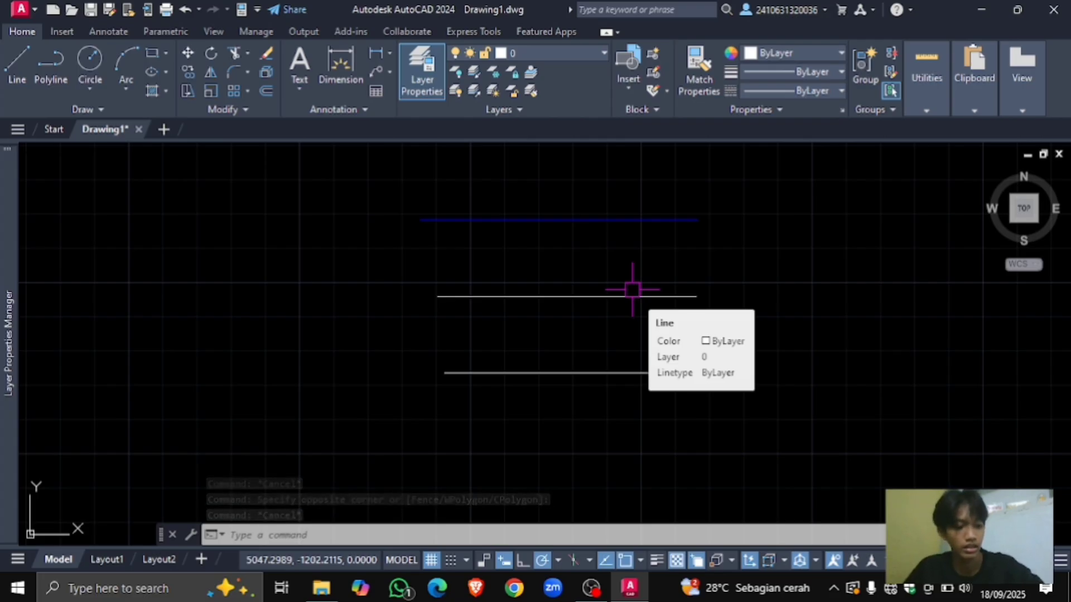
Step: Copy the blue line's properties to the two white lines below it with Match Properties
text(ma)
key(Return)
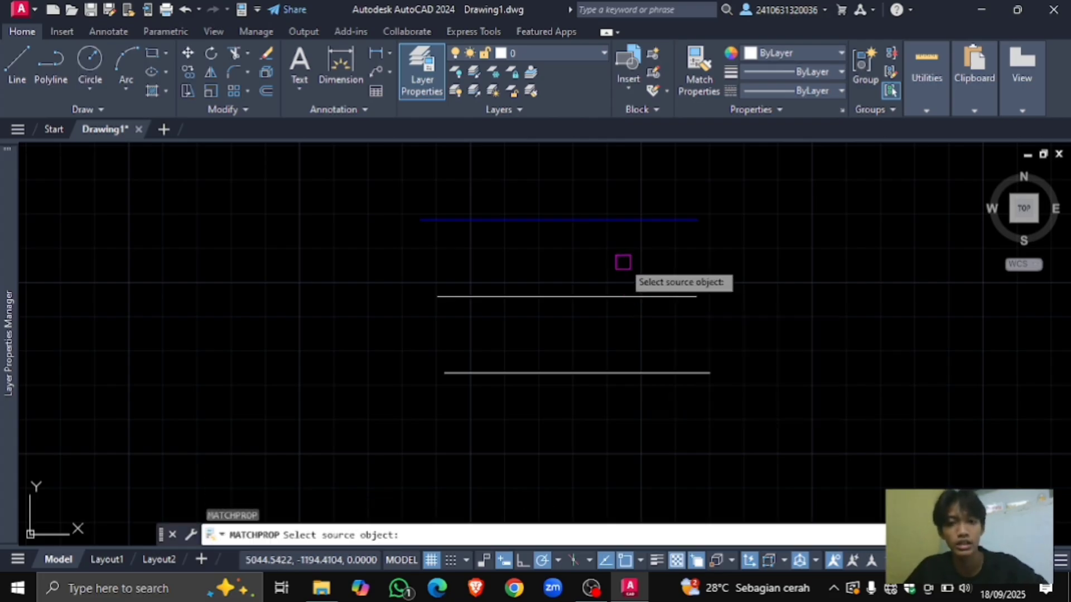
click(633, 219)
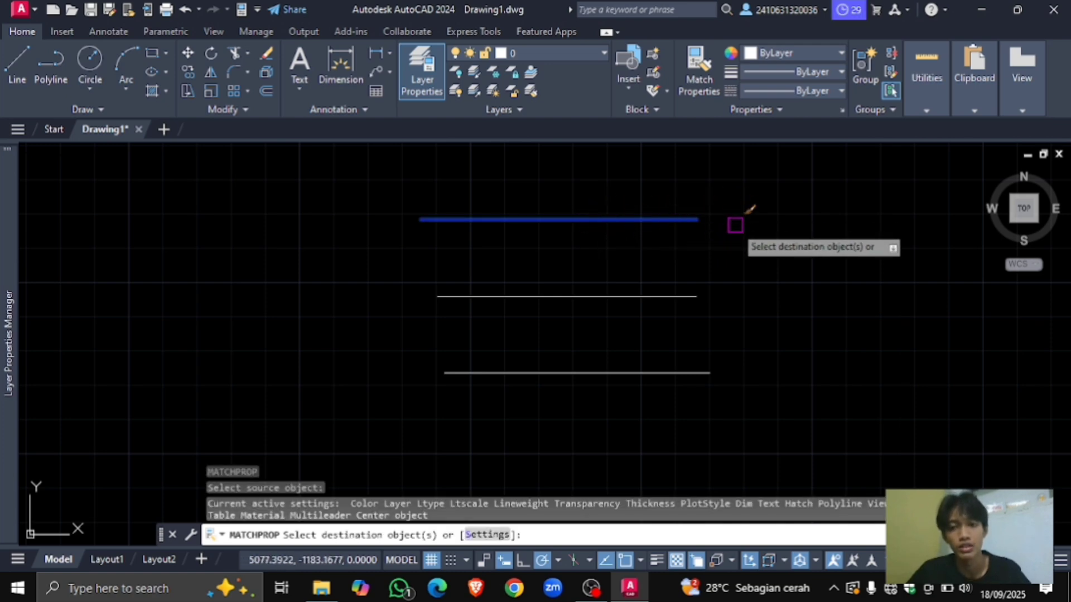
click(644, 252)
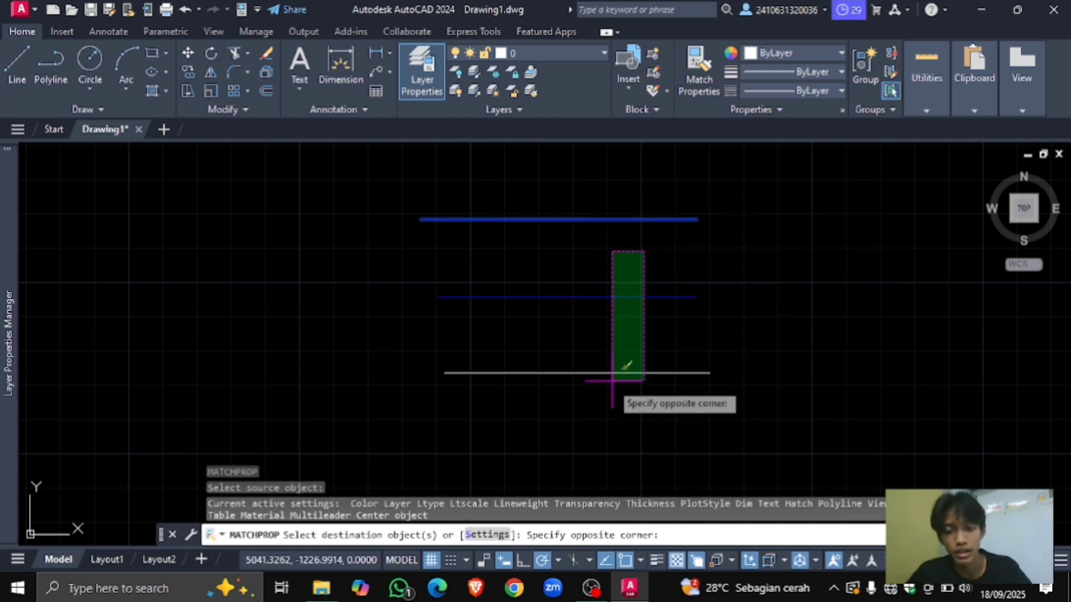
click(597, 398)
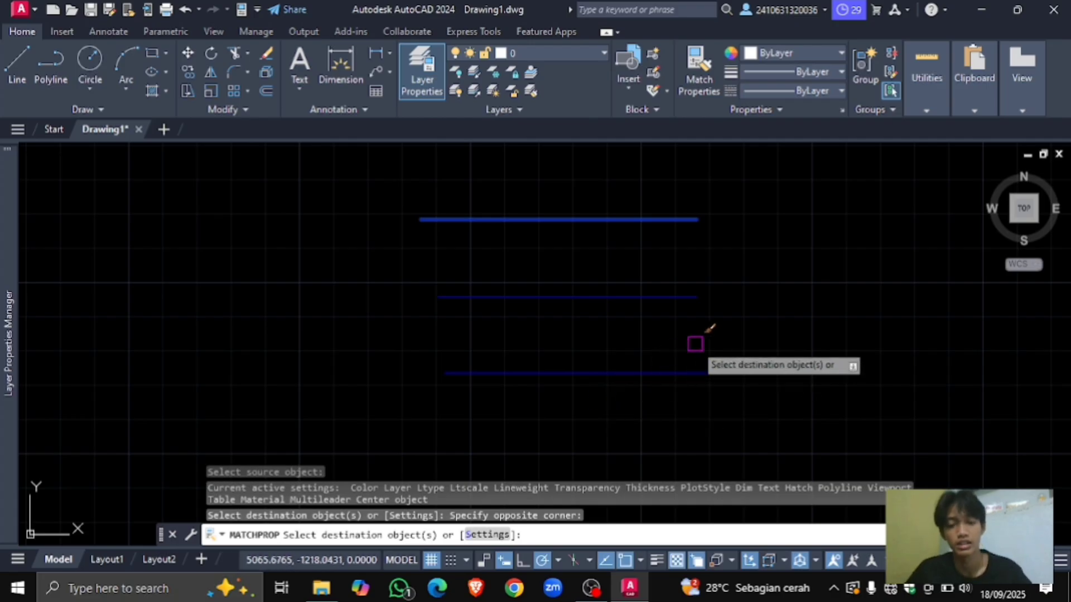
key(Return)
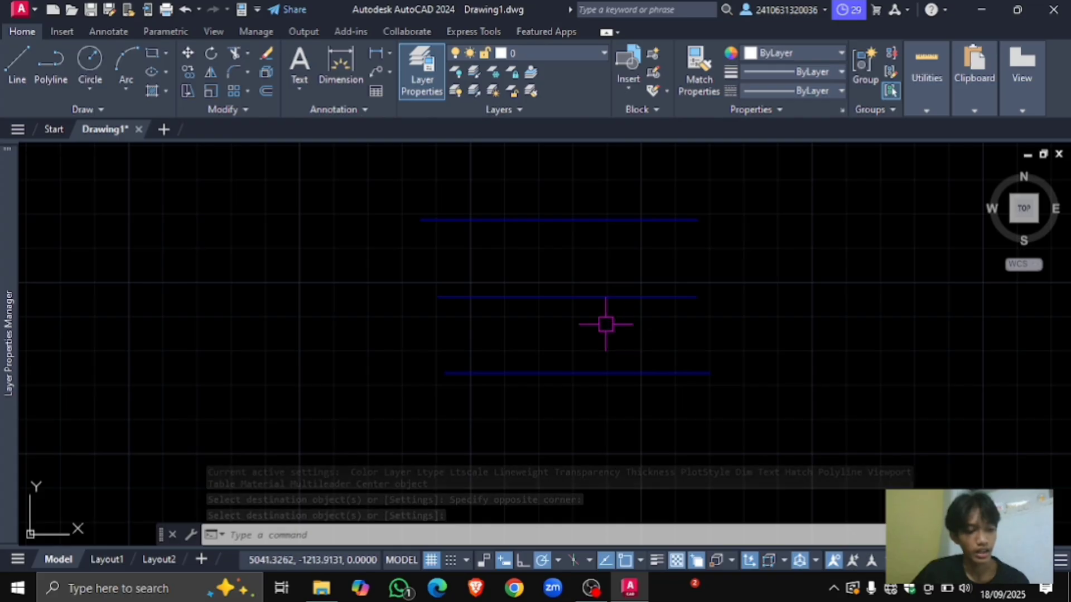
Step: Set the drawing units' insertion scale to Centimeters
scroll(607, 335, down, 2)
mouse_move(607, 339)
middle_down()
mouse_move(616, 287)
mouse_move(567, 282)
middle_up()
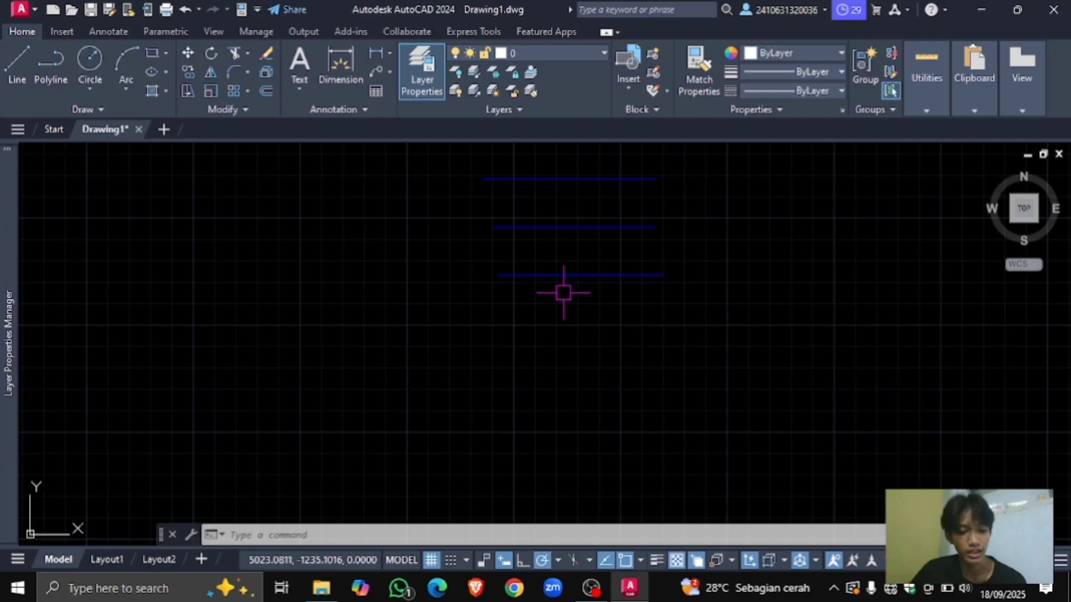
middle_drag(534, 310, 594, 346)
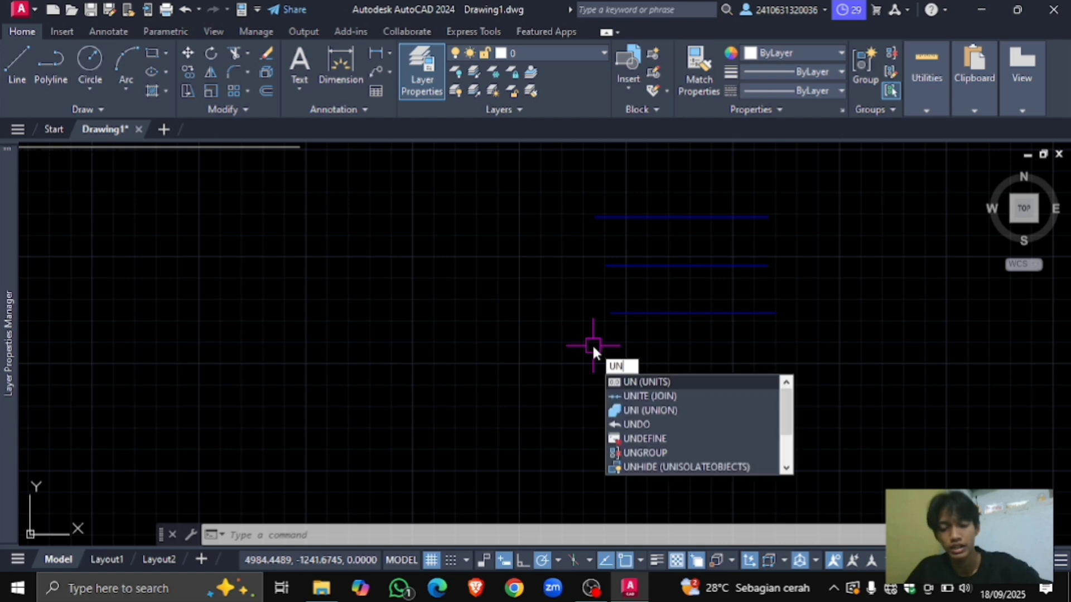
key(Return)
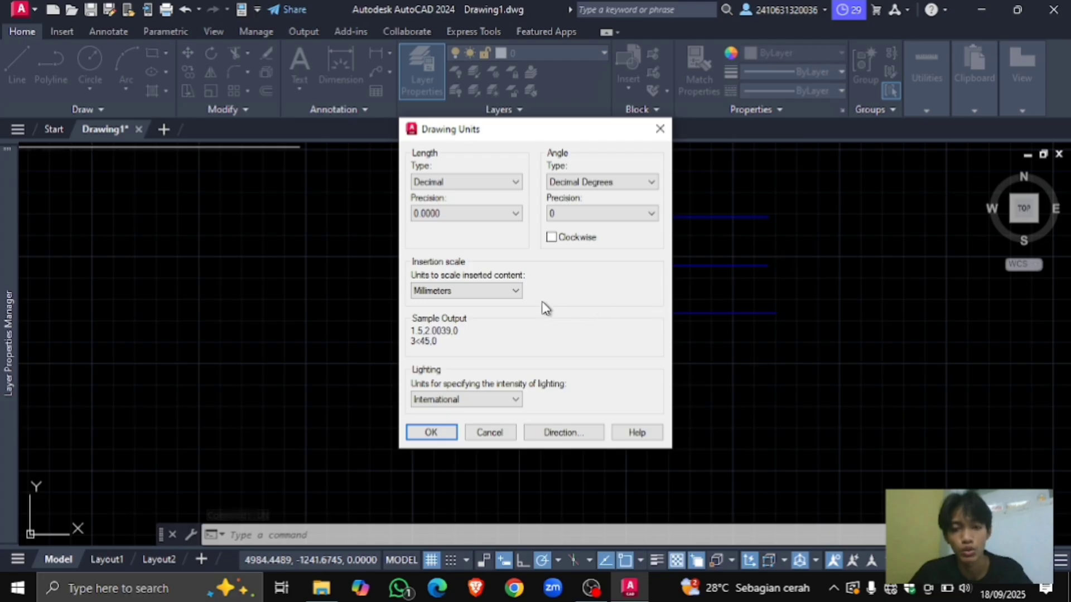
click(513, 291)
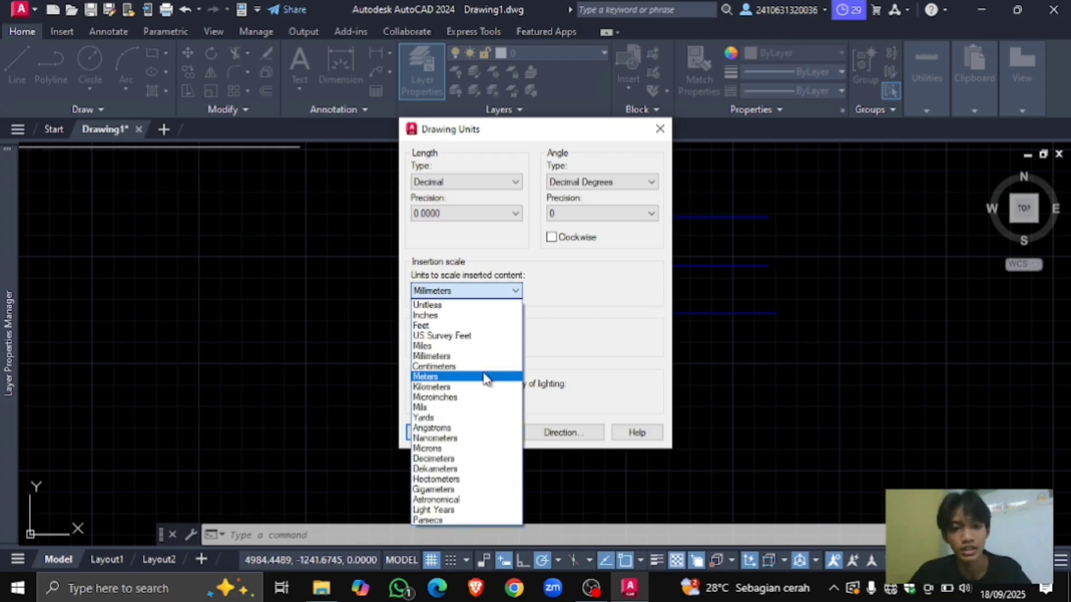
click(447, 366)
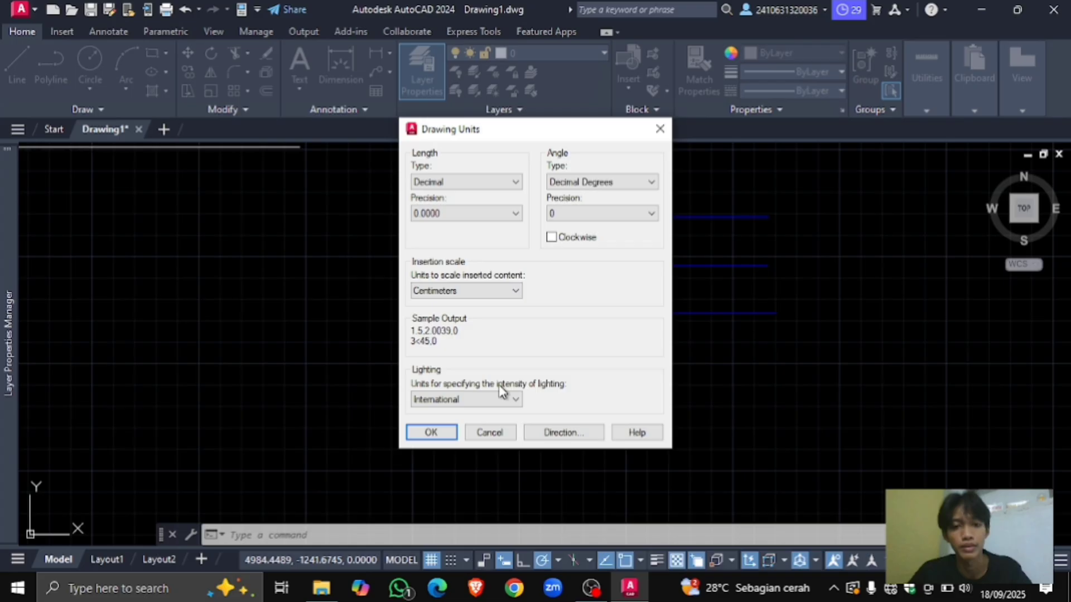
click(431, 433)
Step: Open the Properties palette with the CH command while no object is selected
scroll(518, 304, down, 4)
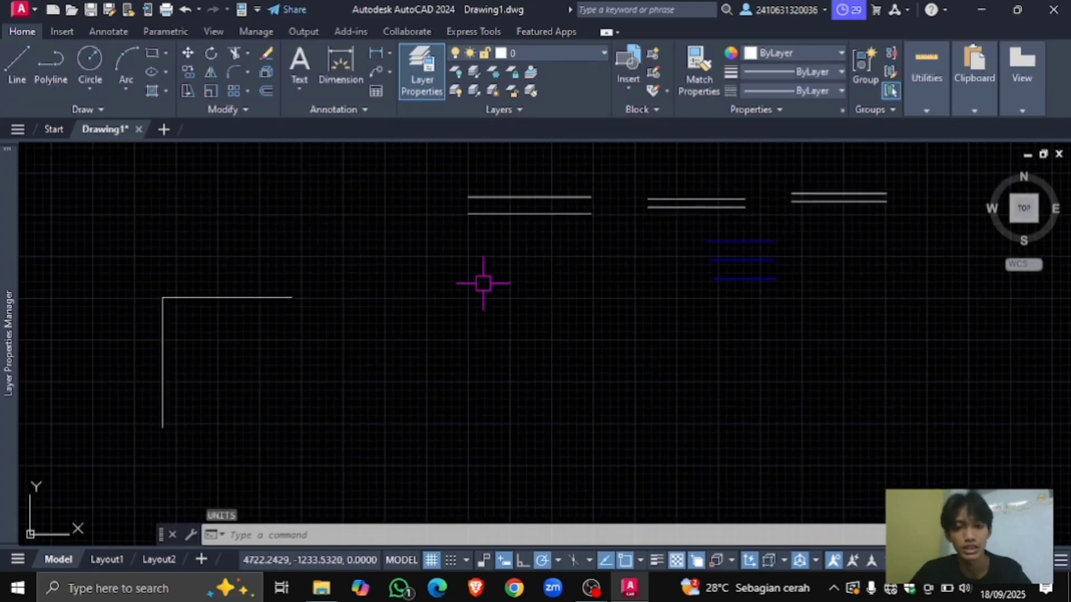
scroll(483, 282, up, 2)
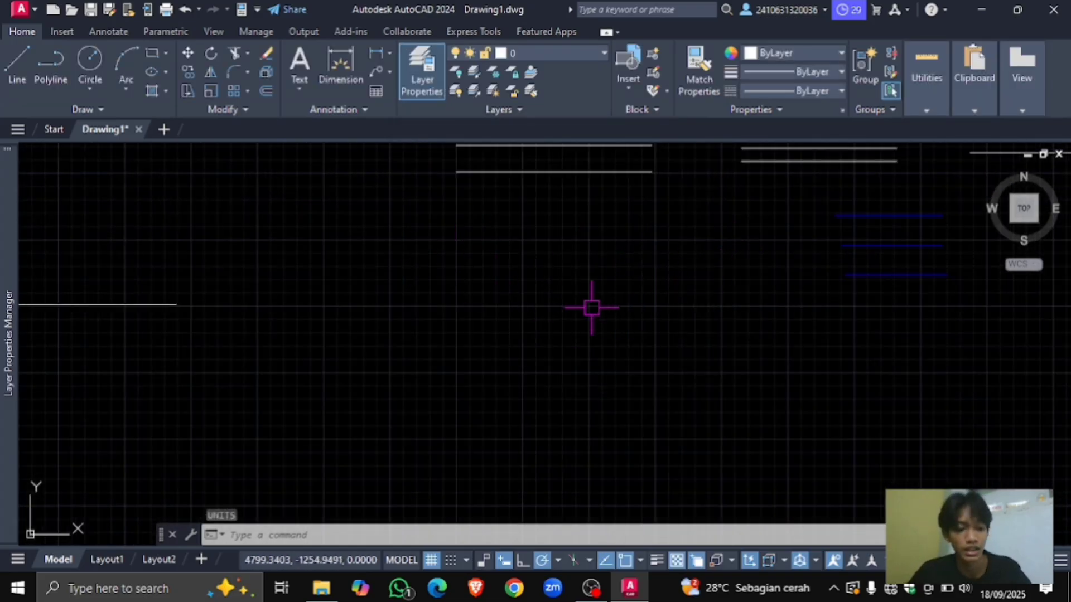
middle_drag(592, 307, 577, 278)
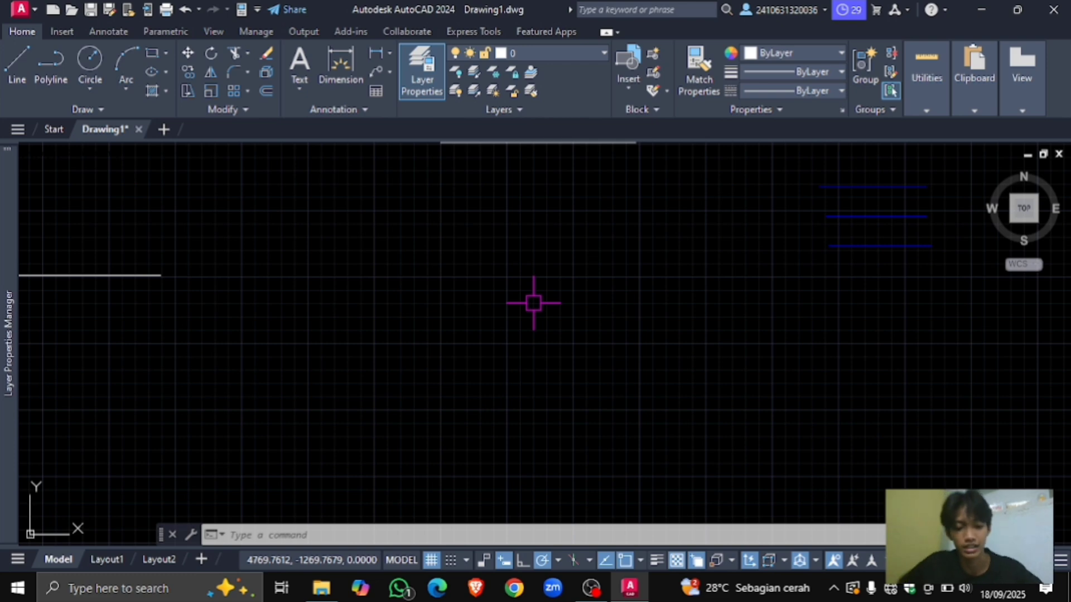
text(h)
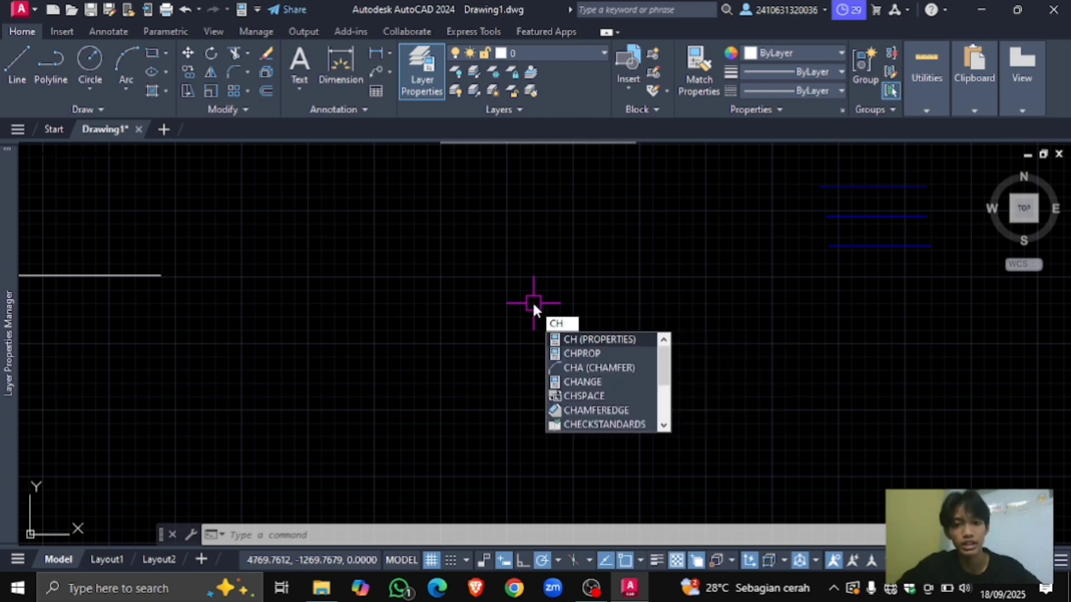
key(Return)
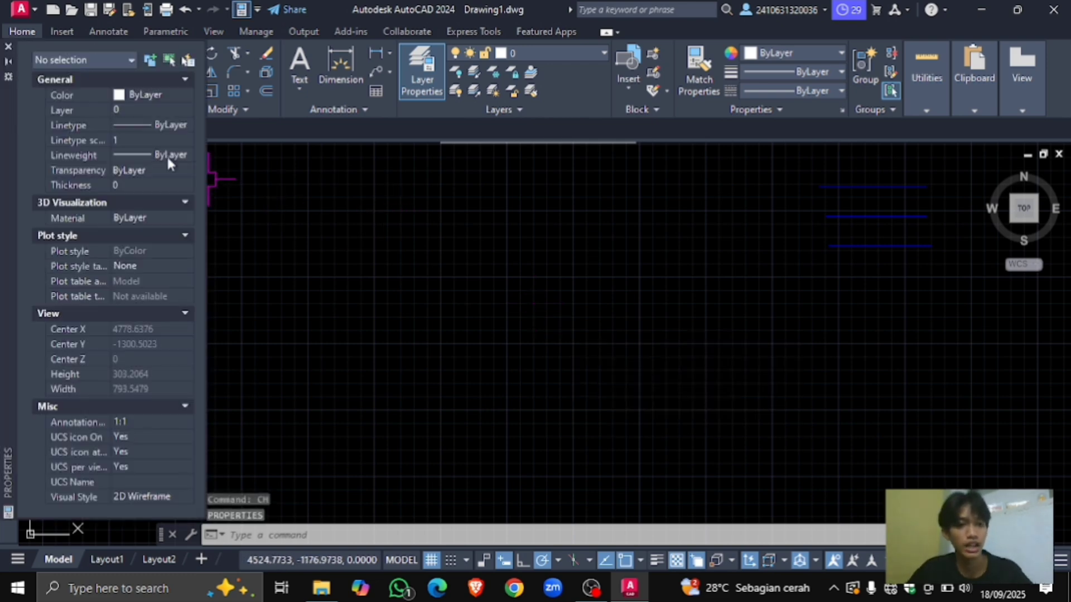
Step: Set the color of the white L-shaped polyline to Blue in its properties
scroll(550, 299, down, 2)
middle_drag(484, 285, 694, 308)
scroll(571, 306, up, 4)
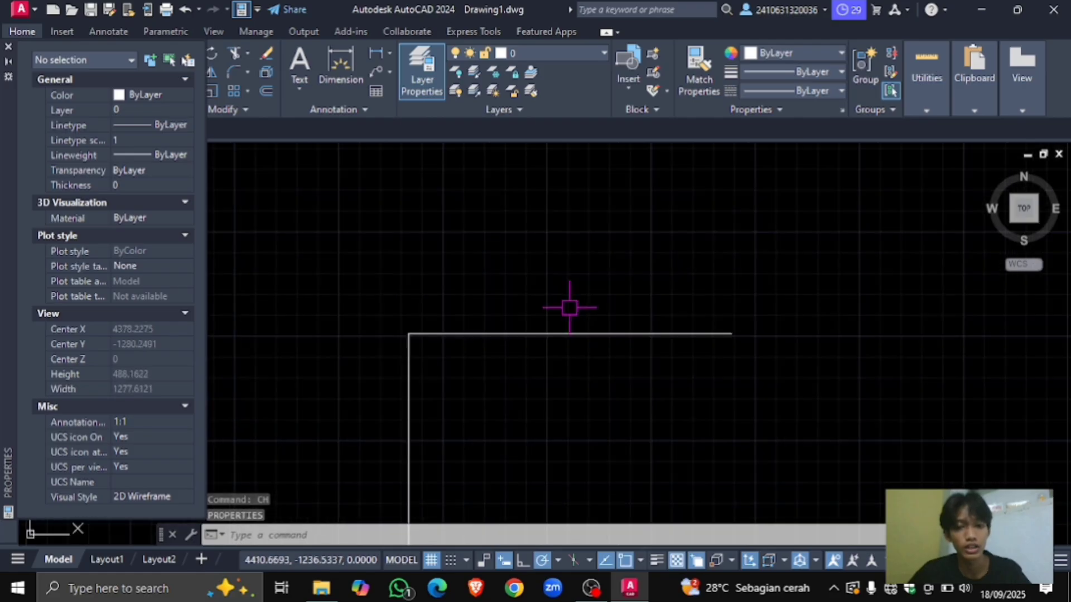
click(603, 284)
click(502, 412)
scroll(486, 291, down, 2)
middle_drag(515, 336, 506, 239)
middle_drag(471, 282, 491, 265)
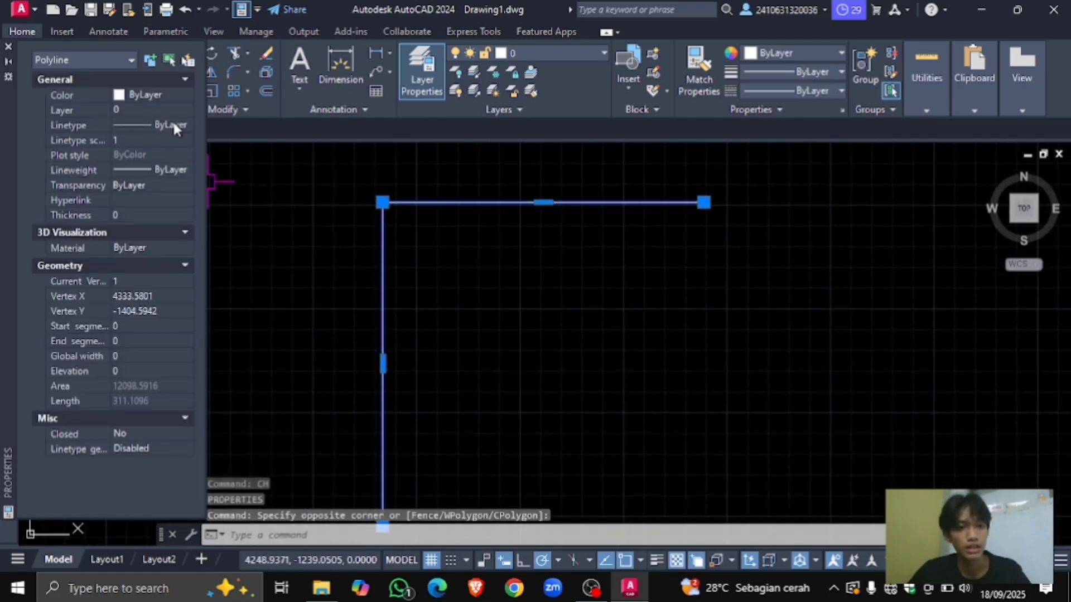
click(170, 94)
click(188, 95)
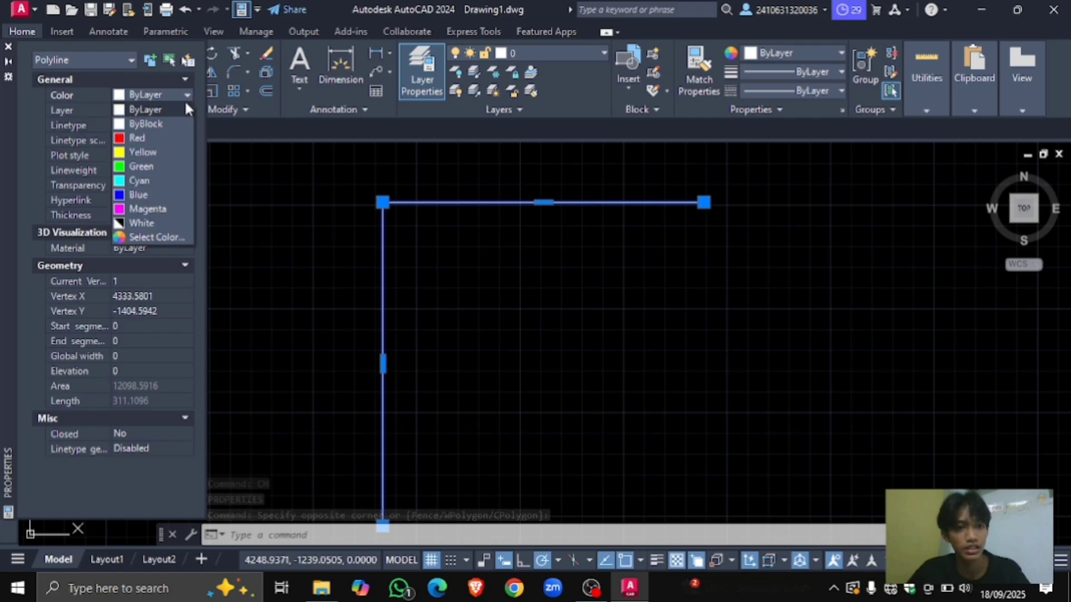
click(146, 195)
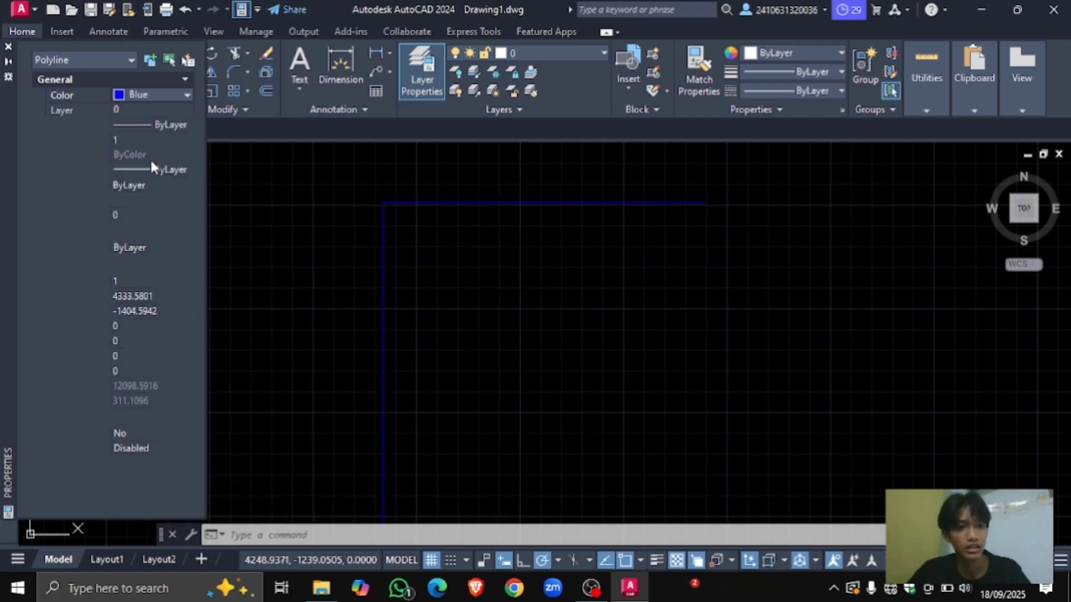
Step: Set the L-shaped polyline's linetype to Continuous and its lineweight to 0.15 mm, and close the Properties palette
click(176, 125)
click(186, 124)
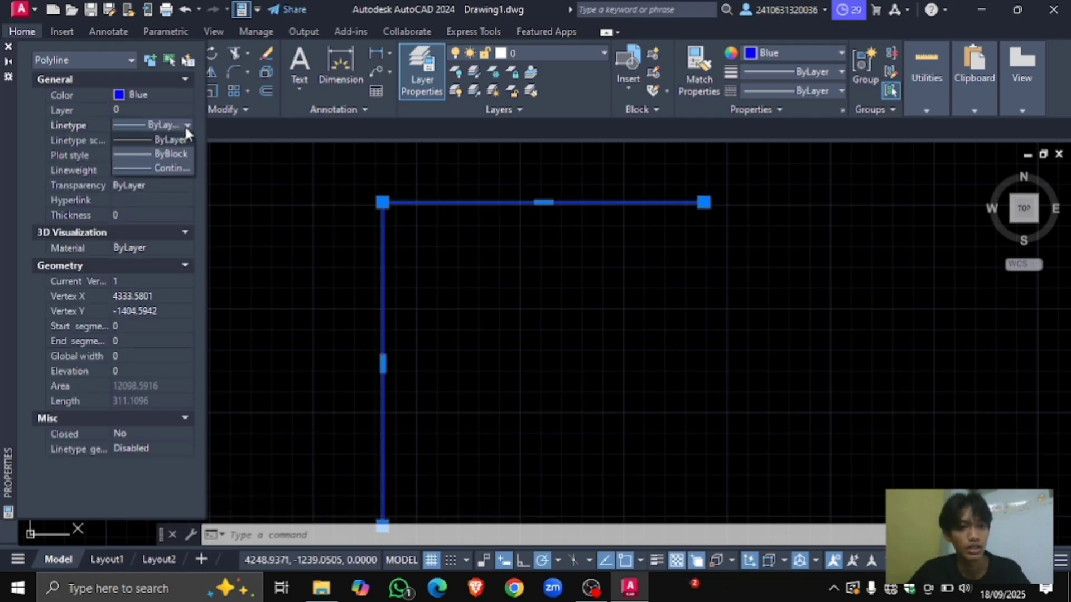
click(162, 167)
click(184, 171)
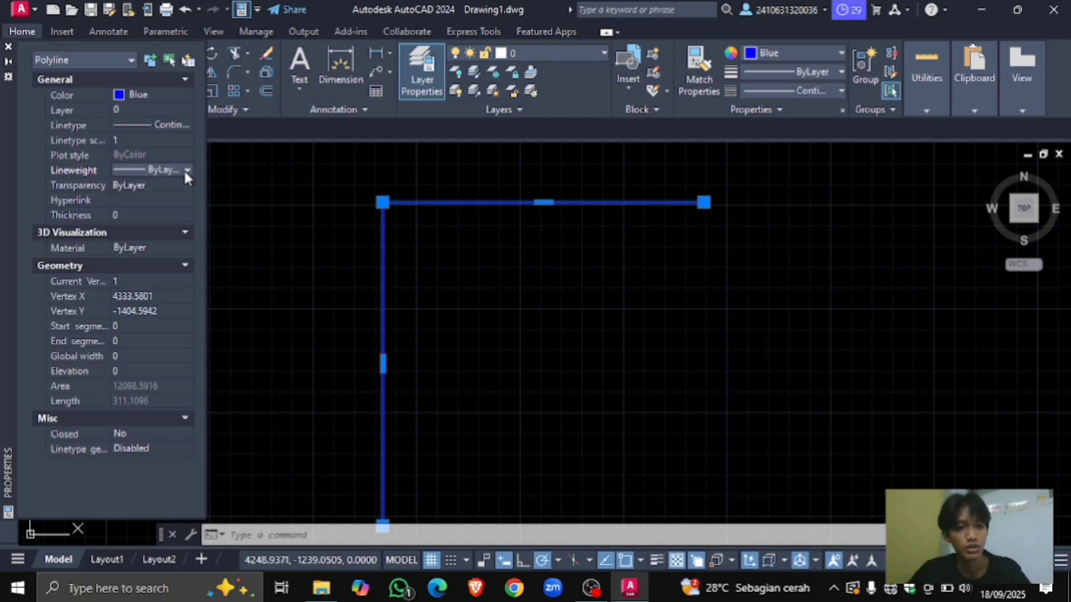
click(188, 170)
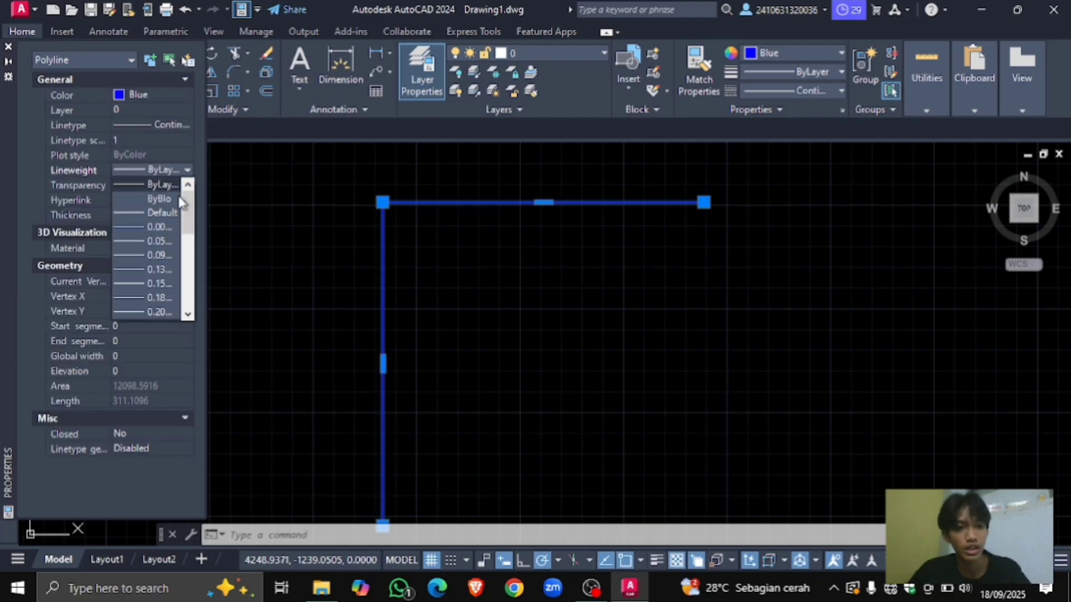
click(133, 283)
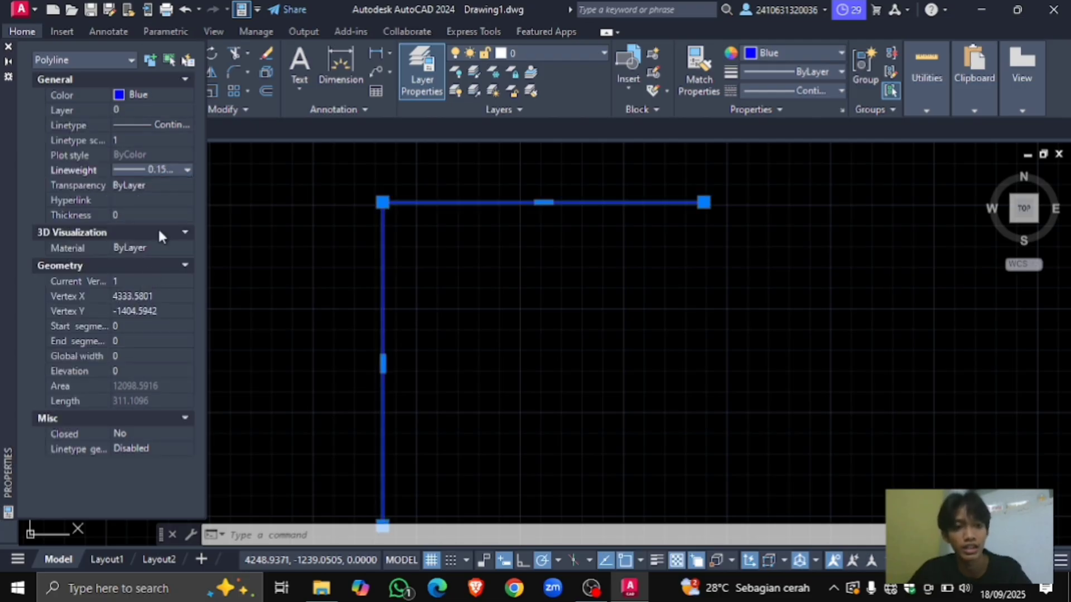
click(9, 47)
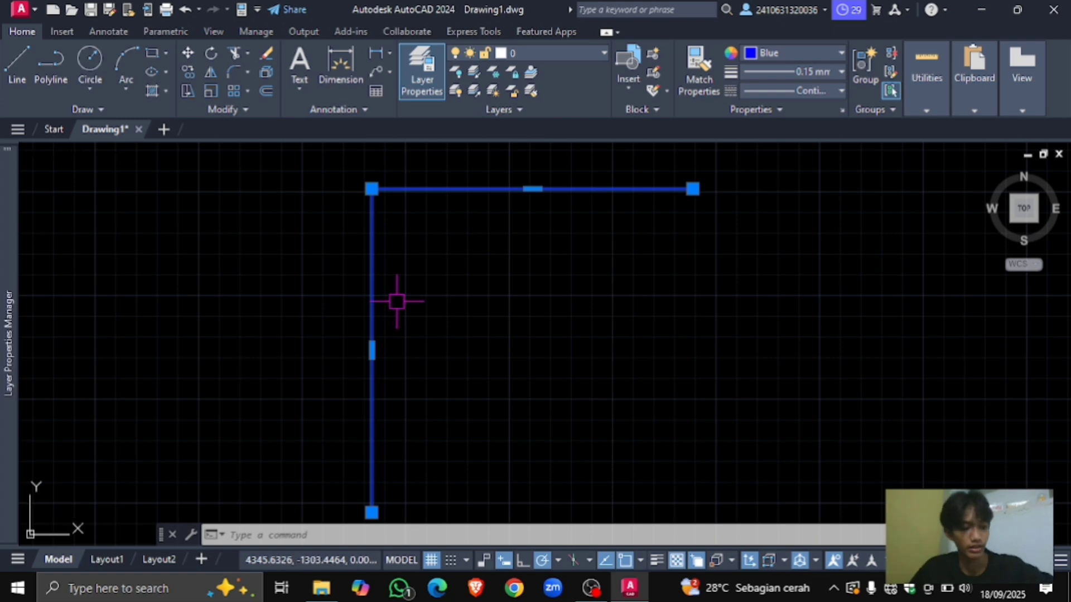
key(Escape)
Step: Draw a diagonal line about 218 units long, rising to the right, in the empty area right of the blue polyline
middle_drag(440, 334, 385, 327)
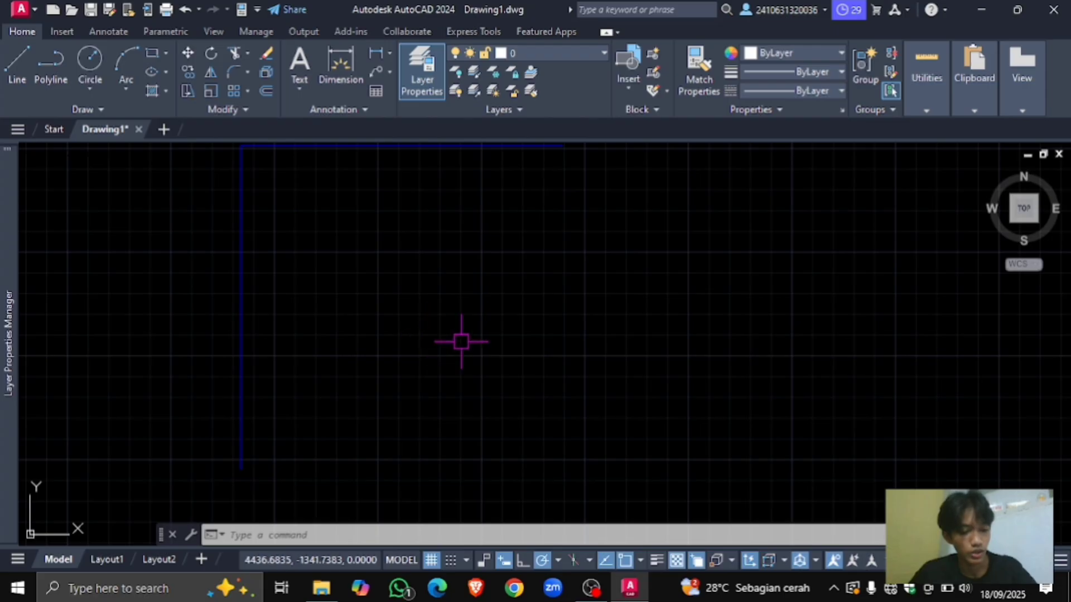
middle_drag(470, 344, 431, 333)
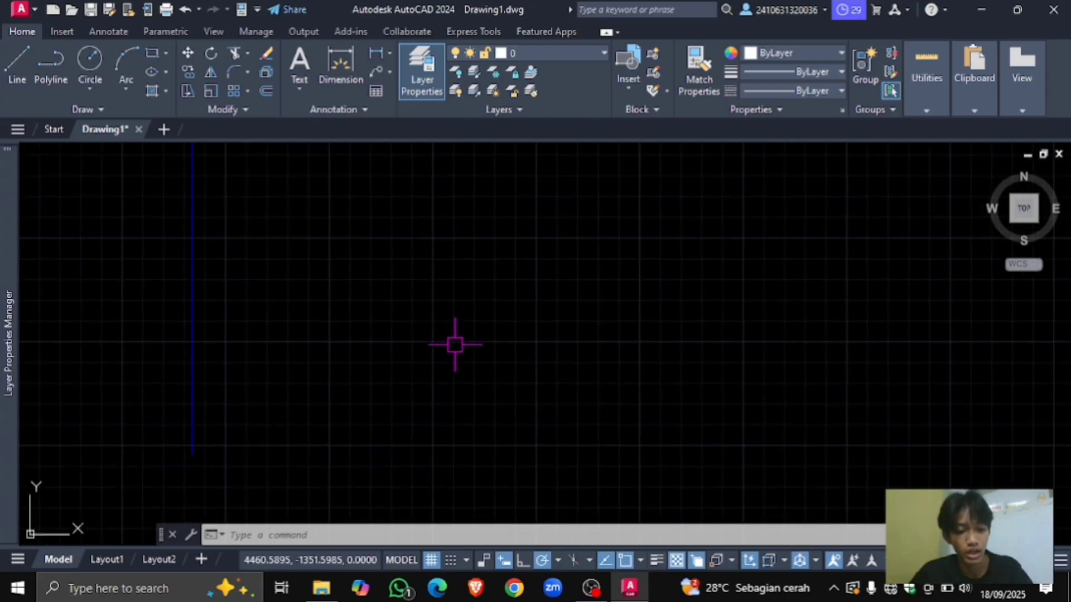
scroll(386, 351, down, 2)
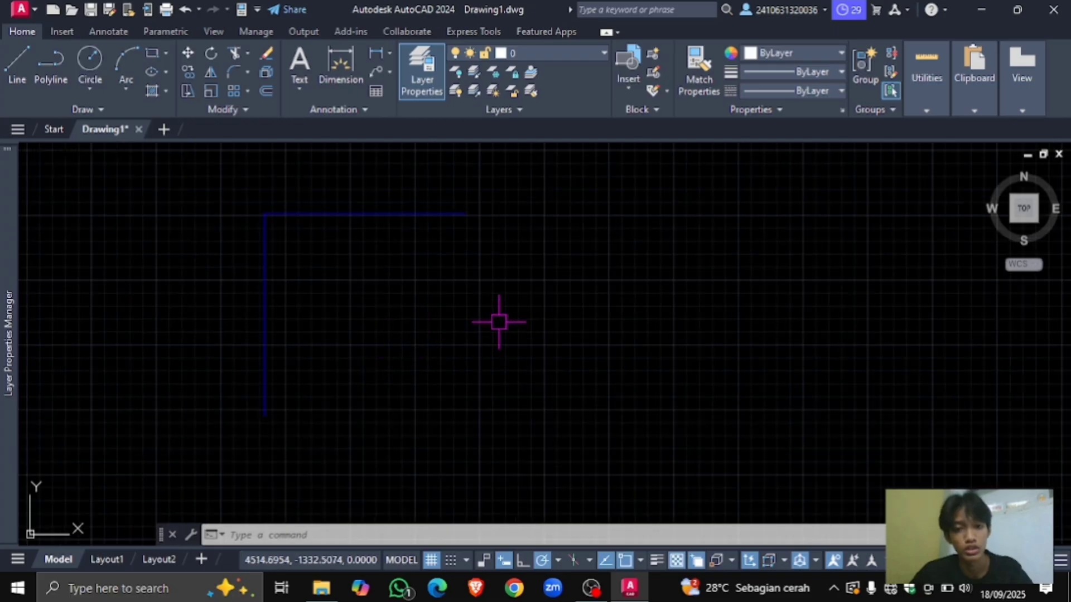
scroll(498, 323, down, 2)
middle_drag(491, 323, 357, 377)
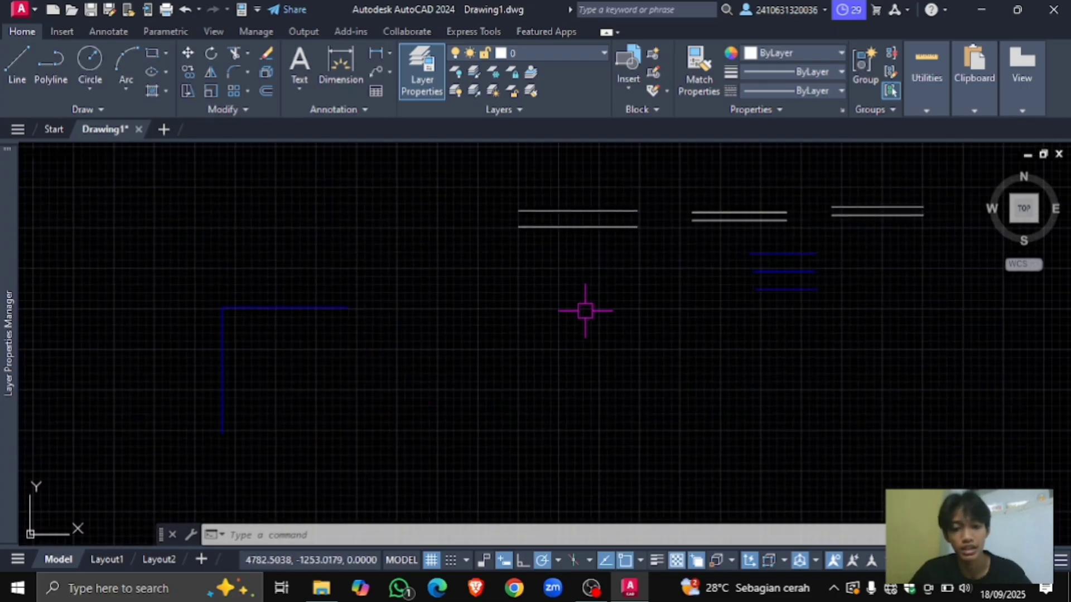
middle_drag(479, 362, 492, 335)
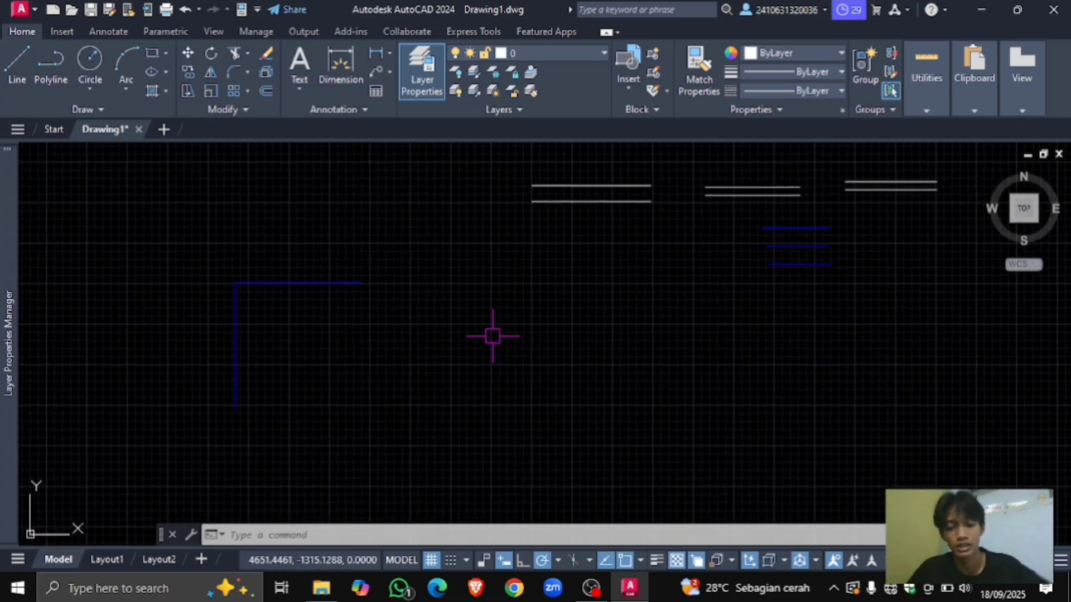
middle_drag(426, 328, 497, 335)
text(l)
key(Return)
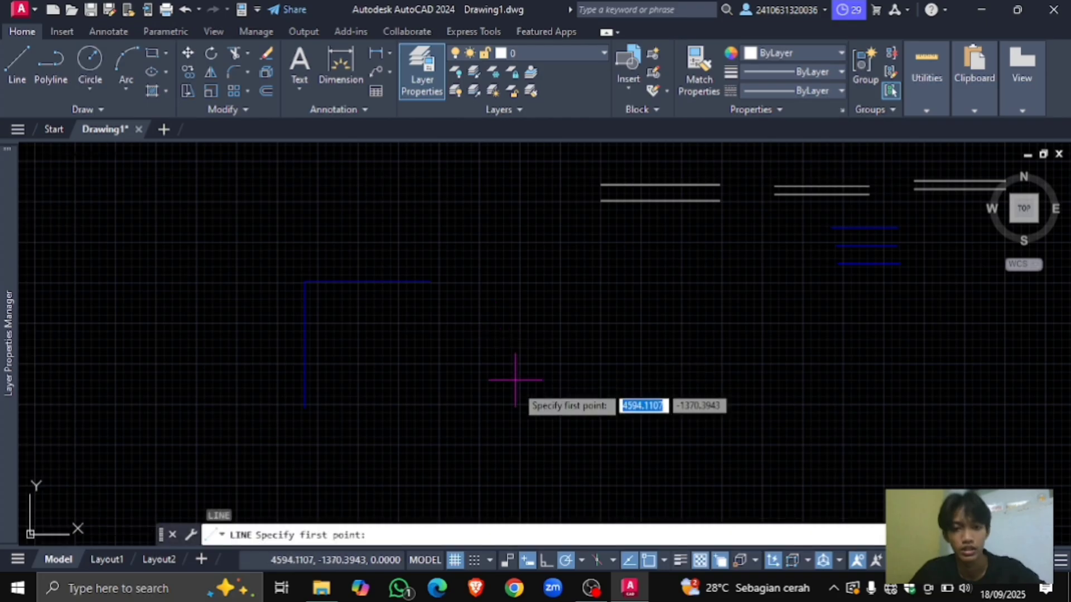
click(517, 384)
click(649, 270)
key(Return)
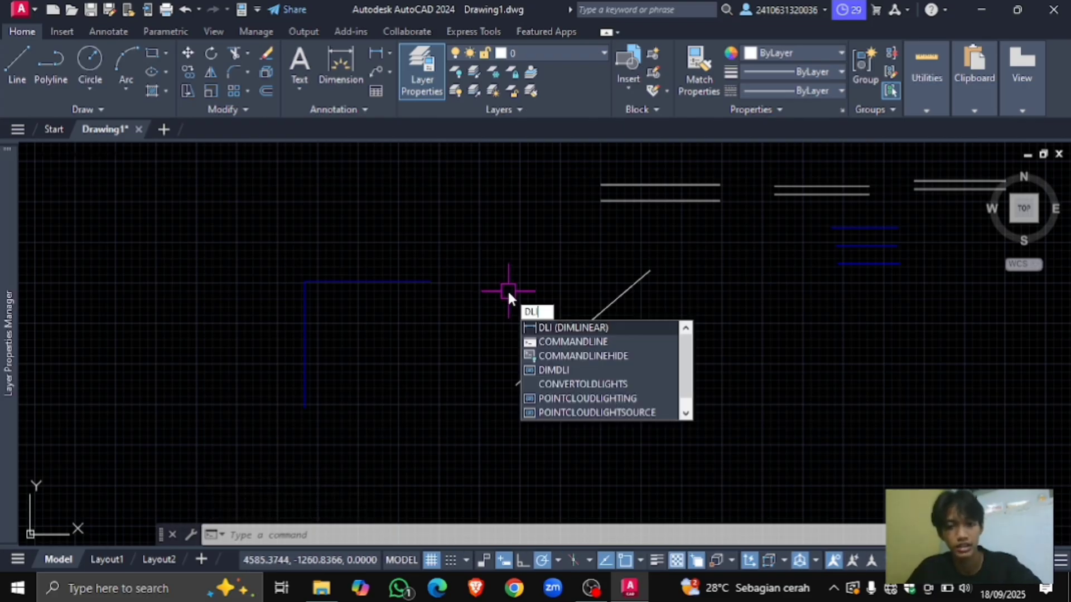
Step: Add a linear dimension (DLI) above the horizontal segment of the blue polyline, between its two endpoints
key(Return)
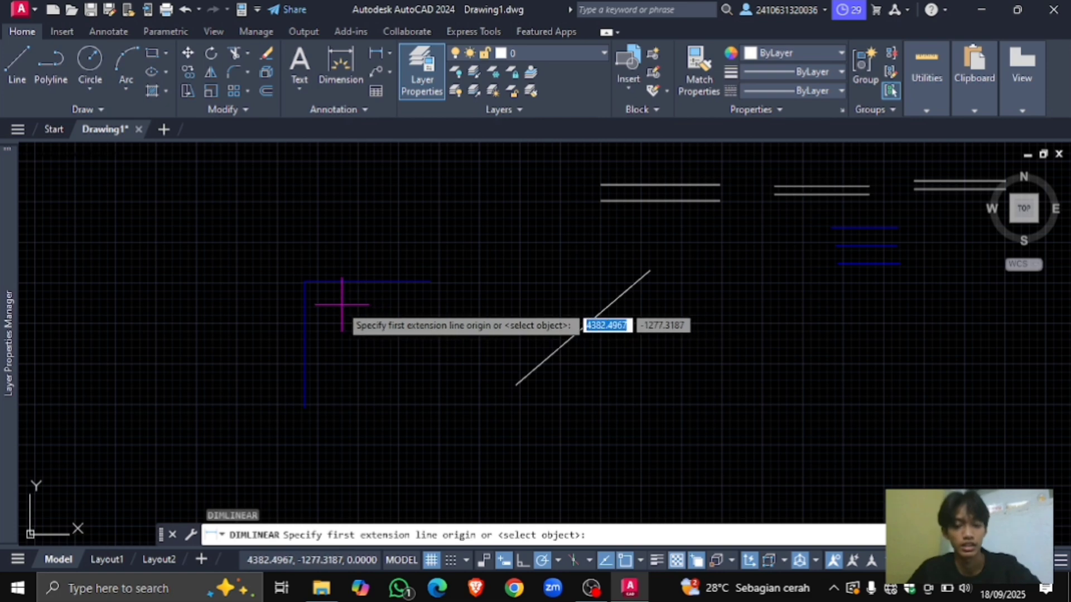
scroll(303, 281, up, 5)
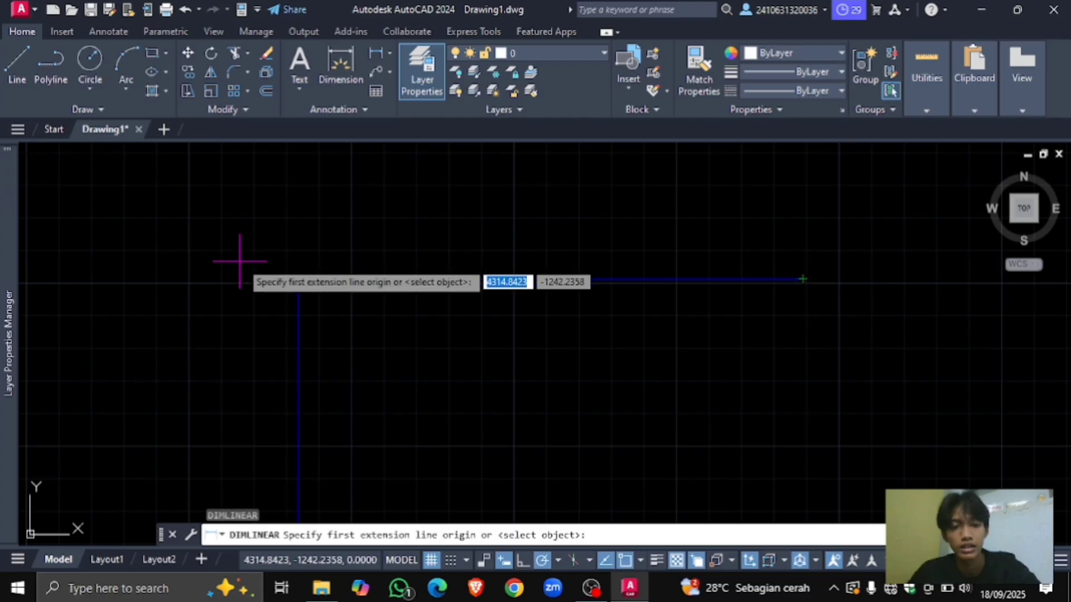
click(298, 279)
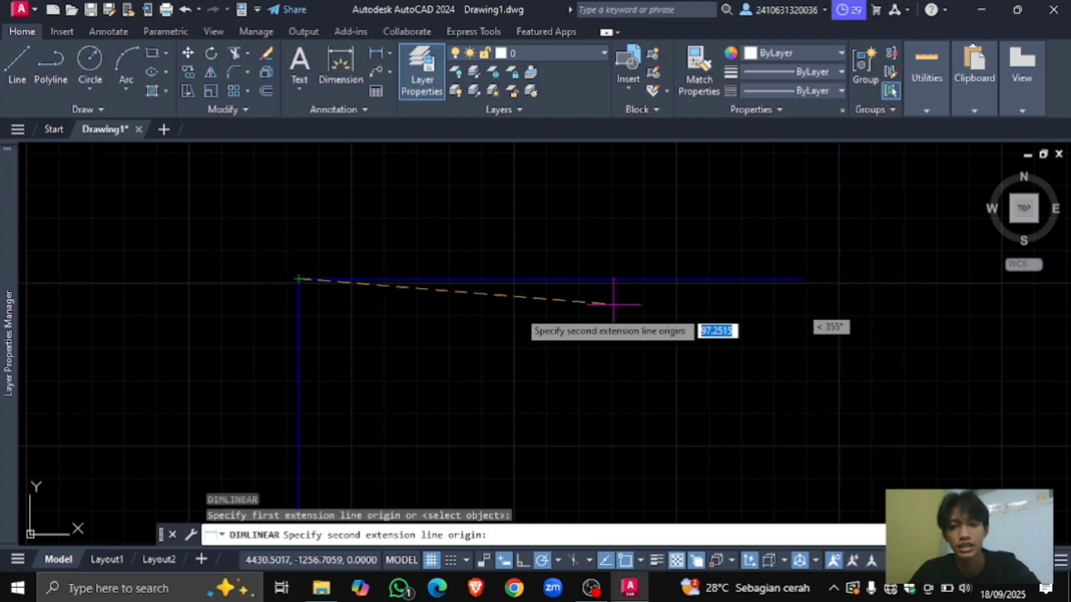
click(803, 280)
scroll(627, 304, down, 2)
click(628, 226)
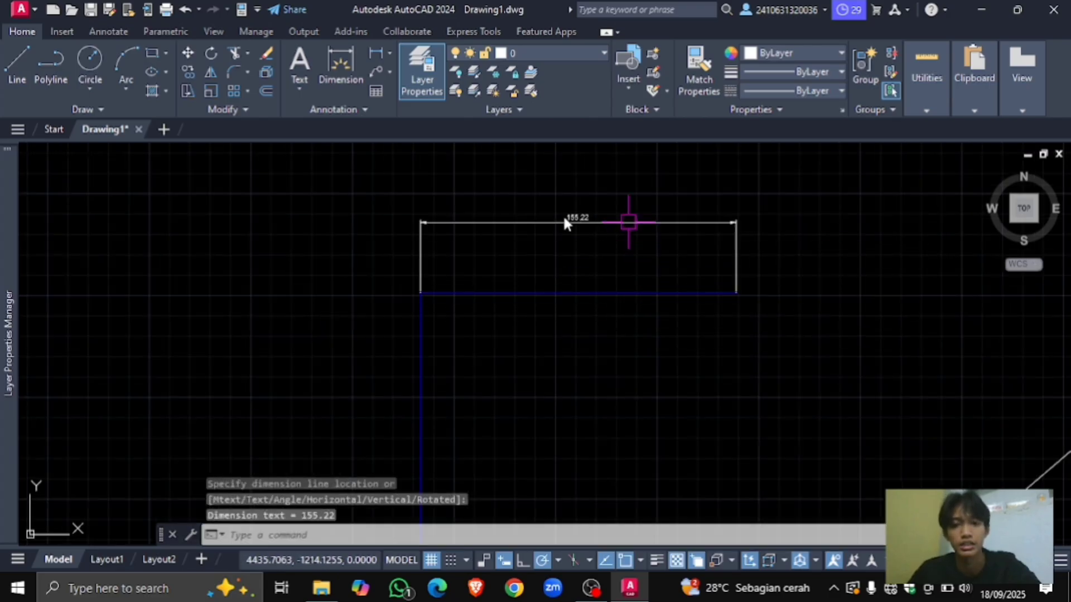
Step: Try to dimension the diagonal line between its endpoints with a linear dimension
scroll(613, 220, up, 3)
middle_drag(610, 216, 433, 215)
scroll(441, 215, down, 2)
scroll(451, 226, down, 5)
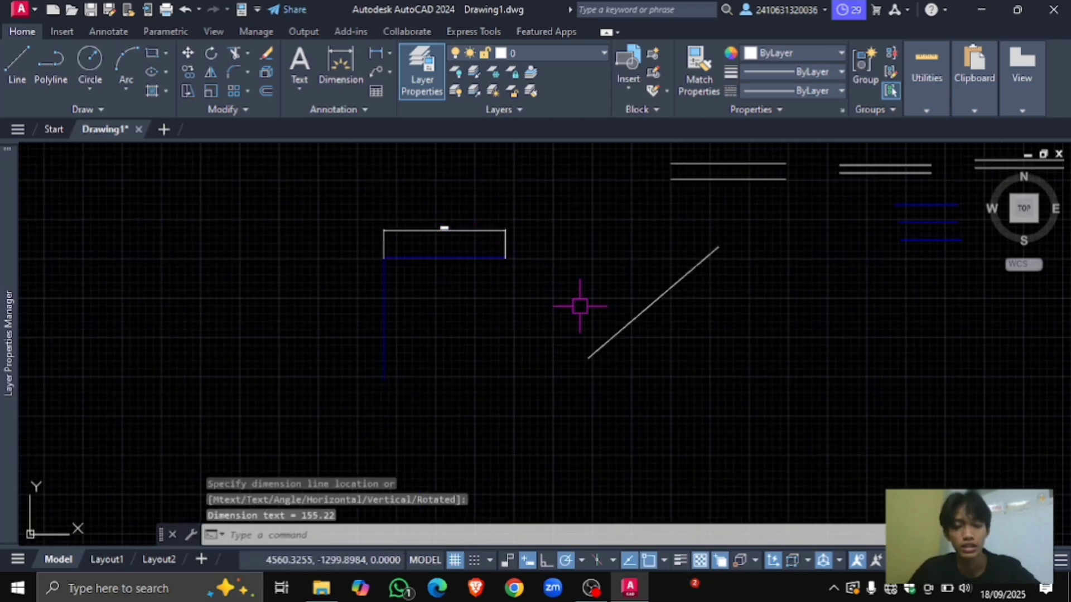
key(space)
scroll(580, 357, up, 2)
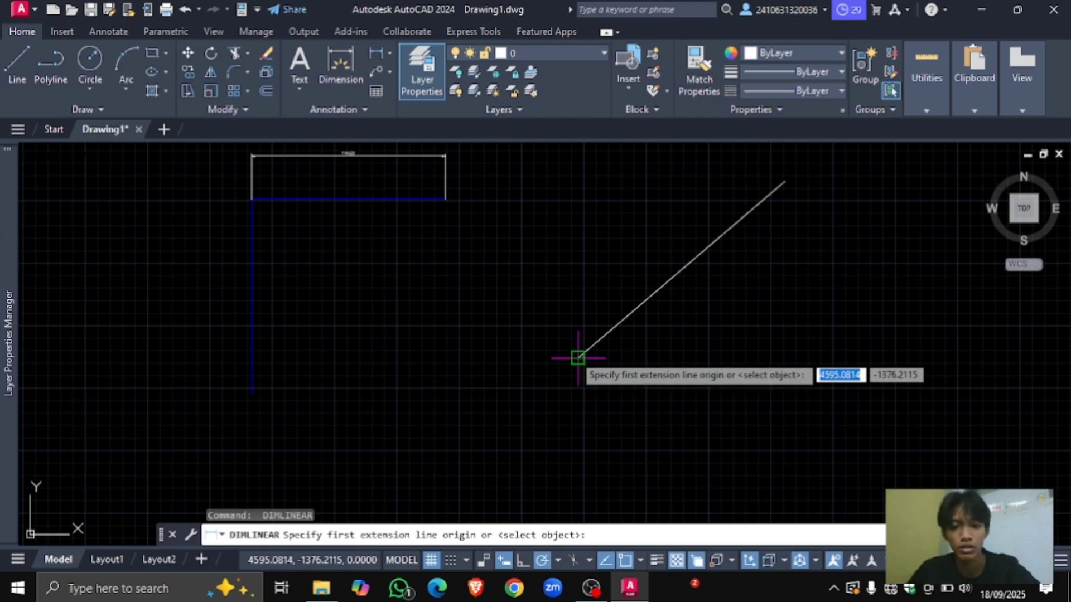
click(579, 358)
click(784, 182)
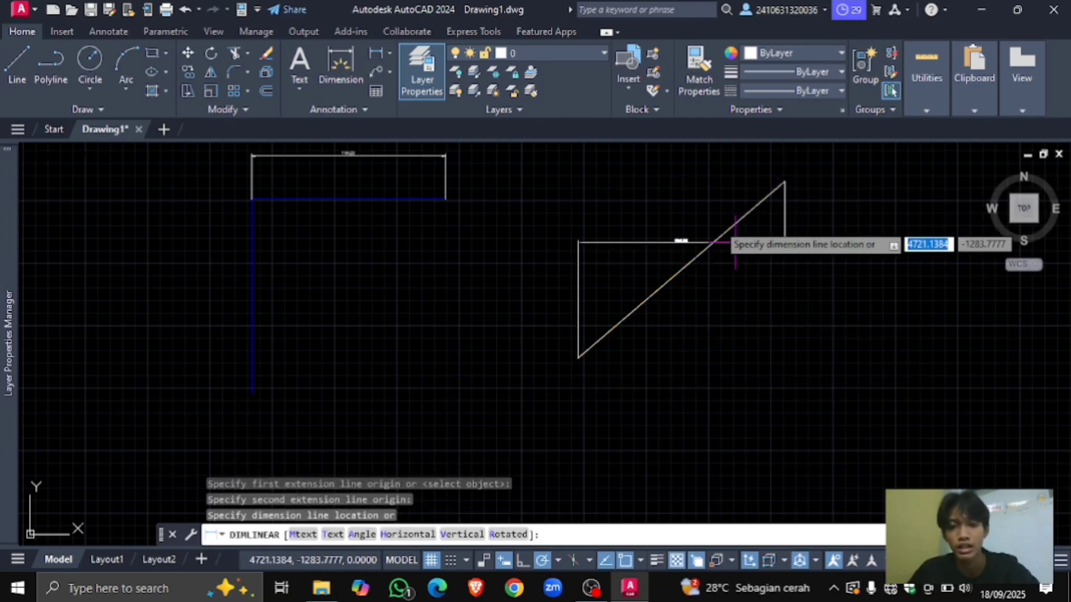
middle_drag(678, 203, 634, 268)
scroll(636, 239, up, 4)
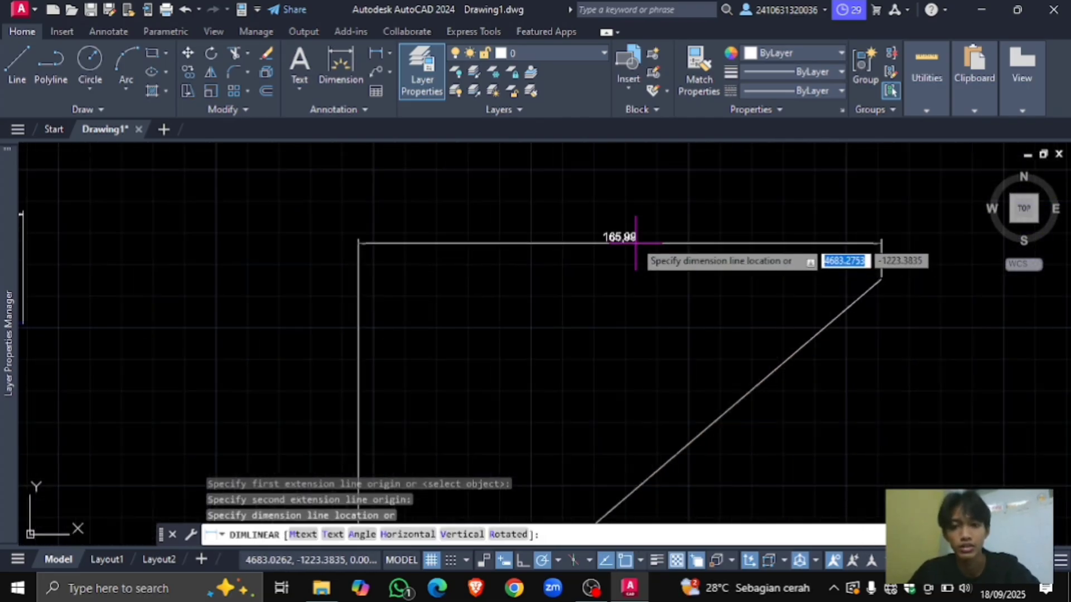
scroll(628, 222, down, 2)
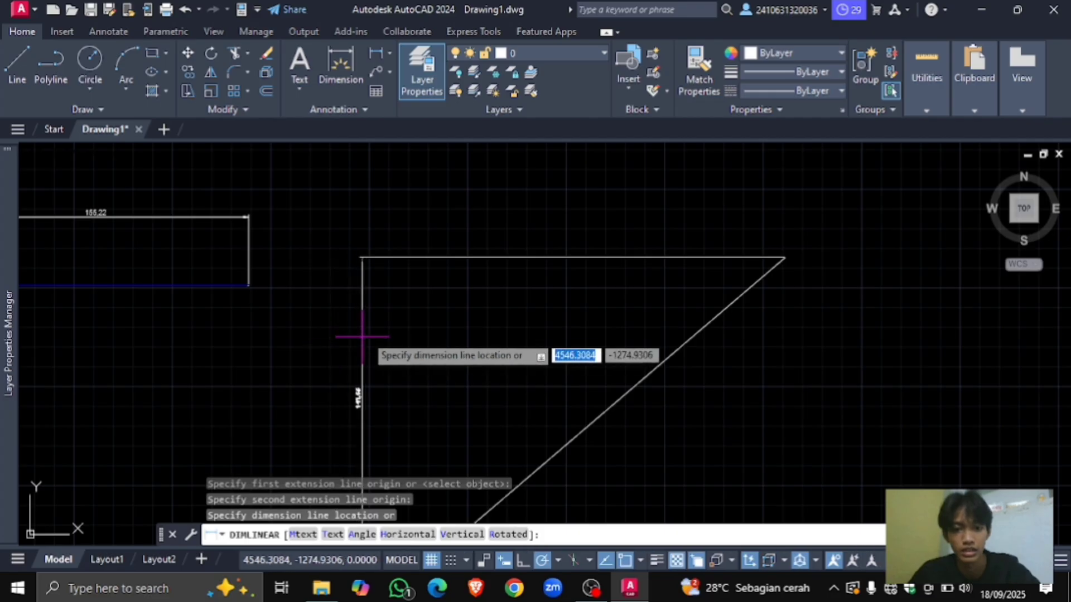
key(Escape)
scroll(379, 329, down, 3)
middle_drag(399, 296, 500, 266)
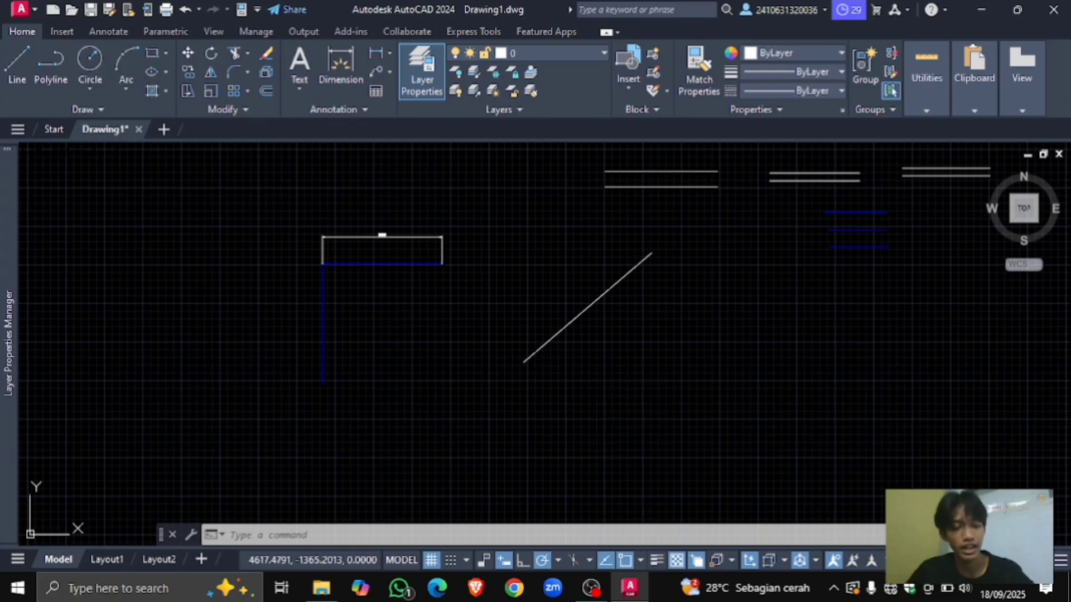
Step: Add an aligned dimension (DAL) between the diagonal line's endpoints, placed parallel to it on its upper-left side
text(Da)
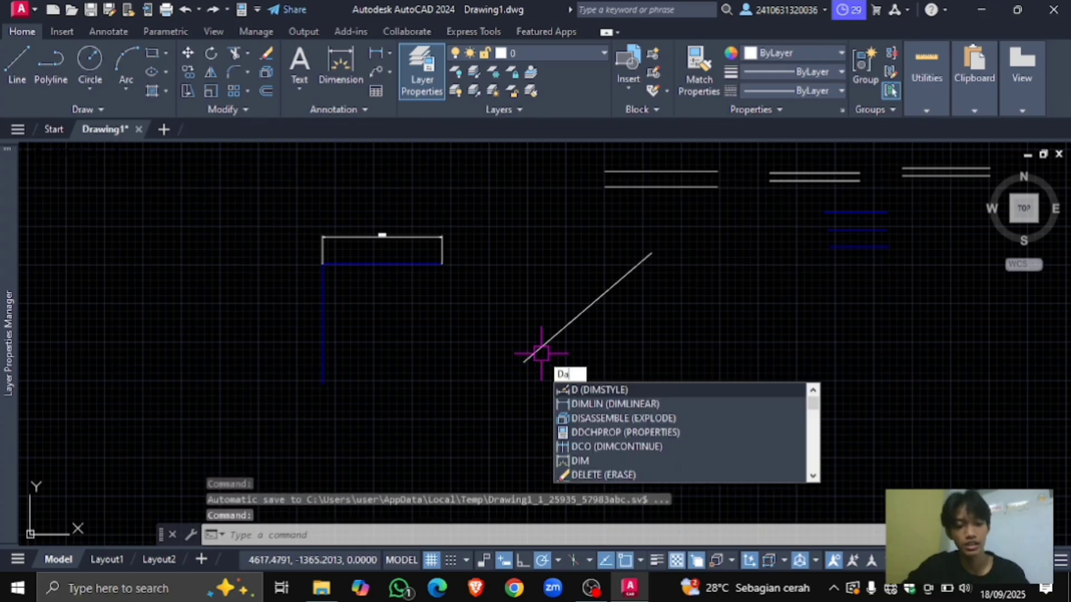
text(l)
key(Return)
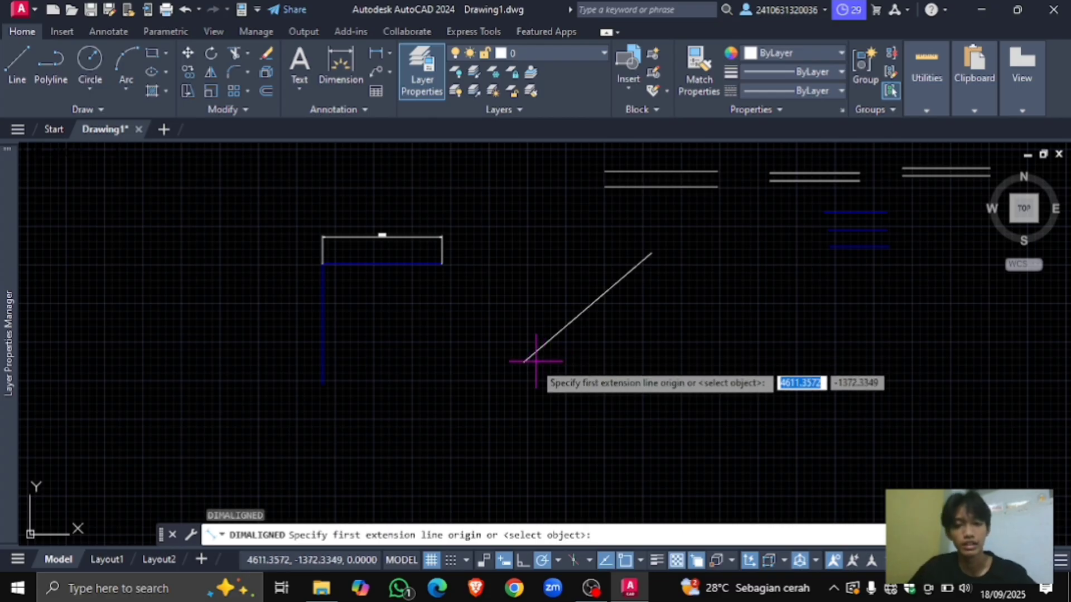
click(524, 362)
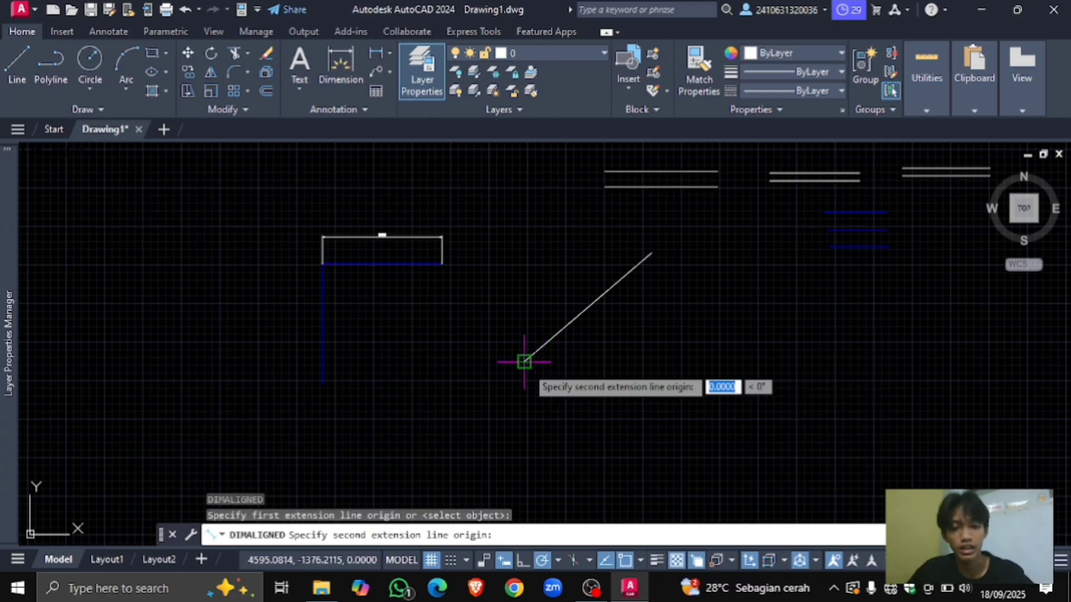
click(652, 253)
scroll(574, 246, up, 3)
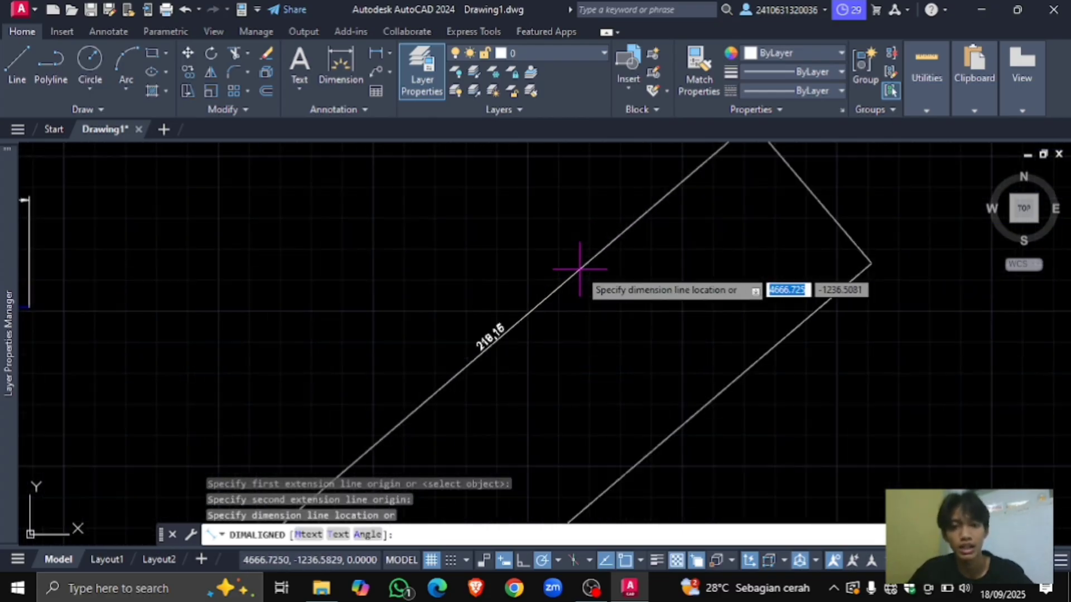
click(550, 340)
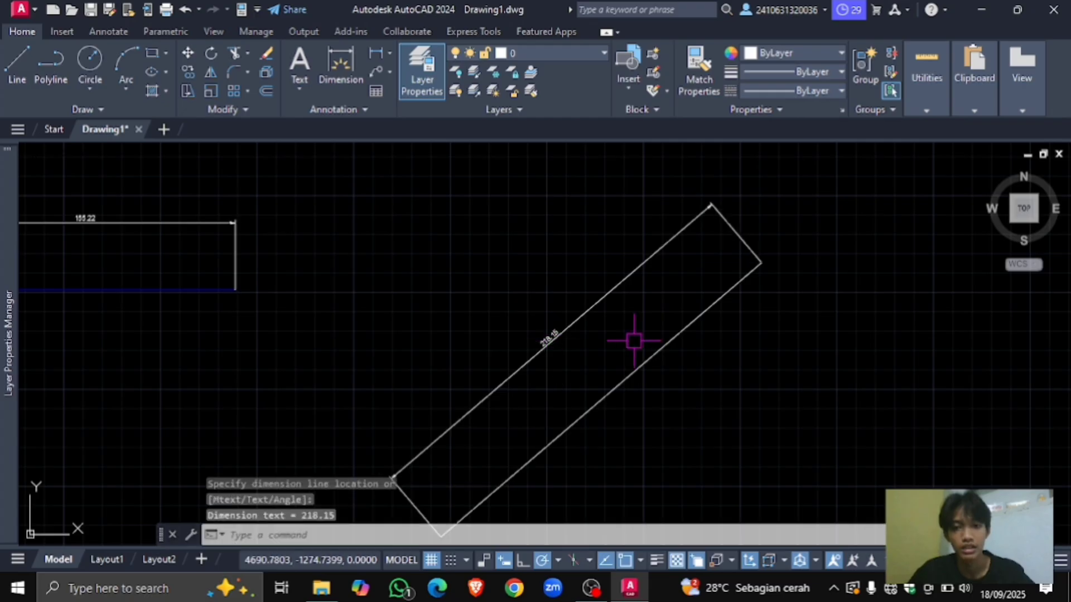
Step: Try to dimension the single arc above the circle between its endpoints with an aligned dimension (DAL)
middle_drag(590, 382, 638, 311)
middle_drag(586, 378, 641, 310)
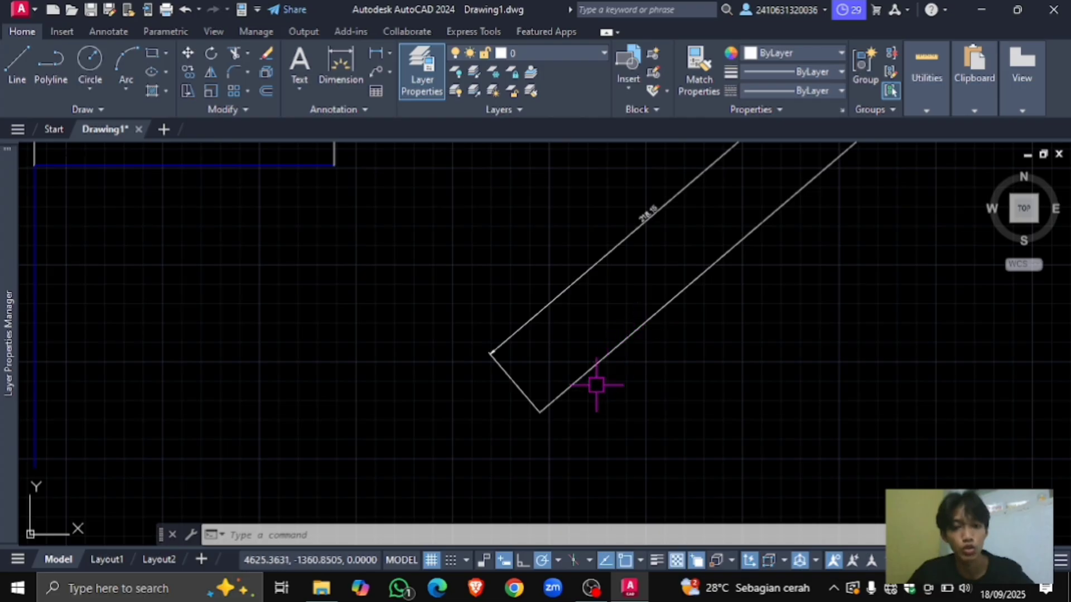
scroll(564, 402, down, 8)
mouse_move(453, 267)
middle_down()
mouse_move(559, 423)
mouse_move(510, 254)
middle_up()
scroll(517, 386, up, 4)
scroll(476, 342, up, 8)
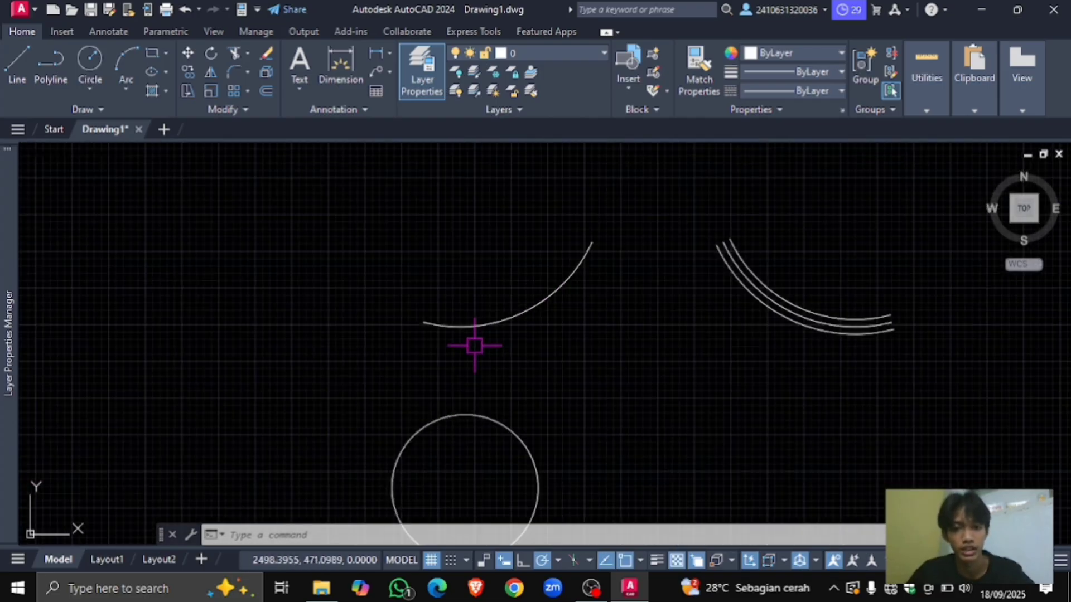
scroll(512, 343, up, 2)
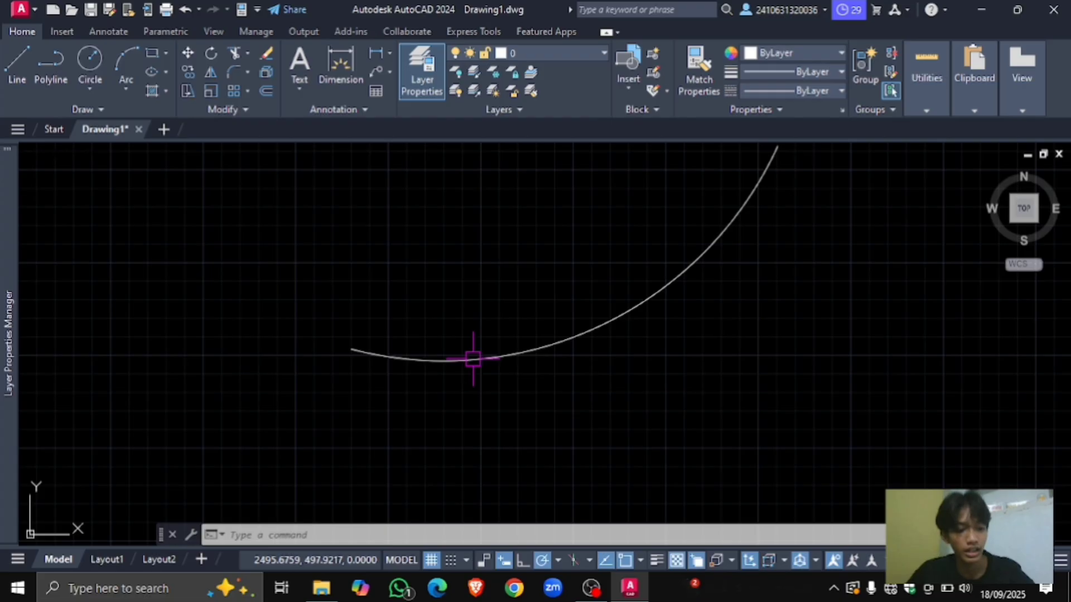
mouse_move(473, 359)
text(DAL)
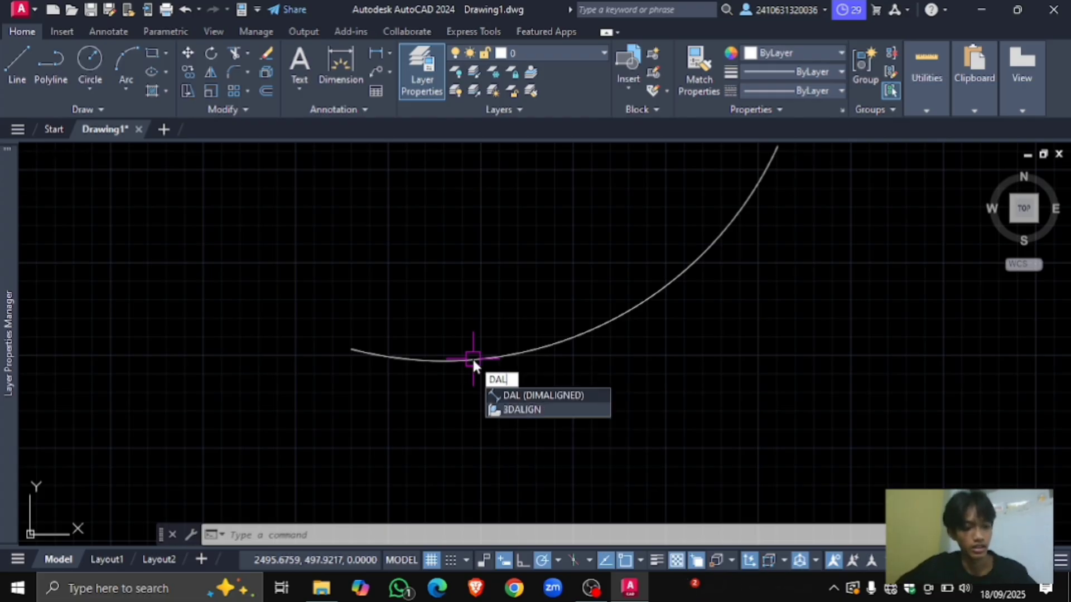
key(Return)
scroll(458, 400, down, 3)
scroll(424, 383, up, 2)
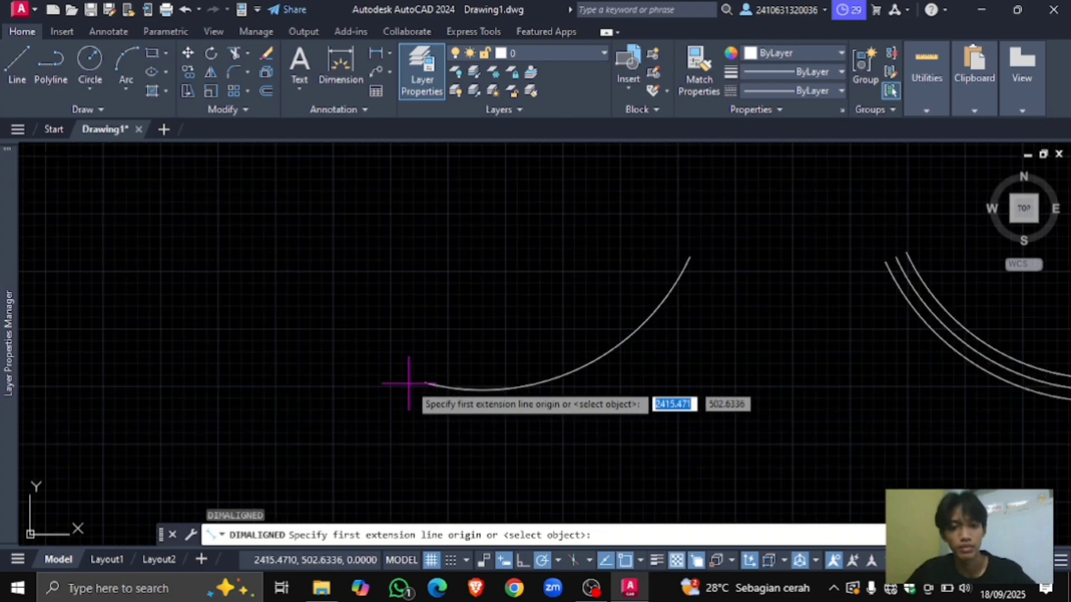
click(426, 383)
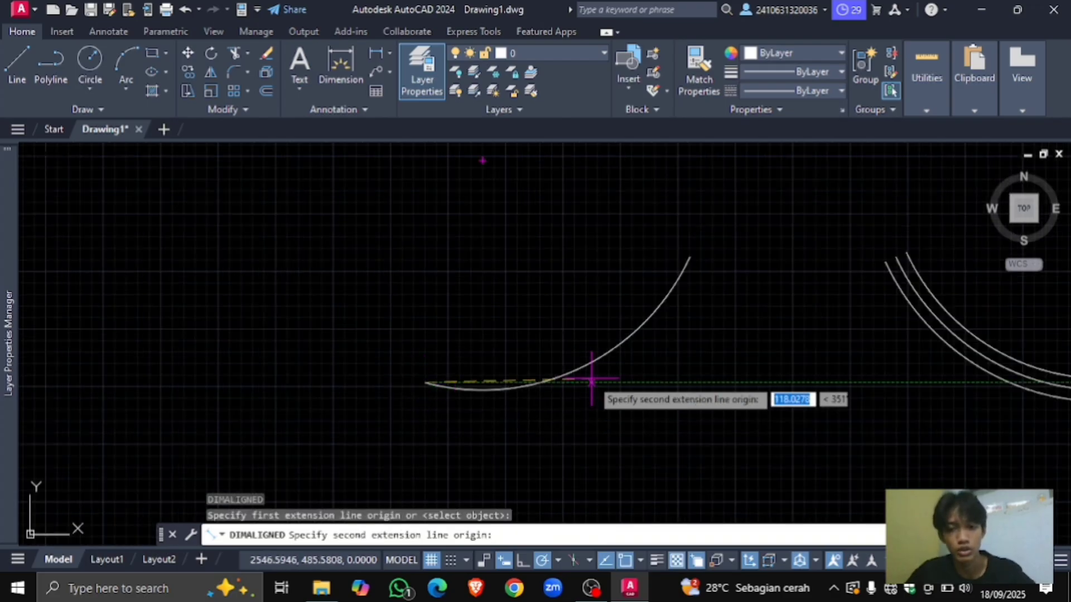
click(690, 257)
key(Escape)
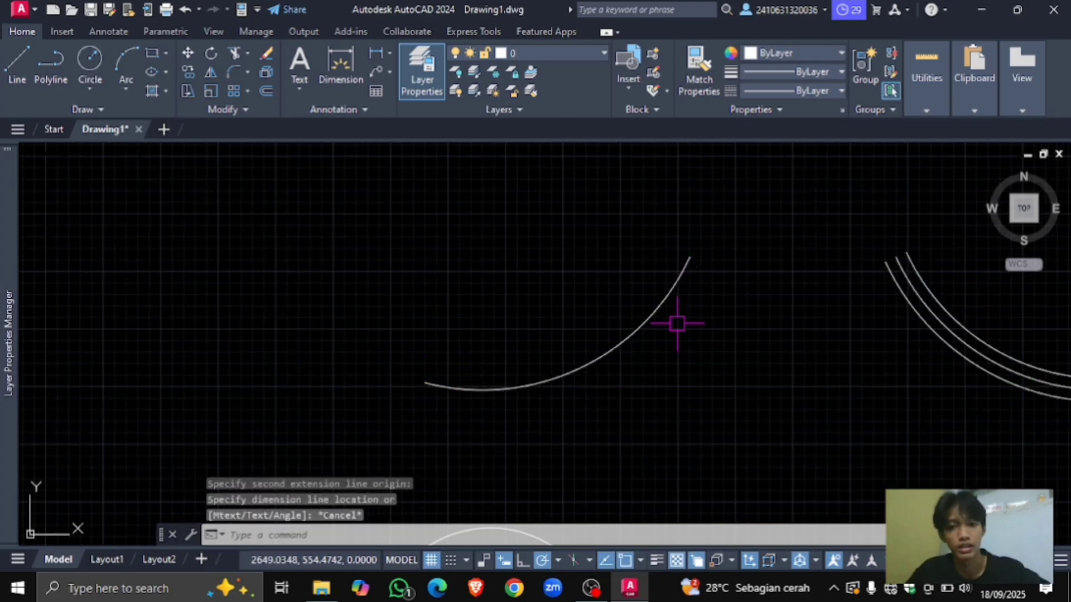
key(Return)
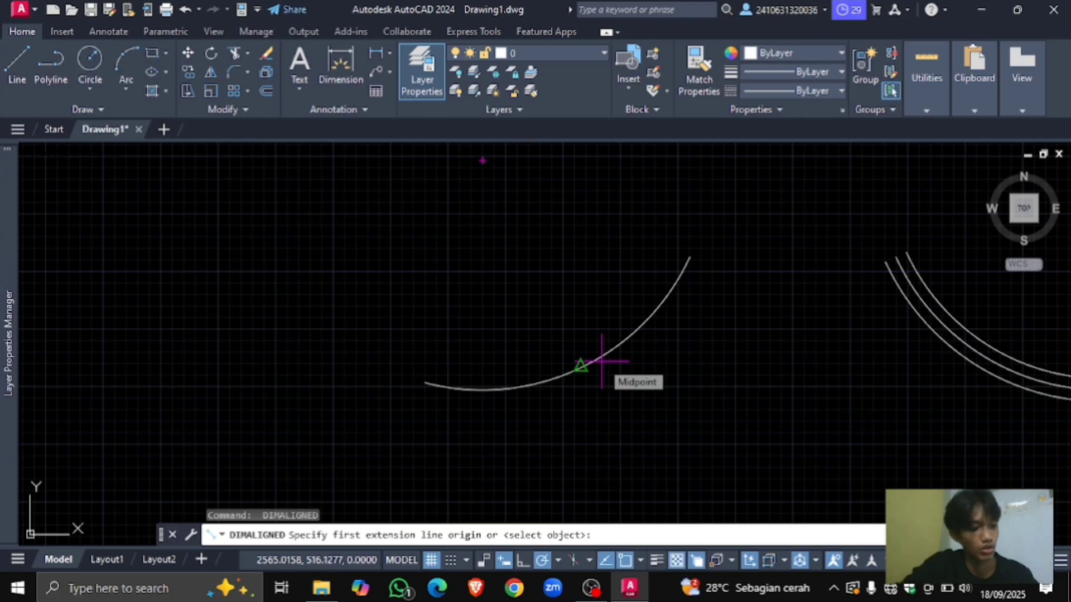
key(Escape)
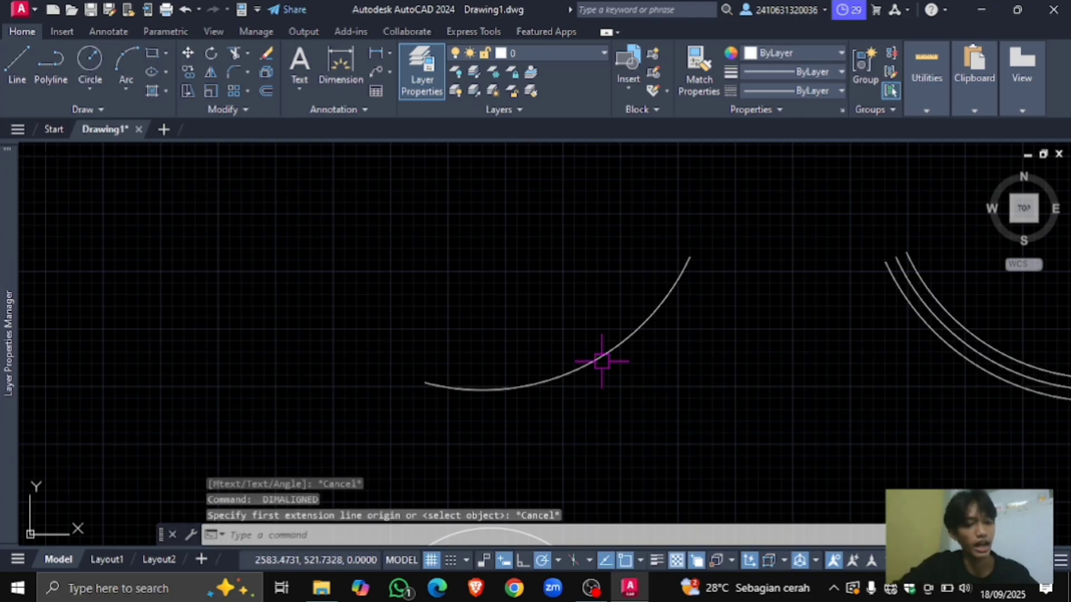
Step: Add an arc length dimension (DAR) to the single arc above the circle, placed just below the curve
text(dar)
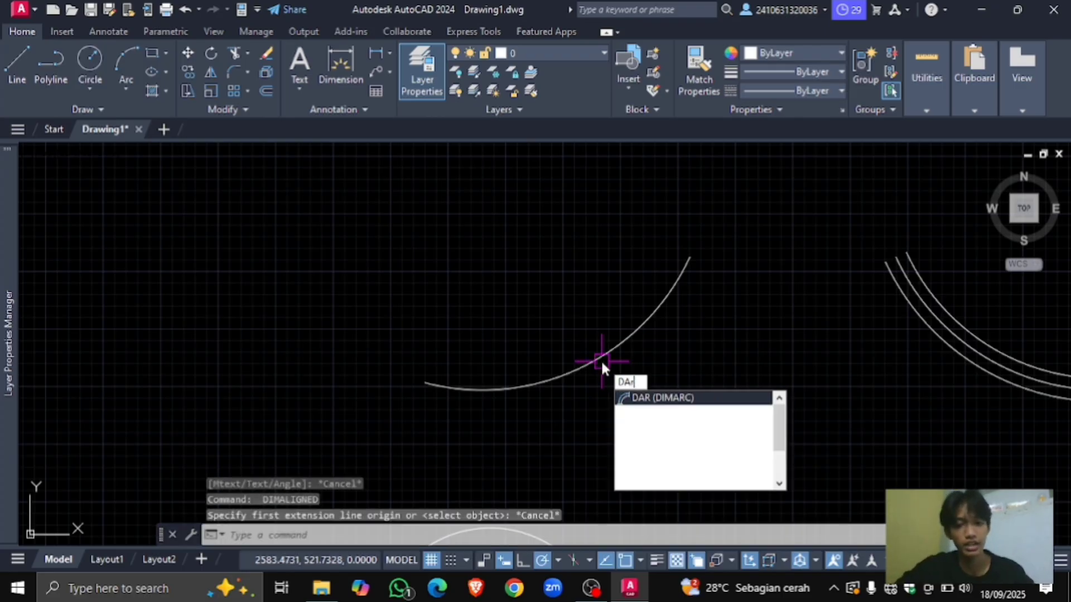
key(Return)
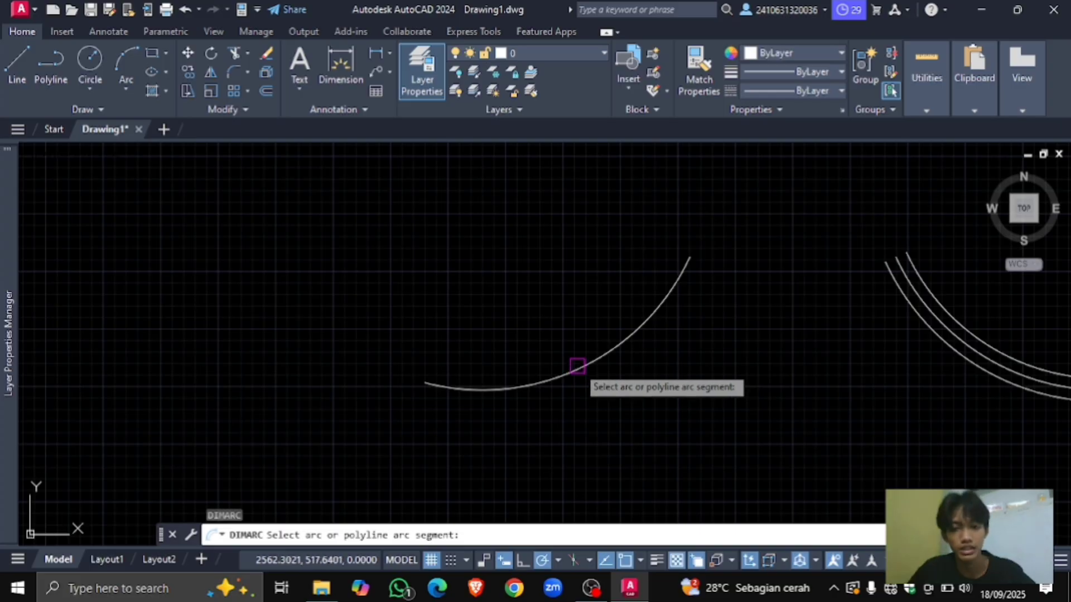
click(582, 372)
scroll(608, 383, up, 4)
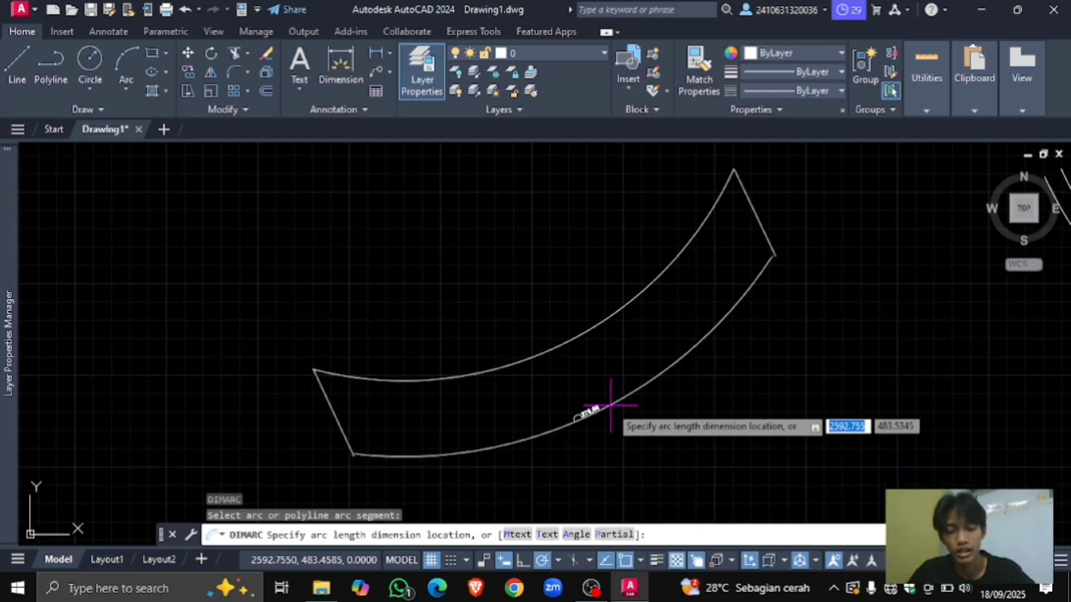
scroll(601, 392, down, 4)
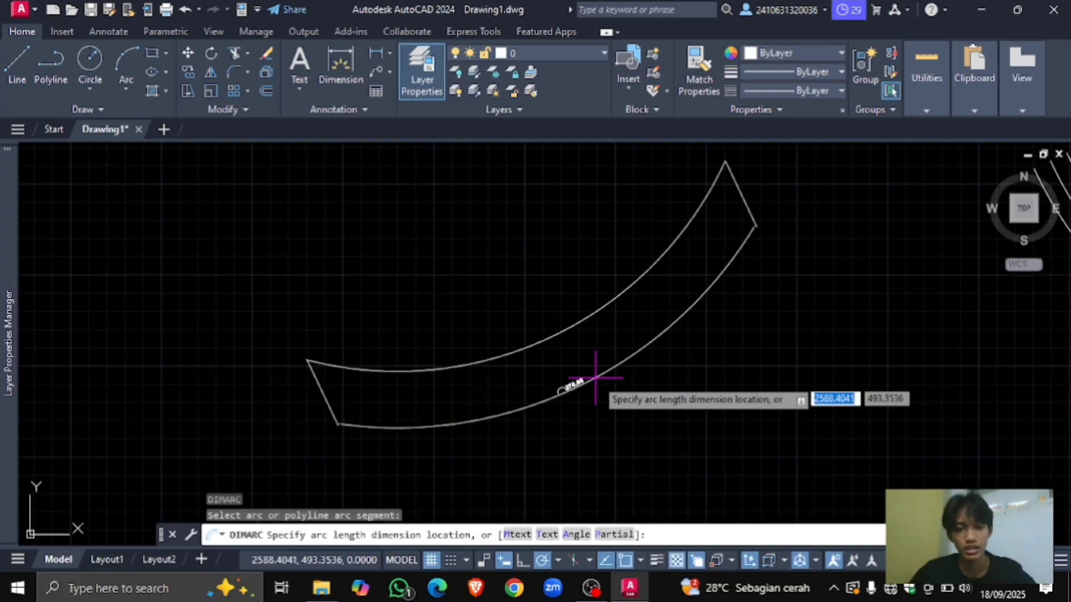
click(597, 368)
Step: Add a diameter dimension (DDI) to the circle below the arc, with its text placed outside to the circle's right
scroll(617, 359, down, 4)
scroll(554, 311, down, 6)
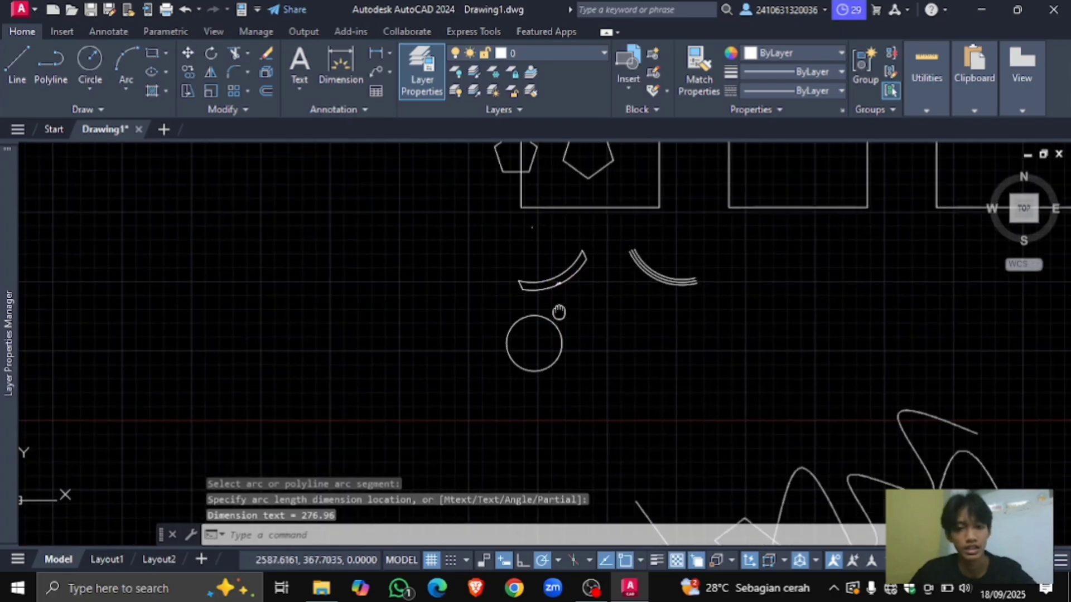
scroll(585, 385, up, 2)
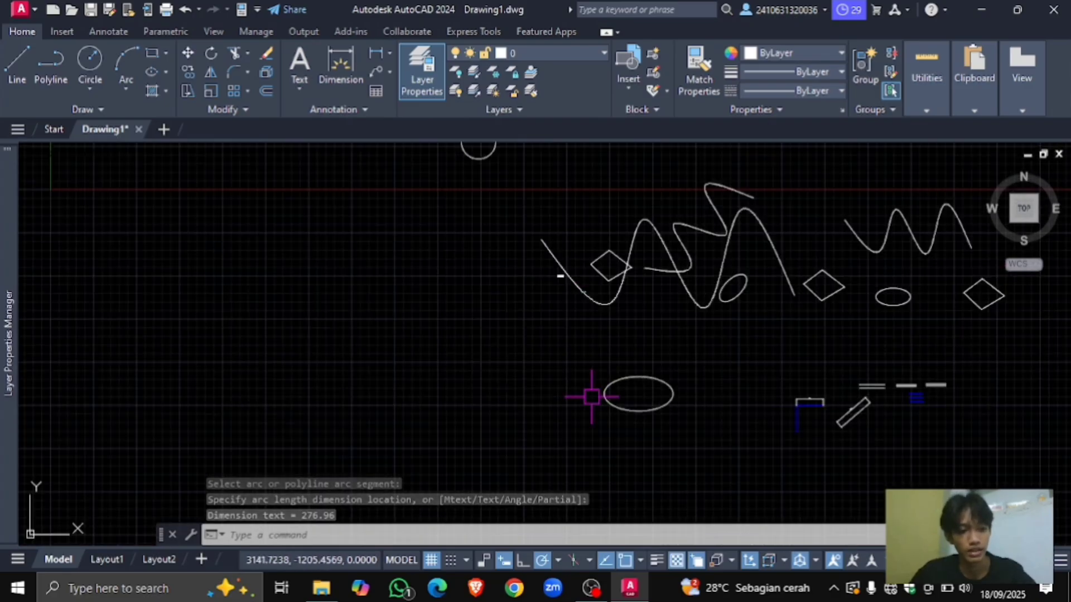
middle_drag(593, 390, 560, 325)
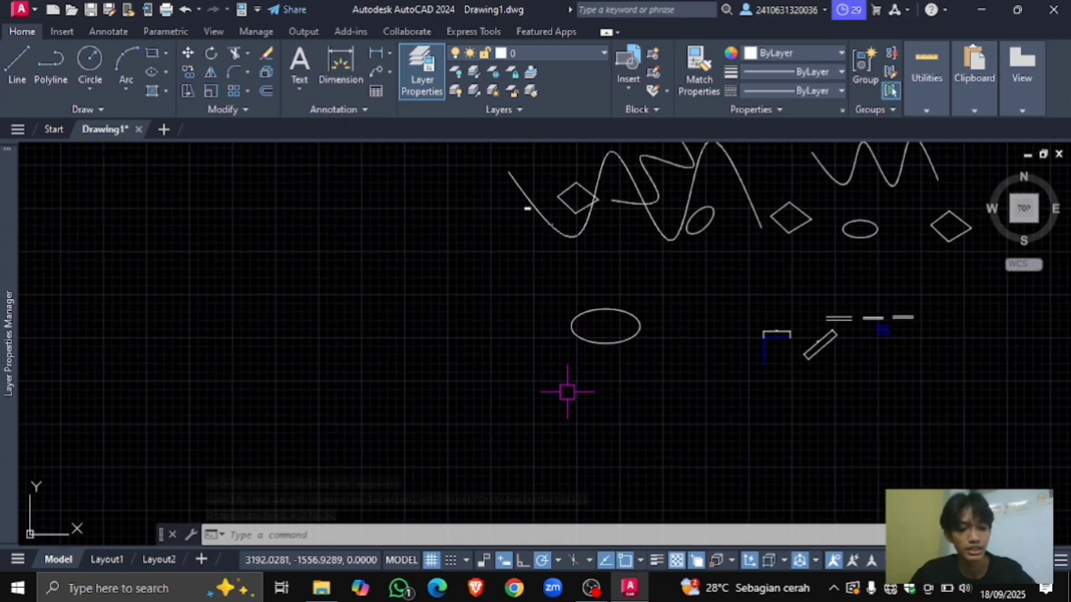
middle_drag(568, 388, 533, 372)
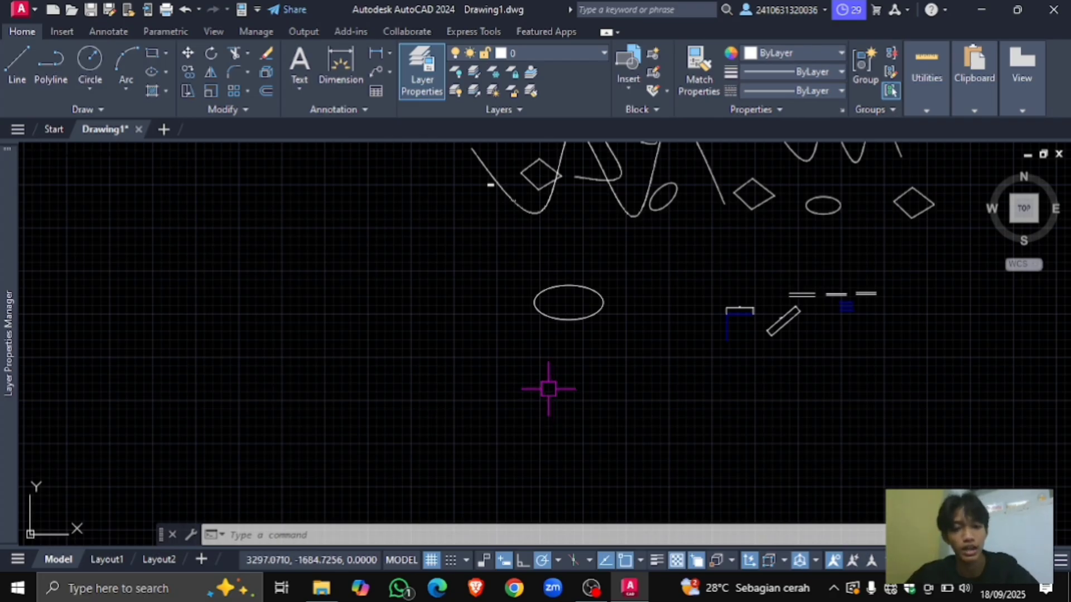
middle_drag(573, 338, 538, 378)
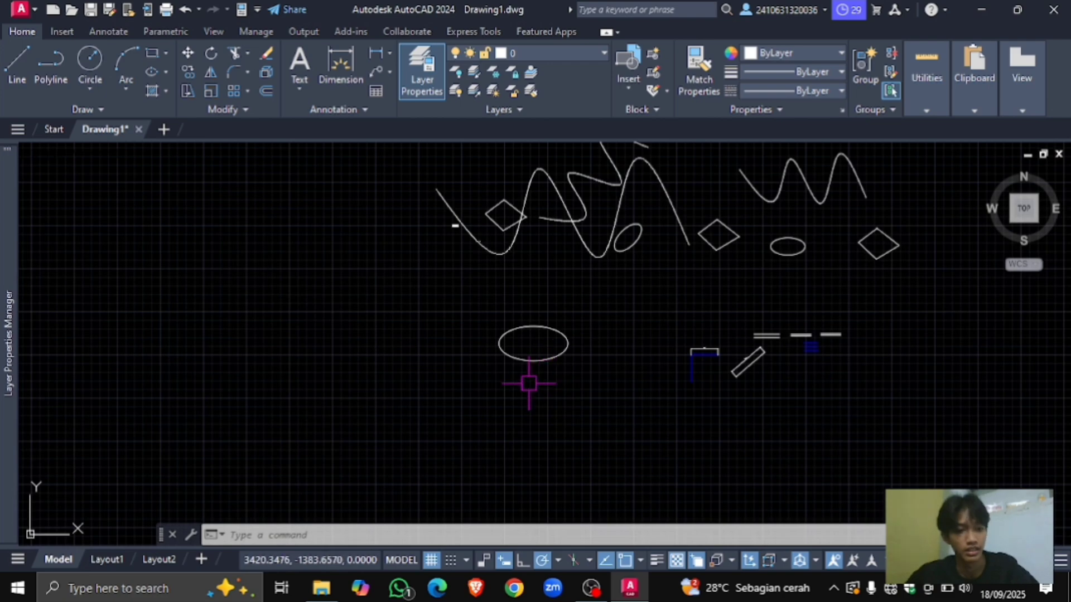
scroll(529, 383, down, 3)
scroll(450, 273, up, 6)
mouse_move(495, 301)
middle_down()
mouse_move(483, 294)
mouse_move(473, 314)
middle_up()
scroll(466, 309, up, 2)
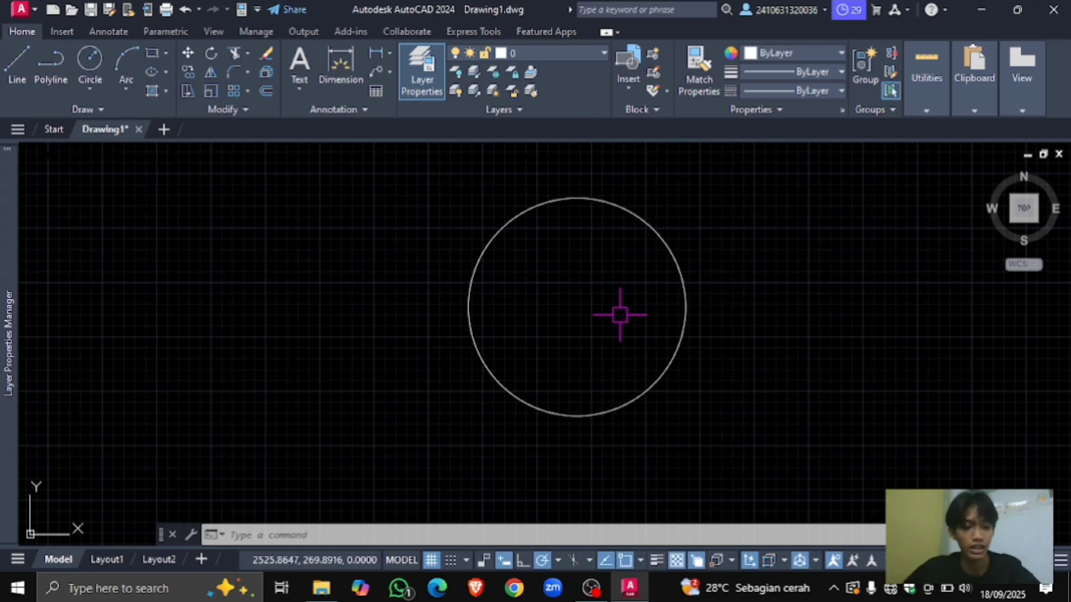
text(di)
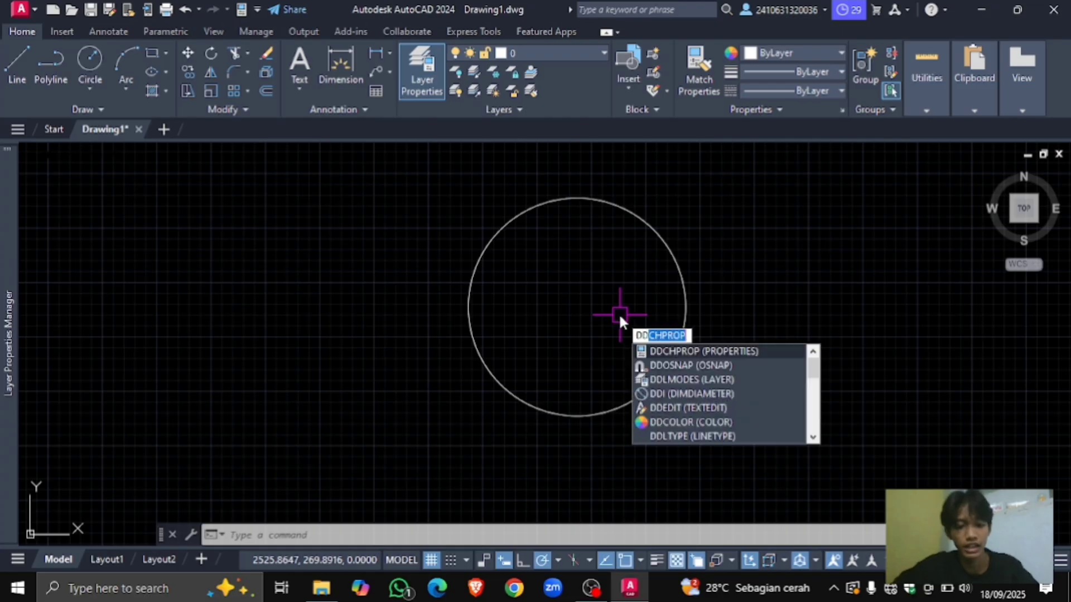
key(Return)
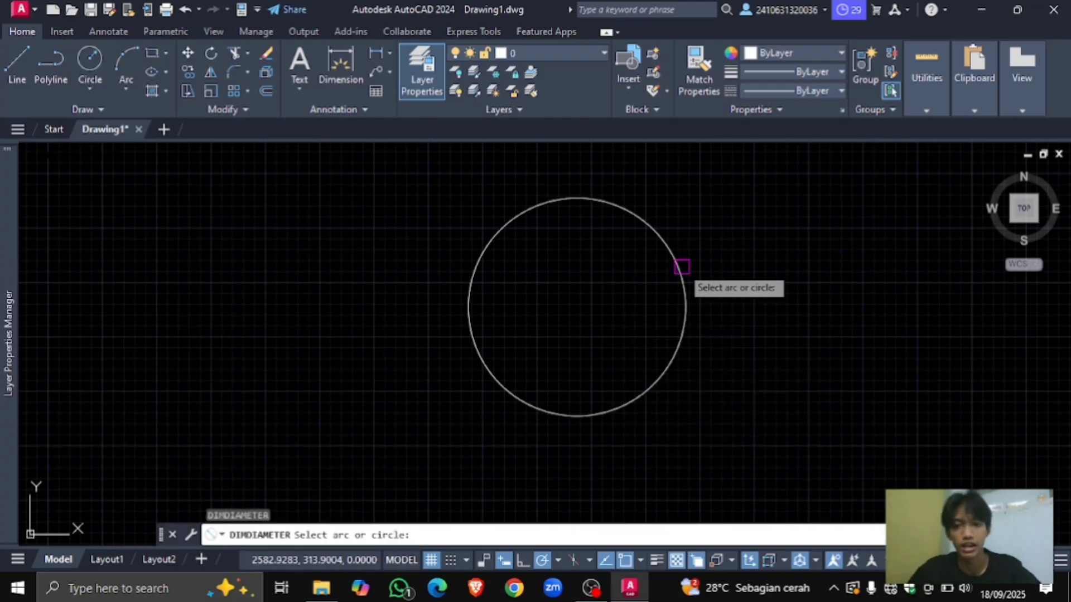
click(672, 266)
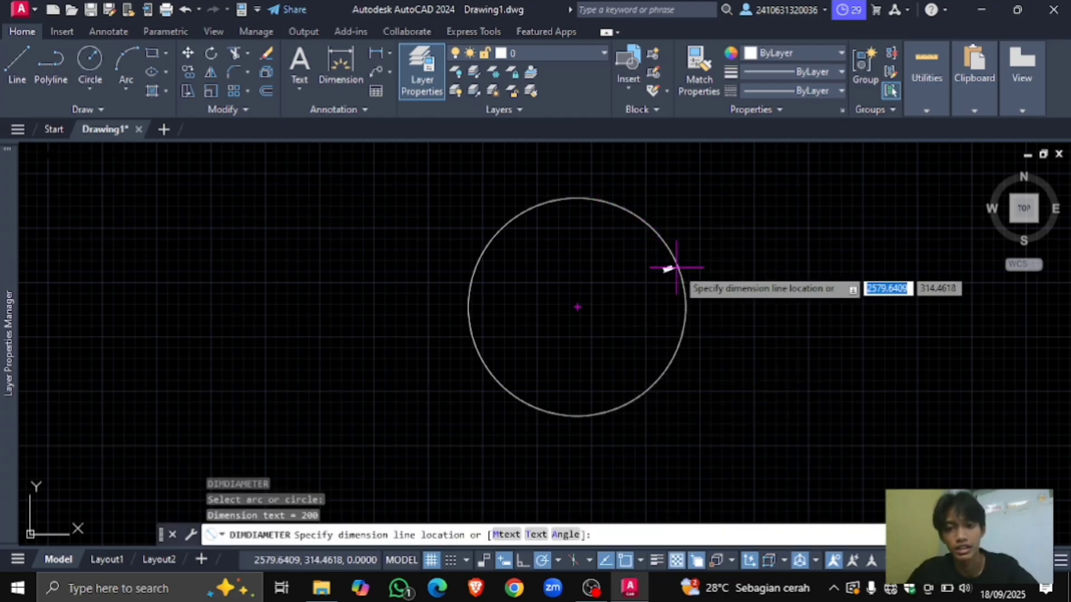
scroll(759, 313, up, 4)
scroll(761, 293, down, 3)
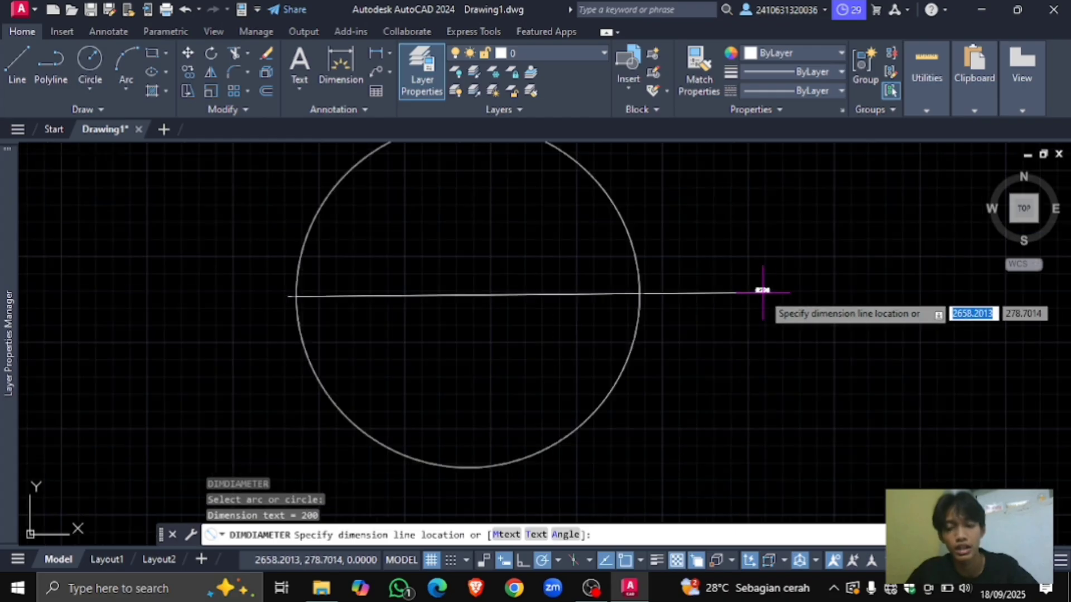
scroll(765, 291, up, 3)
click(765, 292)
scroll(767, 287, up, 2)
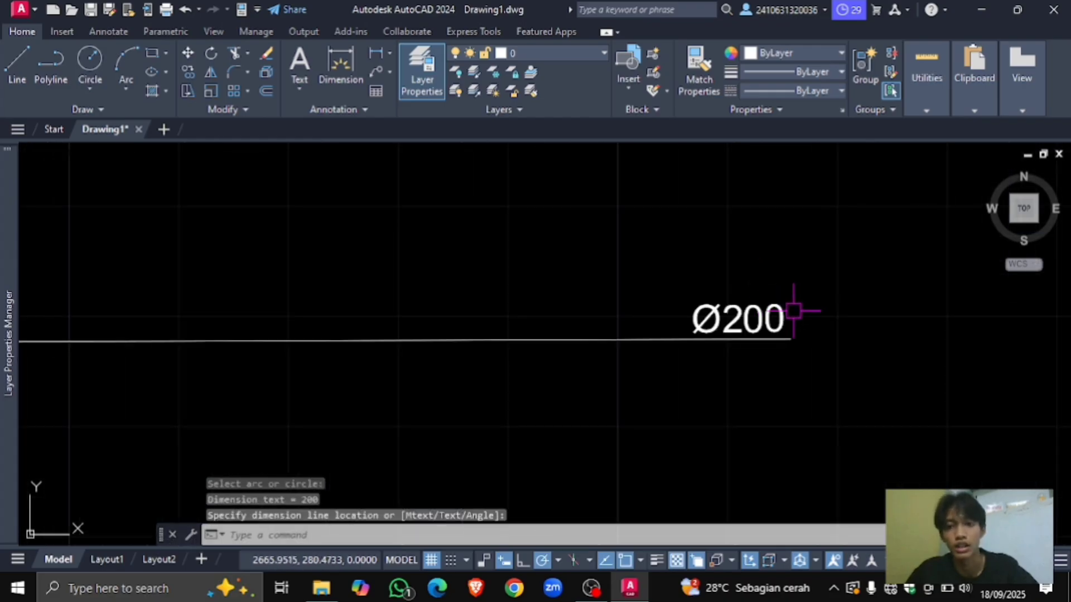
Step: Add an angular dimension (DAN) between the horizontal and vertical segments of the blue polyline, placed inside the corner
scroll(614, 282, down, 8)
scroll(585, 349, down, 1)
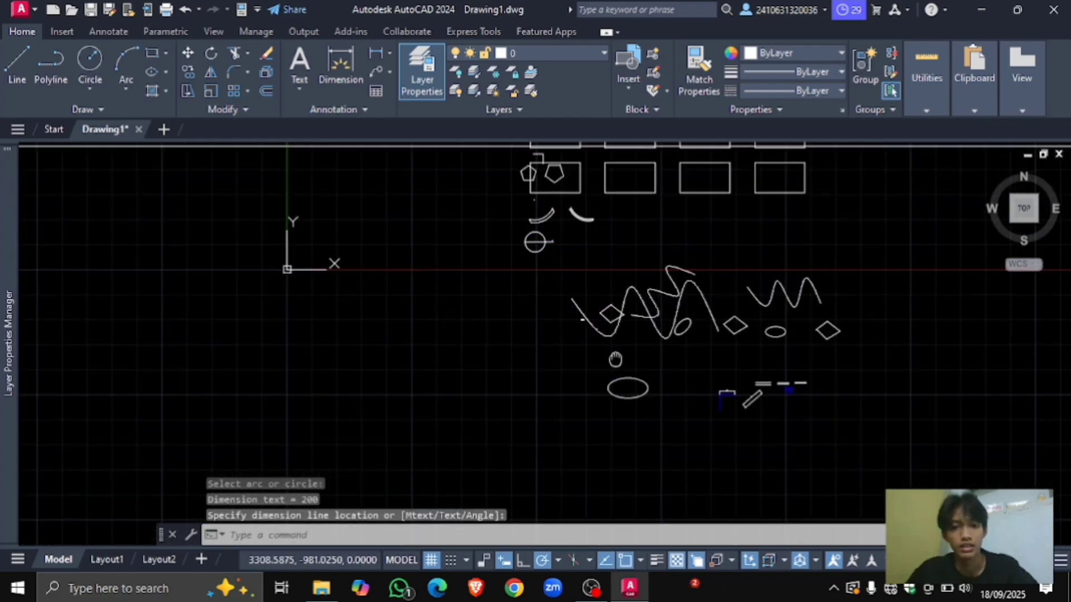
scroll(584, 370, up, 5)
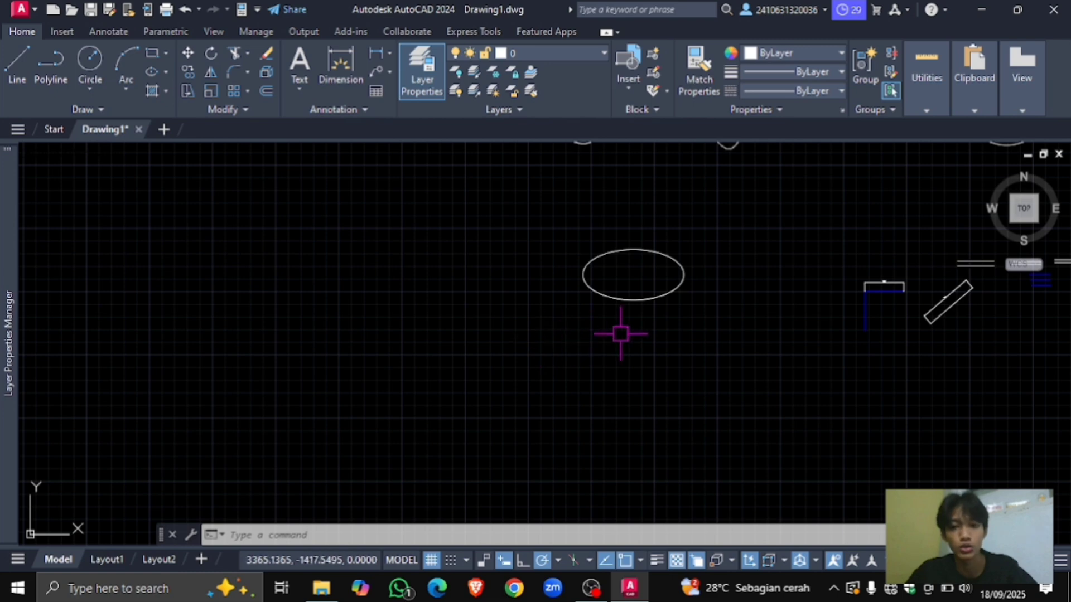
middle_drag(621, 334, 437, 316)
scroll(658, 296, up, 6)
middle_drag(672, 294, 527, 305)
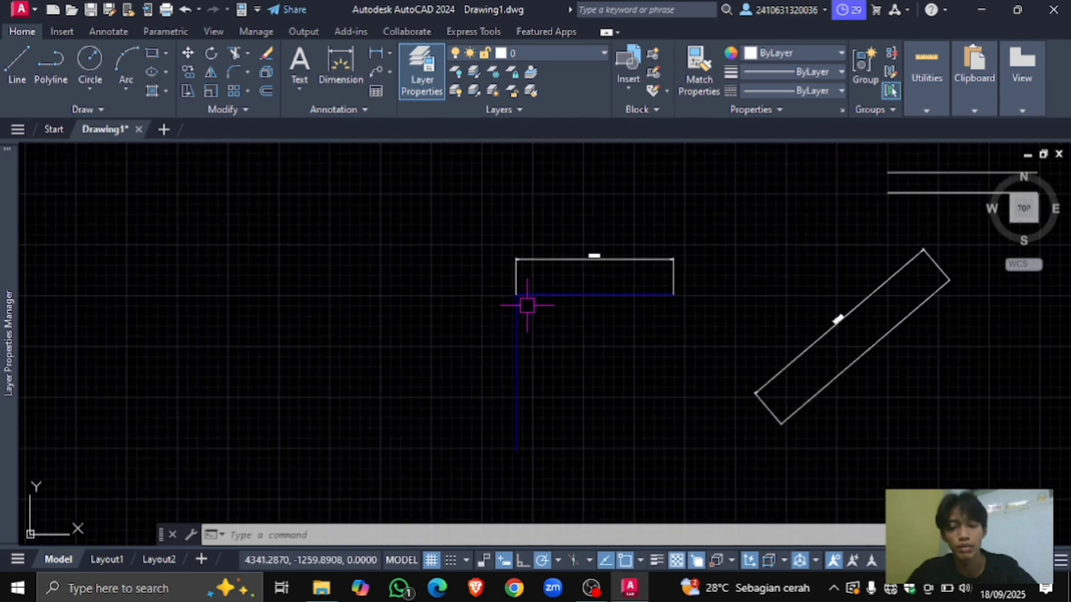
scroll(557, 291, up, 2)
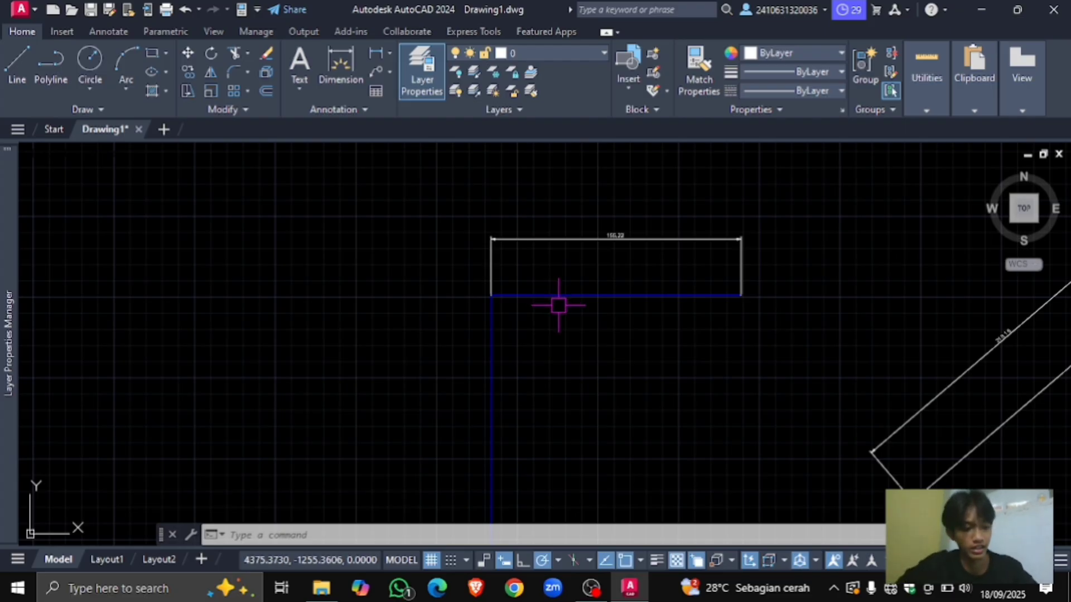
text(DAL)
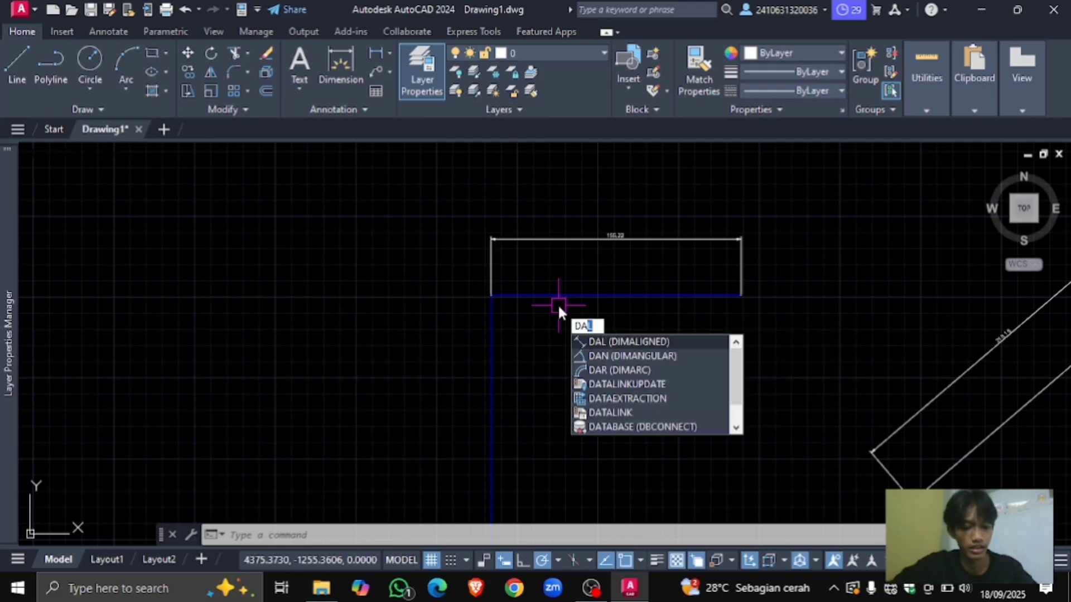
key(BackSpace)
text(N)
key(Return)
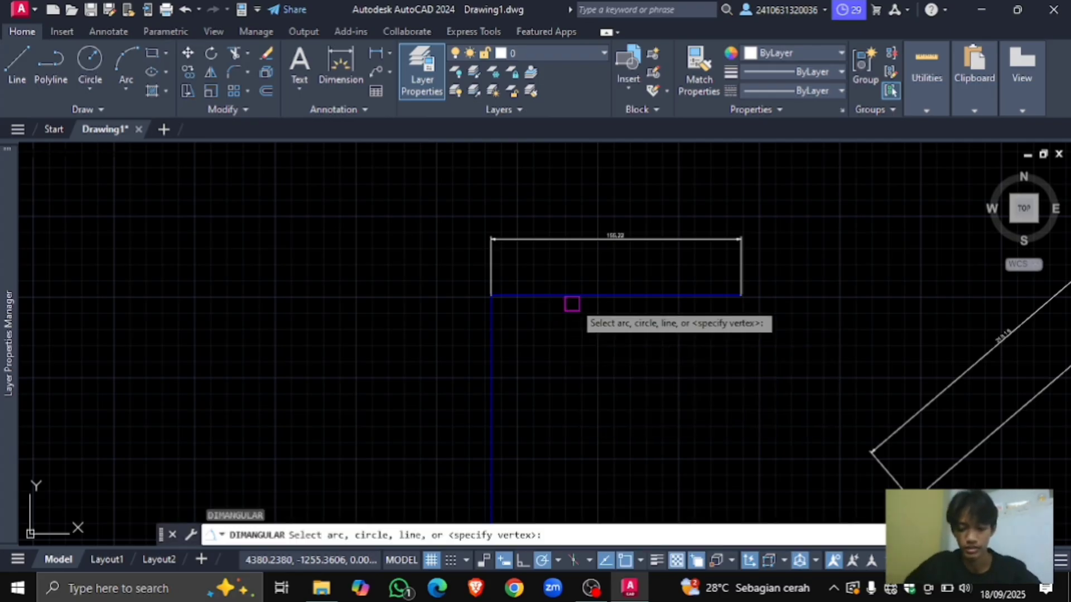
middle_drag(579, 296, 535, 278)
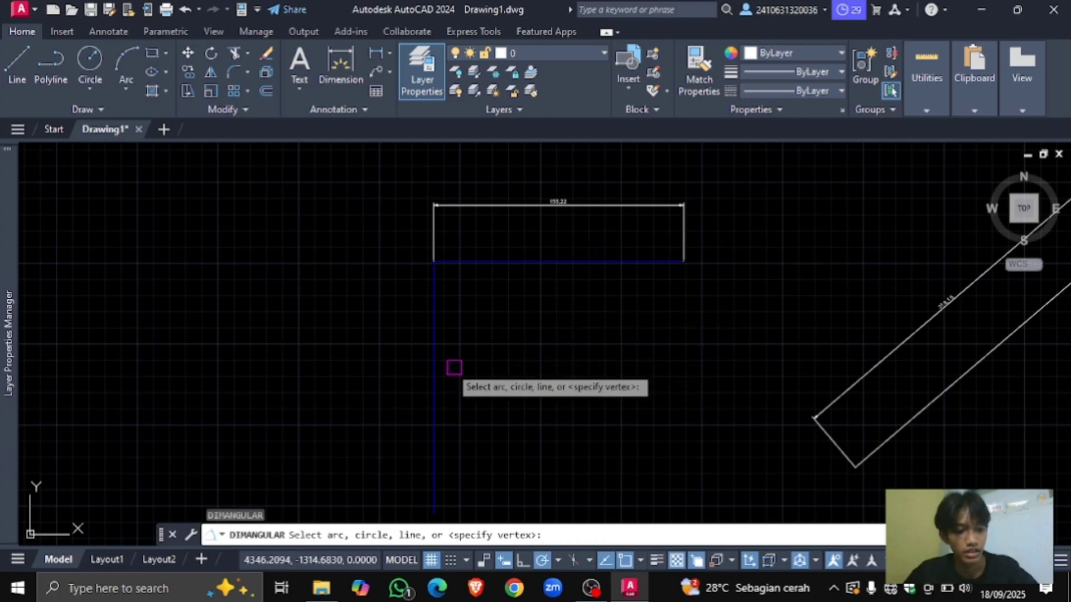
click(550, 261)
click(434, 322)
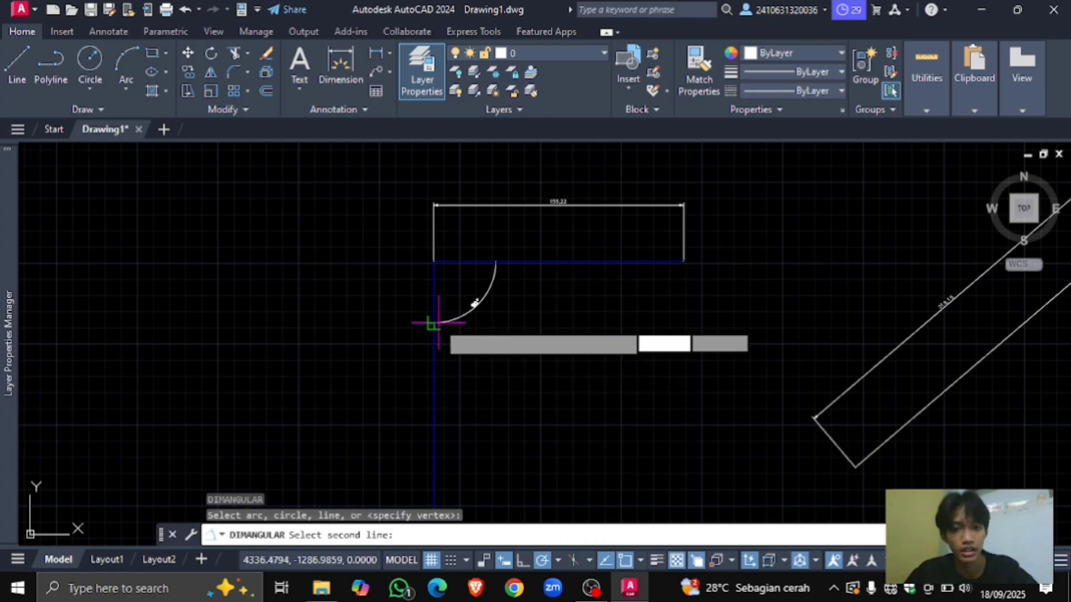
scroll(502, 317, up, 4)
scroll(535, 326, down, 4)
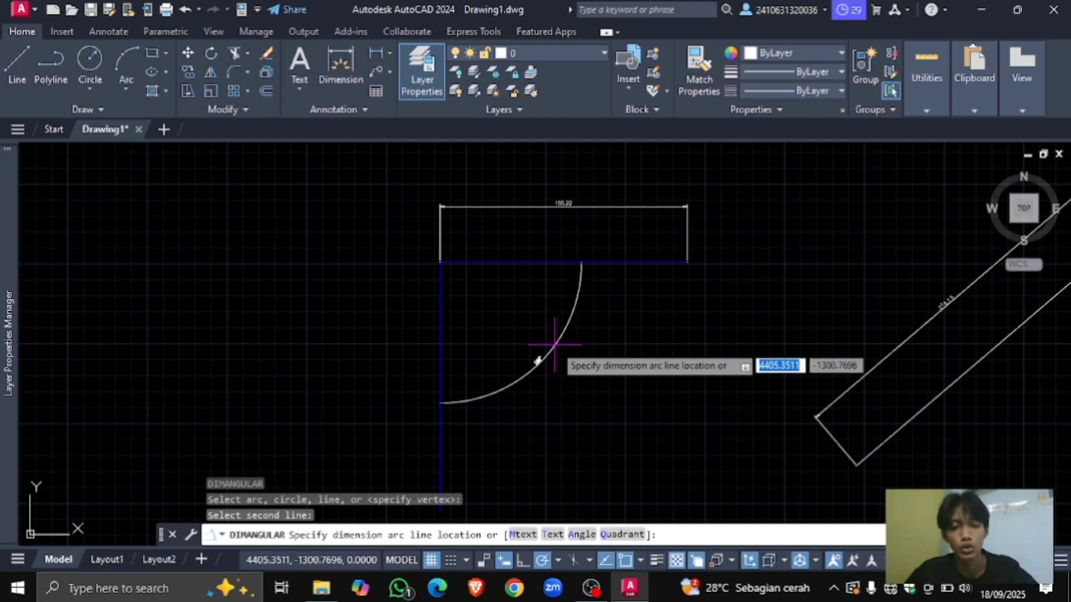
scroll(552, 334, up, 2)
click(553, 304)
scroll(502, 357, up, 4)
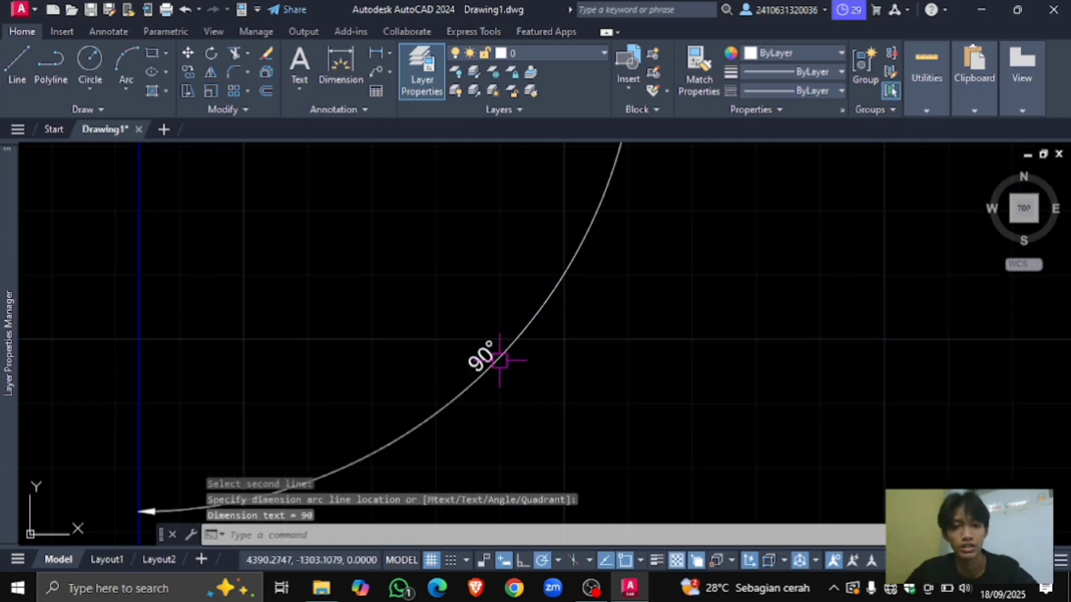
mouse_move(499, 360)
middle_down()
mouse_move(539, 298)
mouse_move(524, 287)
mouse_move(534, 295)
middle_up()
scroll(541, 290, down, 5)
scroll(537, 282, down, 2)
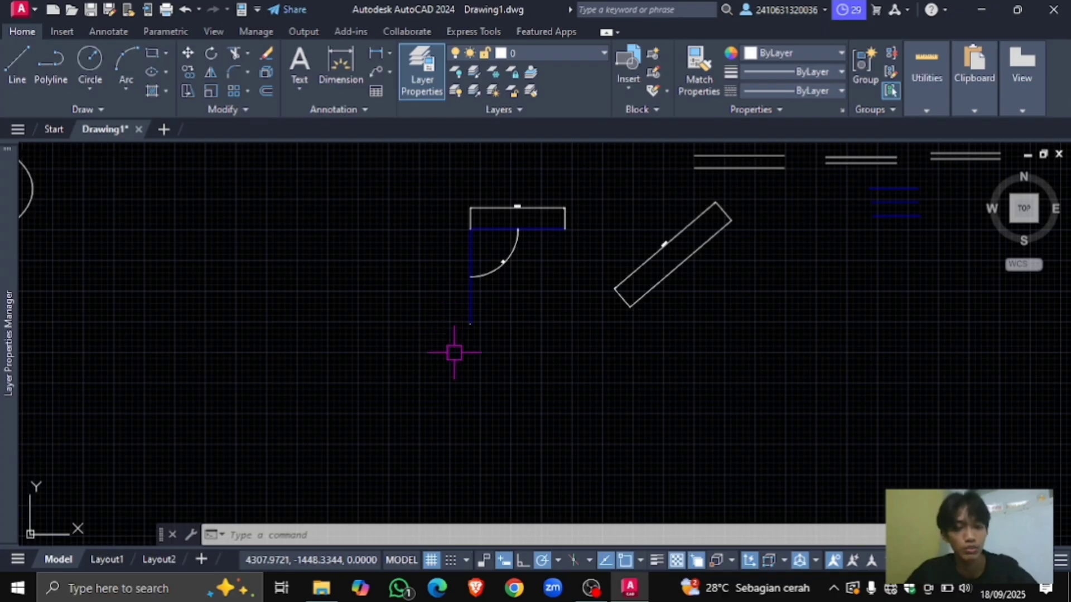
Step: Draw four end-to-end horizontal line segments, about 139, 232, 143 and 154 units long, in the empty area below the dimensioned shapes
mouse_move(554, 296)
middle_down()
mouse_move(417, 348)
mouse_move(482, 278)
middle_up()
scroll(397, 365, up, 2)
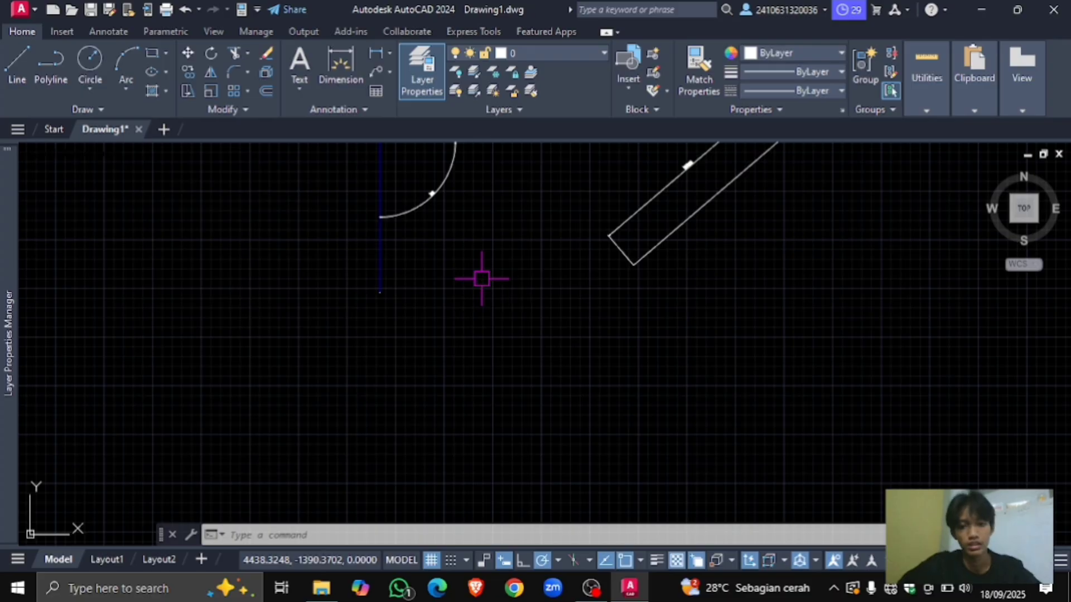
key(l)
key(Return)
click(453, 374)
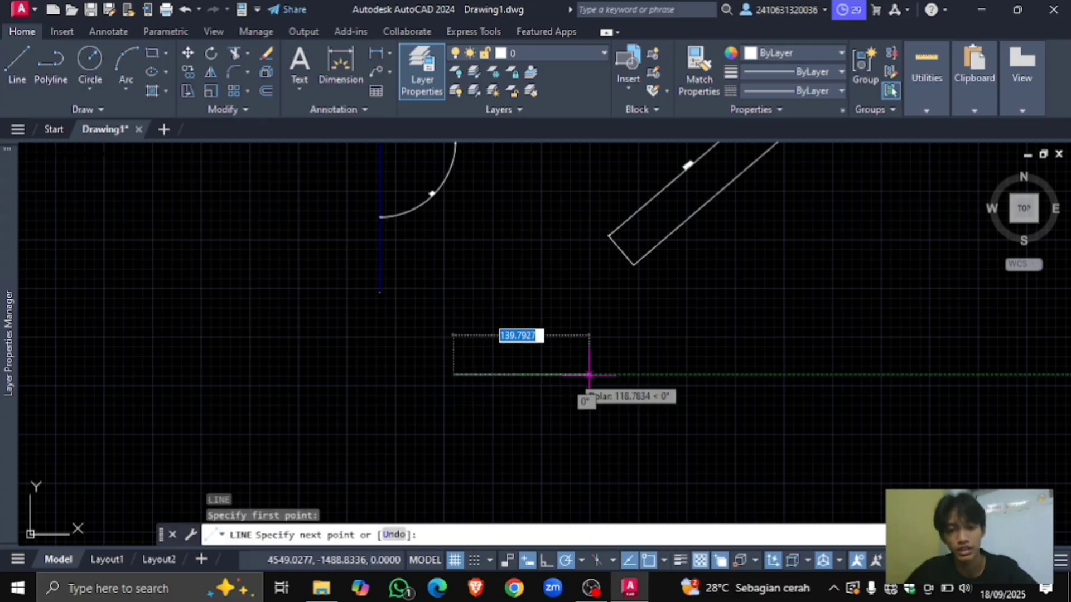
click(589, 375)
click(813, 374)
middle_drag(911, 383, 597, 363)
click(617, 358)
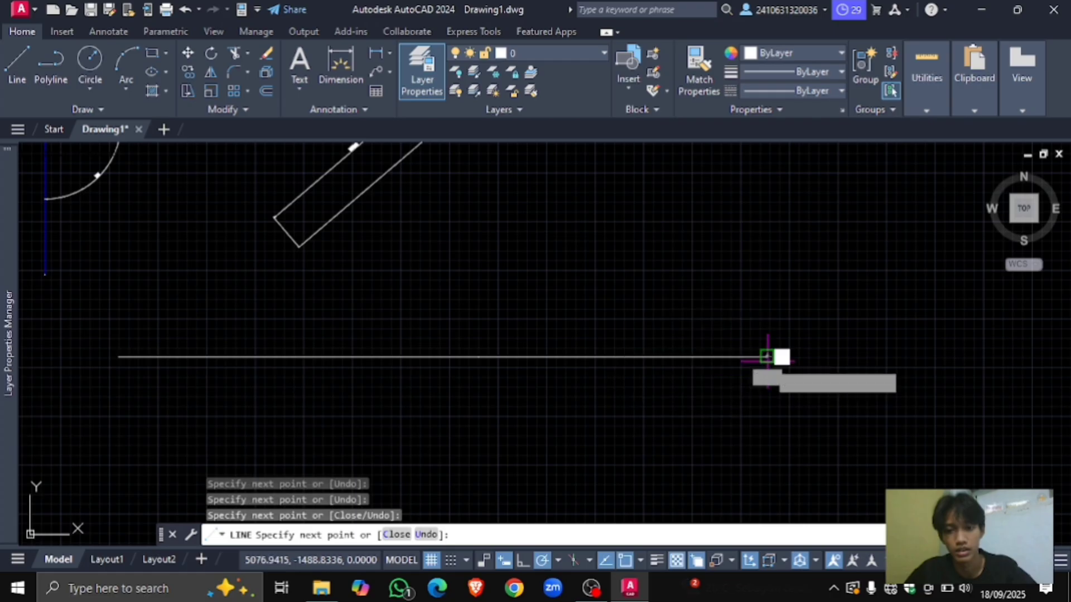
click(768, 357)
key(Escape)
Step: Add a linear dimension (DLI) to the first segment of the horizontal line chain, placed just below it
middle_drag(475, 376, 564, 344)
middle_drag(439, 367, 495, 351)
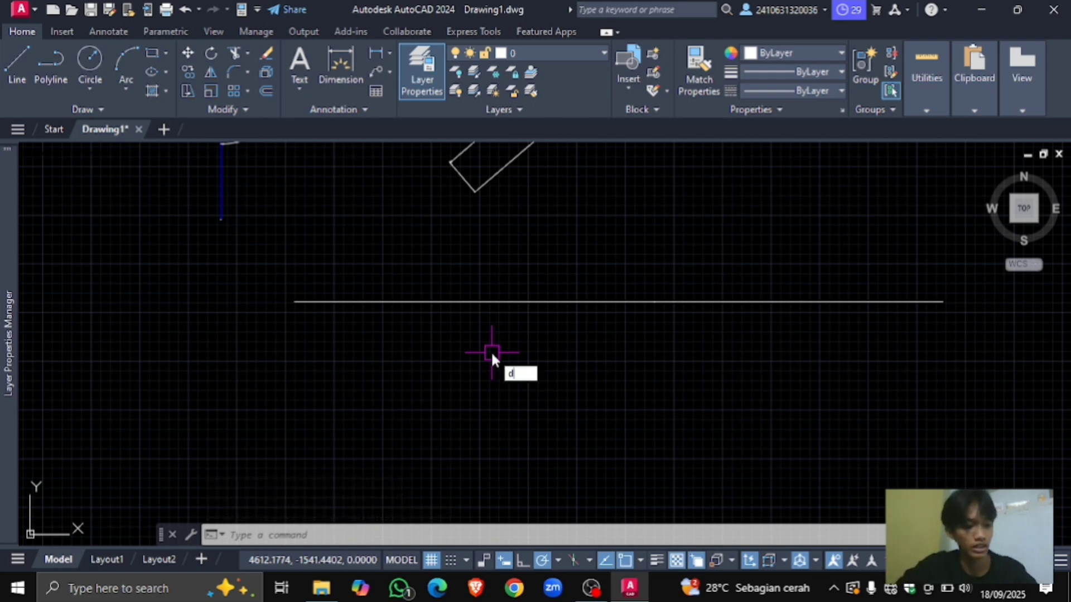
text(li)
key(Return)
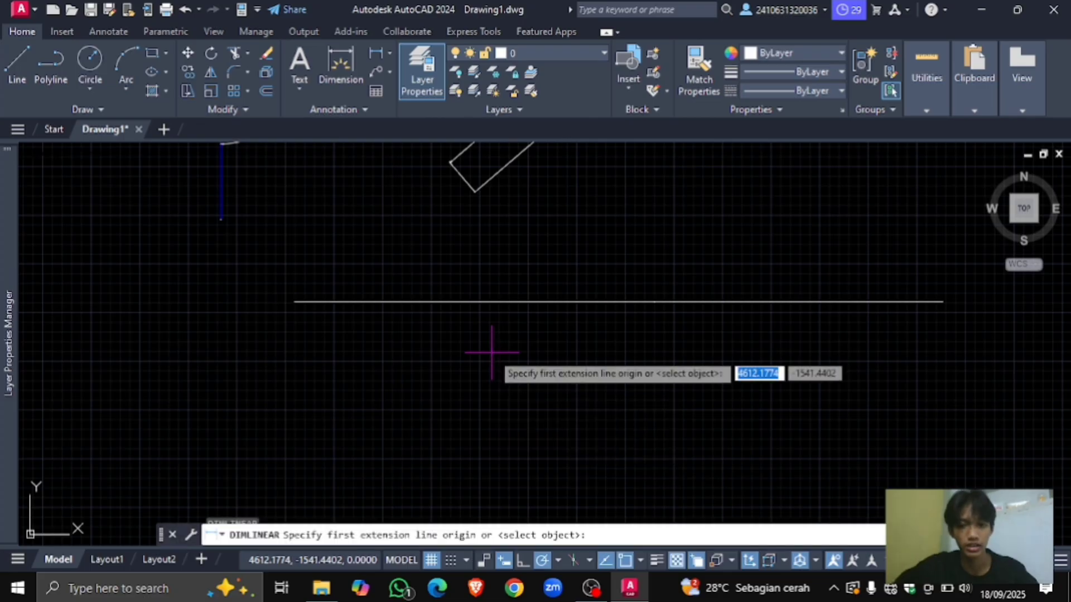
click(295, 302)
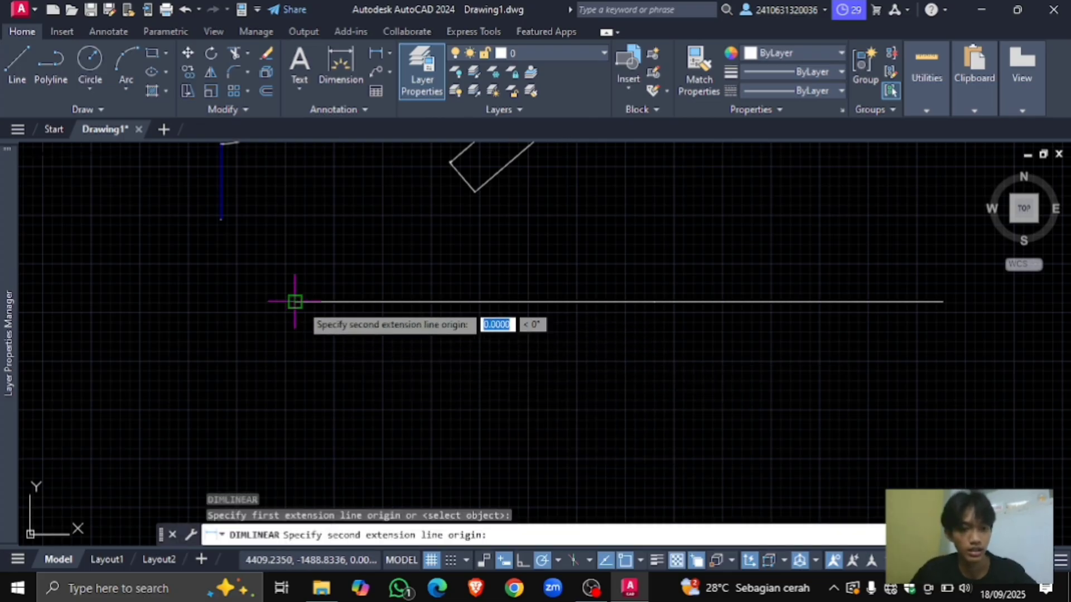
click(429, 302)
click(428, 337)
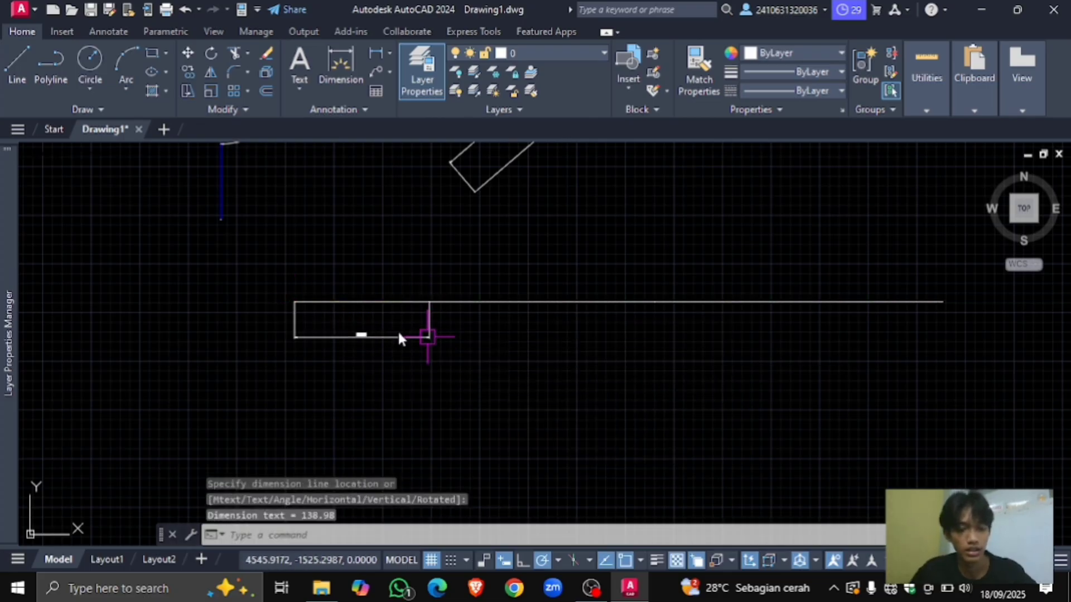
scroll(401, 335, up, 2)
middle_drag(450, 337, 375, 359)
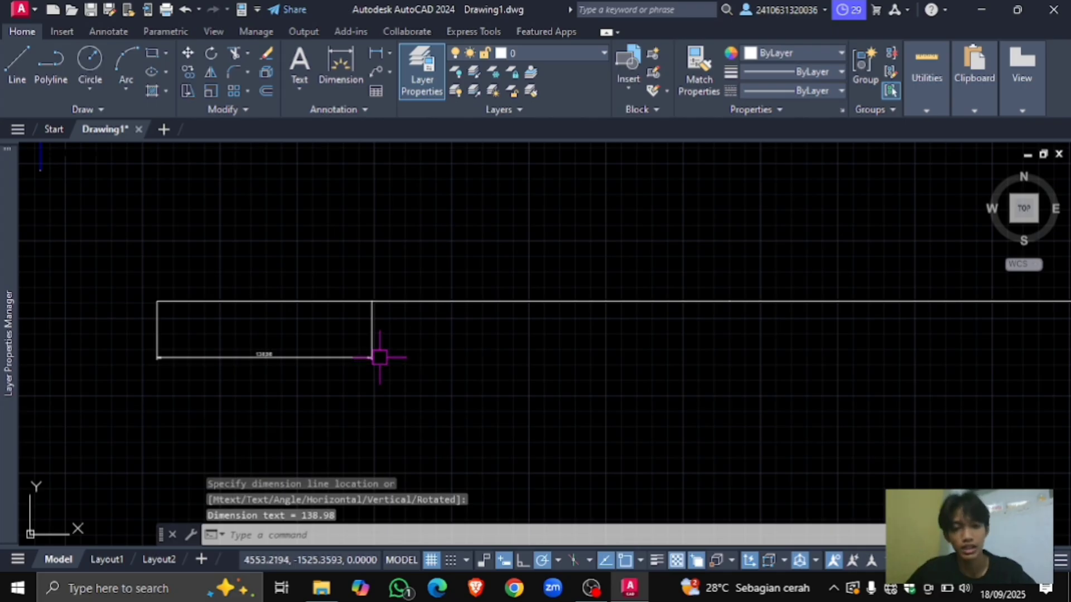
scroll(370, 304, down, 2)
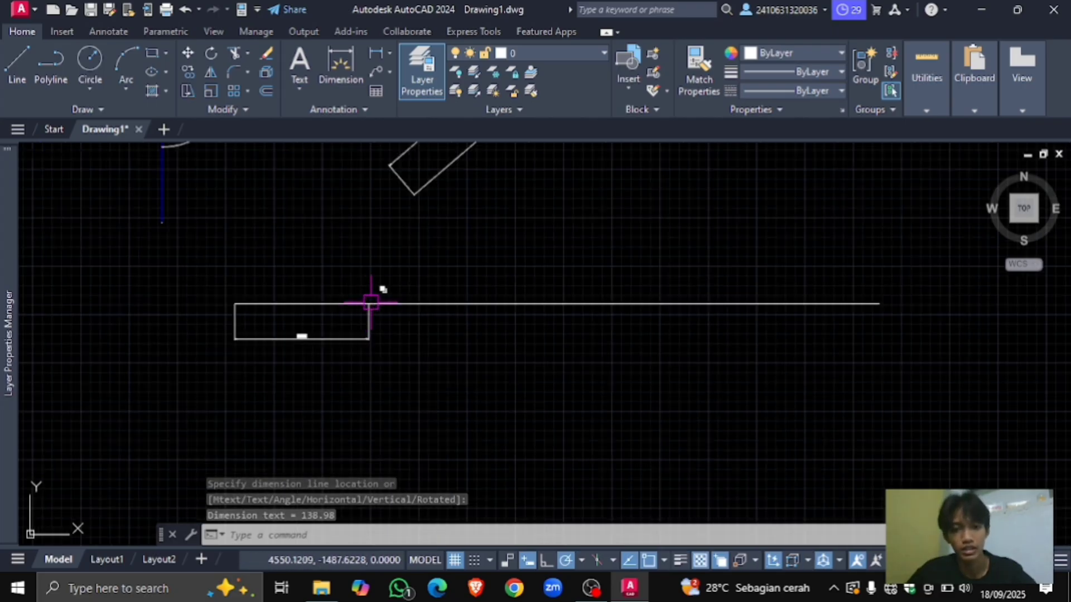
click(474, 304)
click(636, 304)
key(Escape)
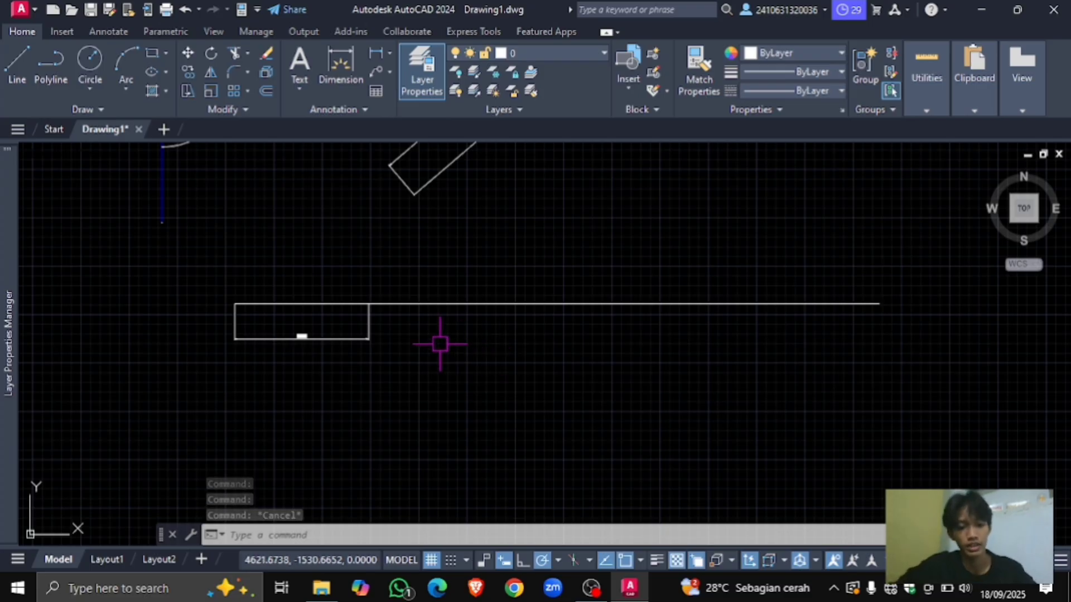
Step: Continue the dimension (DCO) along the remaining segments to the end of the line chain, splitting the last segment at its midpoint
text(dco)
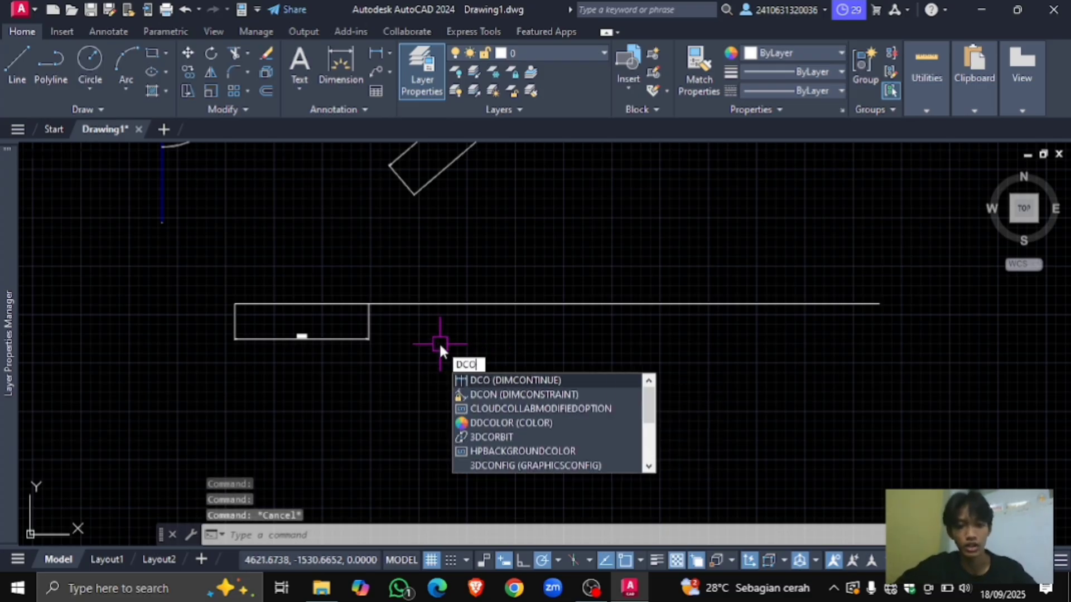
key(Return)
scroll(465, 309, up, 2)
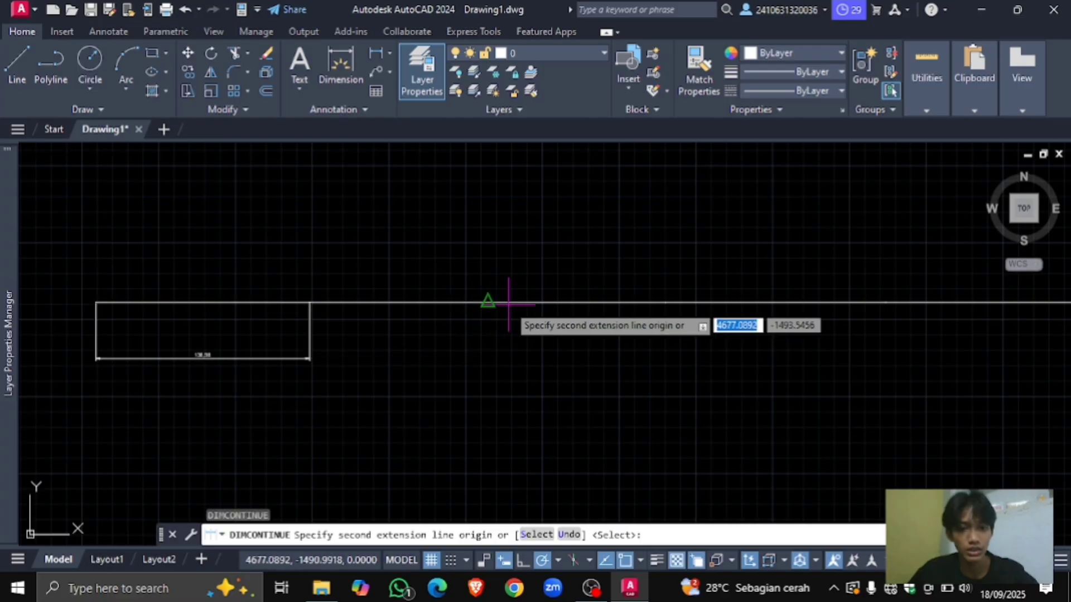
click(668, 303)
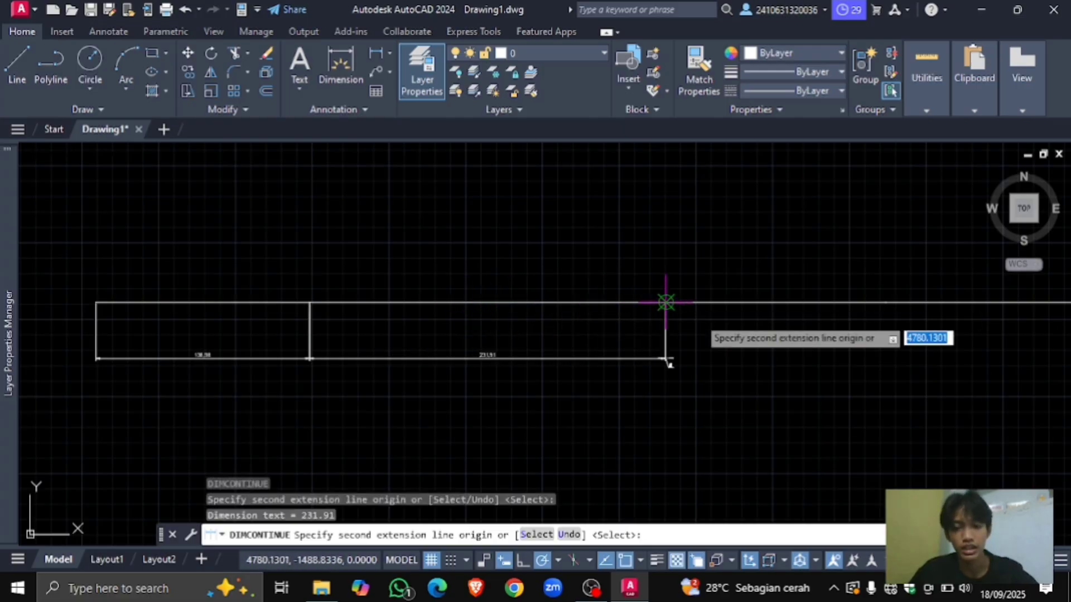
middle_drag(667, 303, 452, 319)
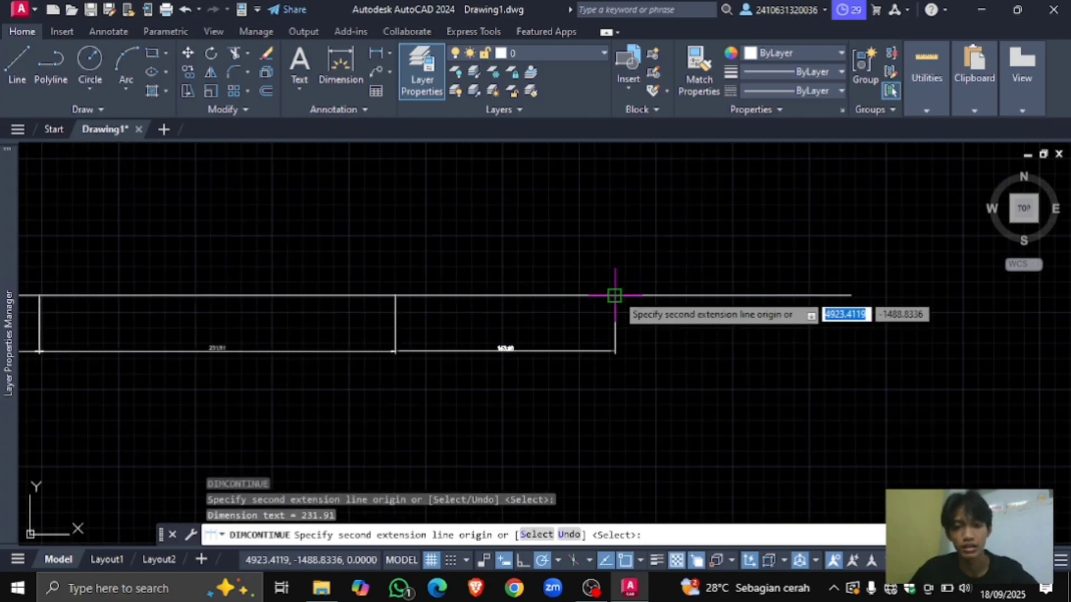
click(616, 295)
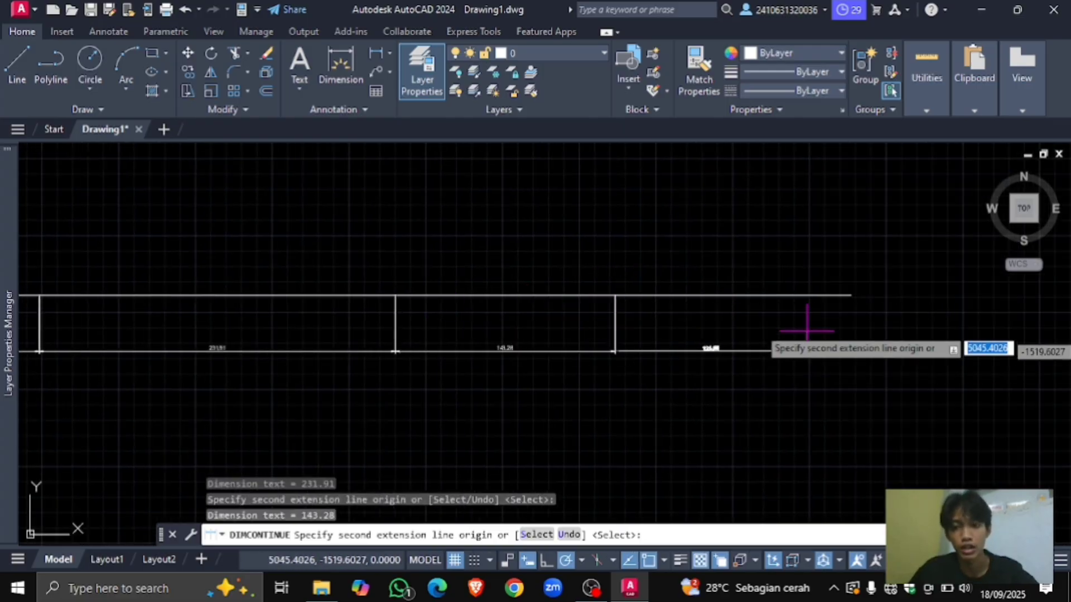
click(733, 295)
click(852, 295)
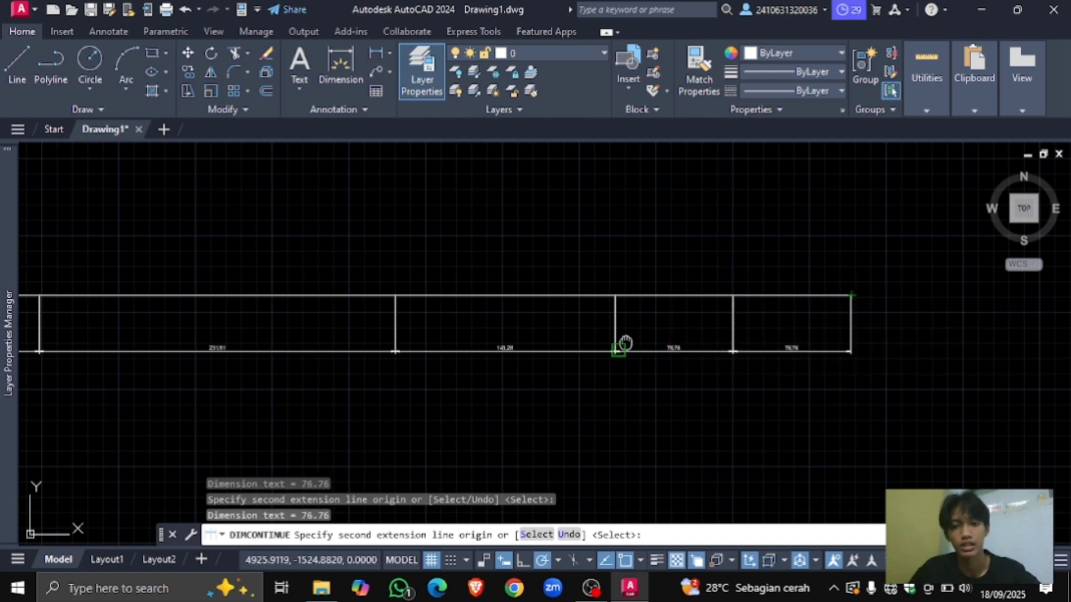
middle_drag(624, 343, 640, 311)
key(Escape)
scroll(558, 307, down, 4)
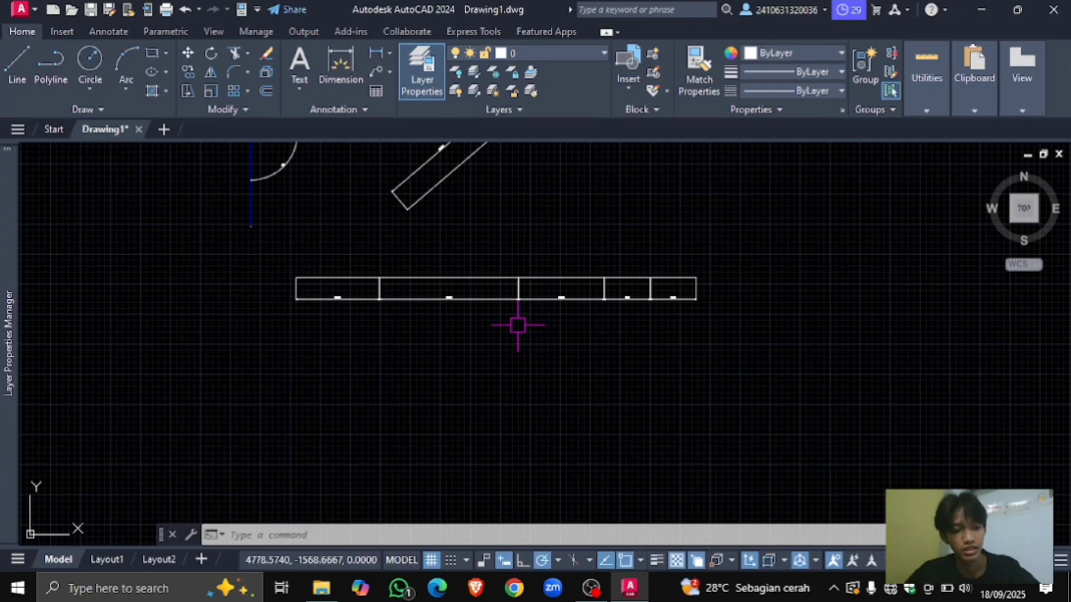
middle_drag(437, 311, 552, 300)
scroll(491, 299, up, 8)
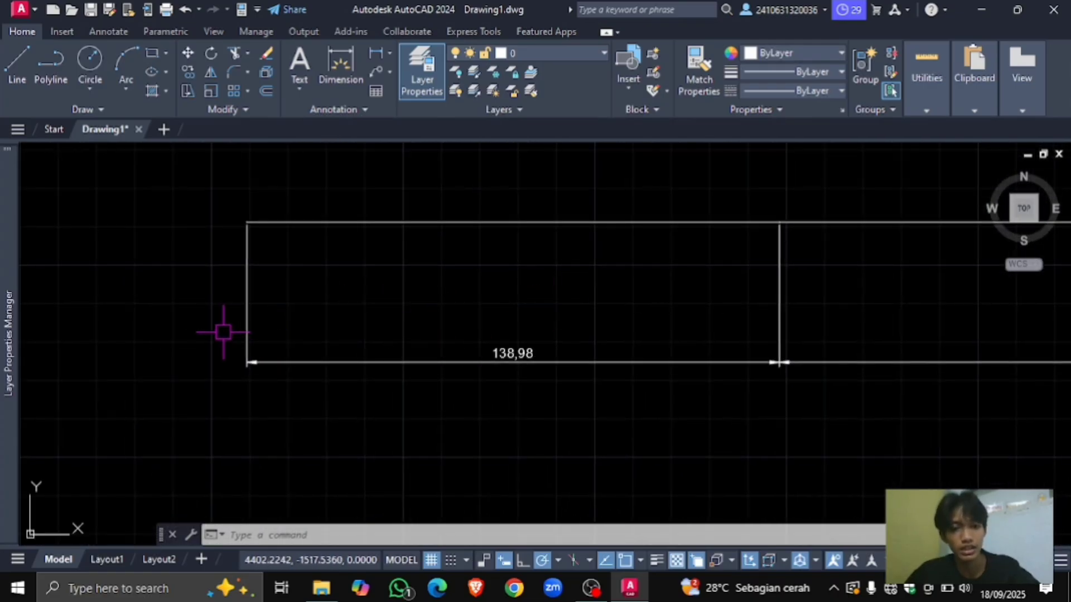
click(629, 313)
click(480, 371)
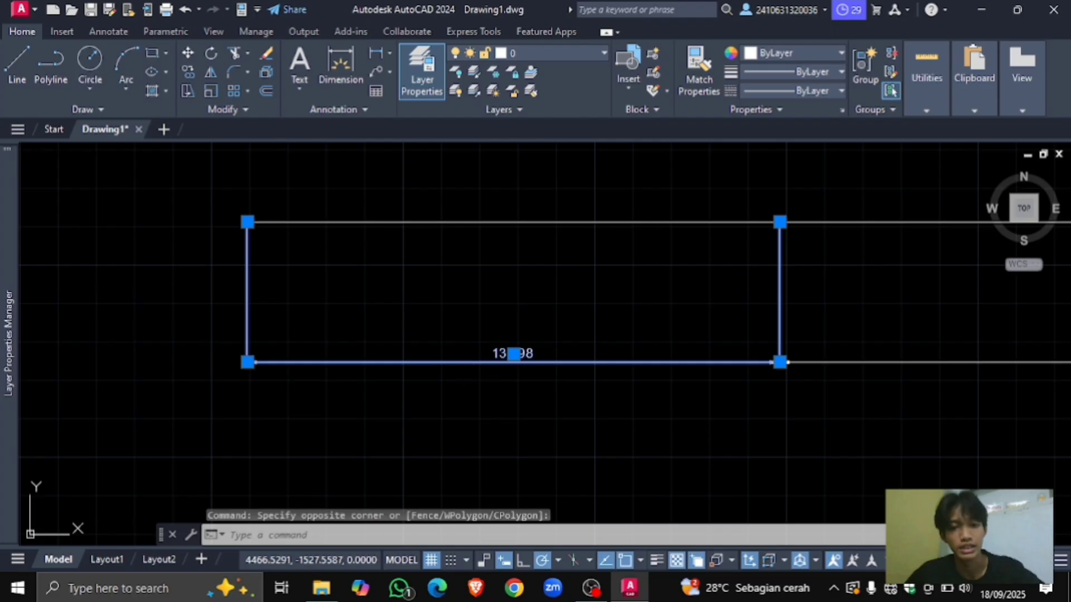
key(Escape)
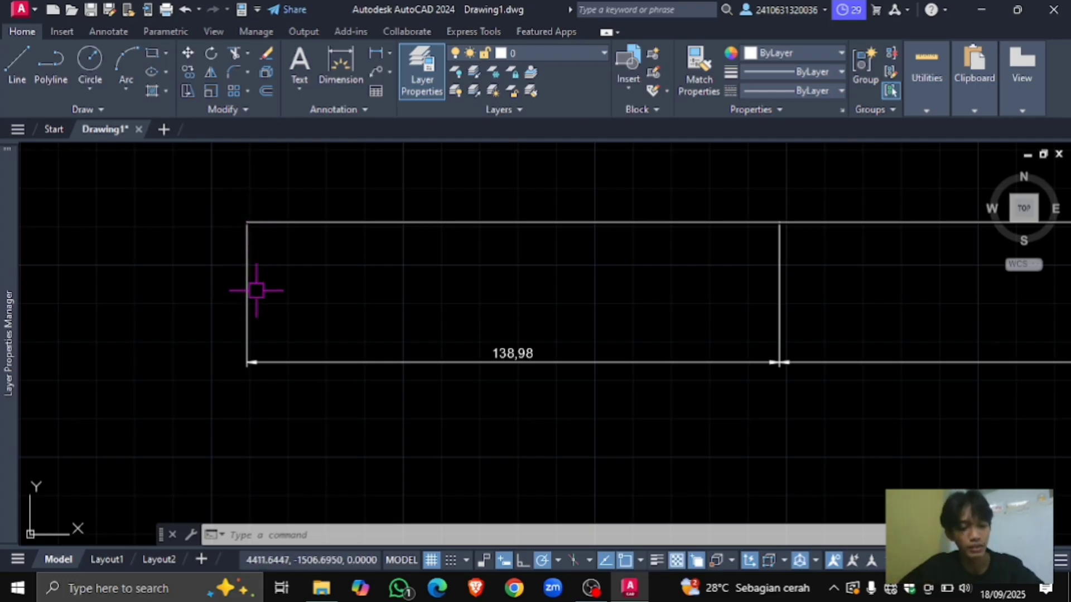
Step: Modify the ISO-25 dimension style so that dimension lines are Red and extension lines are Blue
text(d)
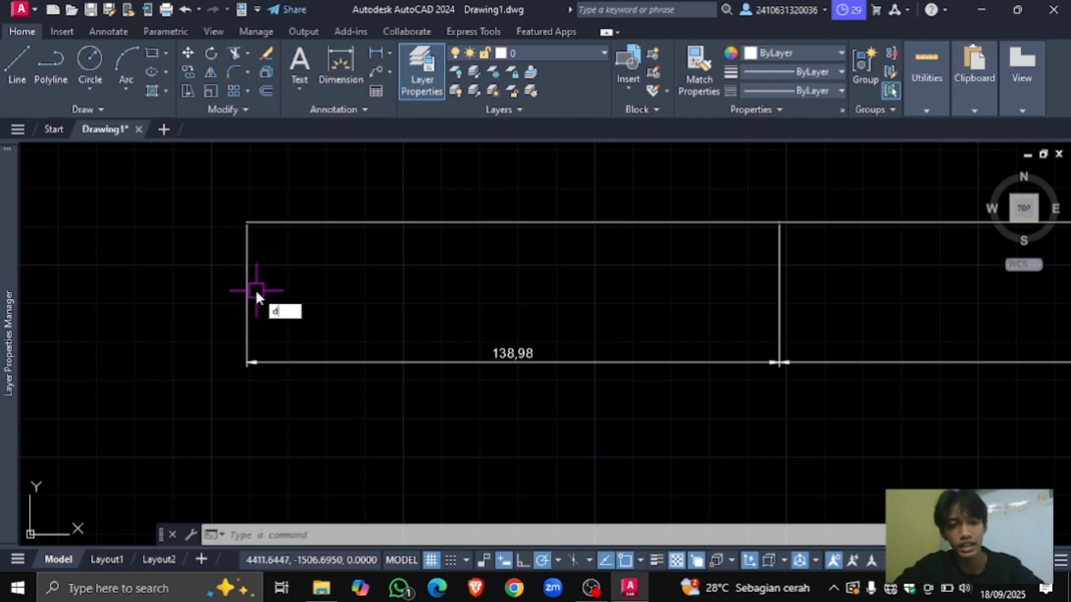
key(Return)
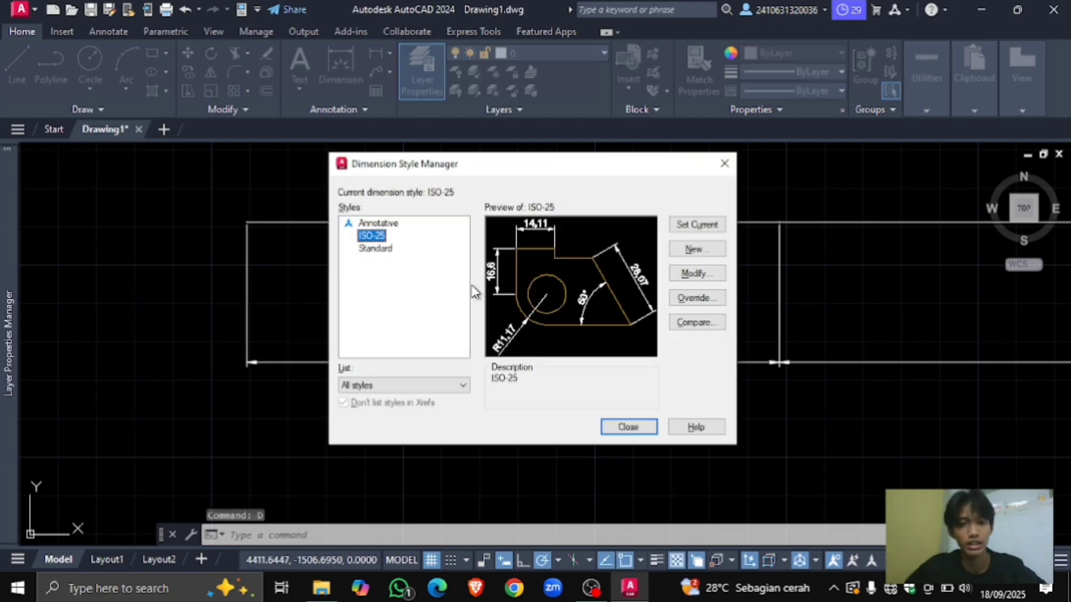
click(695, 275)
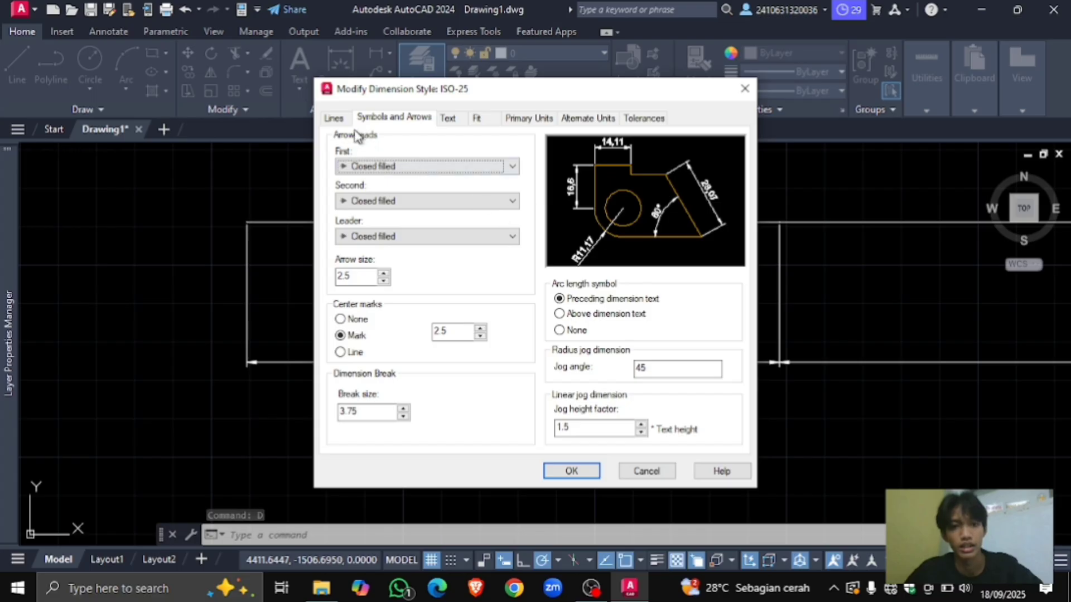
click(336, 119)
click(516, 154)
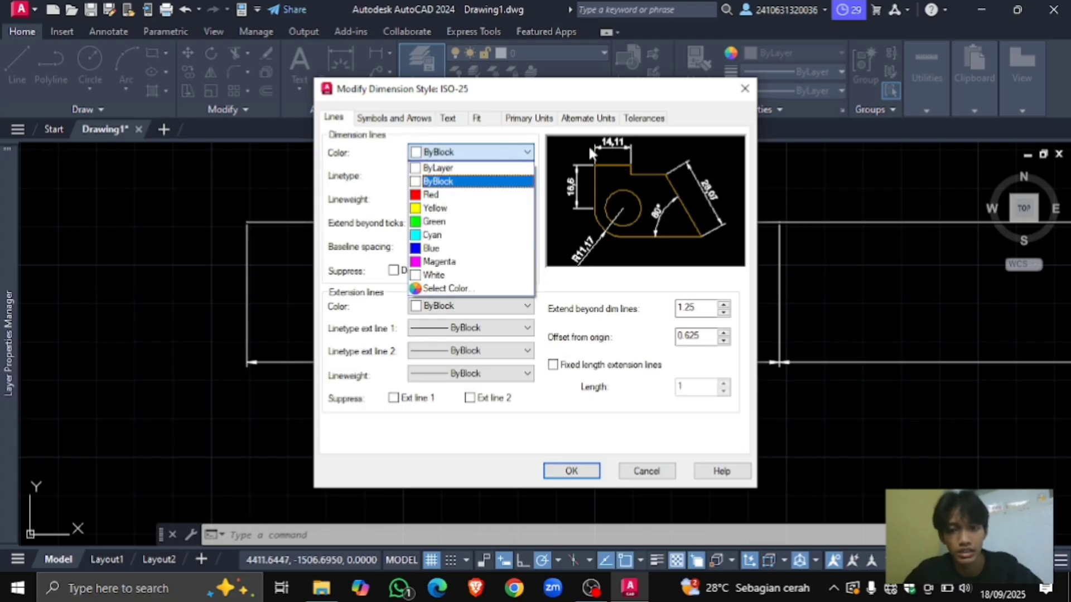
click(469, 195)
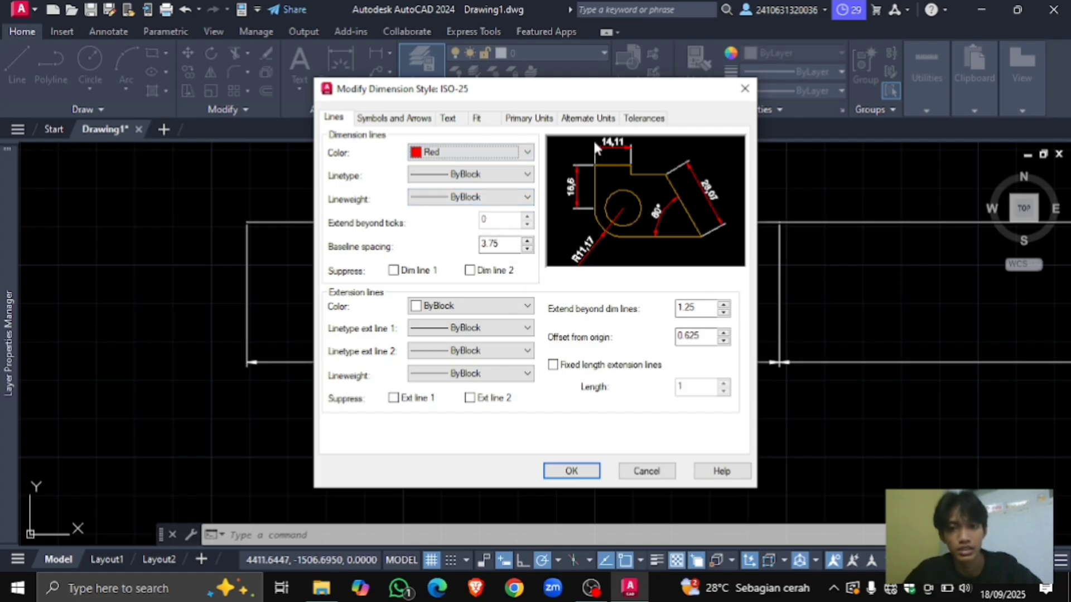
click(496, 306)
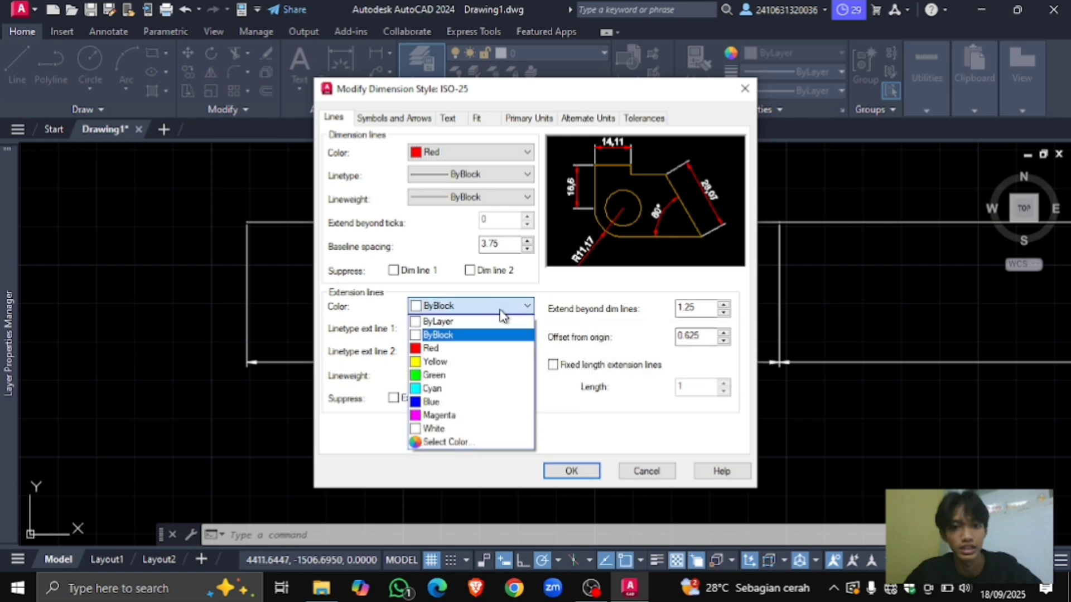
click(454, 401)
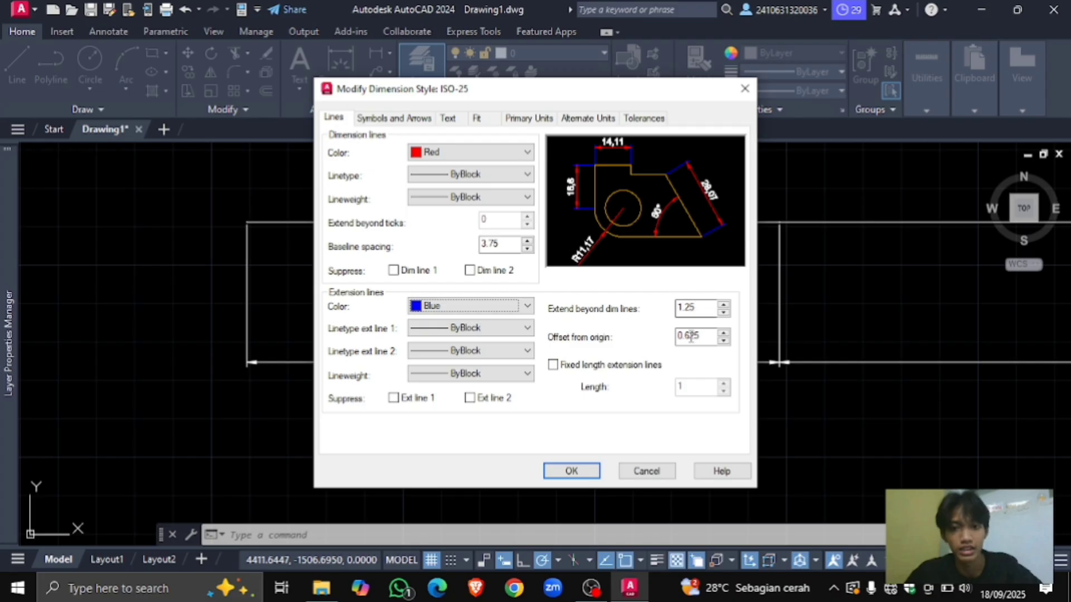
Step: Try an offset from origin of 10 for the style's extension lines, and set it to 5 instead
drag(704, 337, 677, 342)
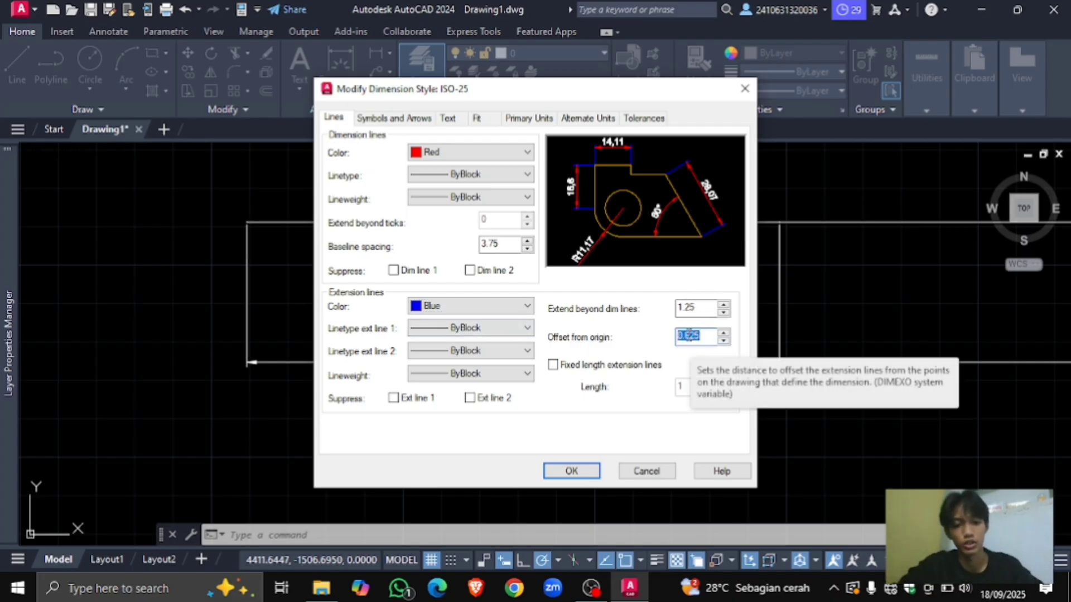
text(10)
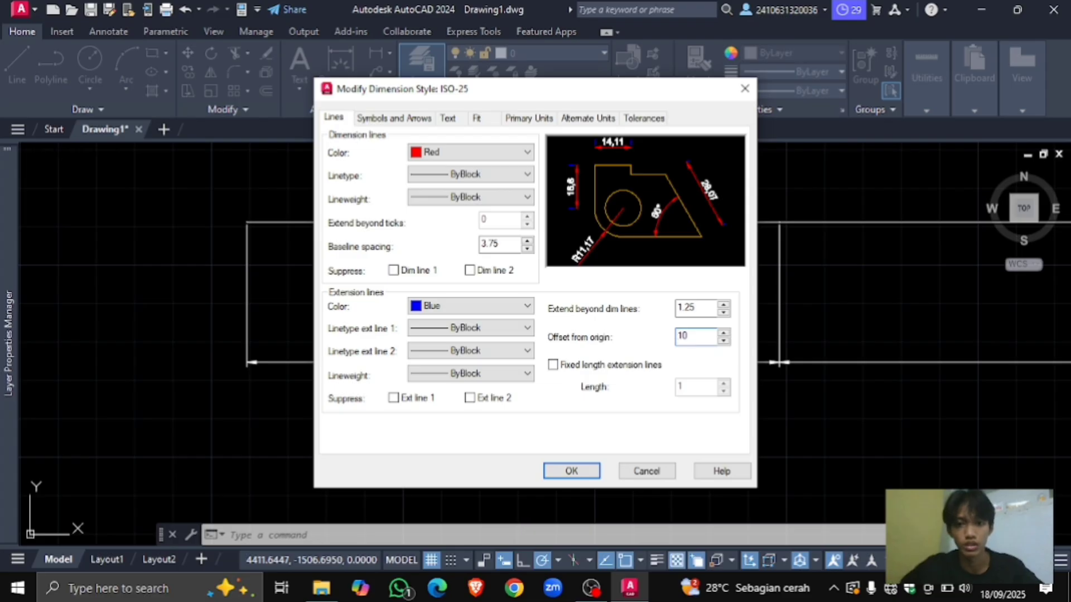
drag(692, 334, 631, 345)
text(5)
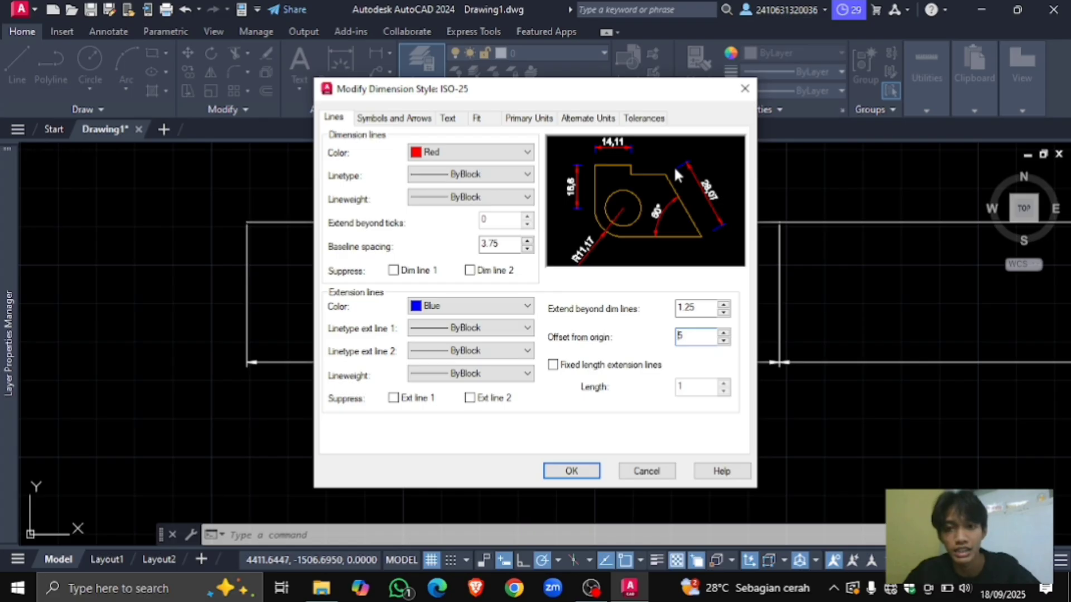
Step: Change the style's first and second arrowheads to Architectural tick and set the arrow size to 5
click(397, 119)
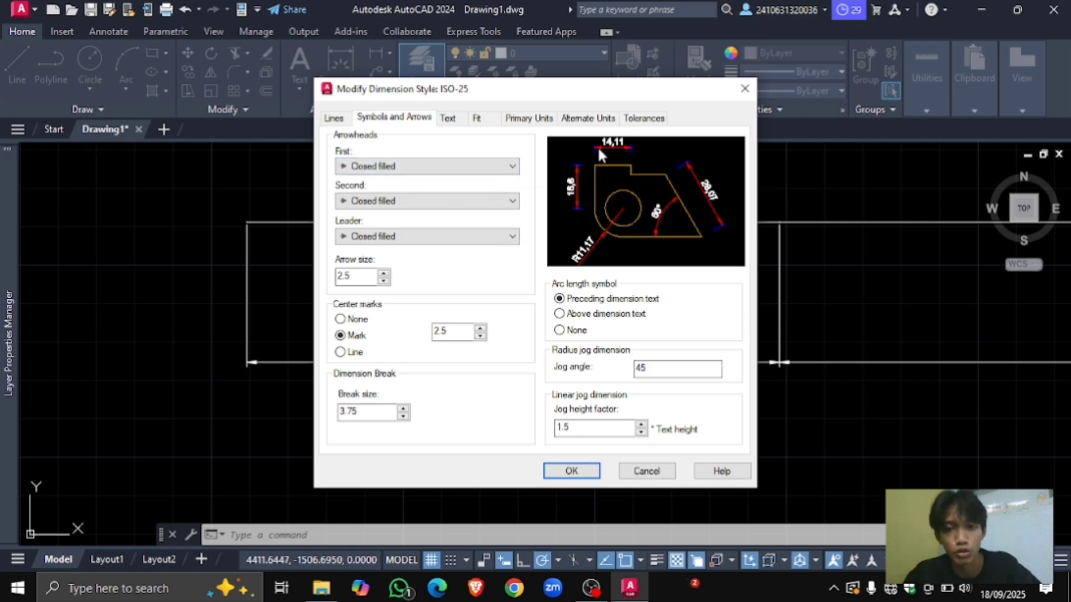
click(511, 166)
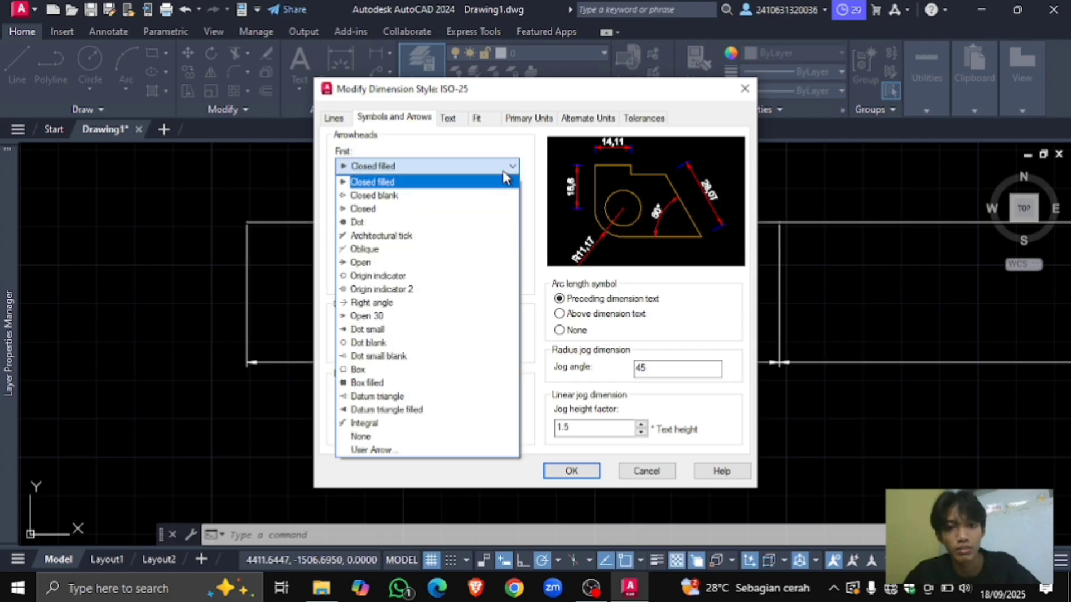
click(427, 236)
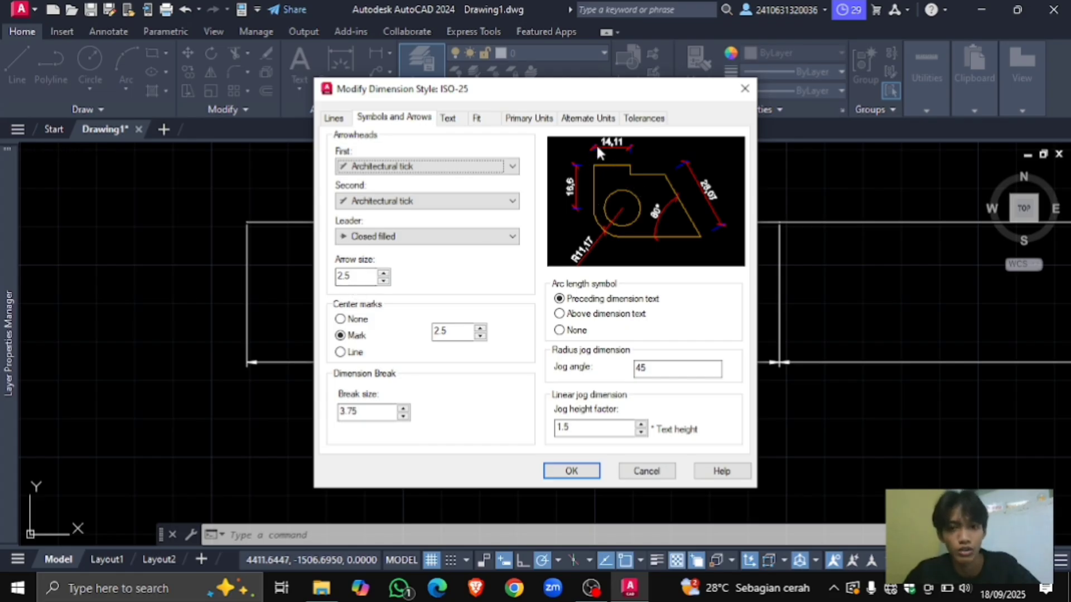
drag(368, 279, 270, 280)
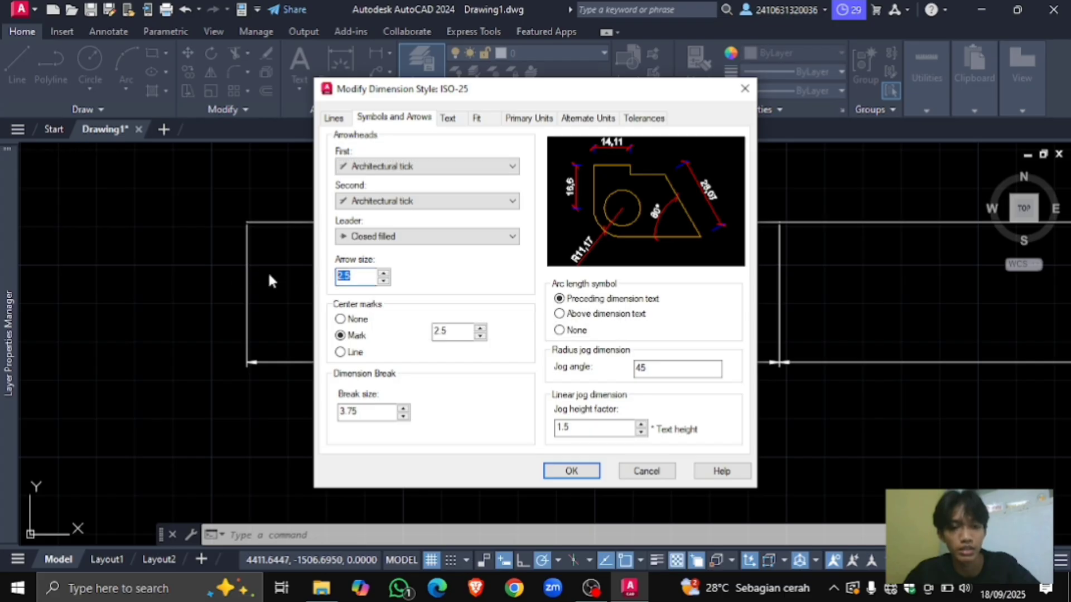
text(5)
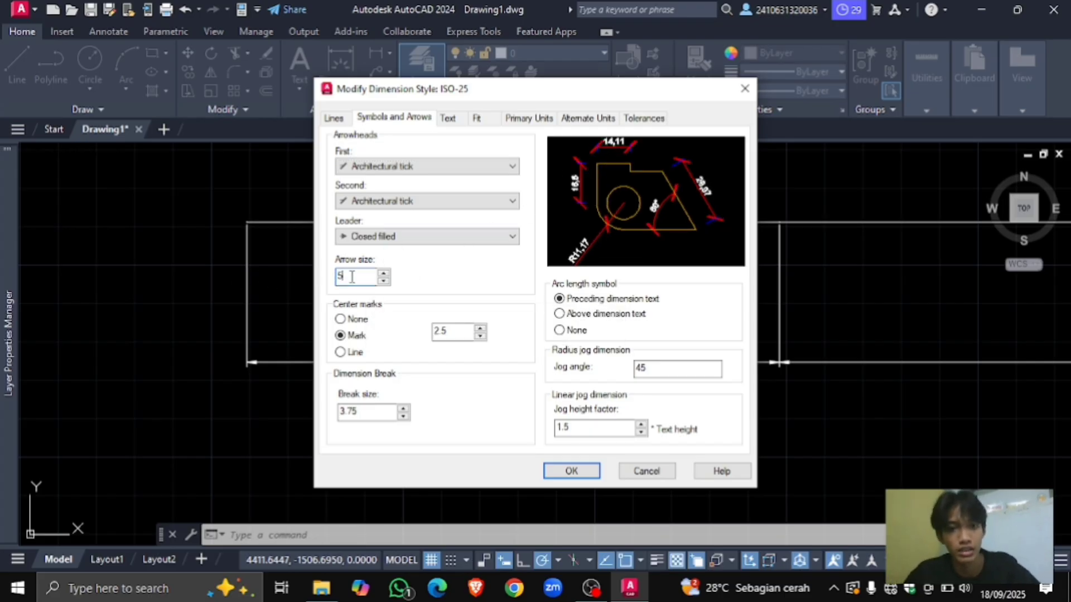
Step: Set the style's arrow size to 2, and look over the dimension text style choices and the Text Style settings
text(2)
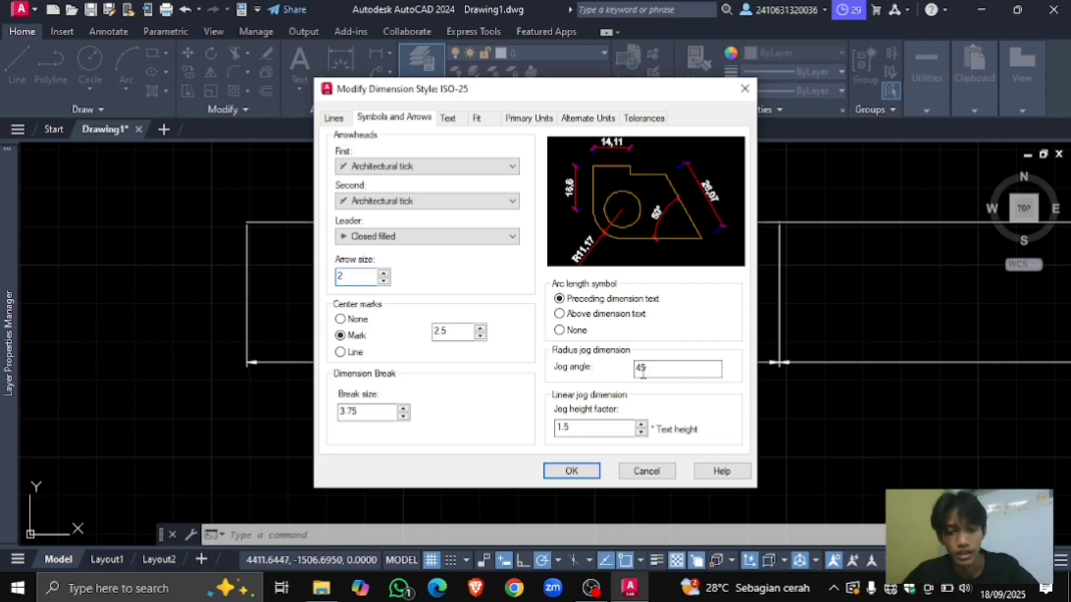
click(449, 120)
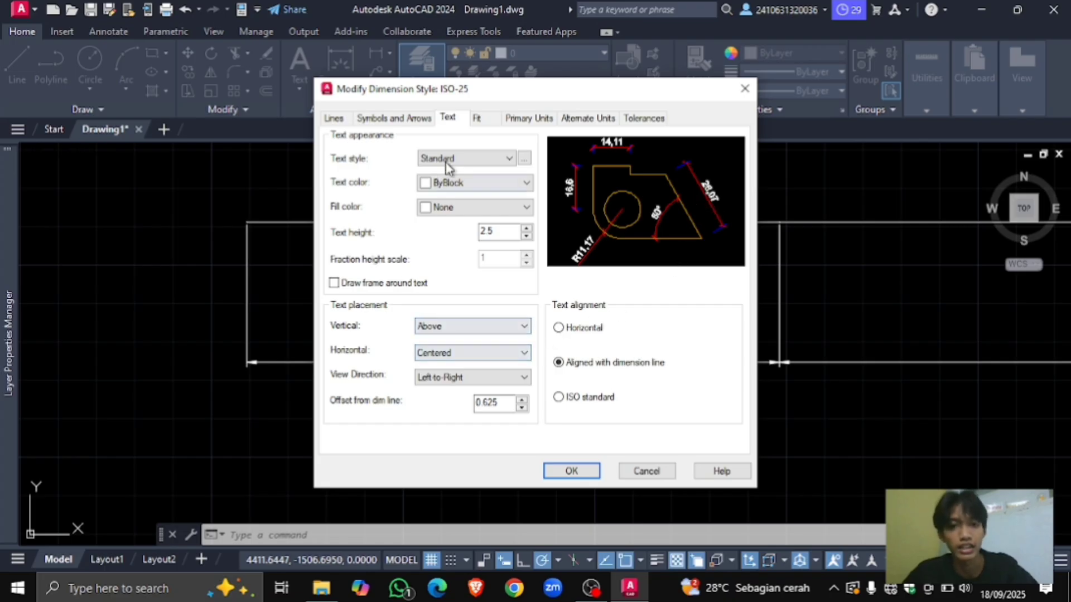
click(505, 160)
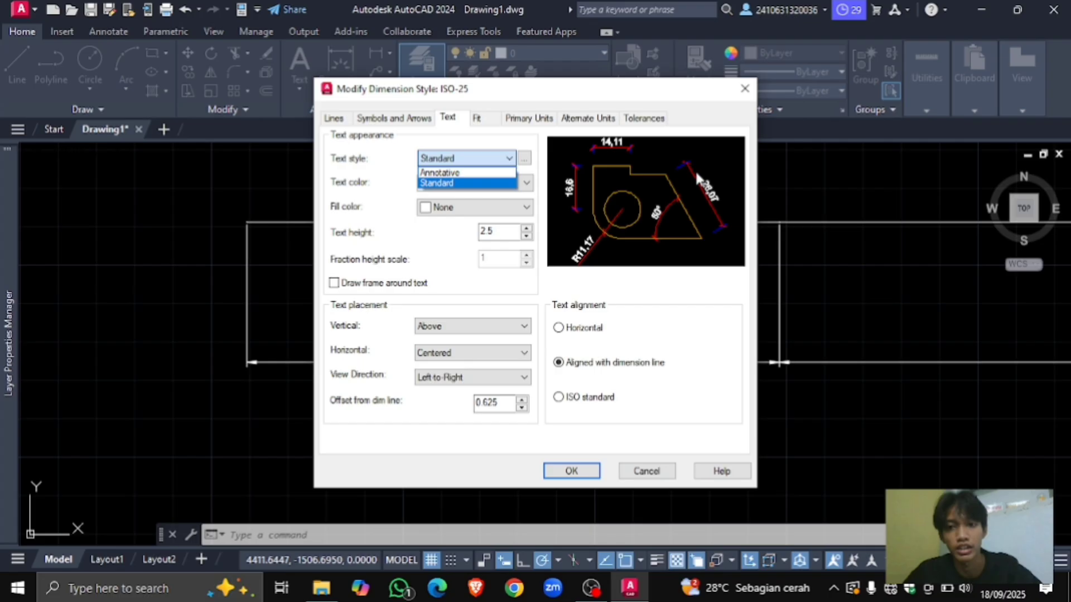
click(508, 158)
click(524, 159)
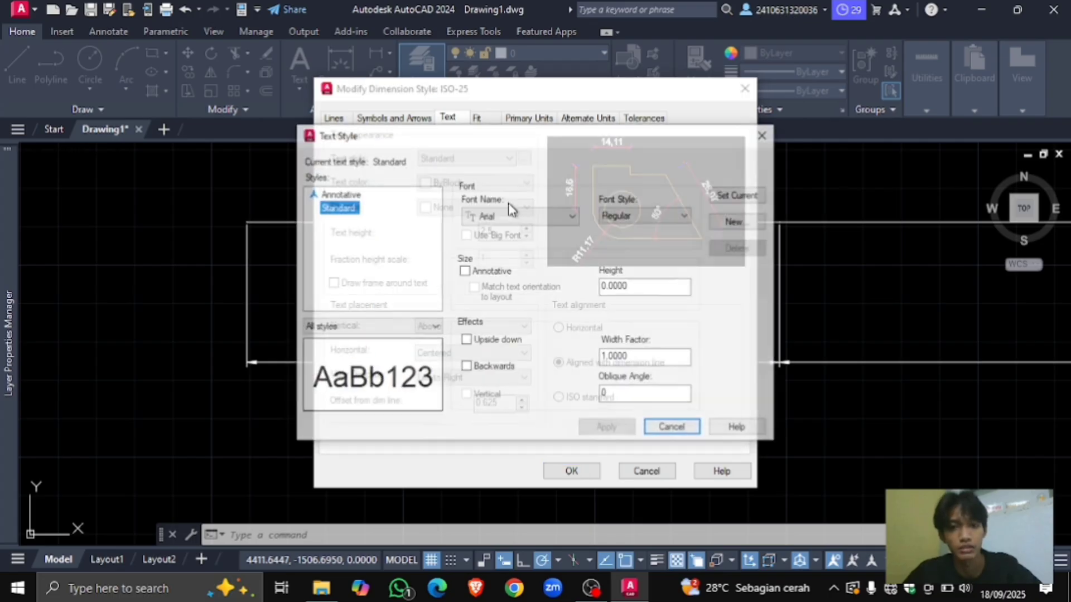
click(764, 134)
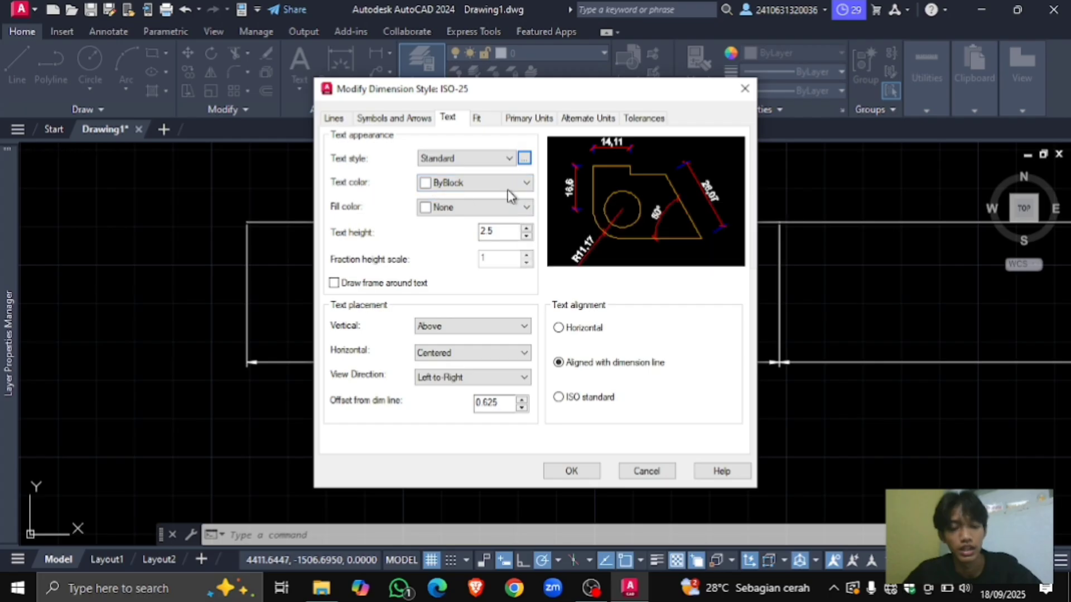
Step: Set the dimension text color to Green, and try a text height of 5 before setting it to 2
click(522, 183)
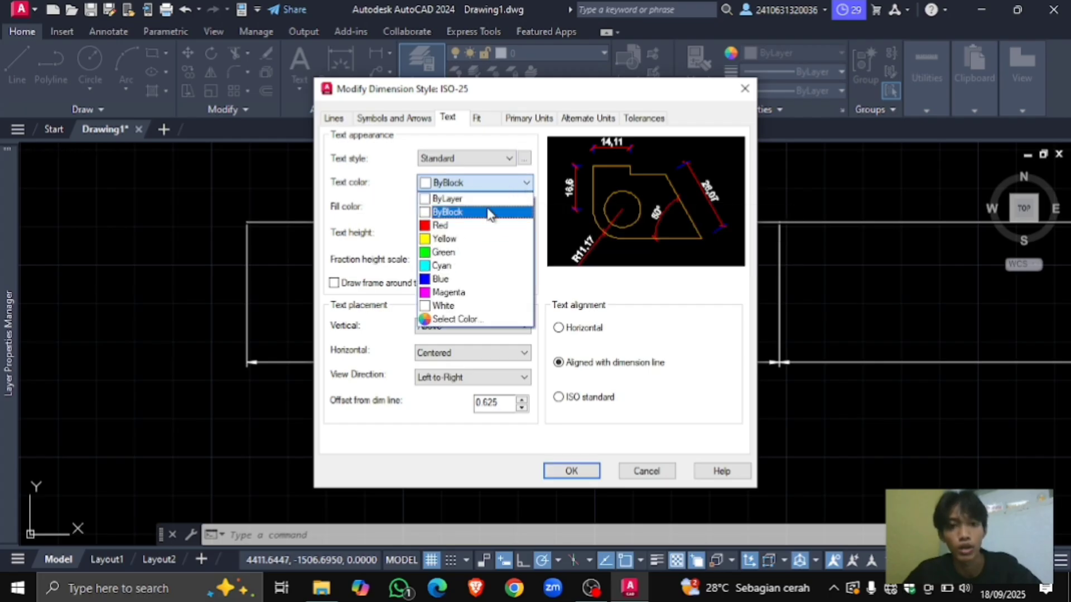
click(468, 252)
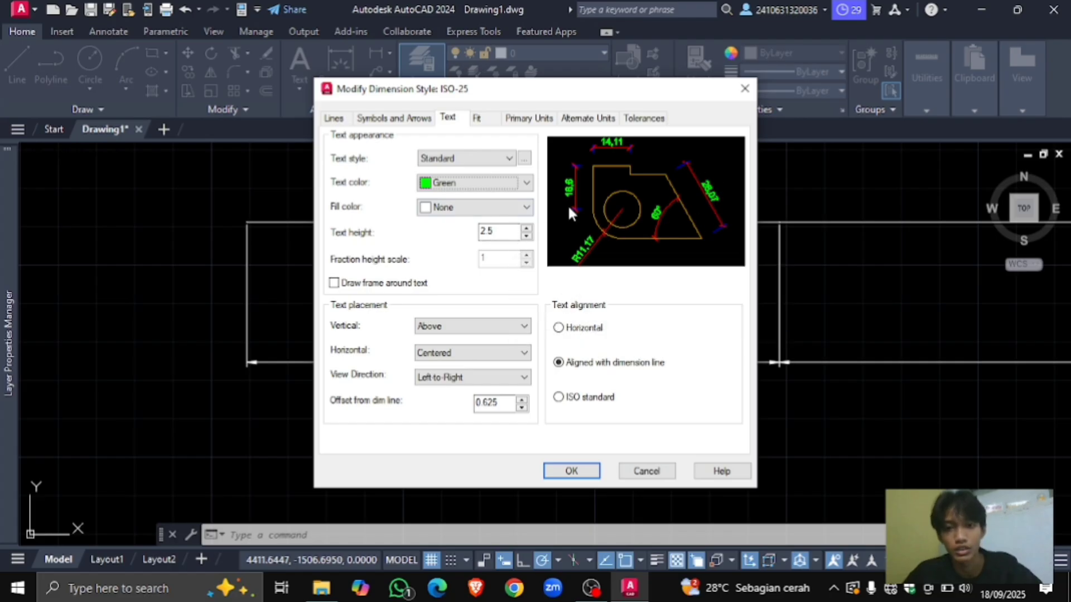
double_click(502, 229)
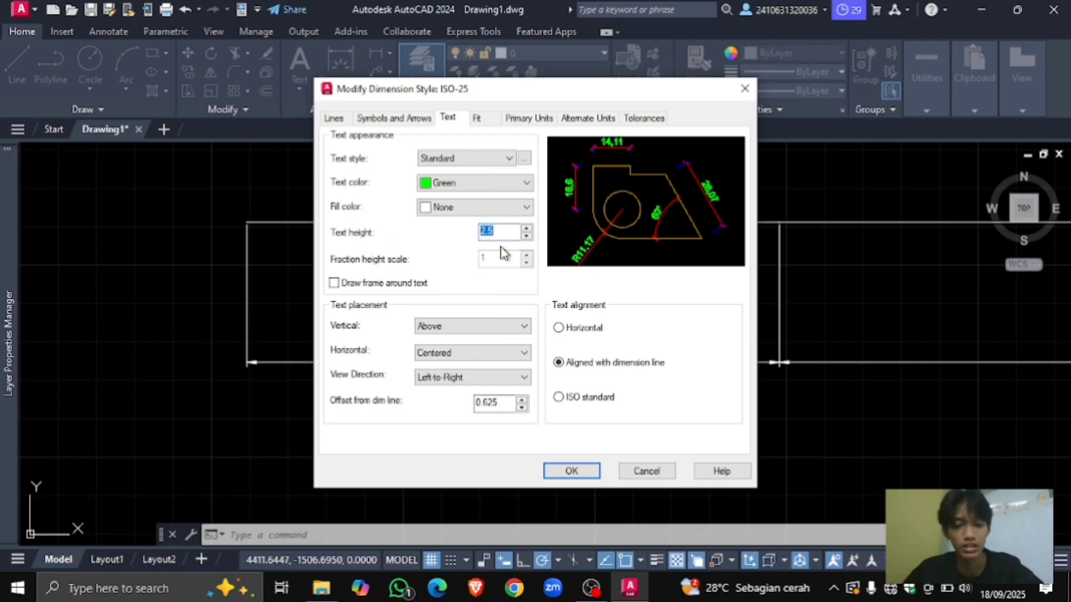
text(5)
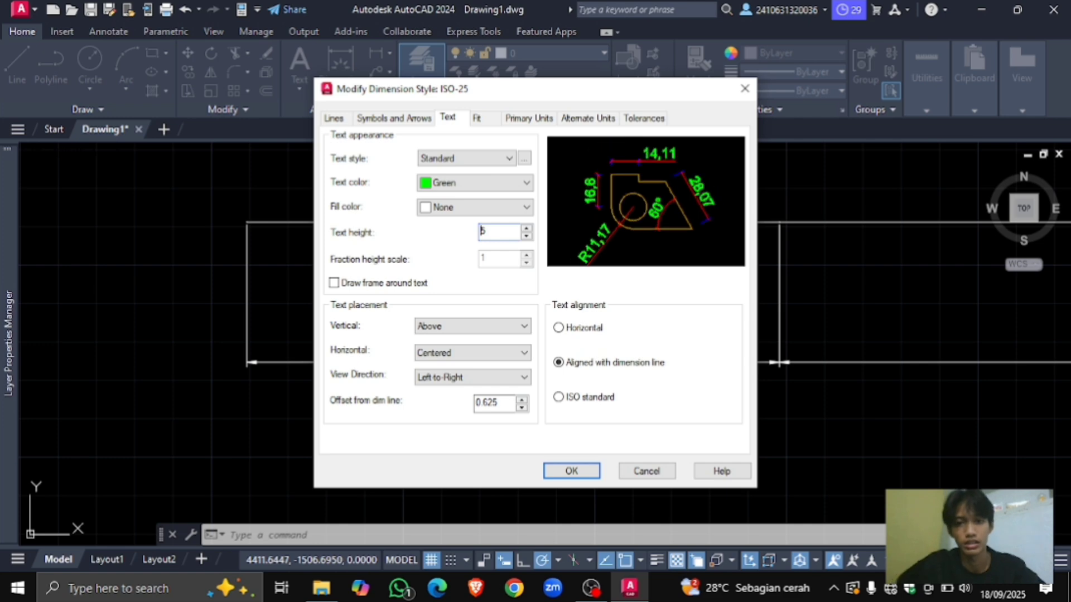
text(2)
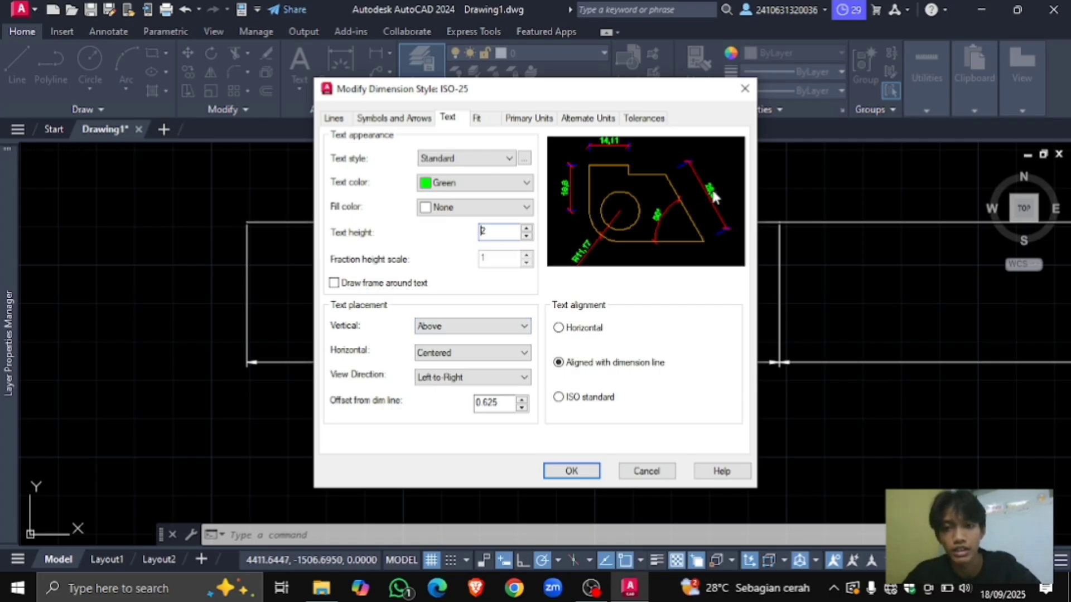
Step: Set the dimension text's vertical placement to Centered, trying Outside as well, and its alignment to Horizontal
click(523, 327)
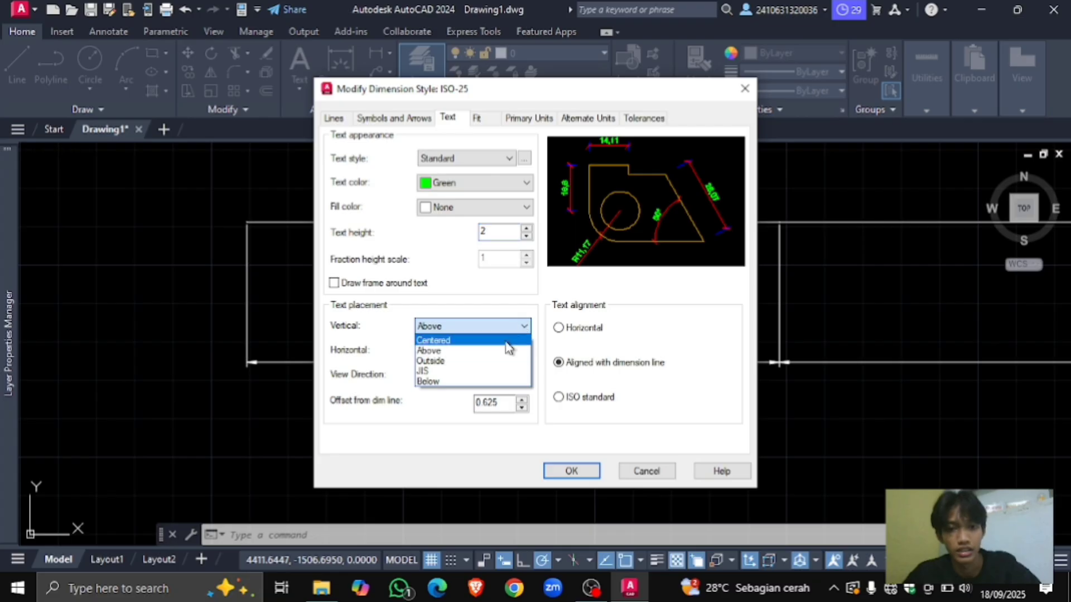
click(509, 337)
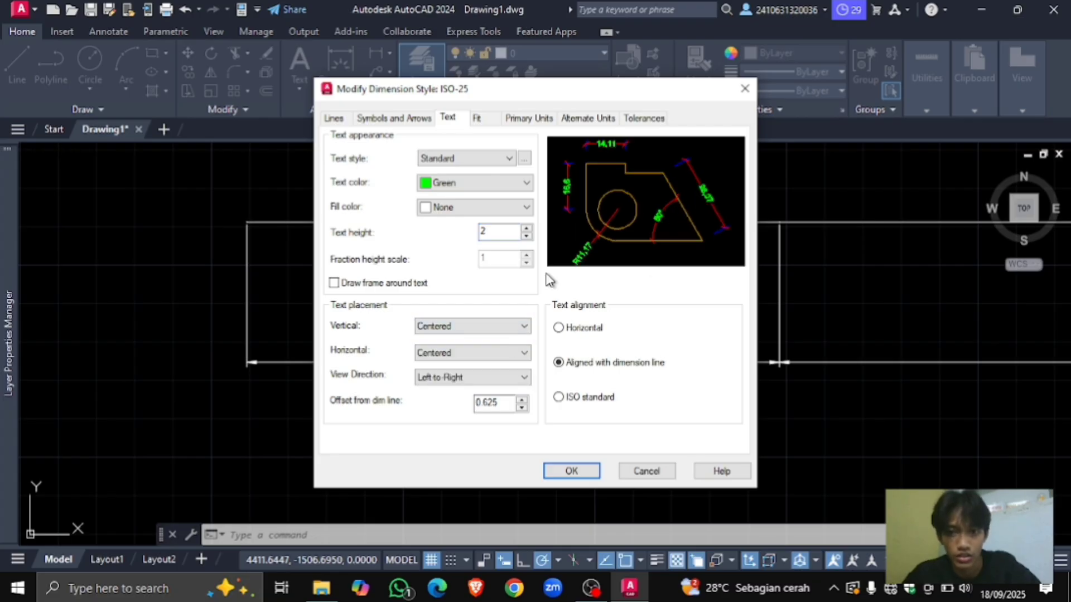
click(510, 326)
click(491, 355)
click(508, 328)
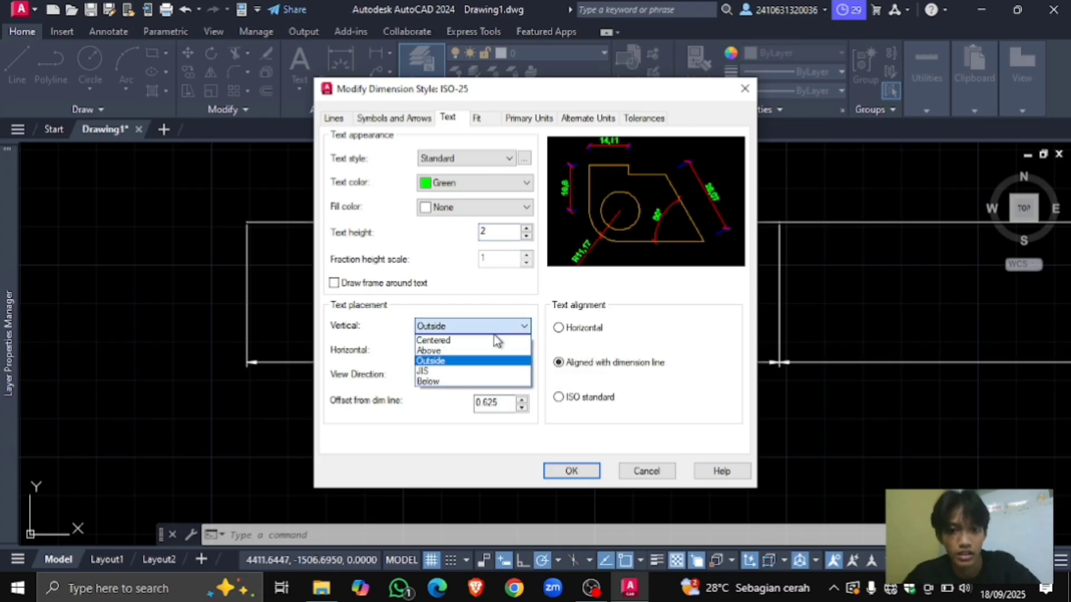
click(494, 339)
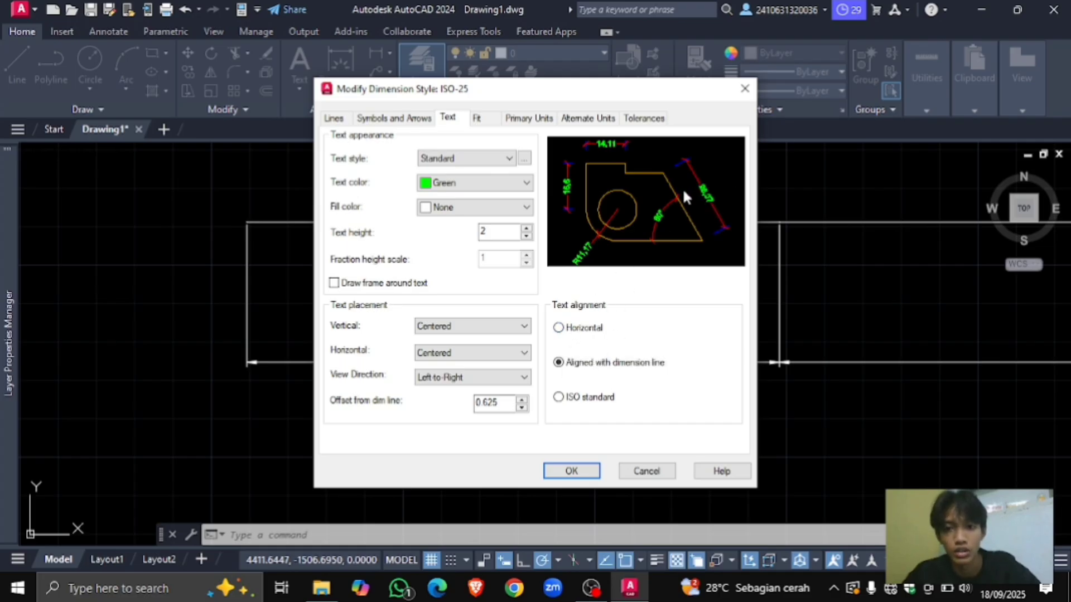
click(559, 328)
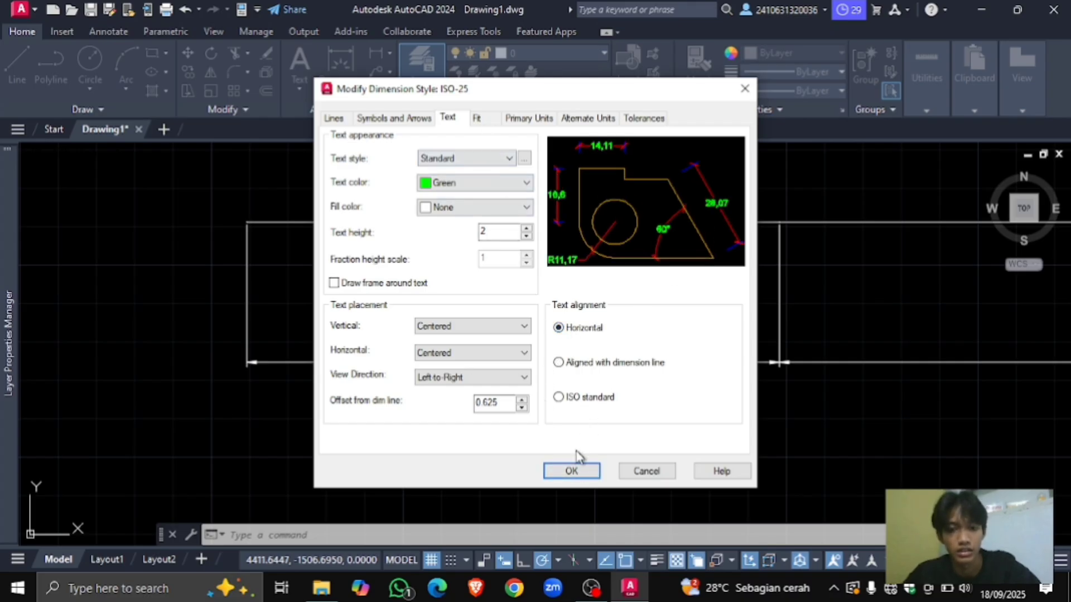
Step: Try an overall scale of 2 for the dimension features, return it to 1, and apply the modified ISO-25 style to the drawing
click(476, 118)
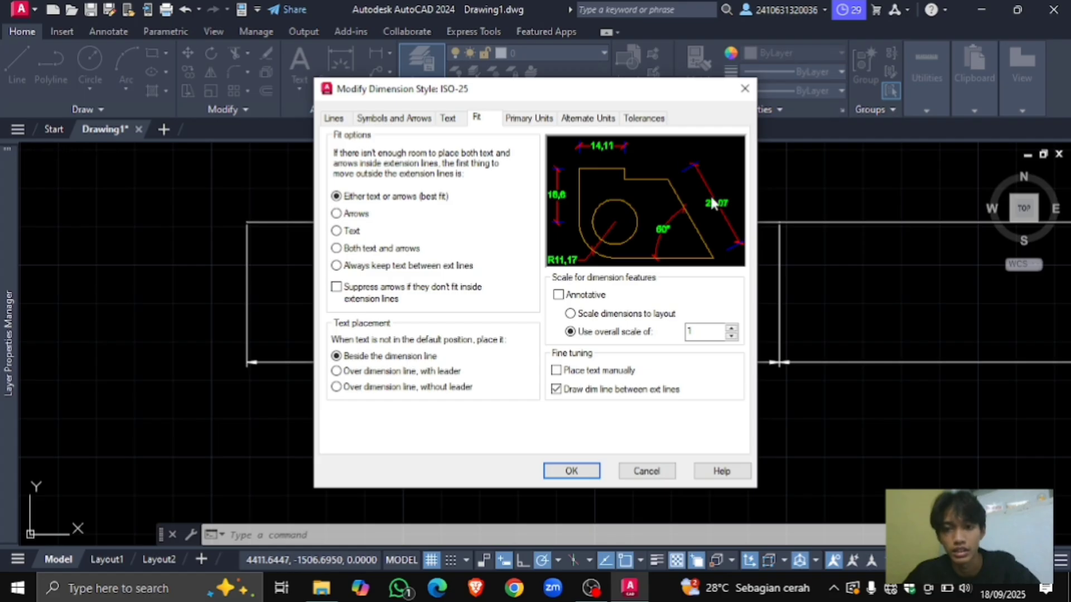
double_click(703, 333)
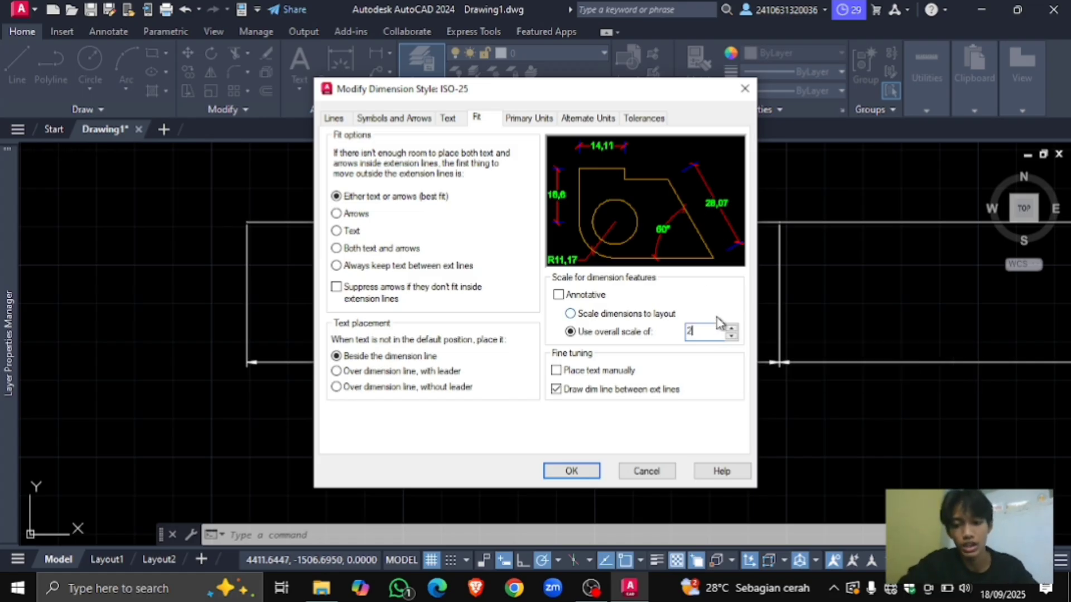
text(2)
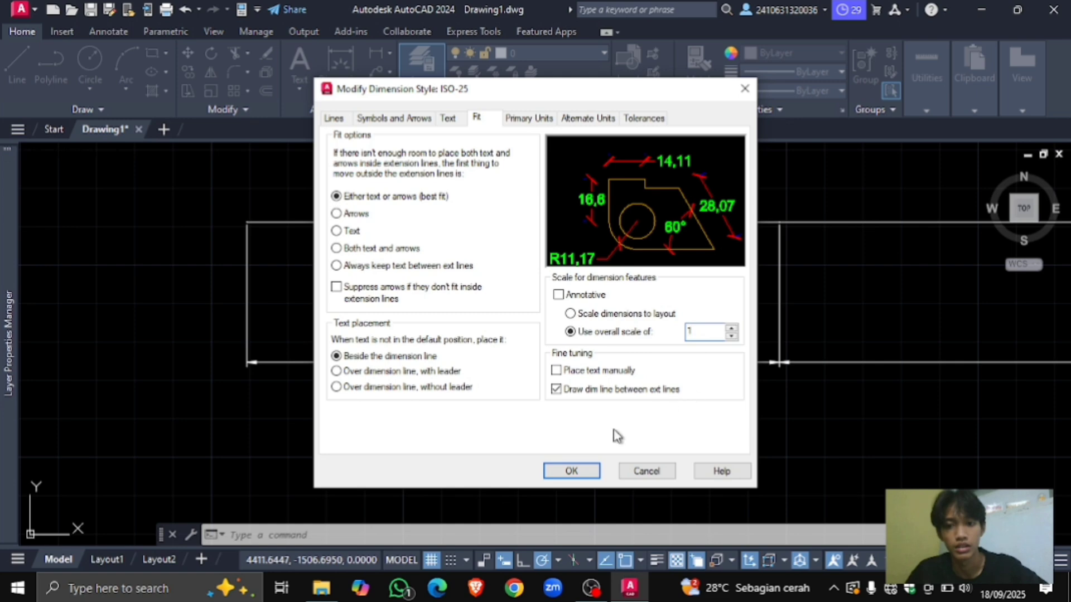
click(572, 471)
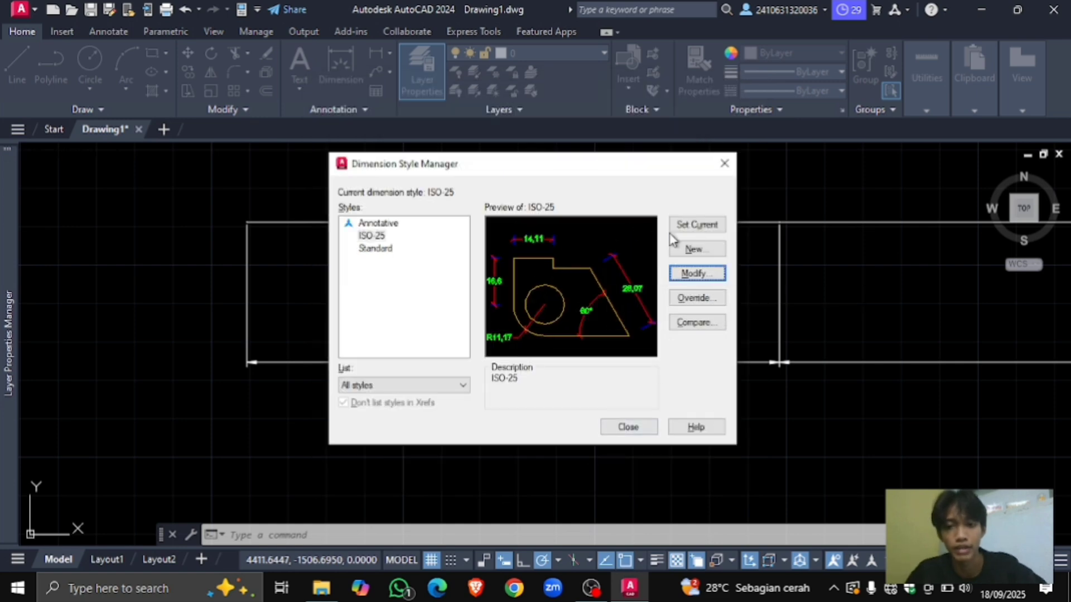
click(628, 427)
middle_drag(632, 317, 571, 272)
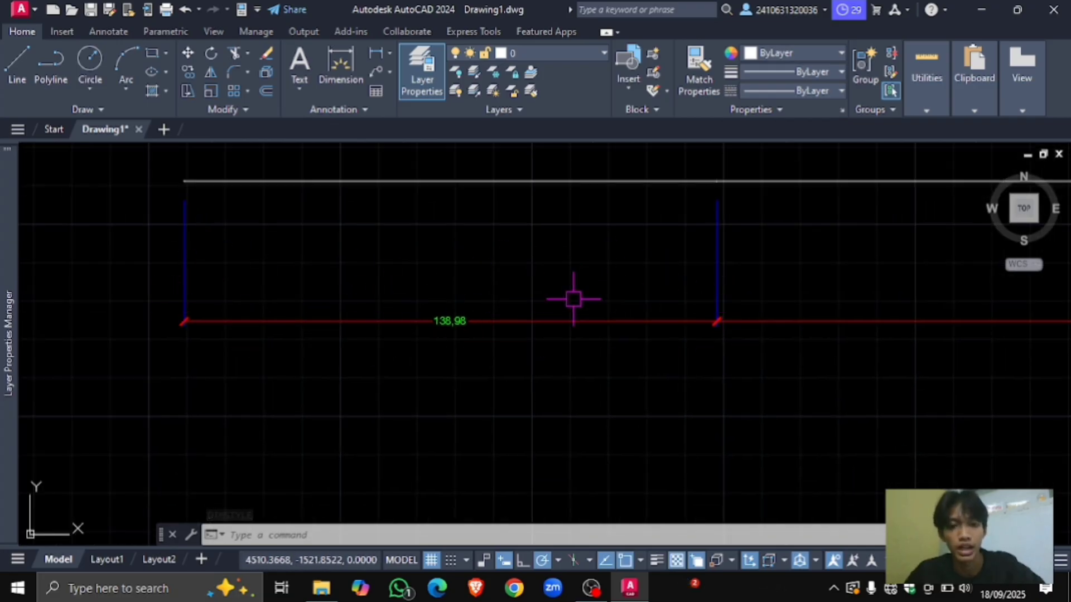
scroll(512, 299, down, 1)
middle_drag(487, 324, 476, 275)
scroll(476, 275, down, 2)
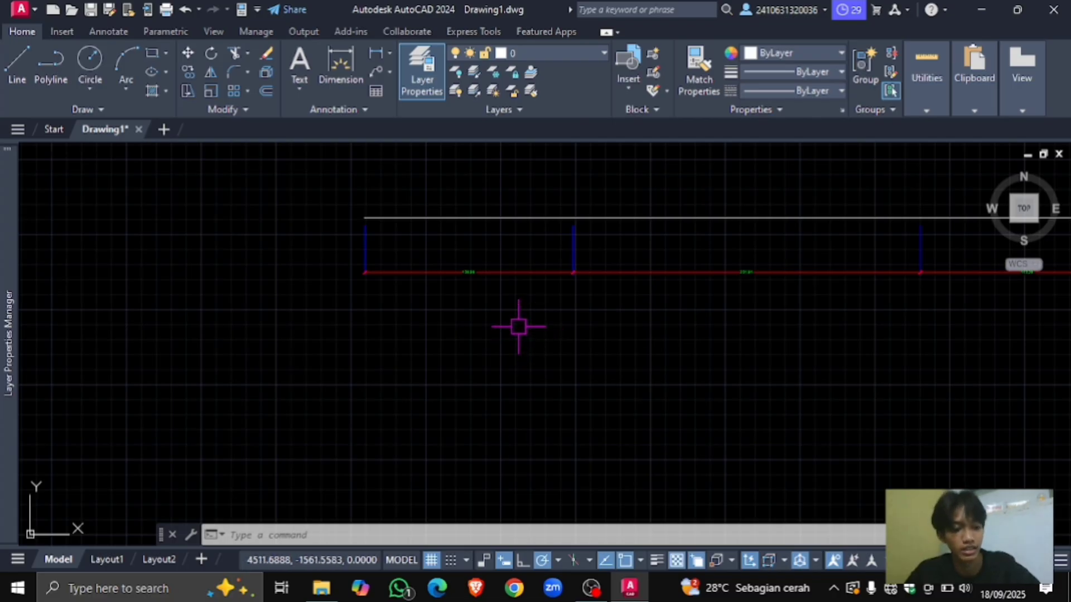
Step: Open the layer properties with the LA command and create three new layers
text(l)
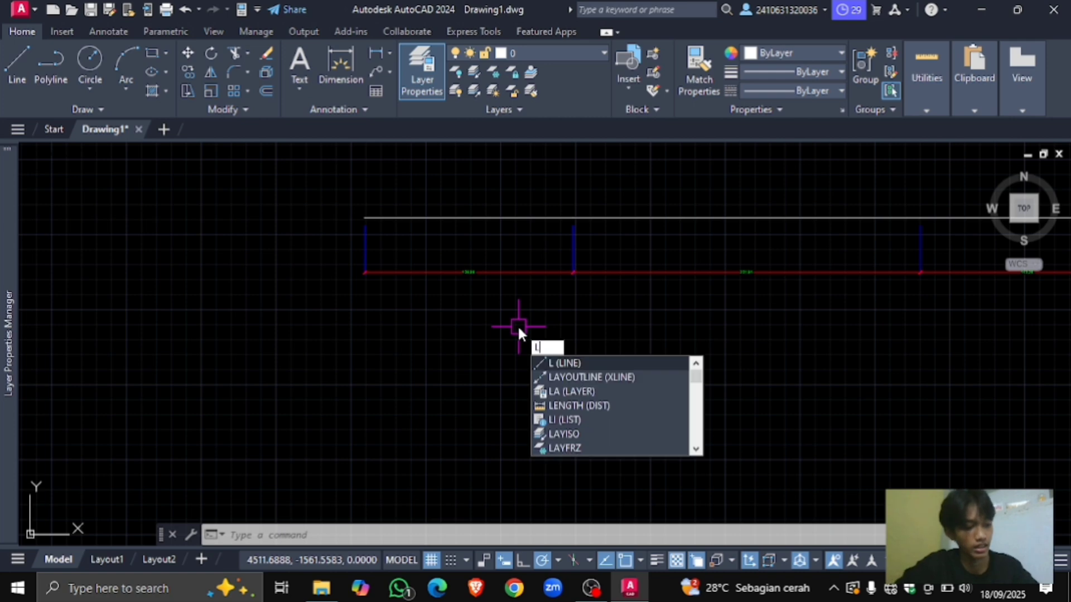
text(a)
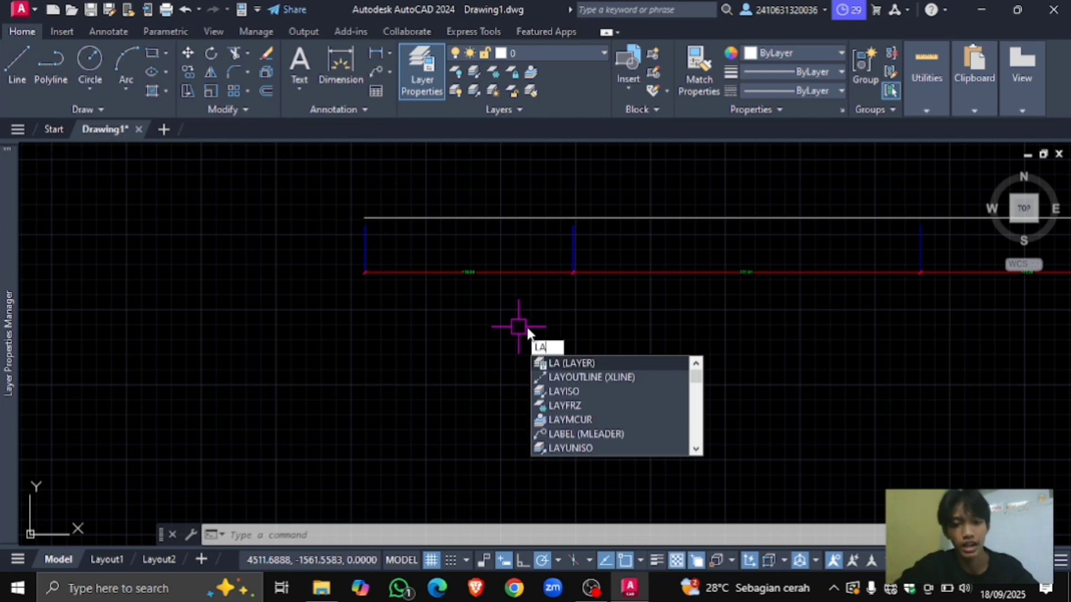
key(Return)
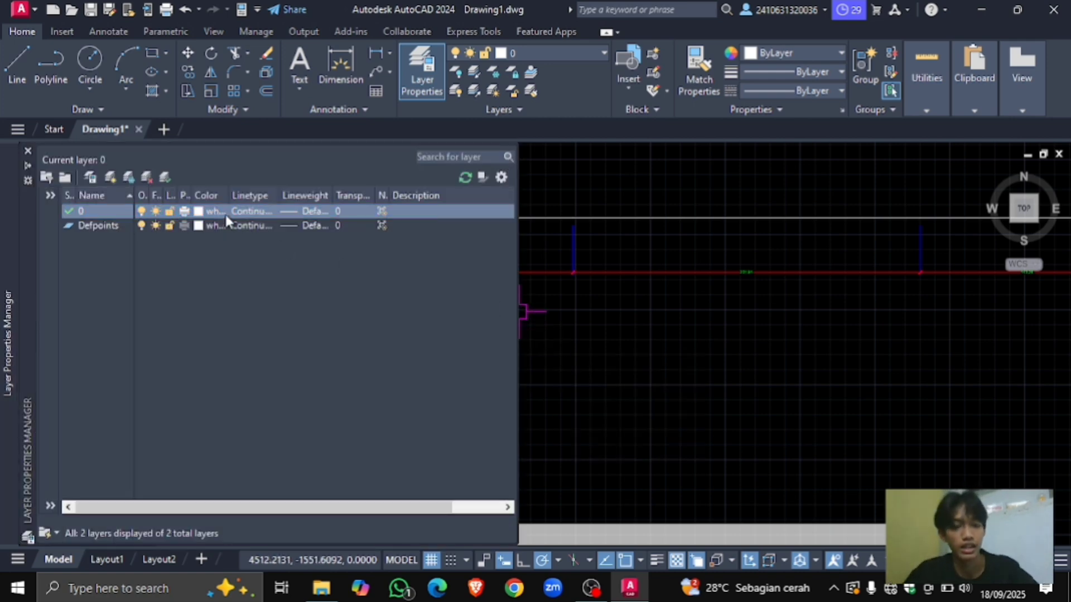
click(121, 213)
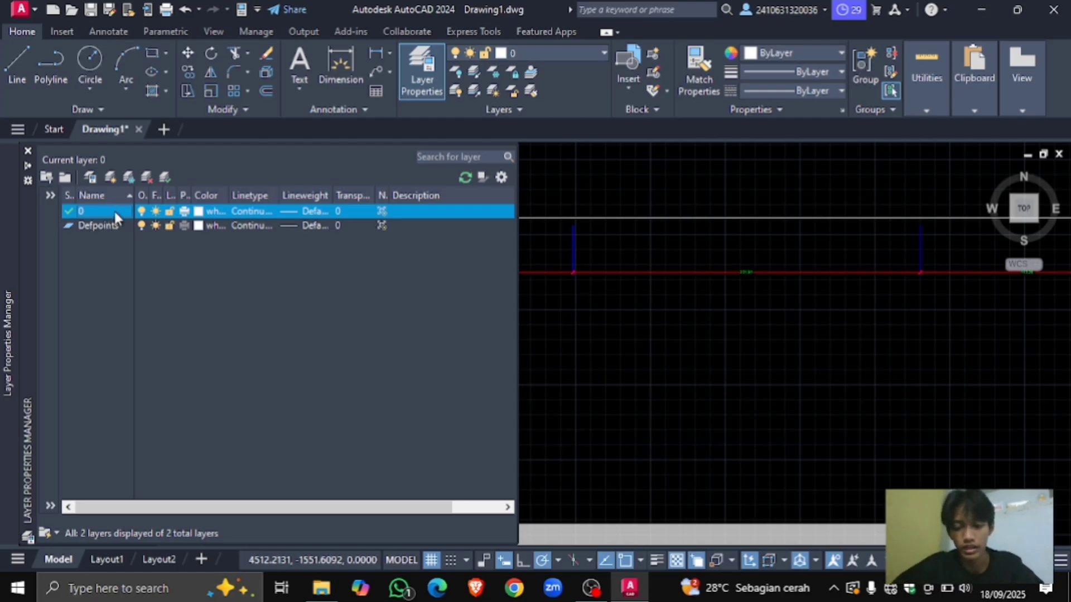
key(alt+n)
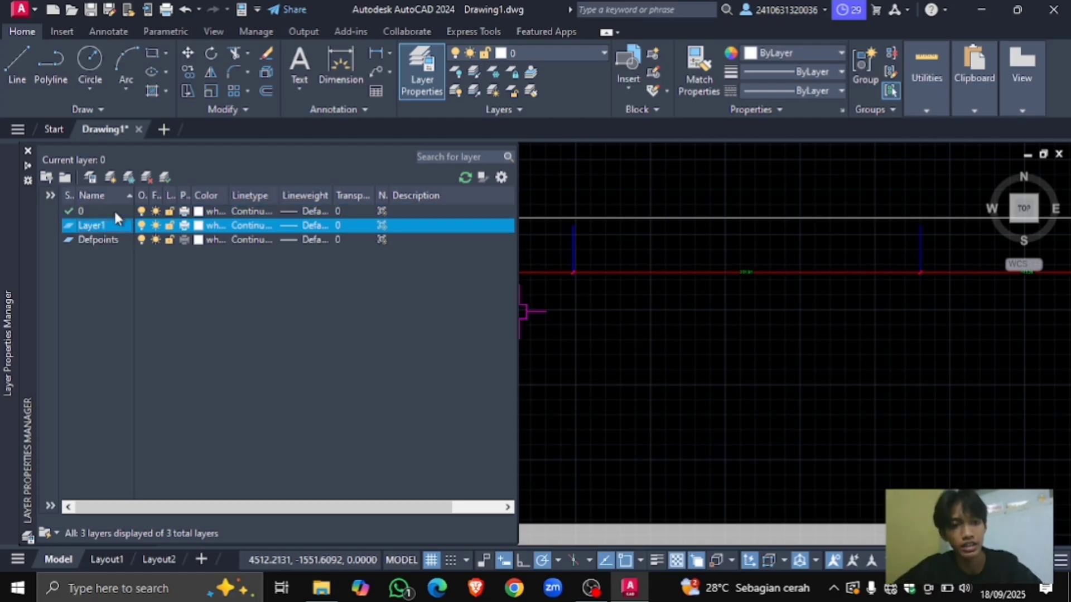
key(alt+n)
key(alt+n)
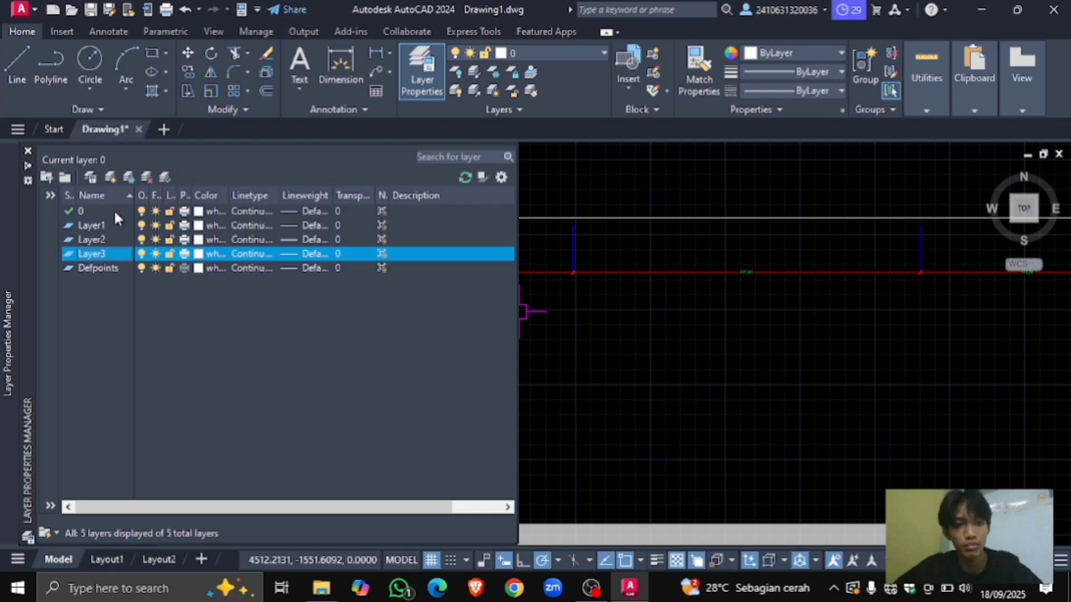
Step: Rename Layer1 as "as" and set its color to index color 170
click(96, 225)
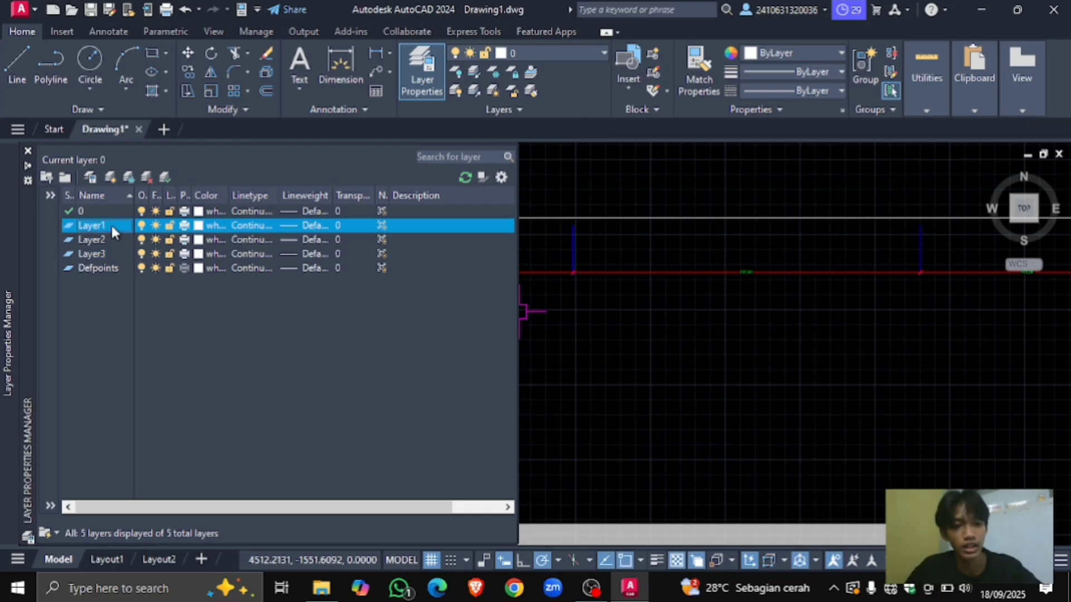
click(115, 224)
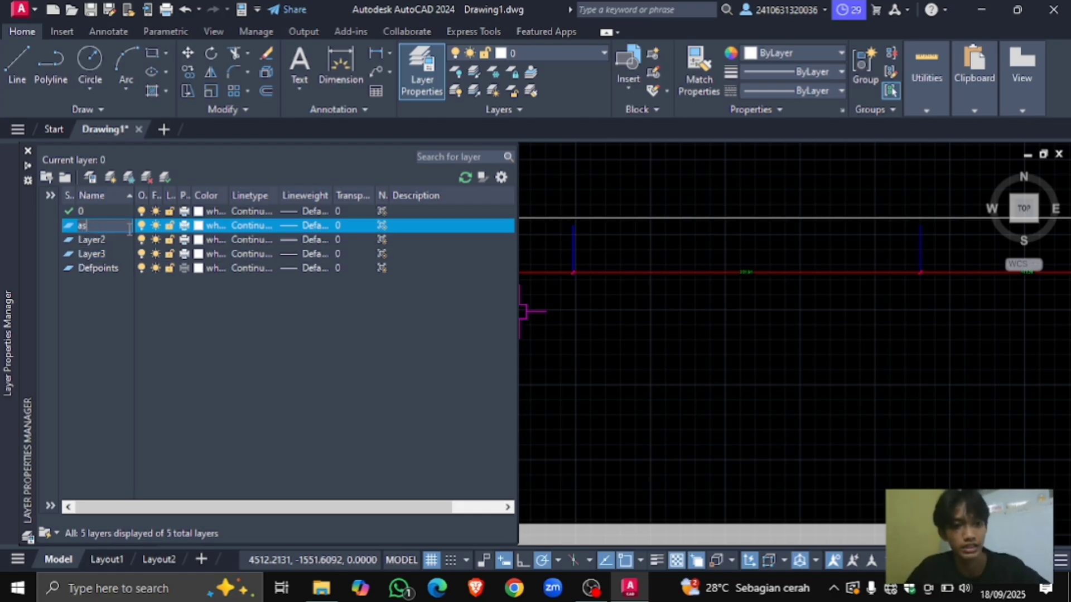
text(as)
click(197, 227)
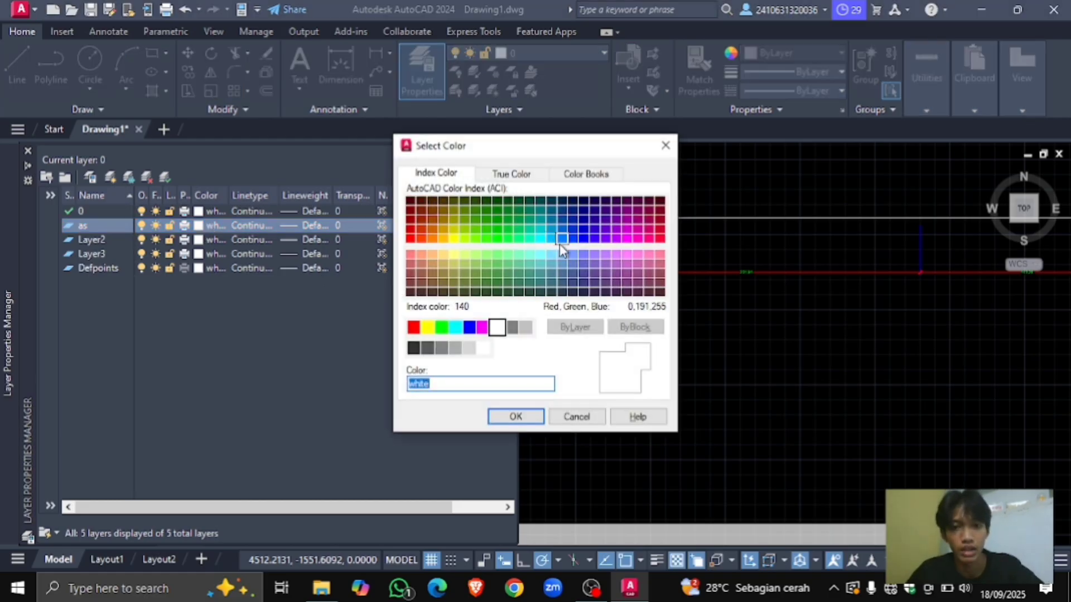
click(585, 240)
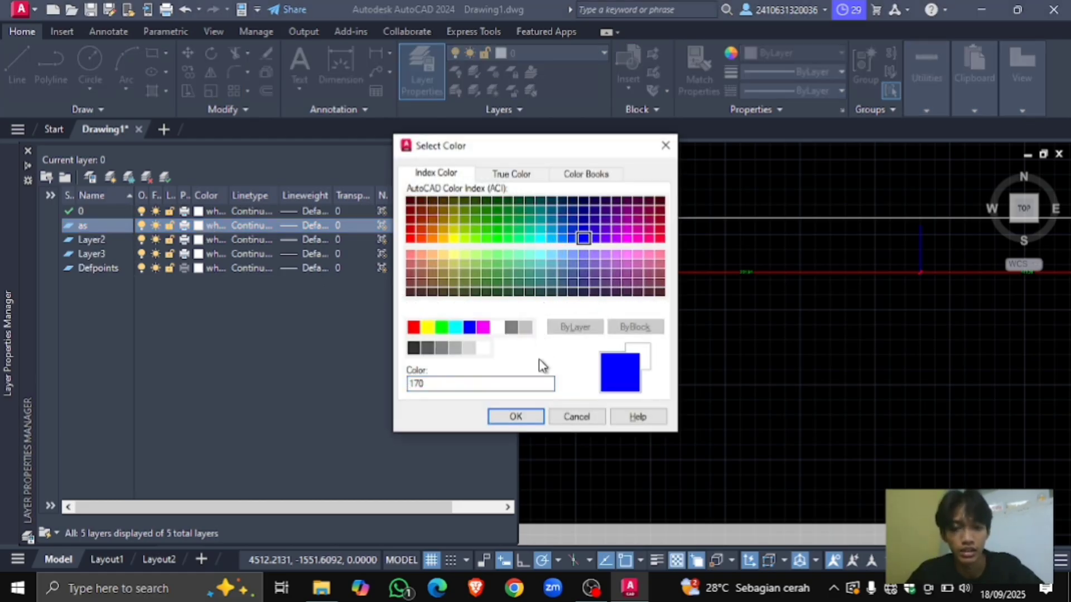
click(516, 416)
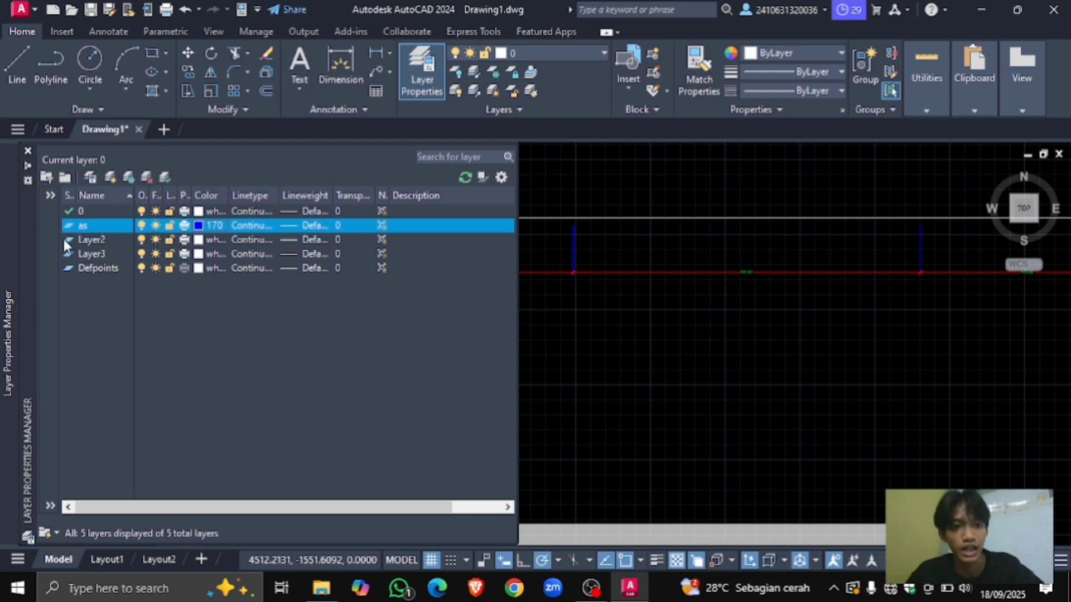
Step: Load the ACAD_ISO03W100 ISO dash space linetype and assign it to the layer "as"
click(245, 226)
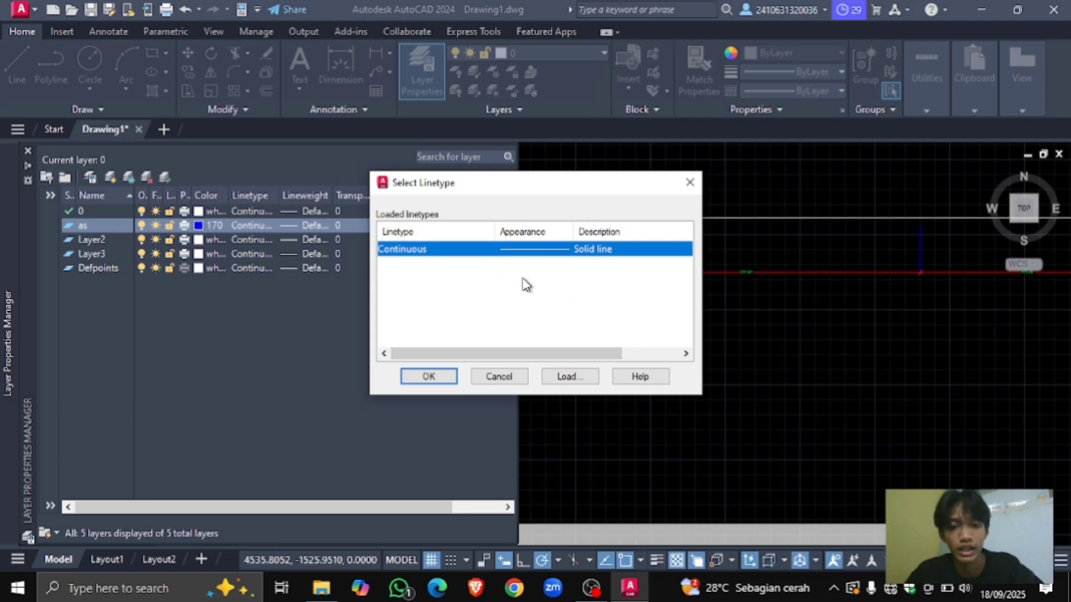
click(575, 378)
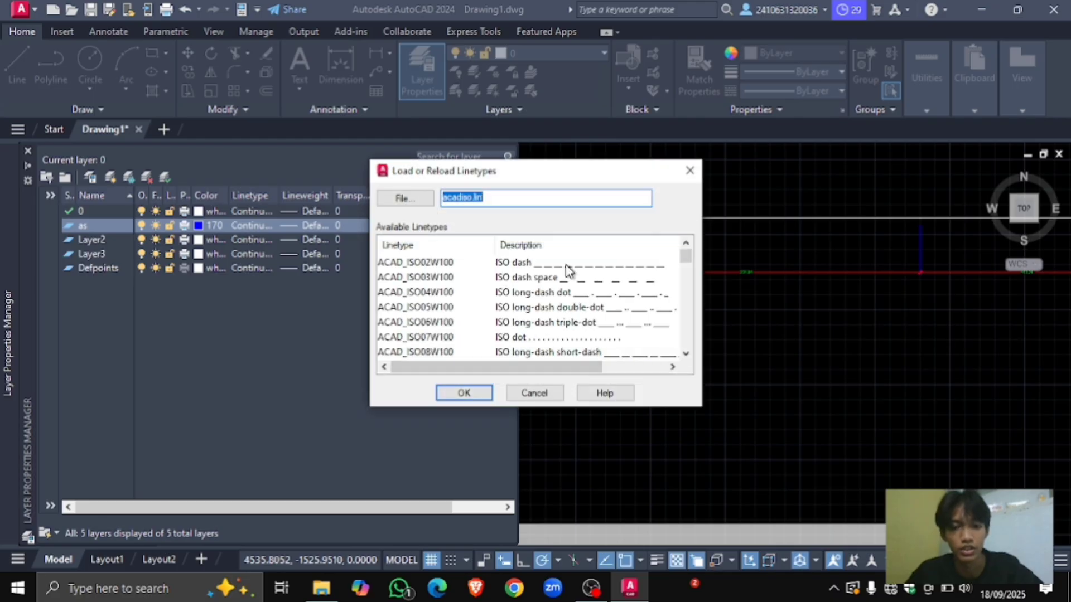
click(523, 265)
click(440, 277)
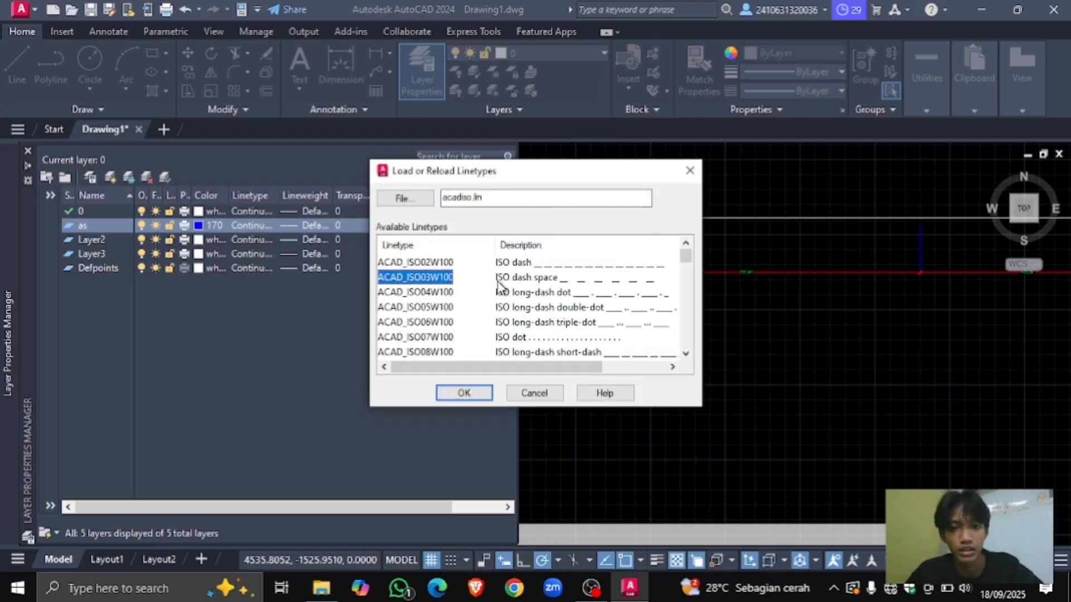
click(473, 394)
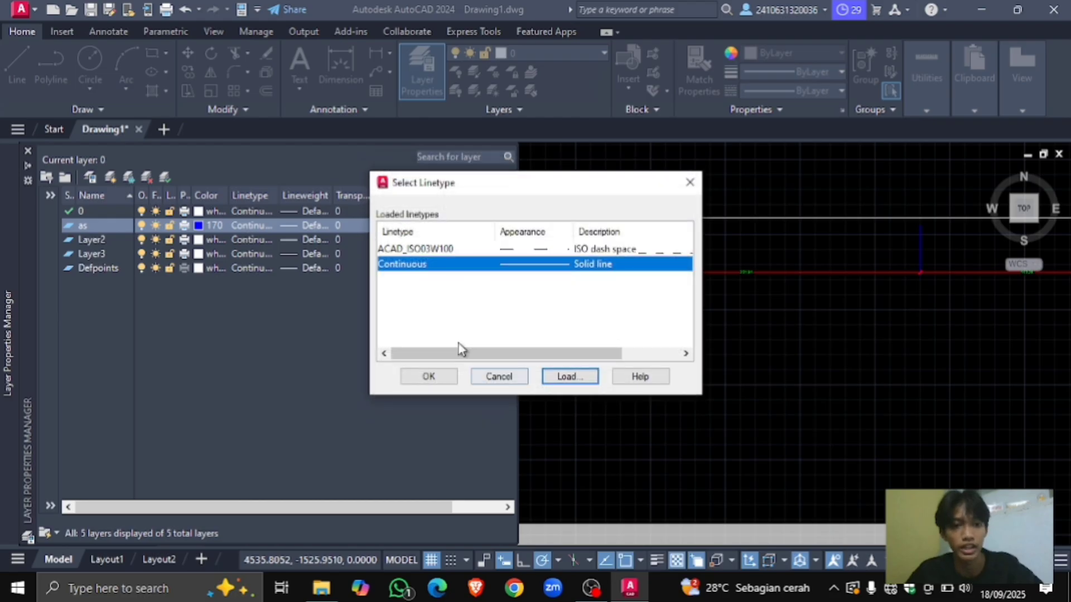
click(427, 378)
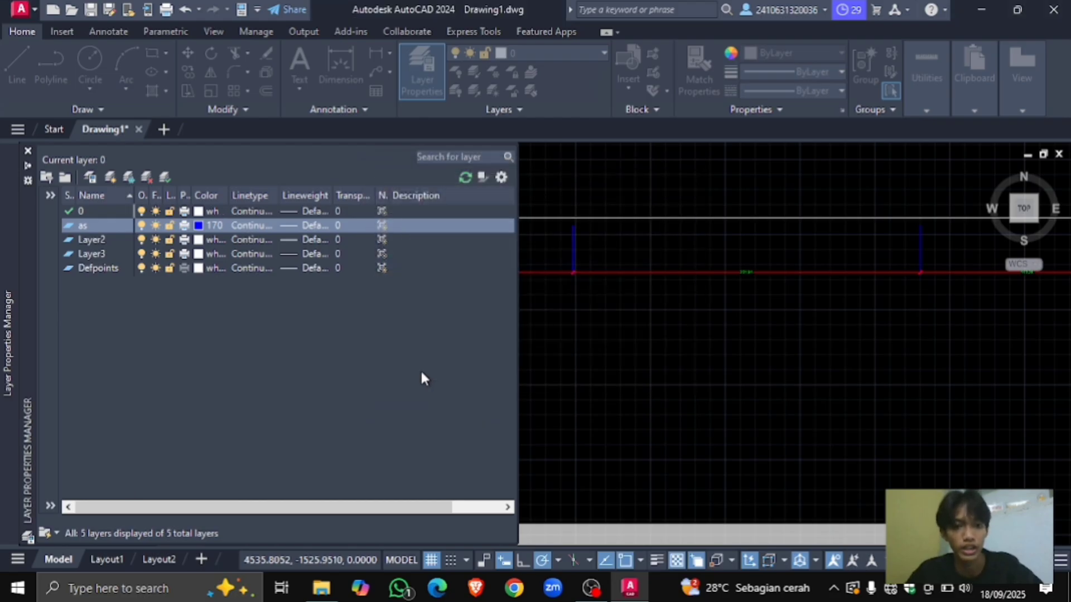
click(265, 229)
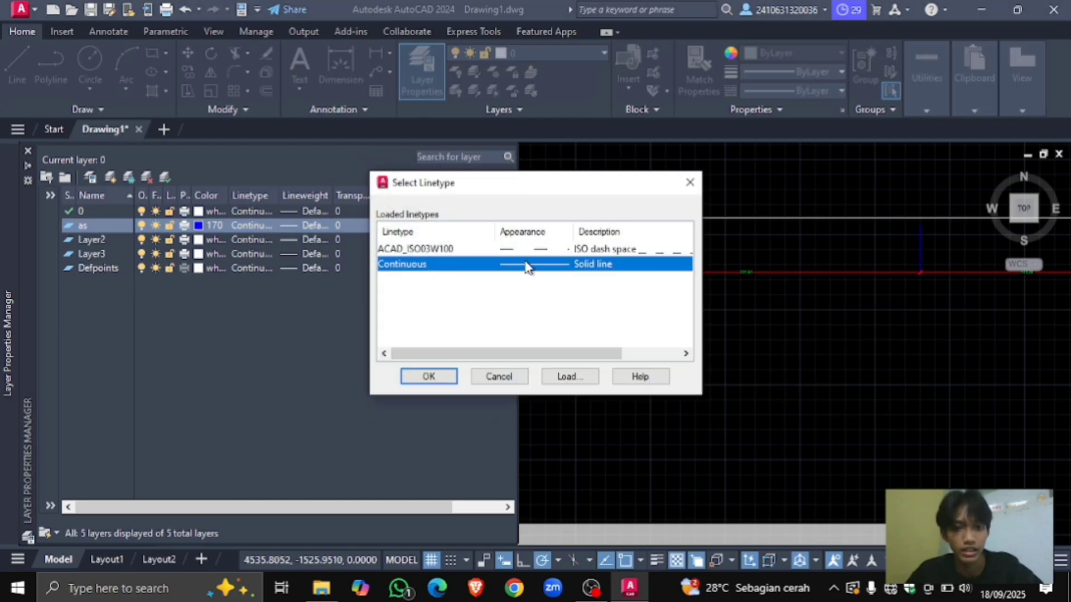
click(530, 250)
click(444, 378)
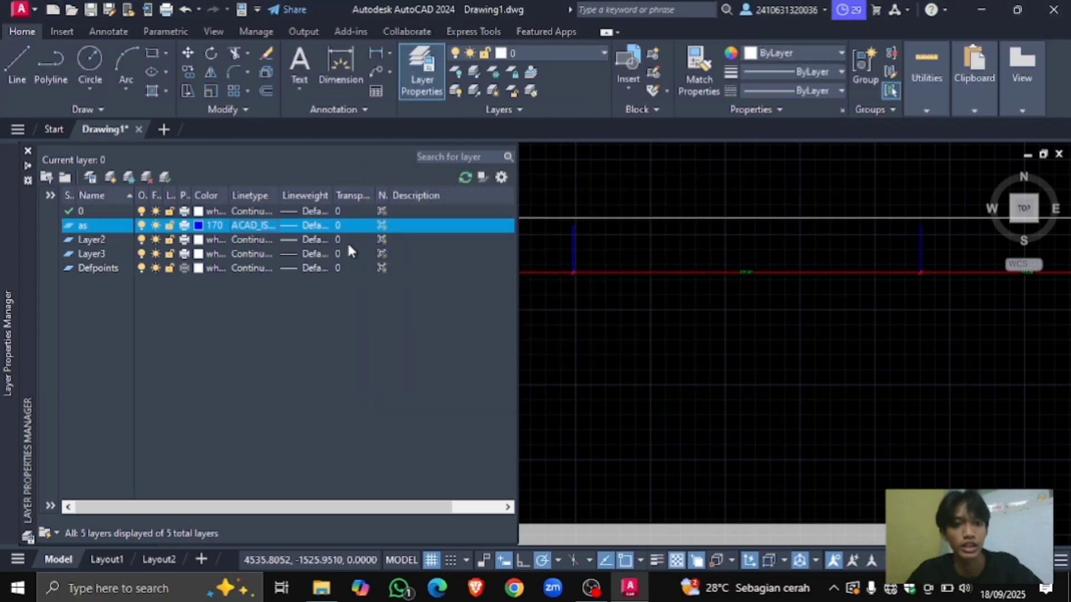
Step: Set the lineweight of the layer "as" to 0.15 mm and close the layer properties
click(311, 229)
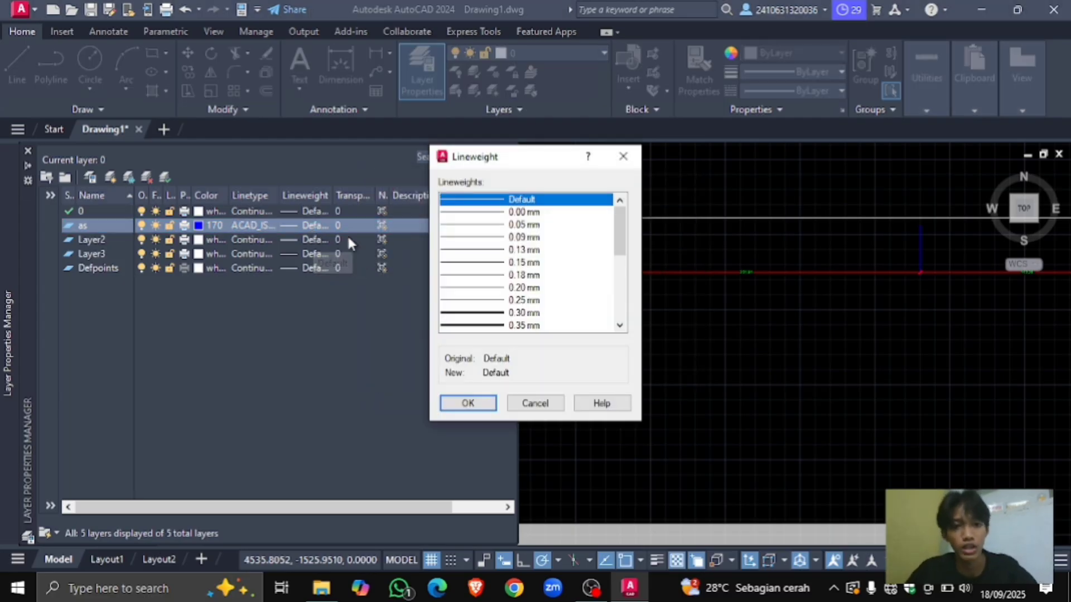
click(494, 252)
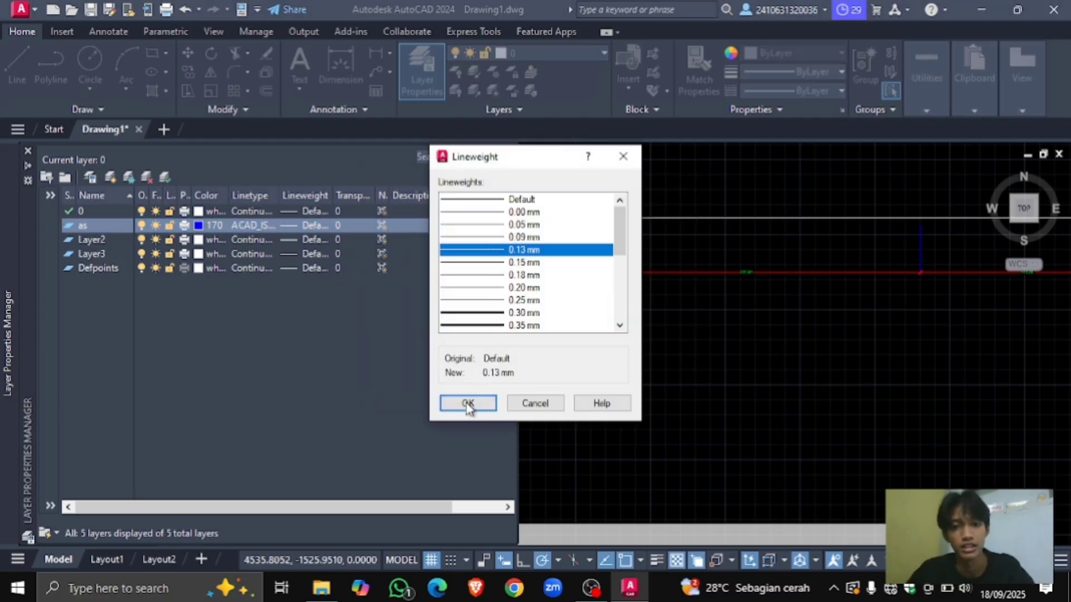
click(492, 264)
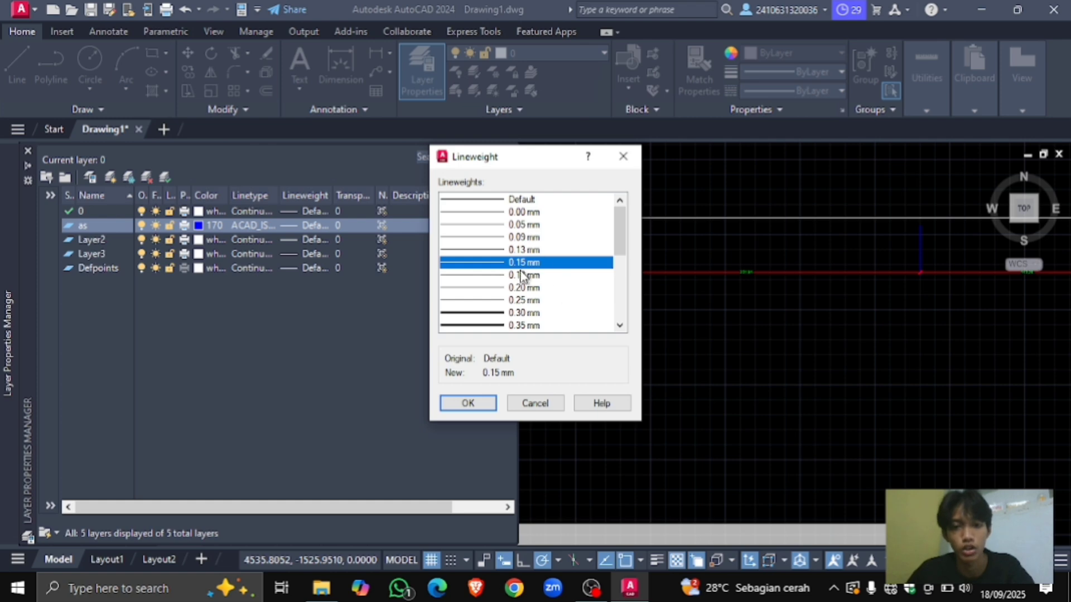
click(468, 403)
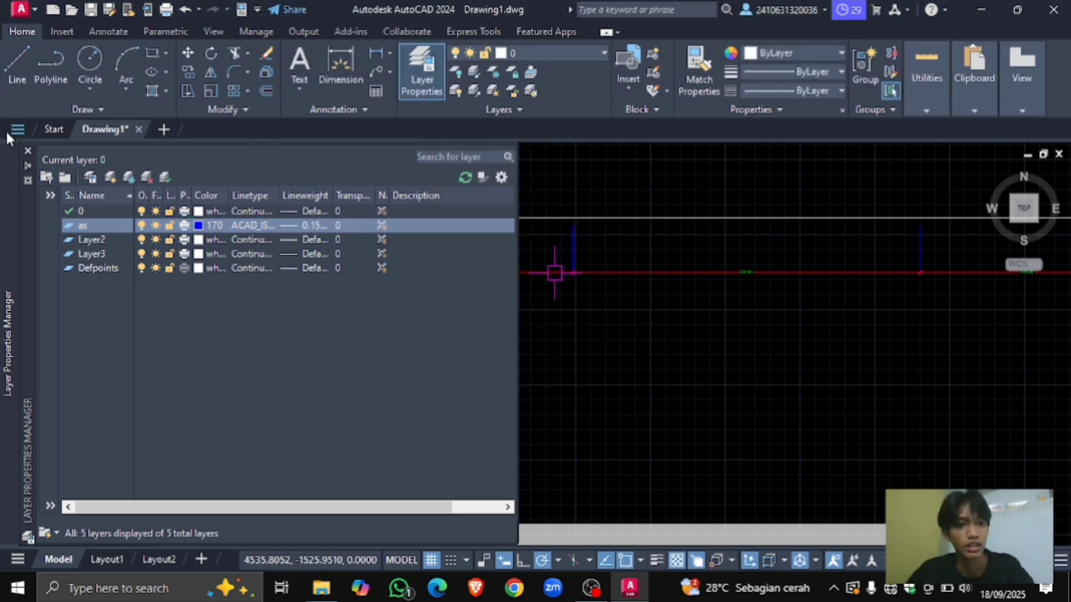
click(29, 152)
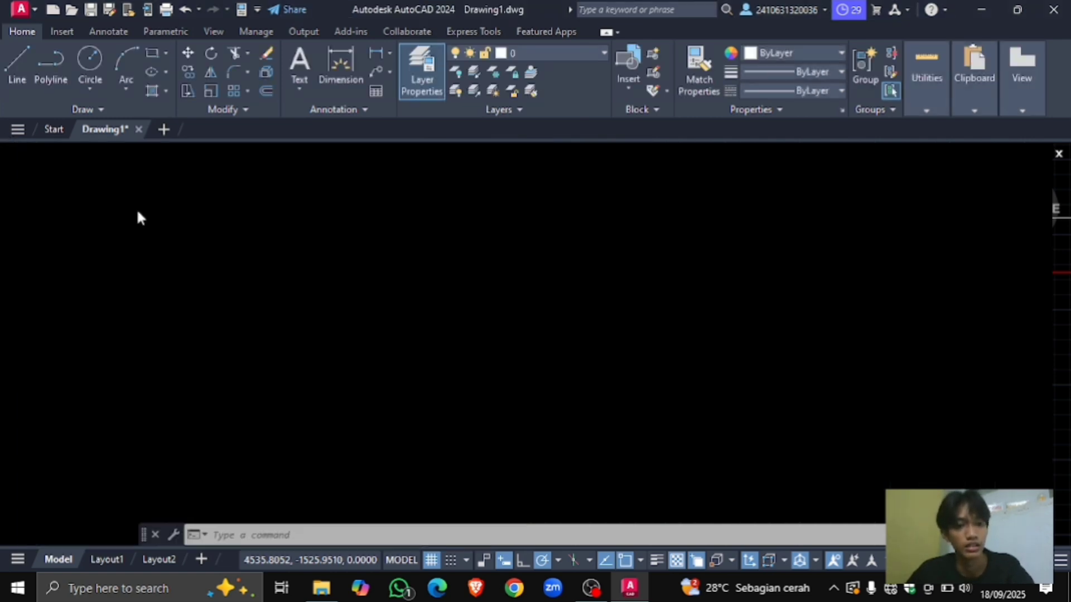
Step: Move the first segment of the dimensioned horizontal line to the layer "as" and clear the selection
scroll(454, 339, down, 2)
scroll(465, 240, up, 2)
click(466, 239)
click(401, 339)
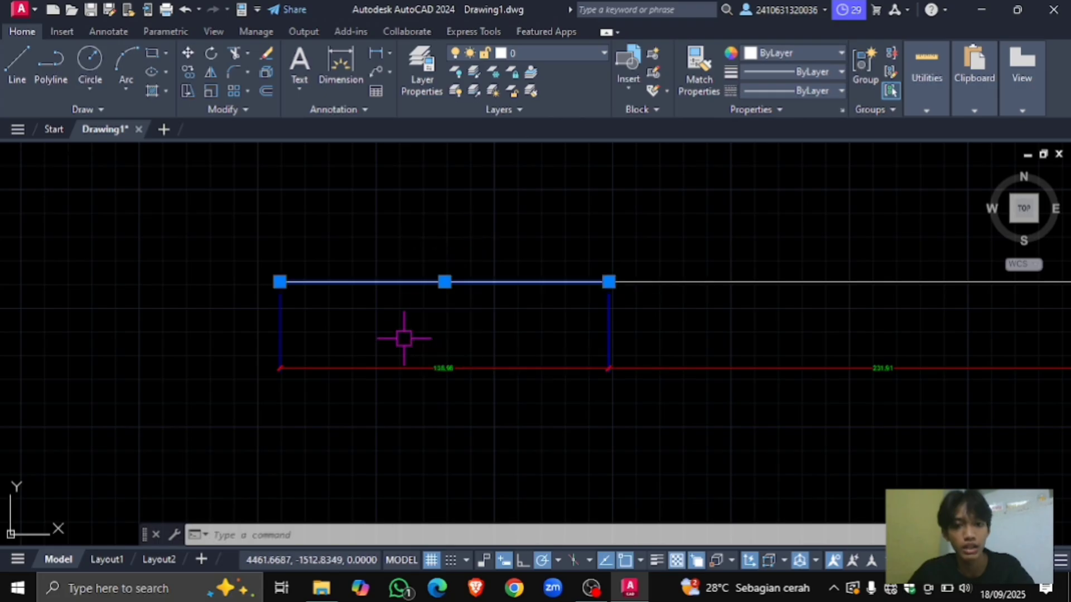
click(537, 51)
click(534, 91)
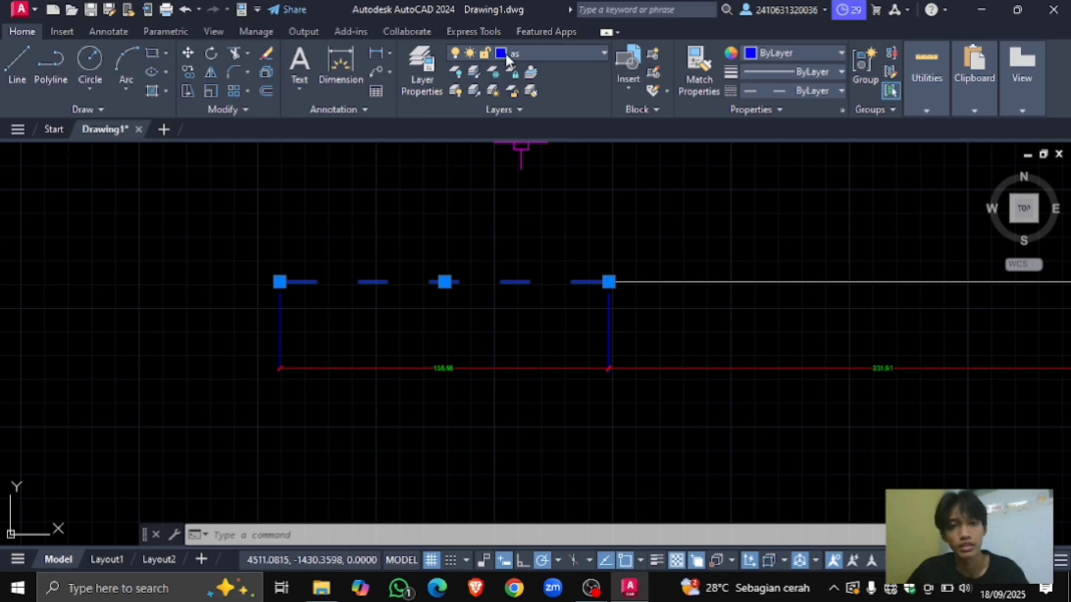
middle_drag(455, 242, 438, 212)
key(Escape)
Step: Move around the drawing with the PAN command to examine the dimensioned line and its surroundings
scroll(509, 251, down, 2)
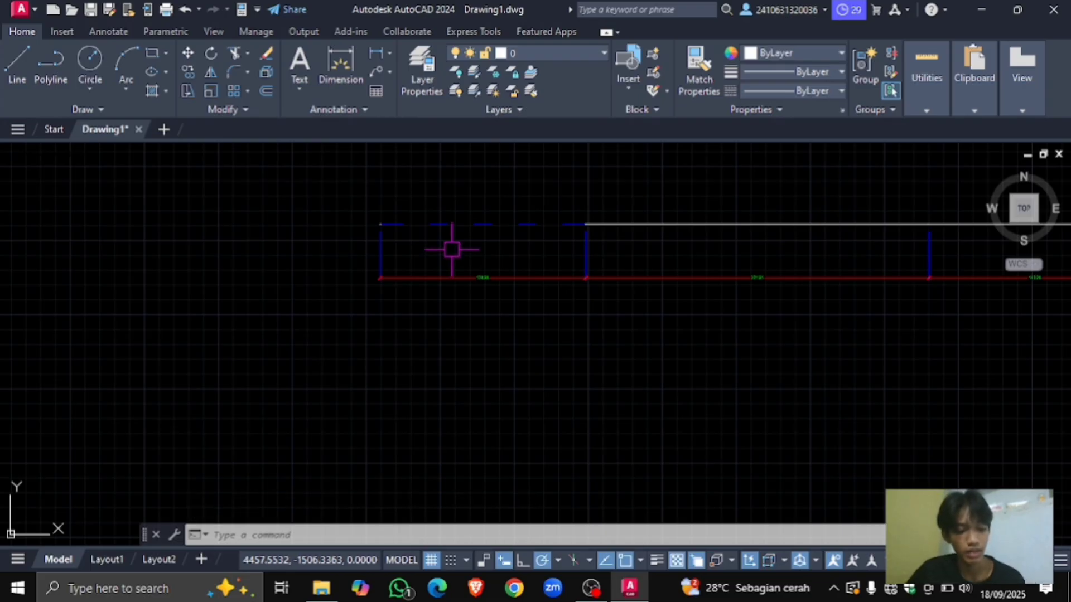
middle_drag(455, 266, 413, 268)
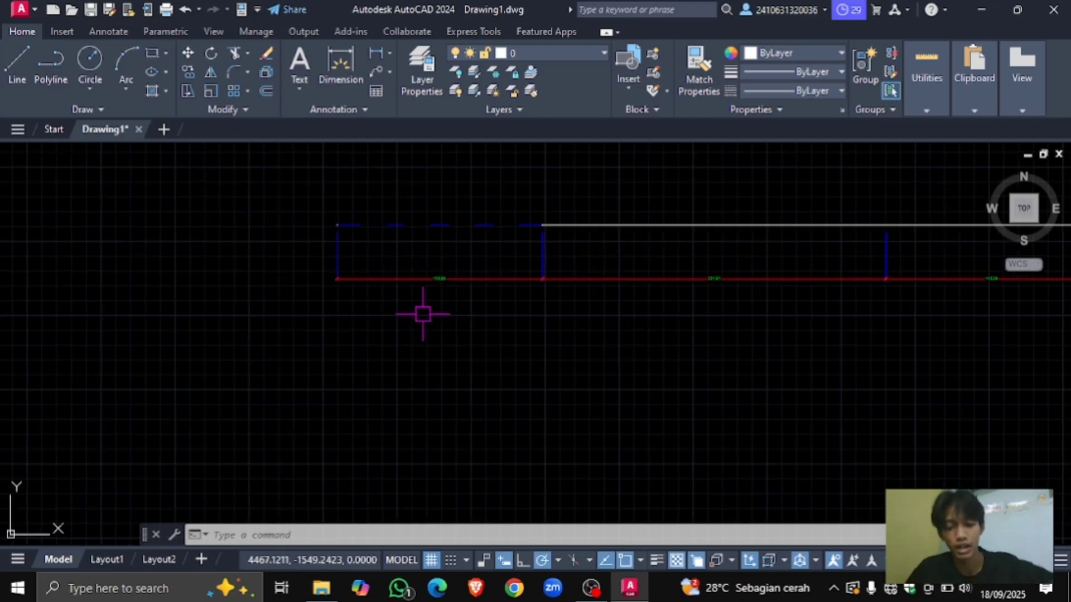
key(Return)
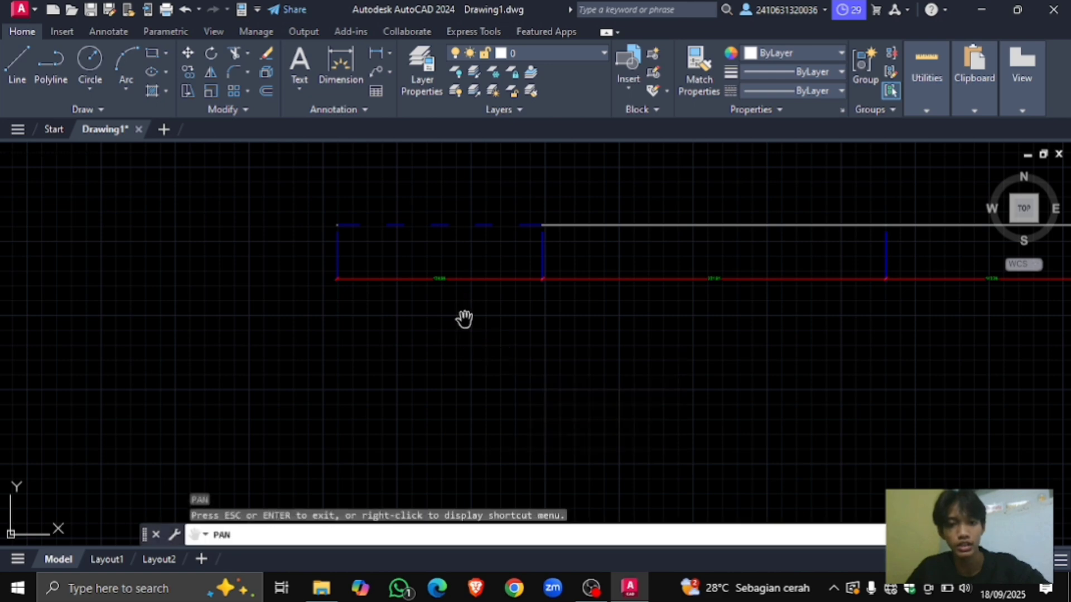
drag(633, 263, 258, 315)
mouse_move(522, 275)
mouse_down()
mouse_move(373, 340)
mouse_move(592, 289)
mouse_up()
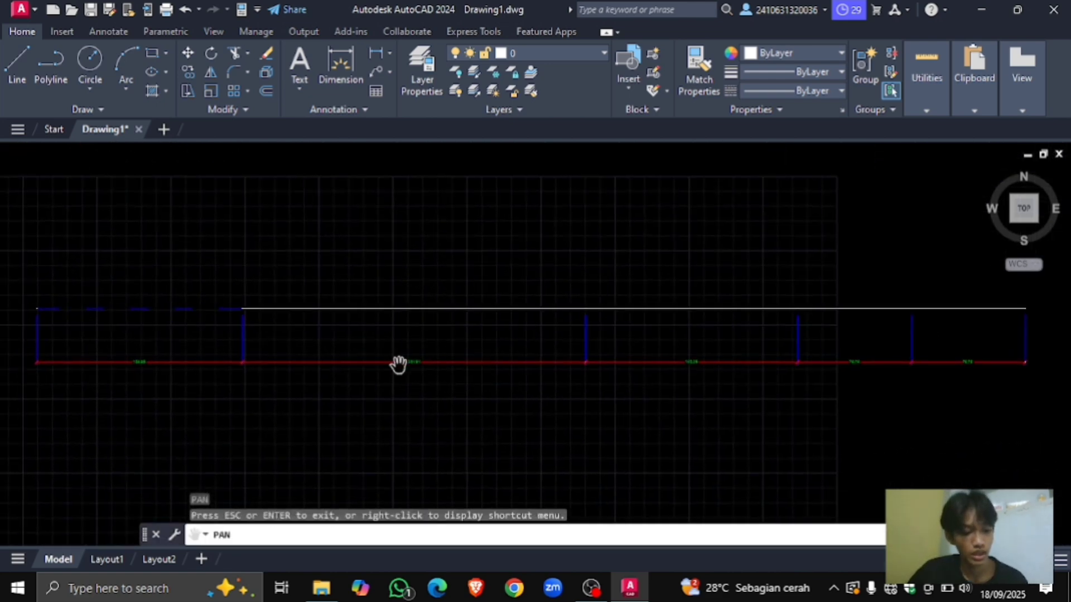
drag(400, 363, 559, 356)
drag(364, 390, 568, 347)
mouse_move(410, 374)
mouse_down()
mouse_move(500, 395)
mouse_move(342, 454)
mouse_up()
drag(481, 335, 357, 416)
drag(326, 341, 664, 554)
mouse_move(664, 482)
mouse_down()
mouse_move(560, 342)
mouse_move(535, 356)
mouse_move(476, 288)
mouse_up()
key(Escape)
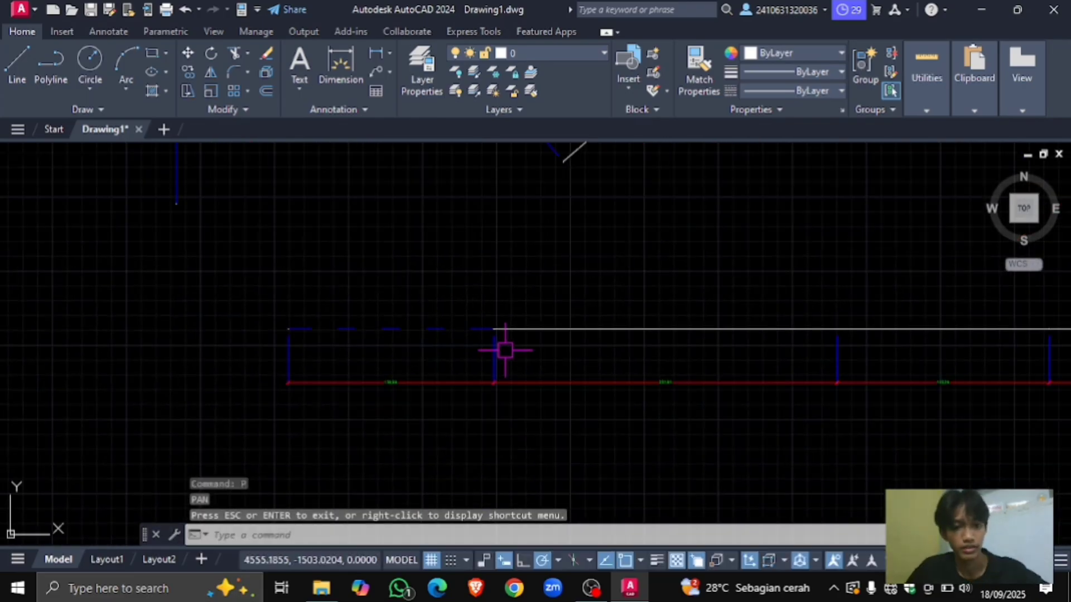
Step: Draw two separate slanted lines side by side in the empty area below the dimensioned line
mouse_move(511, 376)
middle_down()
mouse_move(494, 325)
mouse_move(550, 318)
mouse_move(557, 328)
middle_up()
scroll(518, 326, down, 4)
text(l)
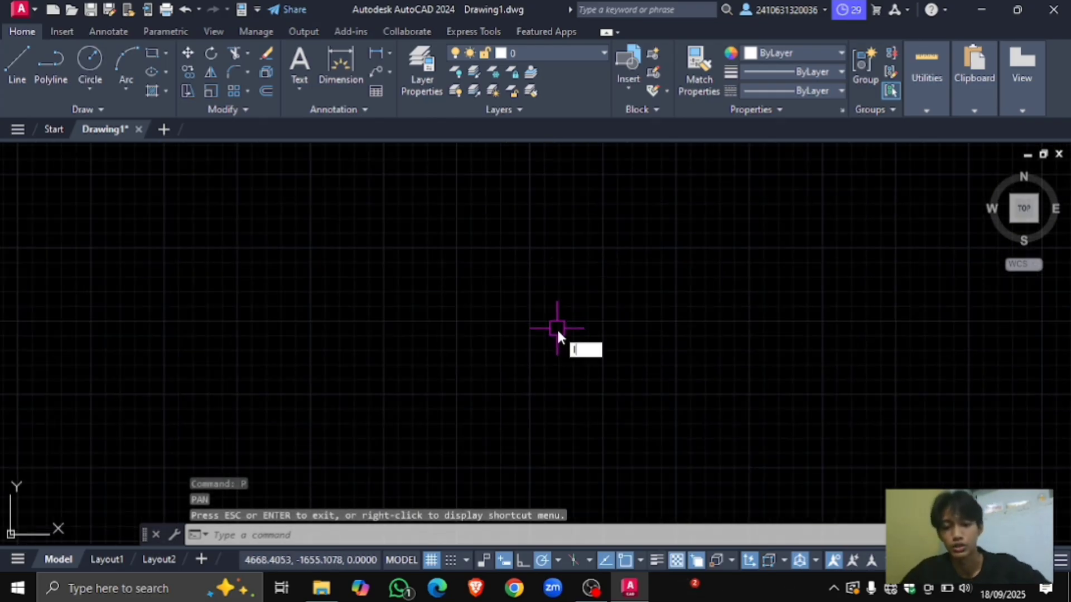
key(Return)
click(539, 366)
click(611, 273)
key(Return)
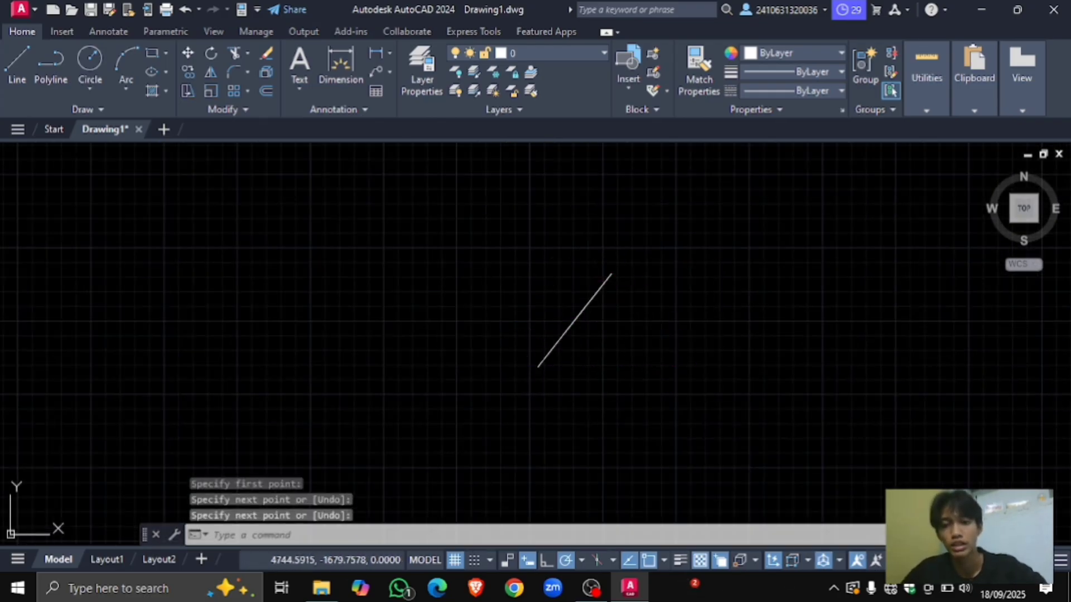
key(Return)
click(681, 379)
click(773, 270)
key(Return)
Step: Draw two more slanted lines to the right of the first pair
middle_drag(787, 309, 567, 318)
key(Return)
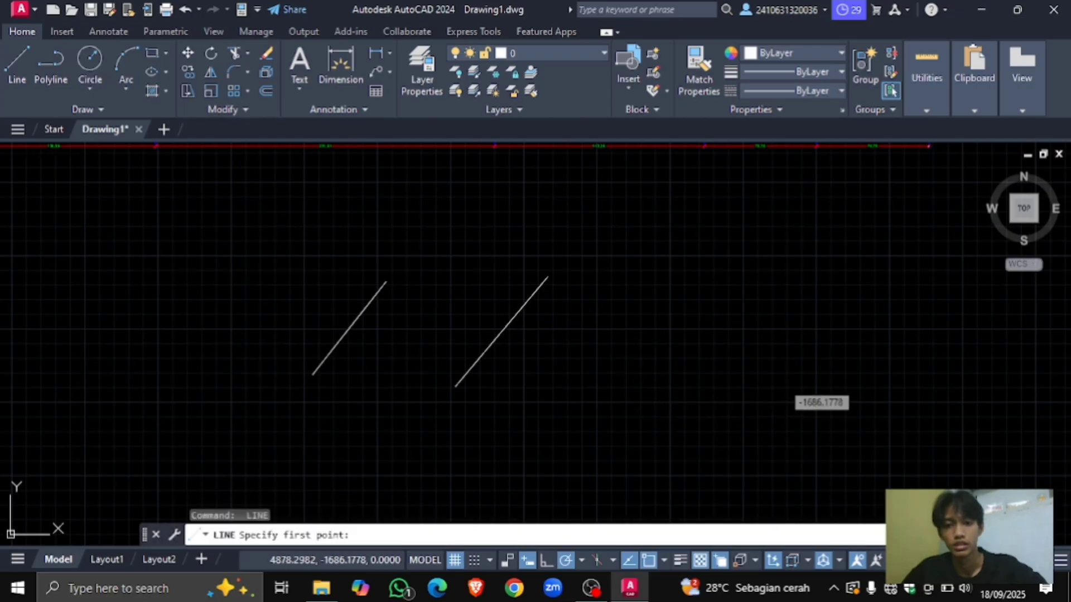
click(638, 383)
click(725, 268)
key(Return)
key(Return)
click(784, 371)
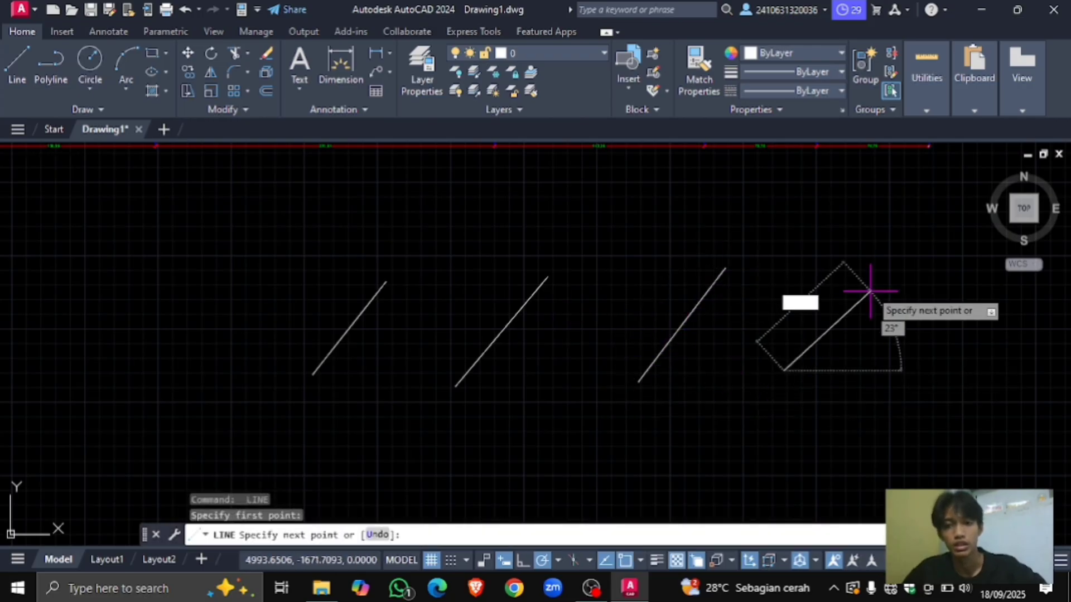
click(872, 278)
key(Return)
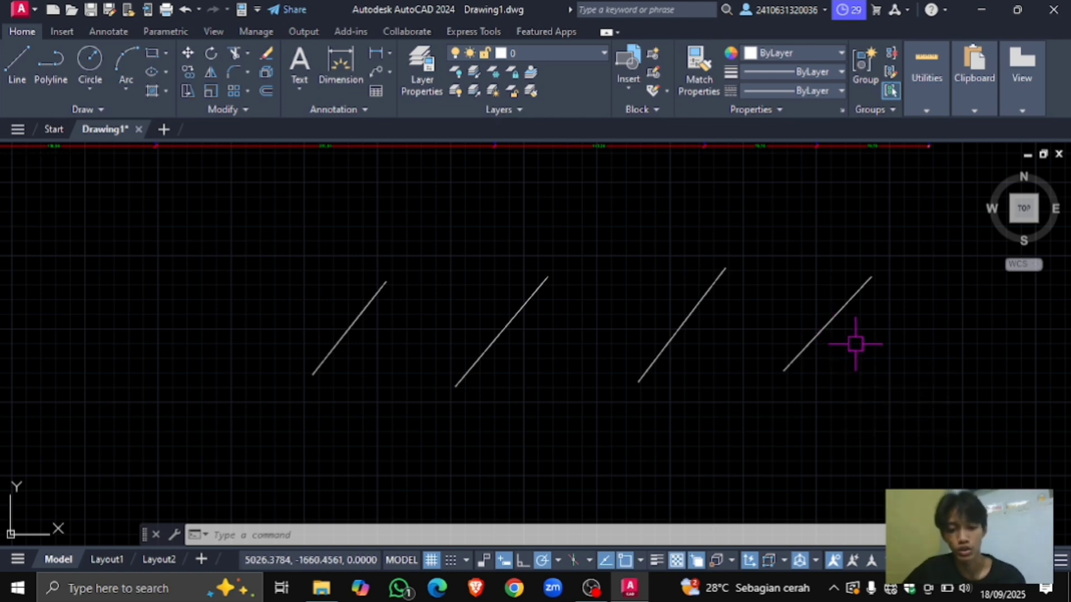
Step: Undo the last two drawn lines with the U command
text(u)
key(Return)
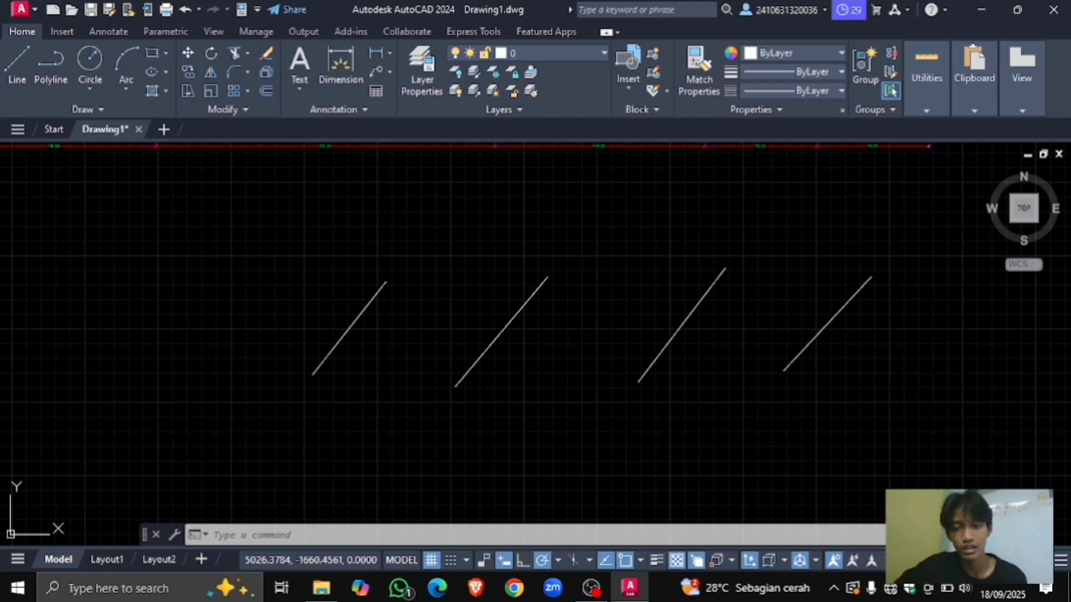
text(u)
key(Return)
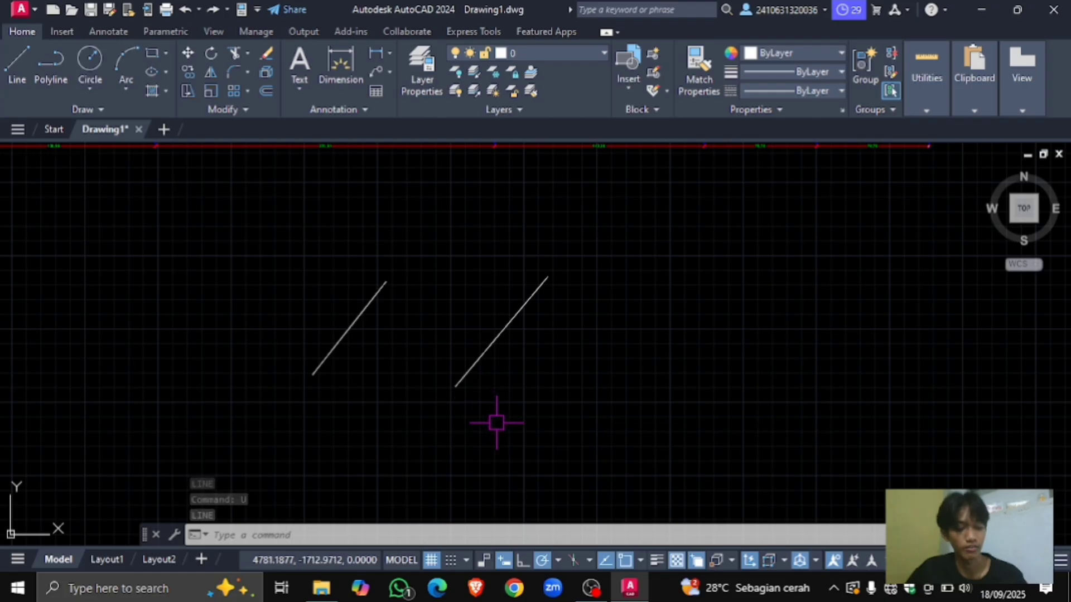
middle_drag(517, 348, 600, 352)
mouse_move(600, 352)
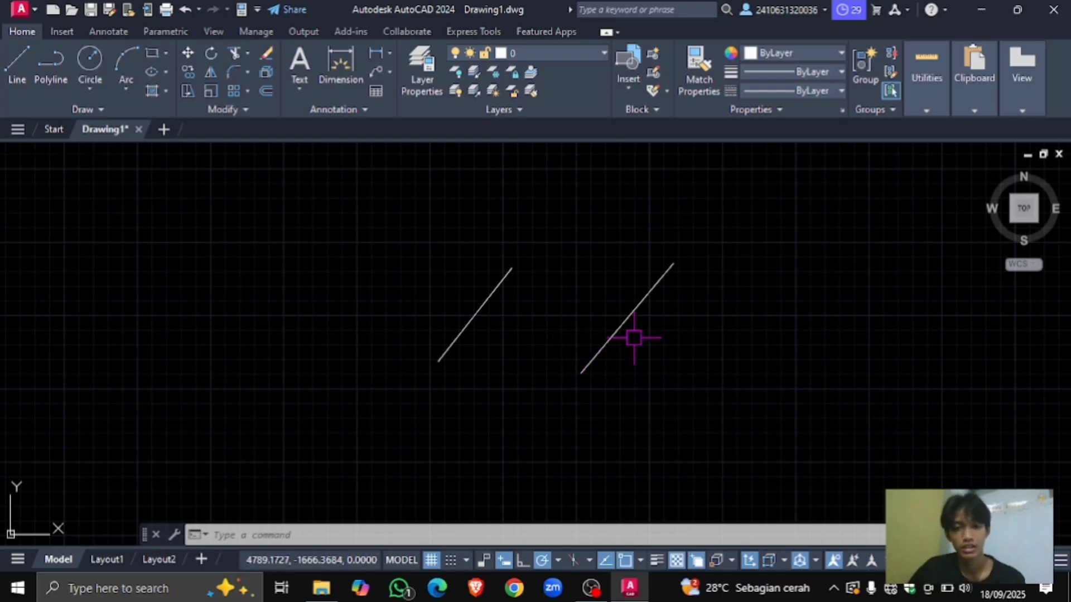
middle_drag(634, 335, 514, 342)
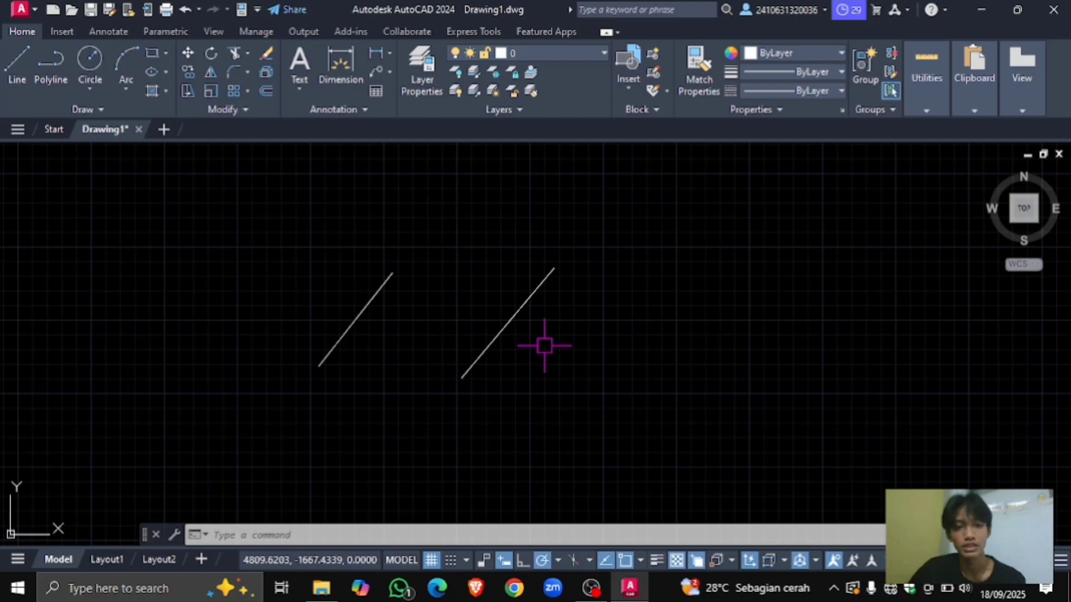